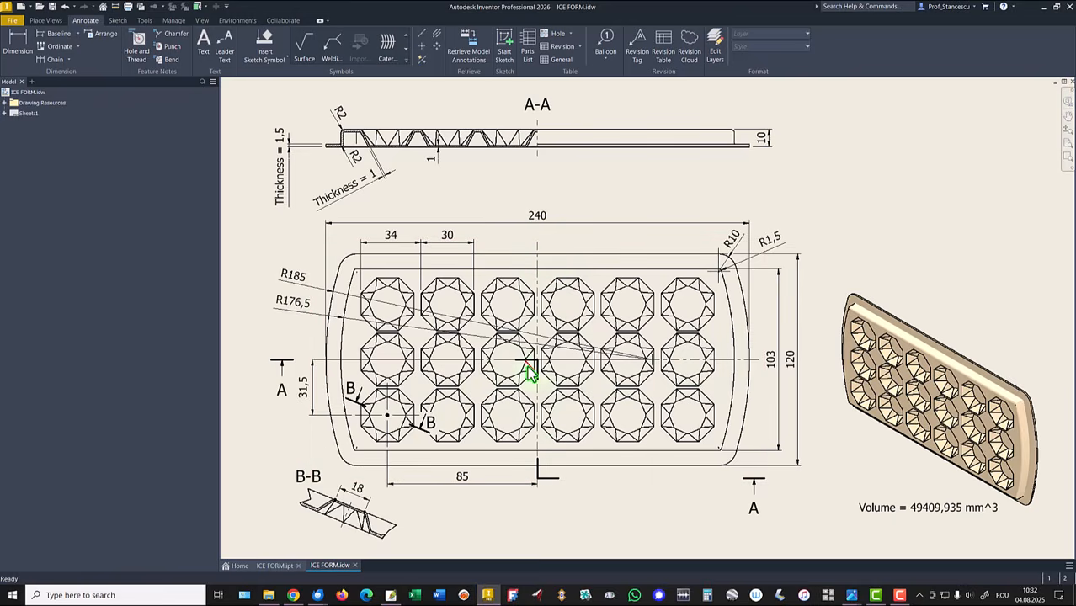
drag(531, 361, 540, 369)
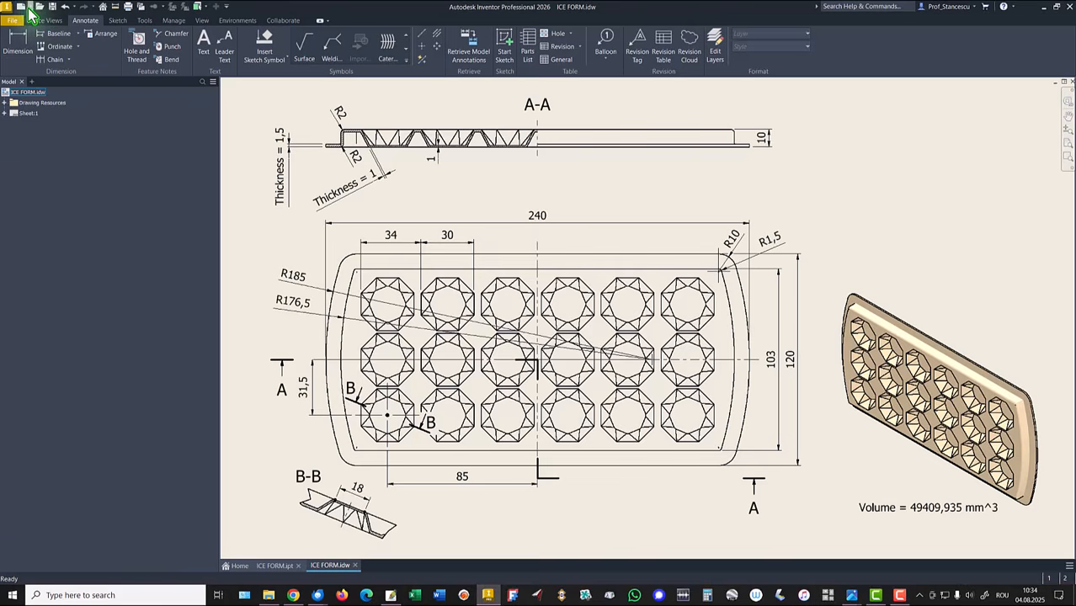
Step: Create a new part file from the Standard (mm).ipt metric template
click(21, 5)
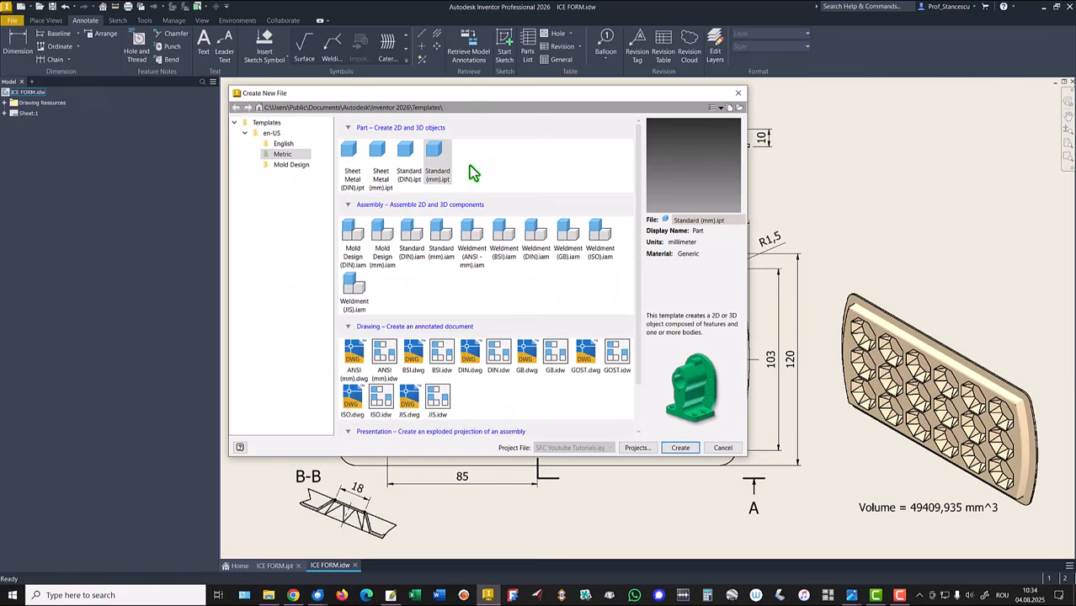
click(438, 155)
double_click(437, 156)
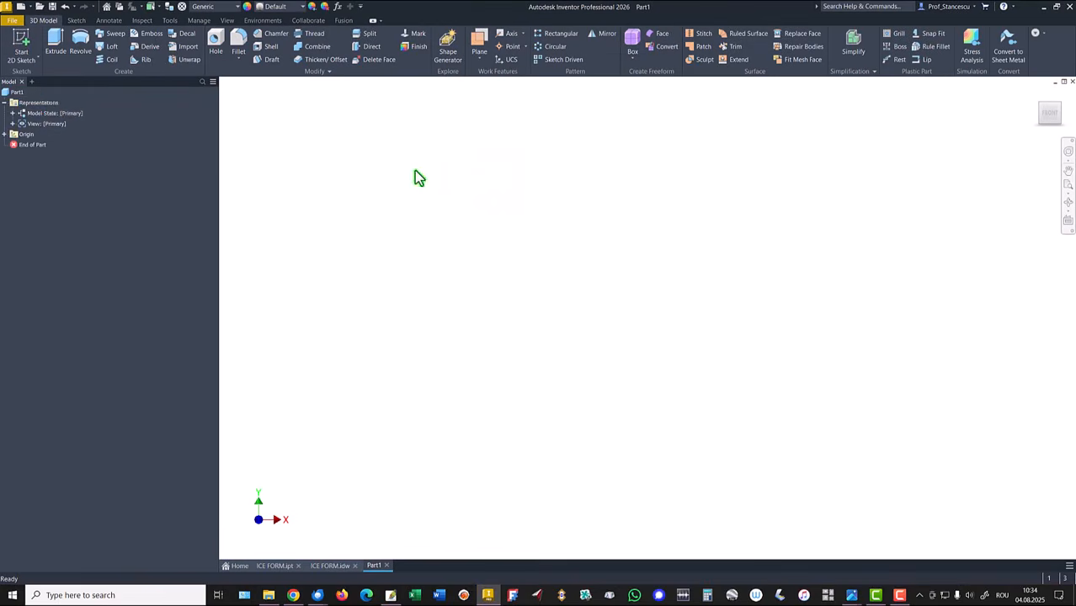
Step: Start a 2D sketch on the front plane and draw a top line about 25.6 mm long, continuing with tangent corner and side arcs
click(21, 42)
click(572, 163)
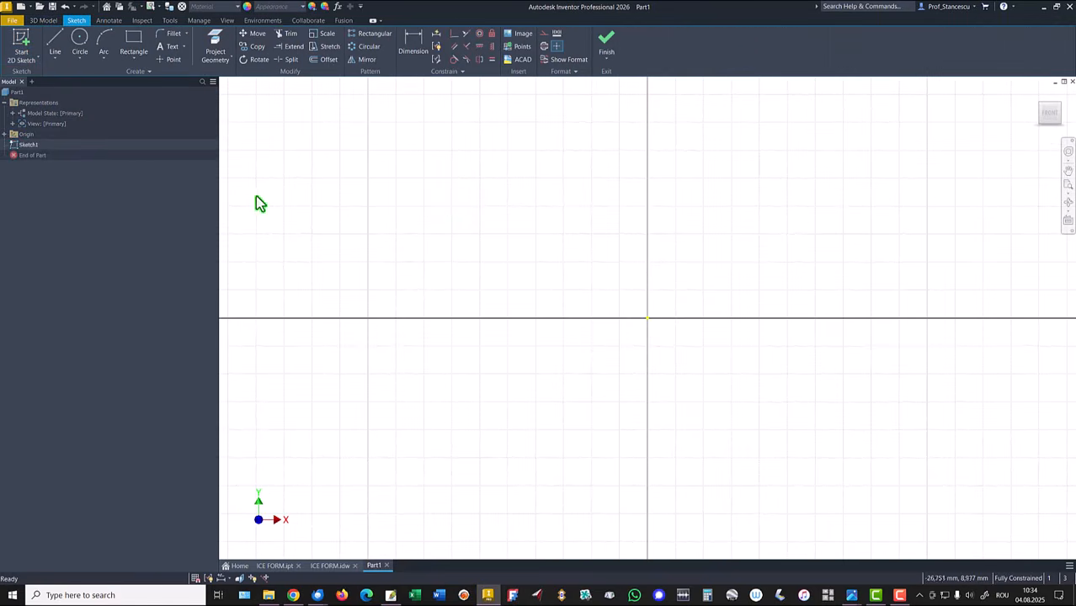
click(56, 40)
click(445, 196)
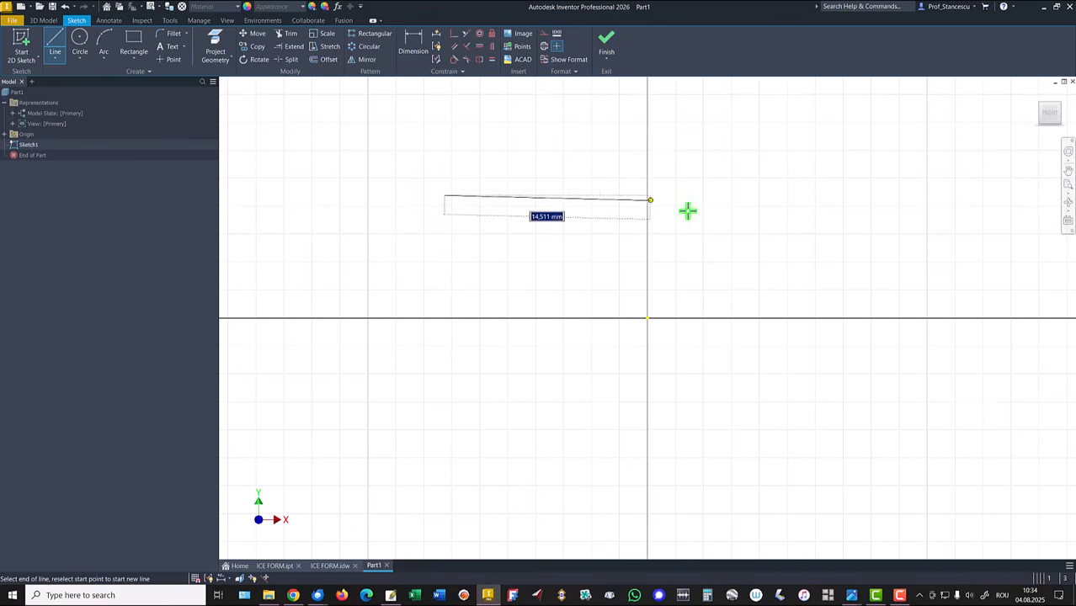
click(801, 198)
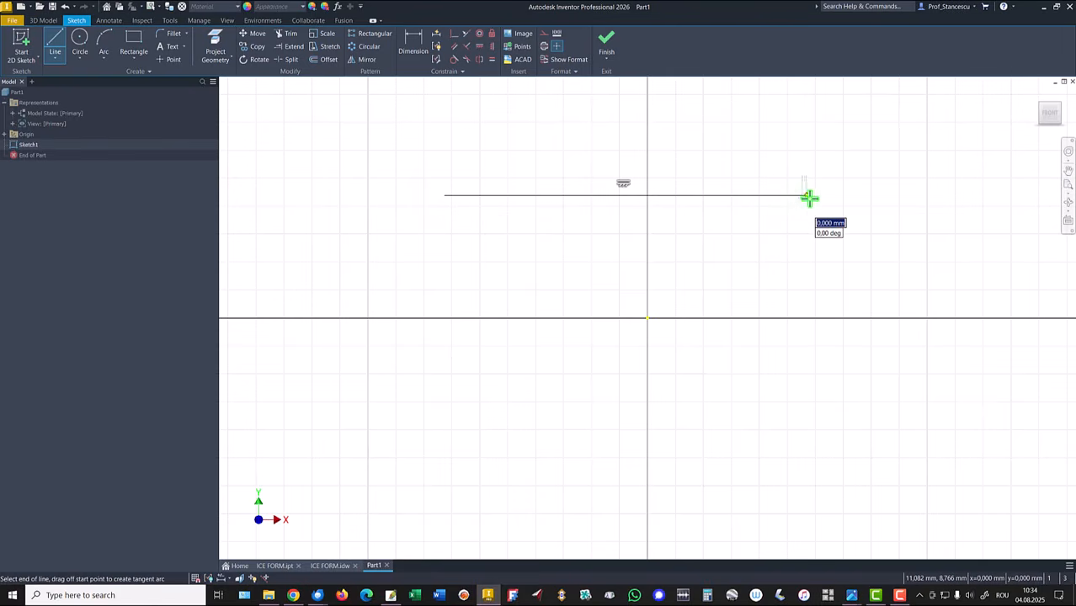
drag(802, 197, 821, 205)
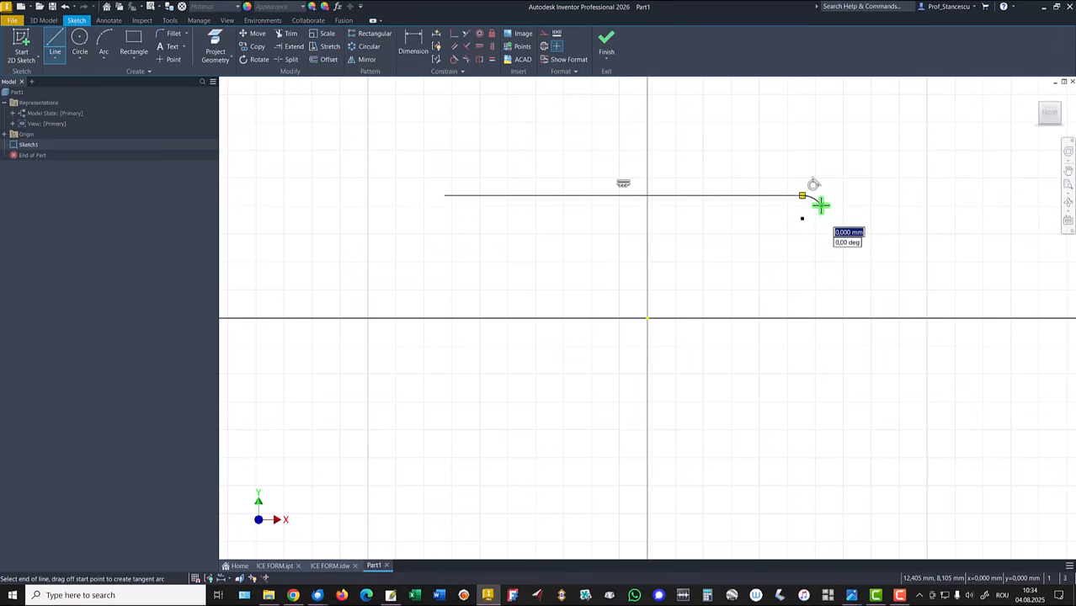
drag(820, 204, 803, 449)
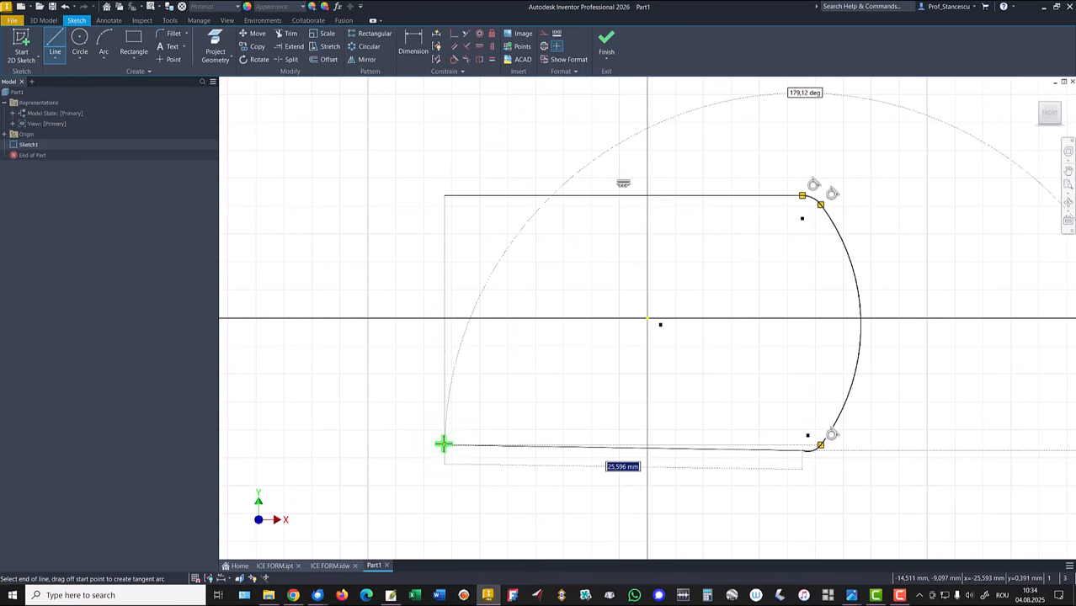
Step: Draw the bottom line about 25.6 mm long and close the outline with tangent arcs back to the start point
click(444, 444)
drag(439, 443, 444, 196)
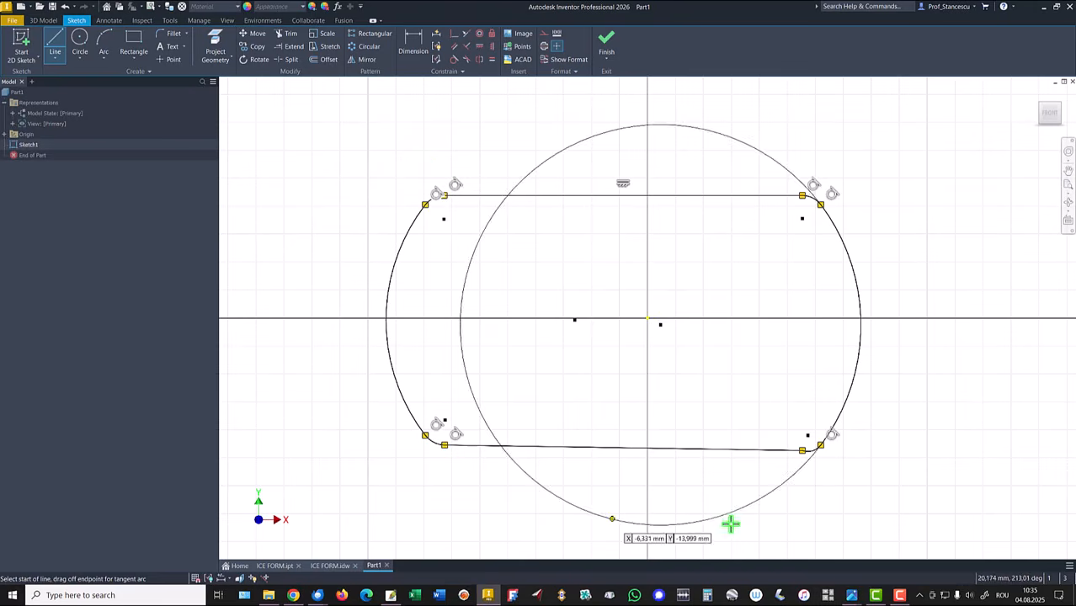
right_click(806, 482)
click(842, 482)
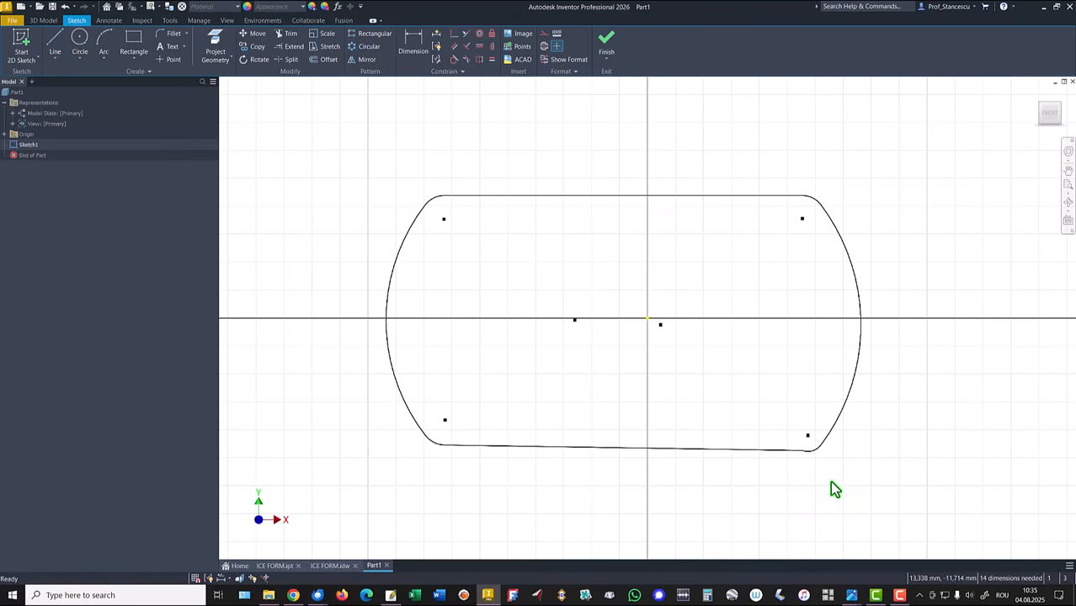
Step: Make the bottom line tangent to the lower-right corner arc
click(454, 59)
click(766, 448)
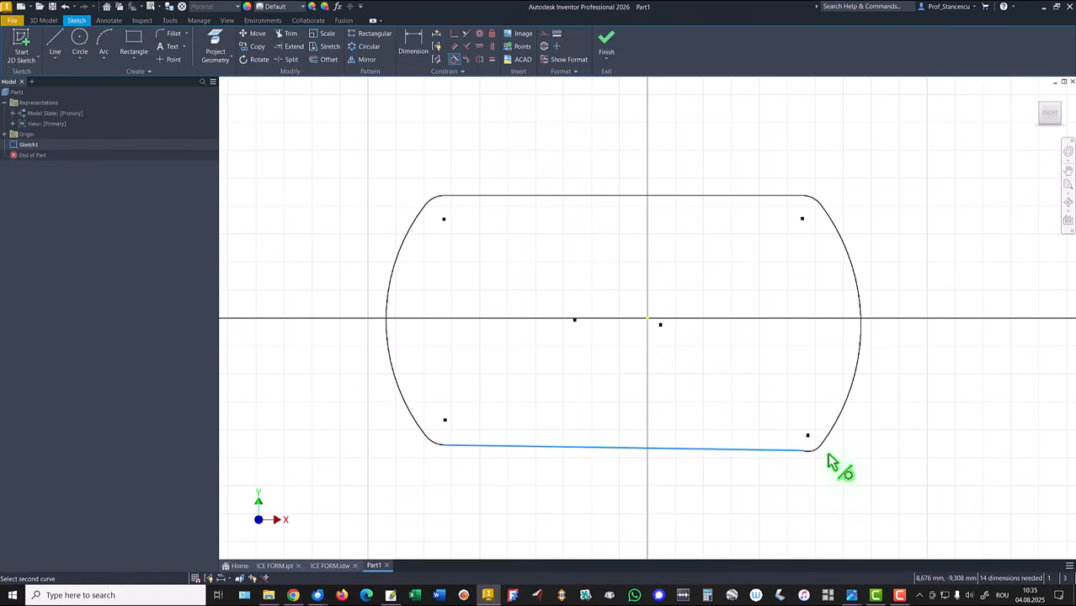
click(813, 453)
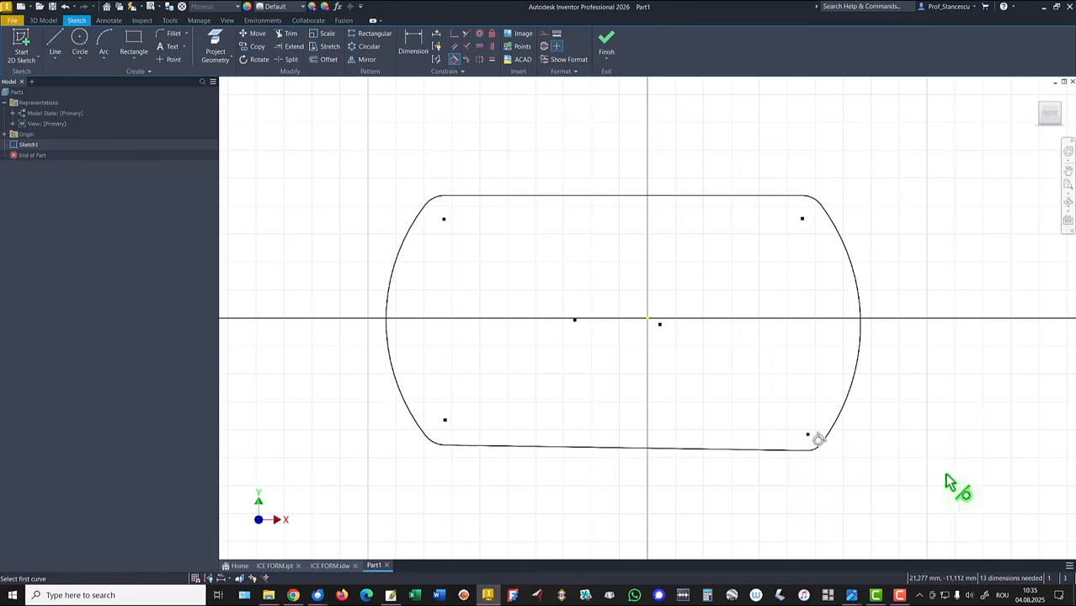
right_click(903, 435)
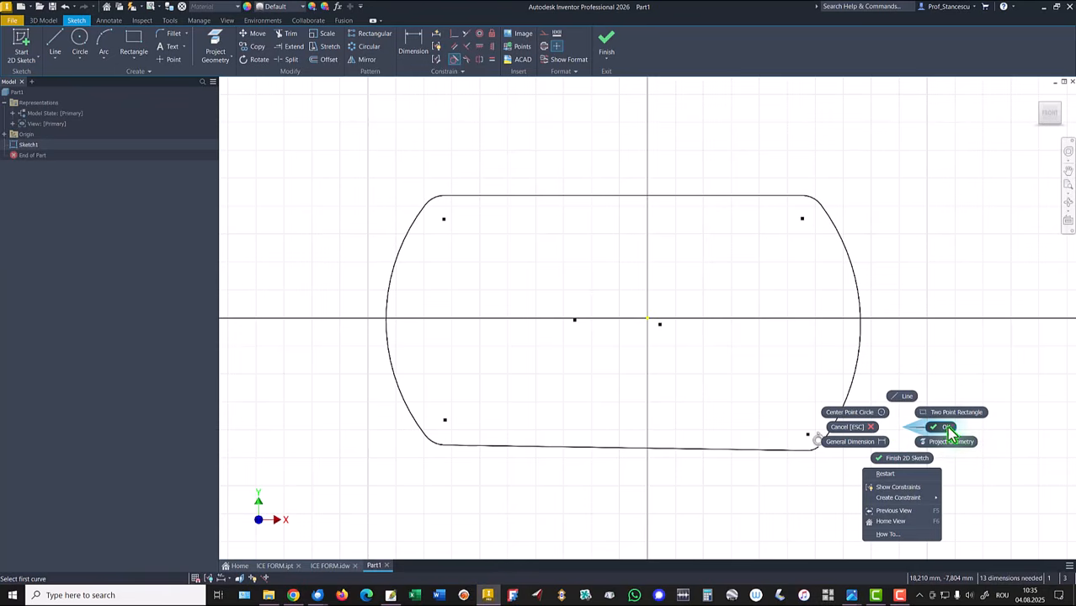
click(943, 427)
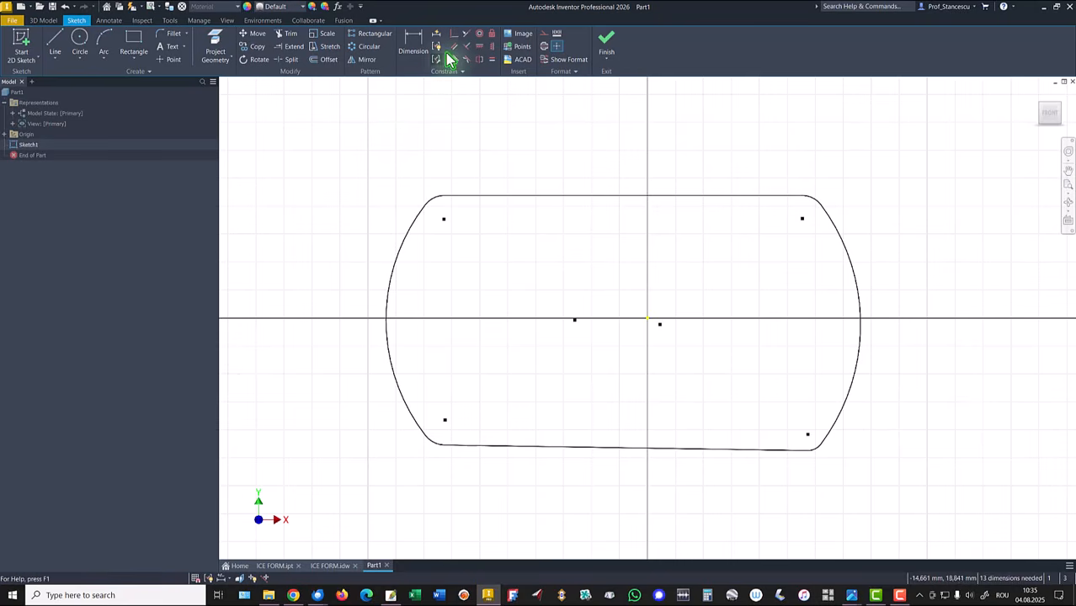
Step: Constrain the centres of both large side arcs horizontally to each other and to the origin
click(479, 47)
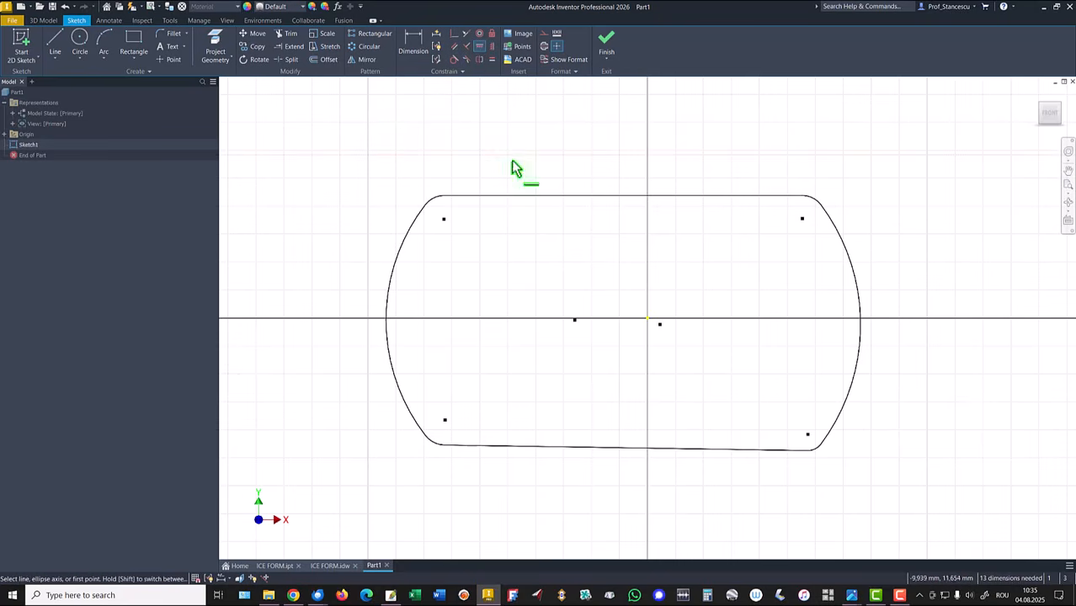
click(575, 321)
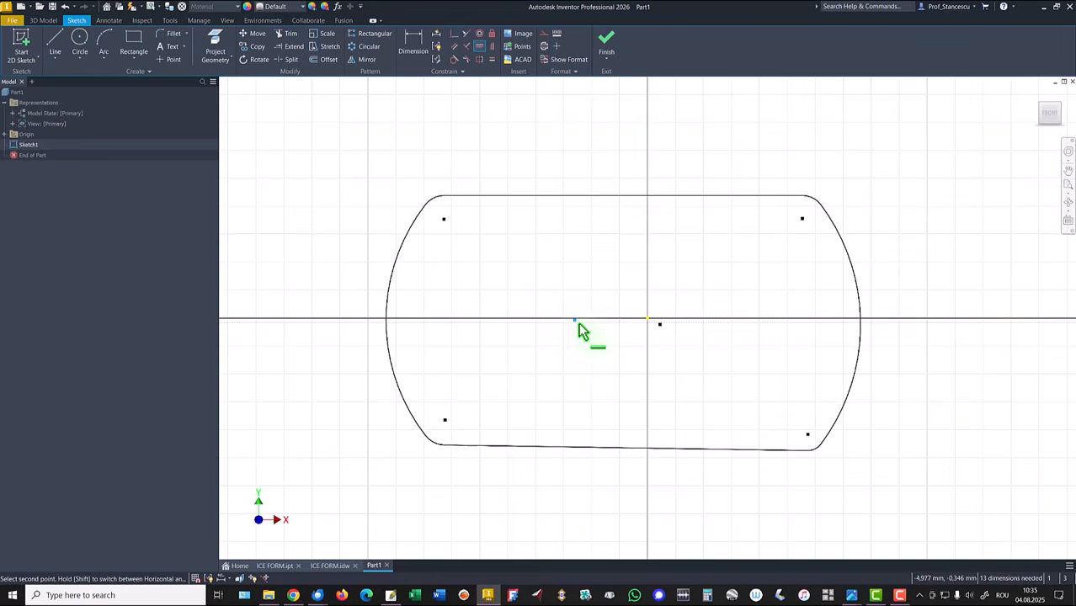
click(659, 325)
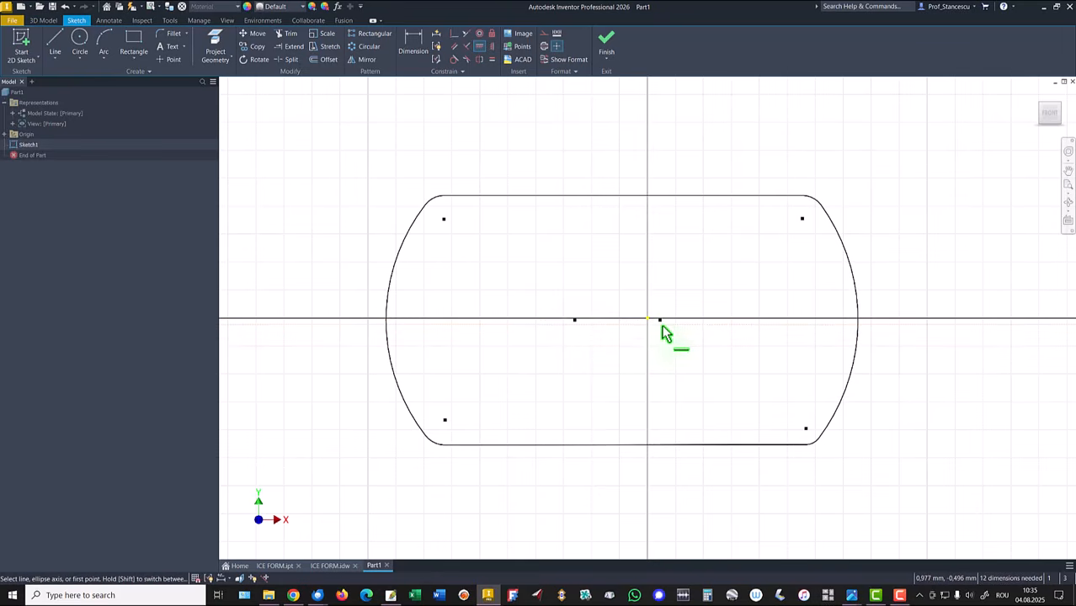
click(575, 320)
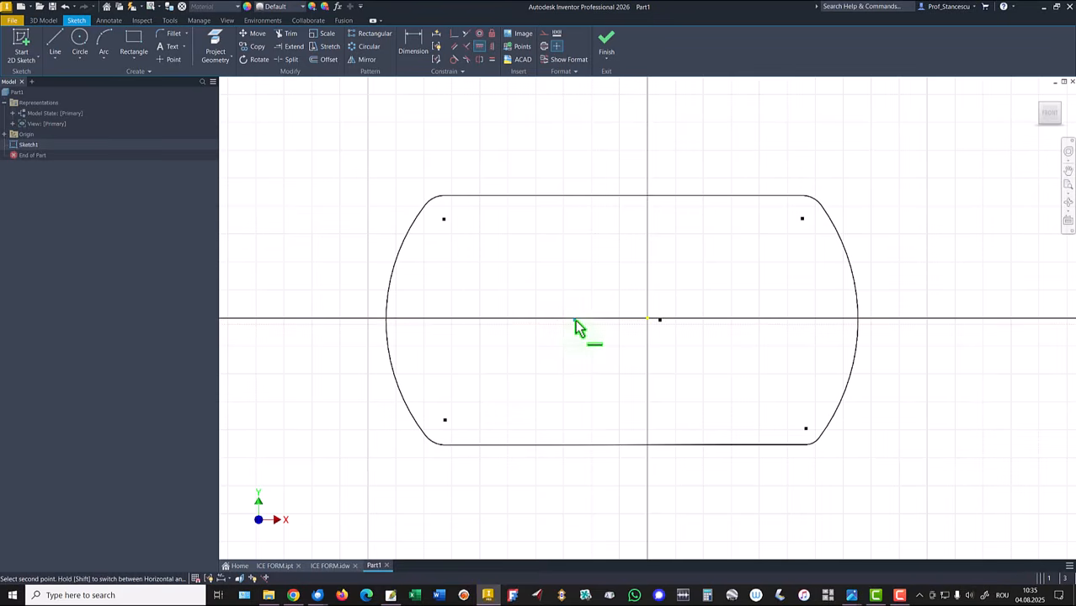
click(648, 321)
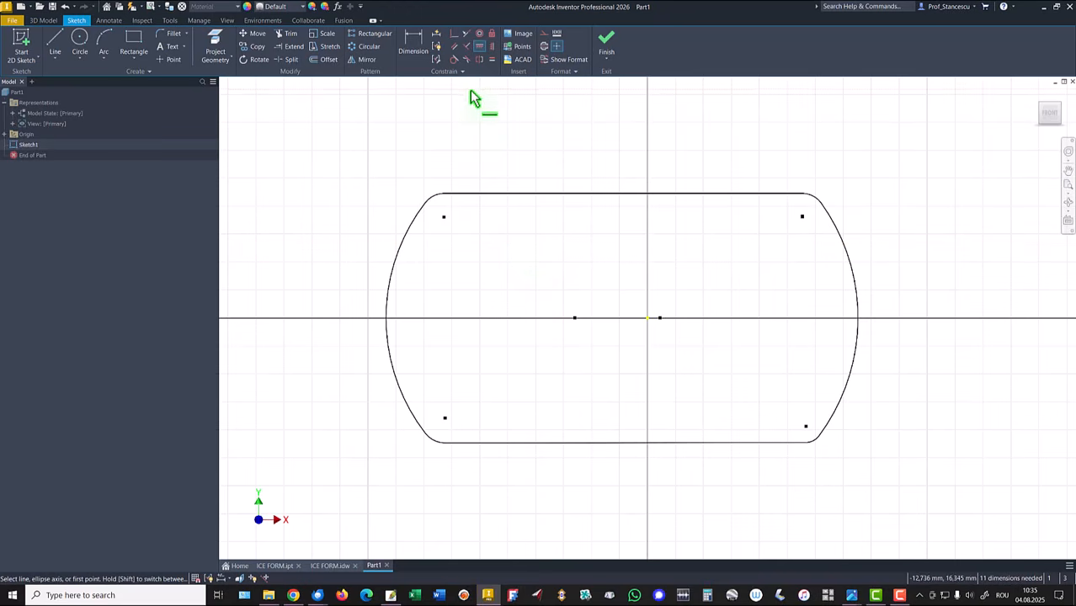
Step: Make all four small corner arcs equal to each other with the Equal constraint
click(491, 59)
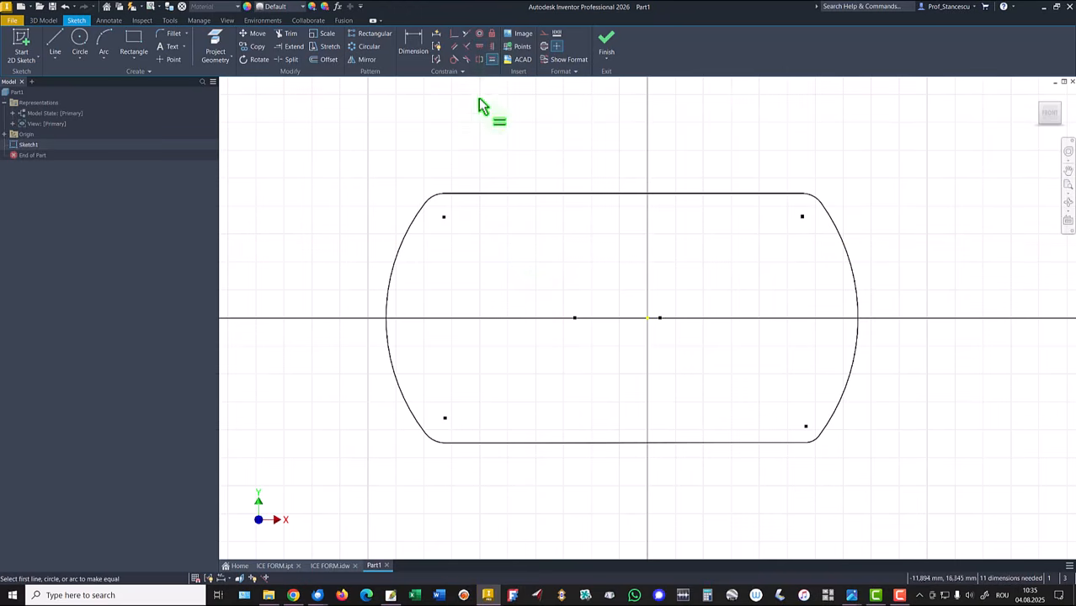
click(431, 199)
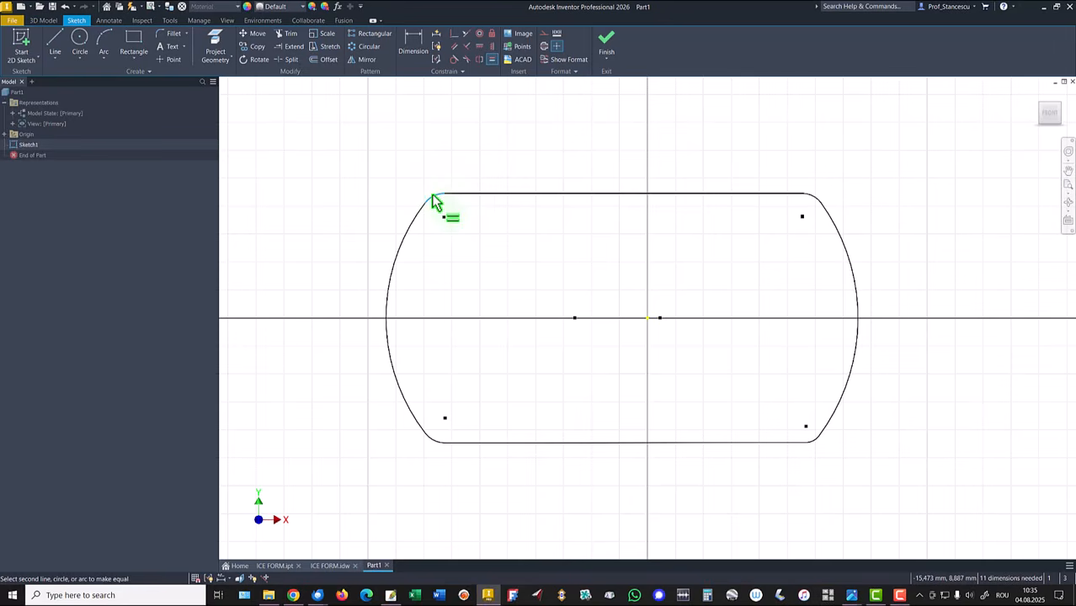
click(806, 199)
click(807, 197)
click(430, 200)
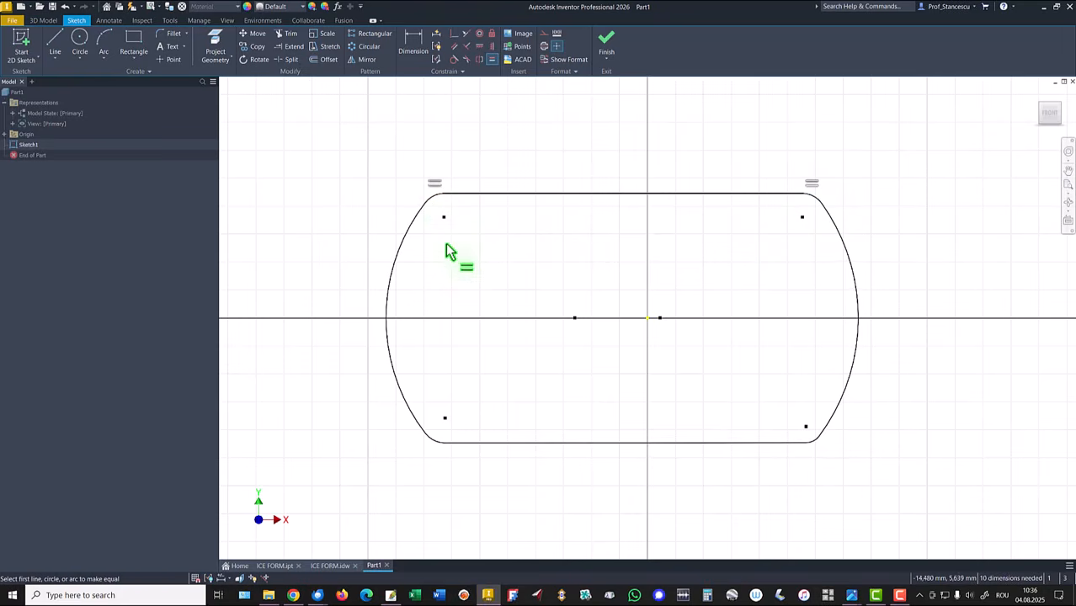
click(436, 438)
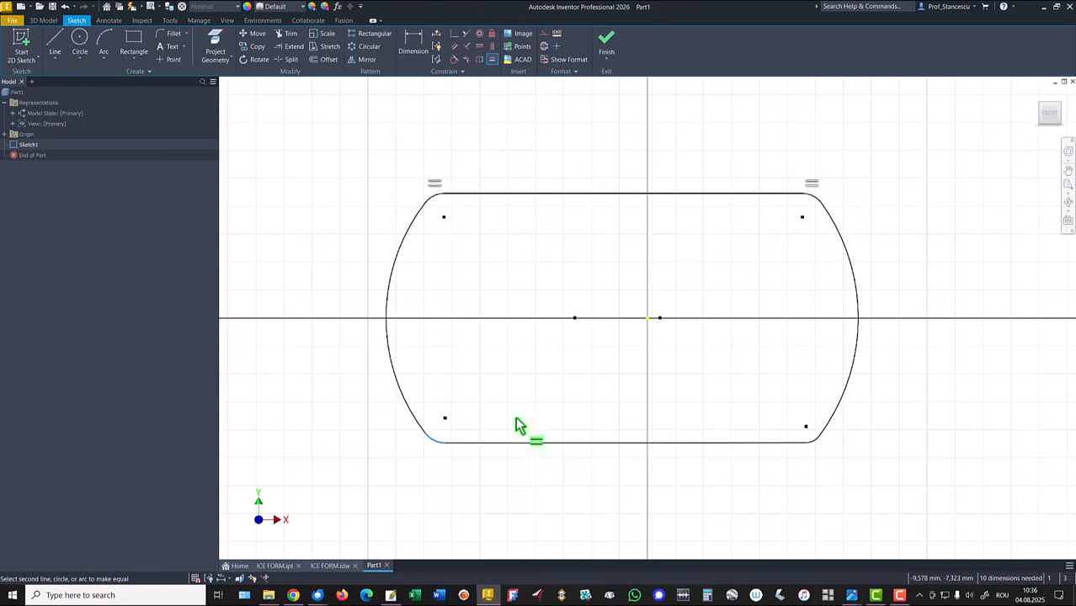
click(438, 197)
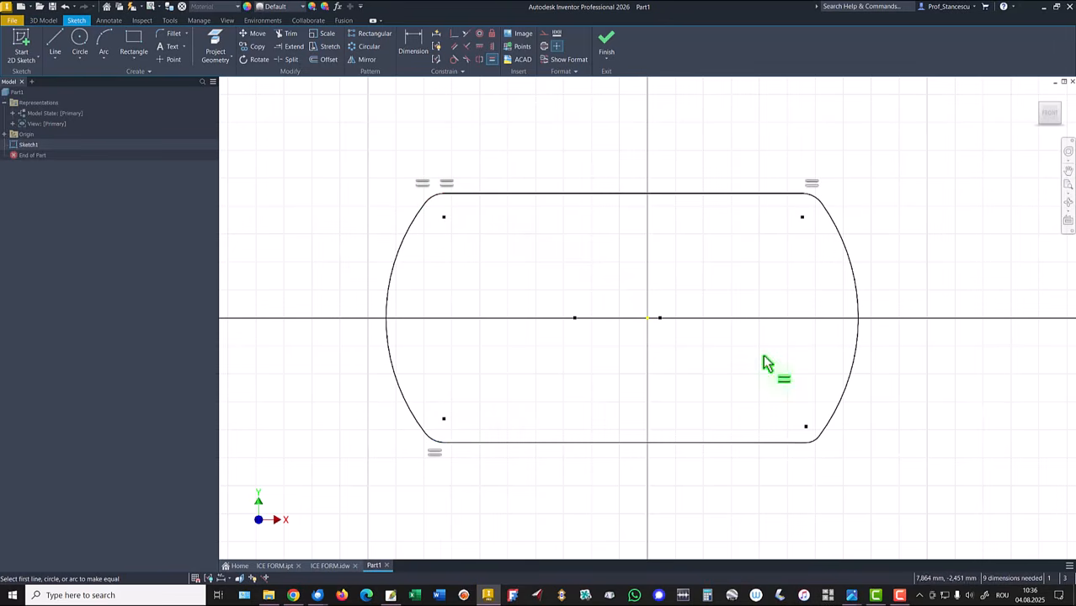
click(817, 439)
key(Escape)
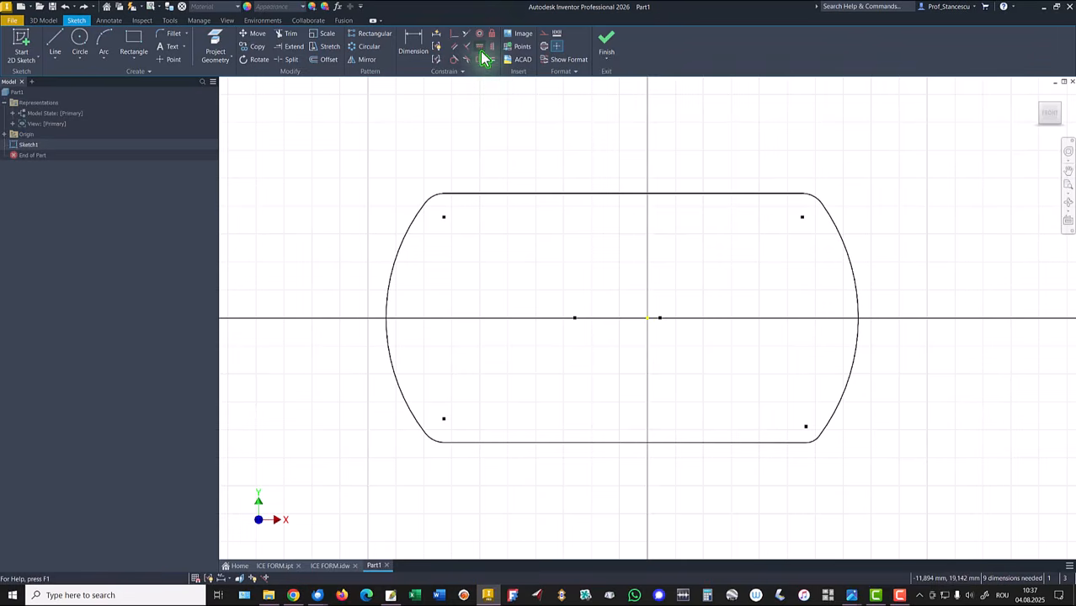
Step: Constrain the outer points of both side arcs horizontally to the origin
click(480, 47)
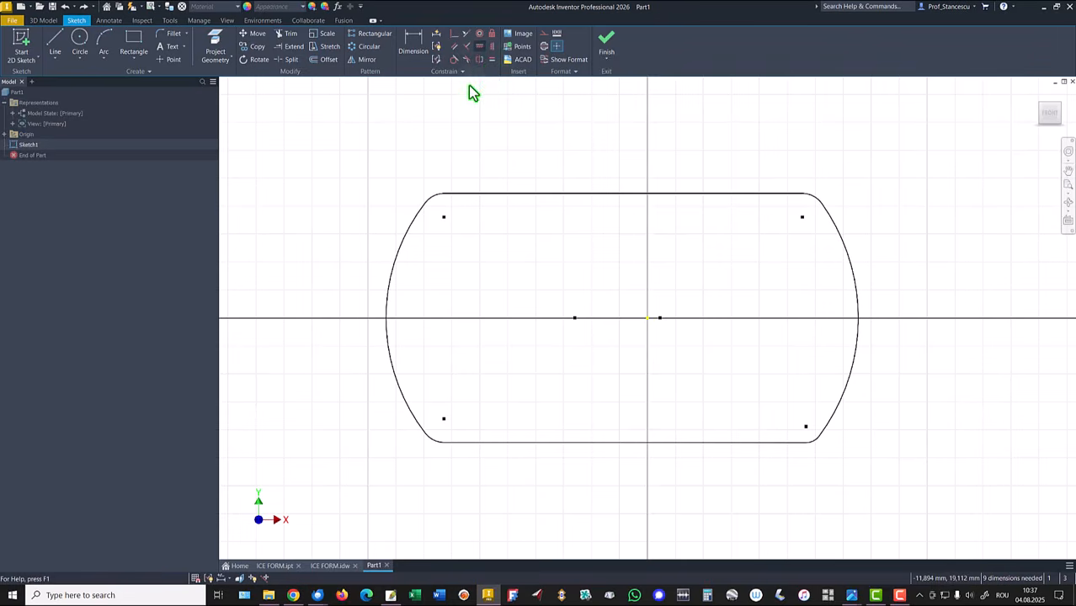
click(388, 318)
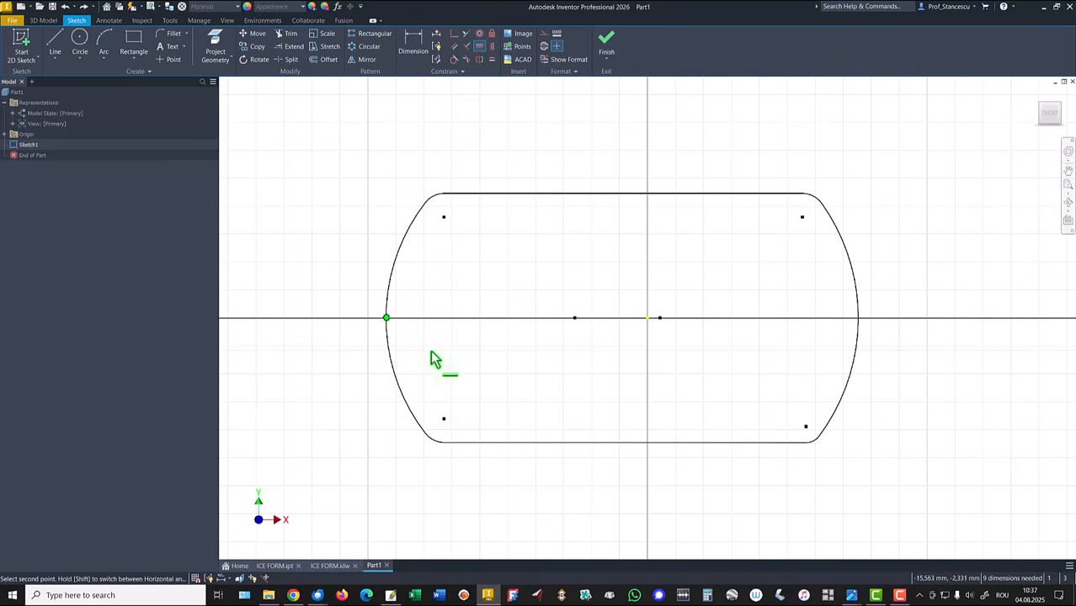
click(648, 320)
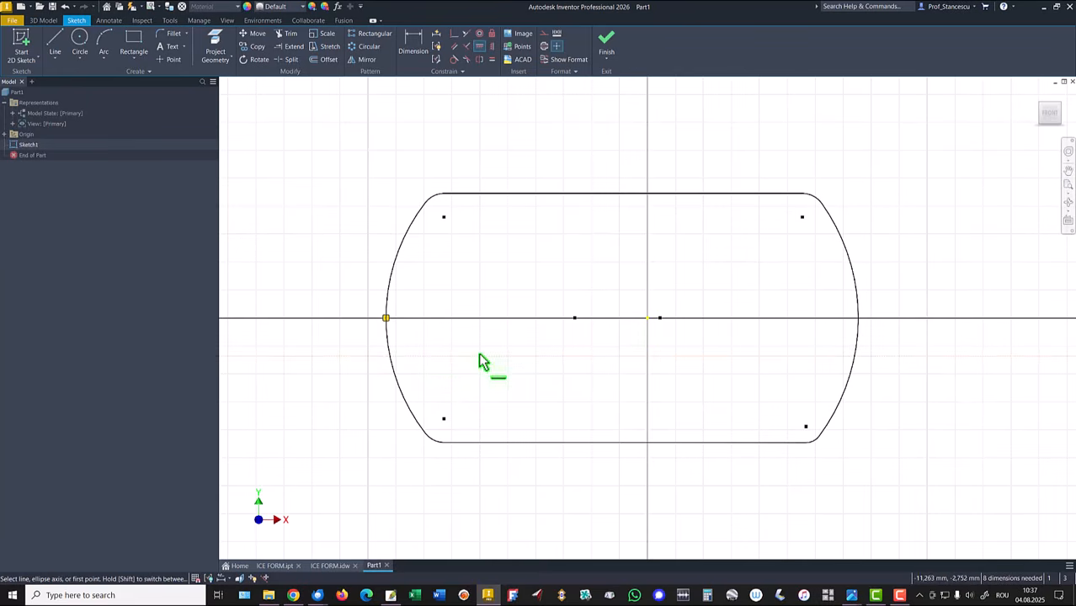
click(385, 319)
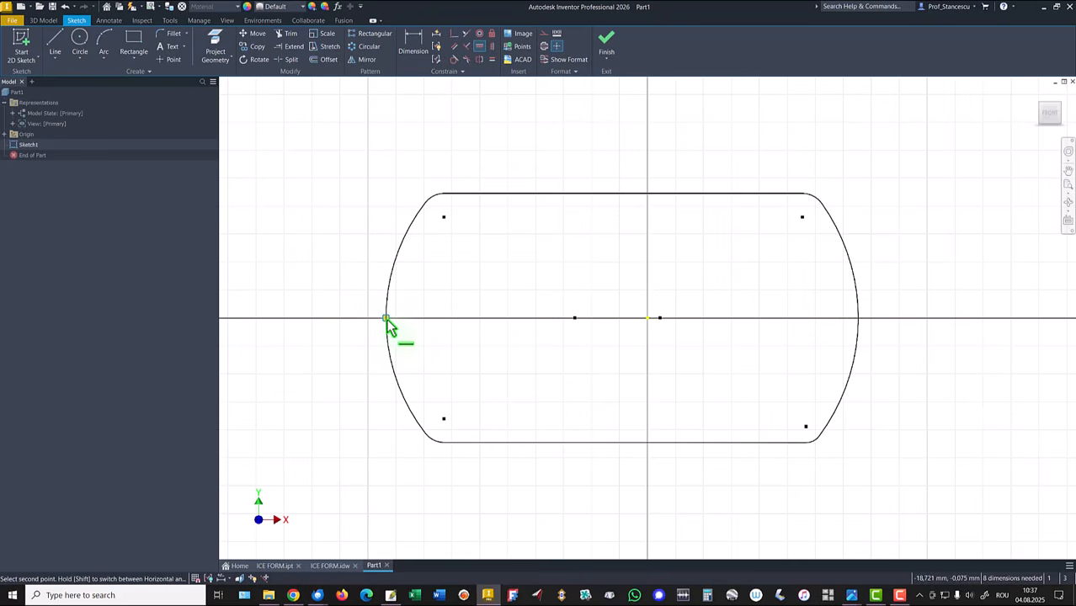
click(857, 319)
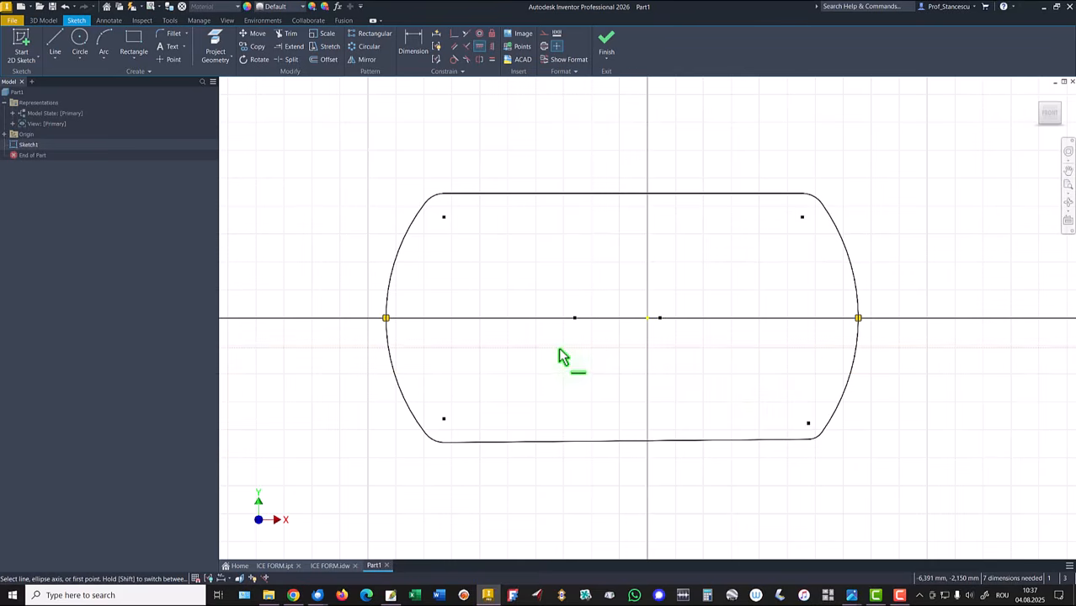
Step: Constrain the top line's midpoint vertically to the origin
click(491, 48)
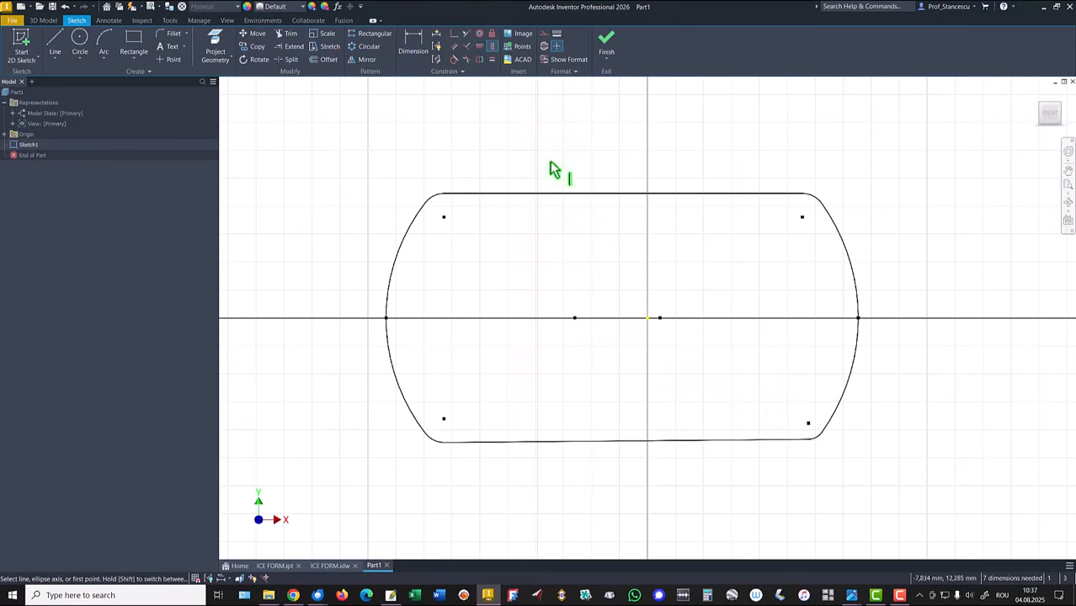
click(623, 194)
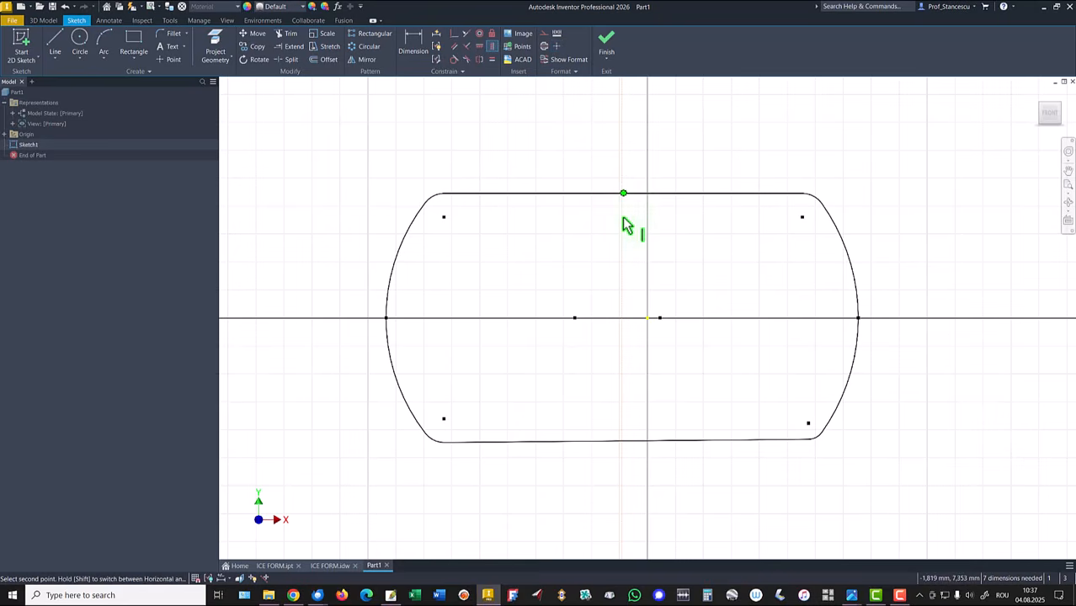
click(646, 321)
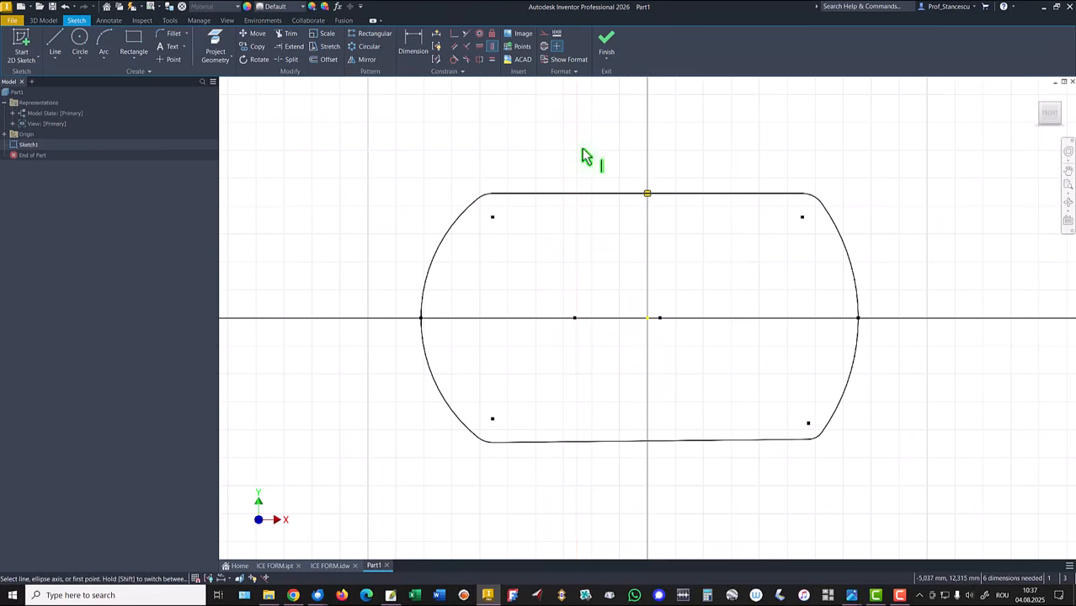
Step: Constrain the bottom line's midpoint vertically to the top line's midpoint
click(646, 194)
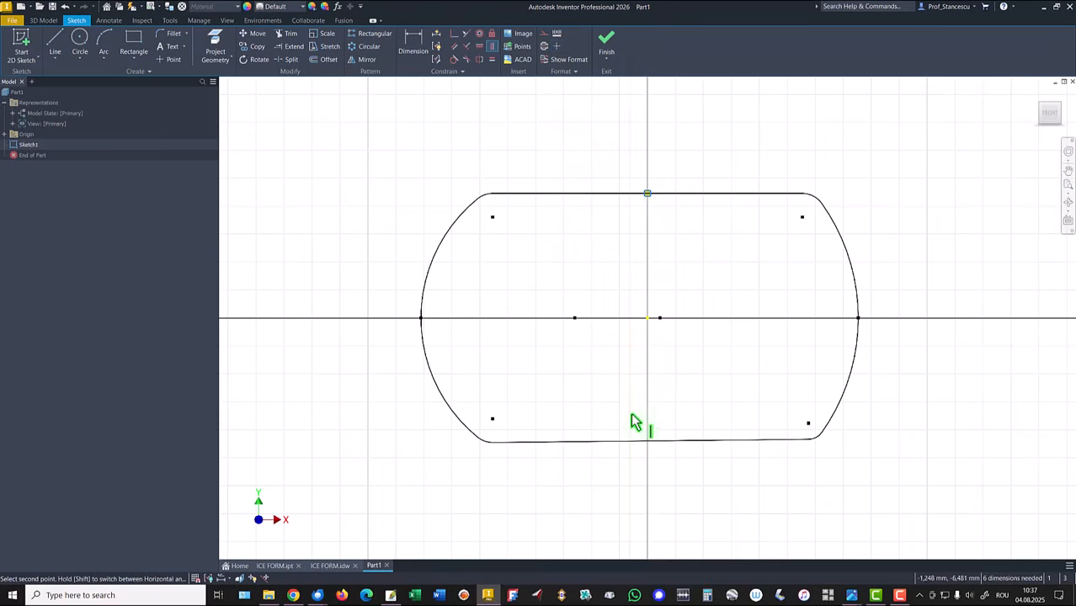
click(653, 441)
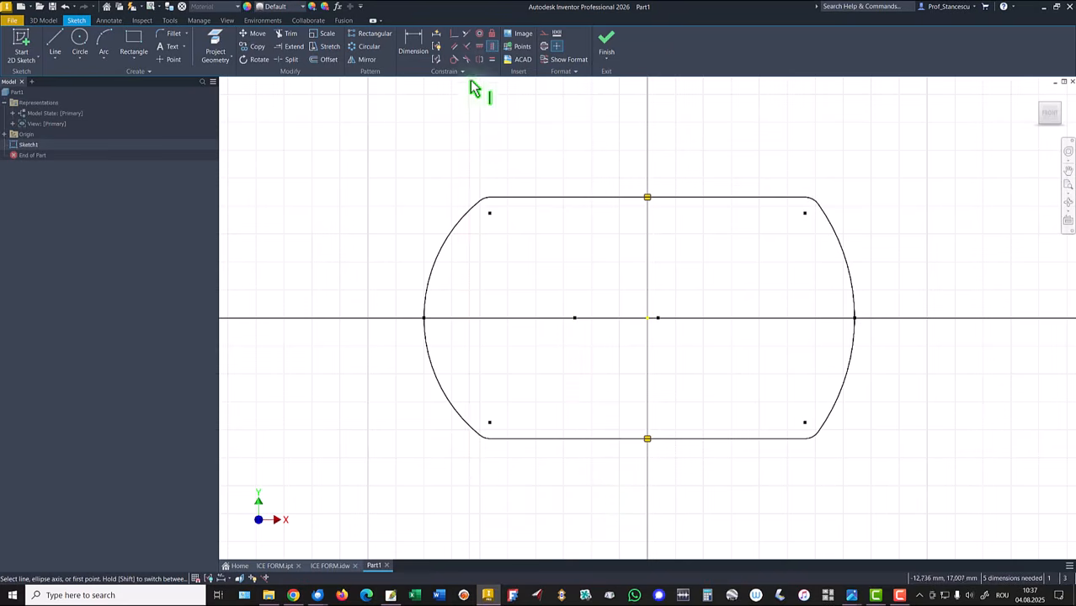
Step: Make the two large side arcs equal with the Equal constraint
click(493, 61)
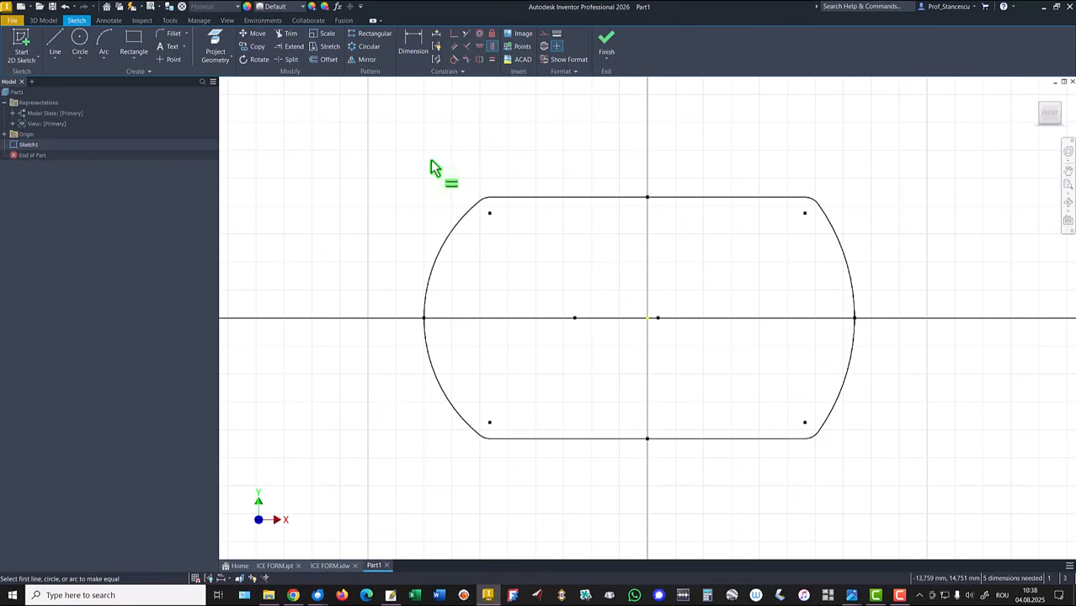
click(441, 238)
click(850, 286)
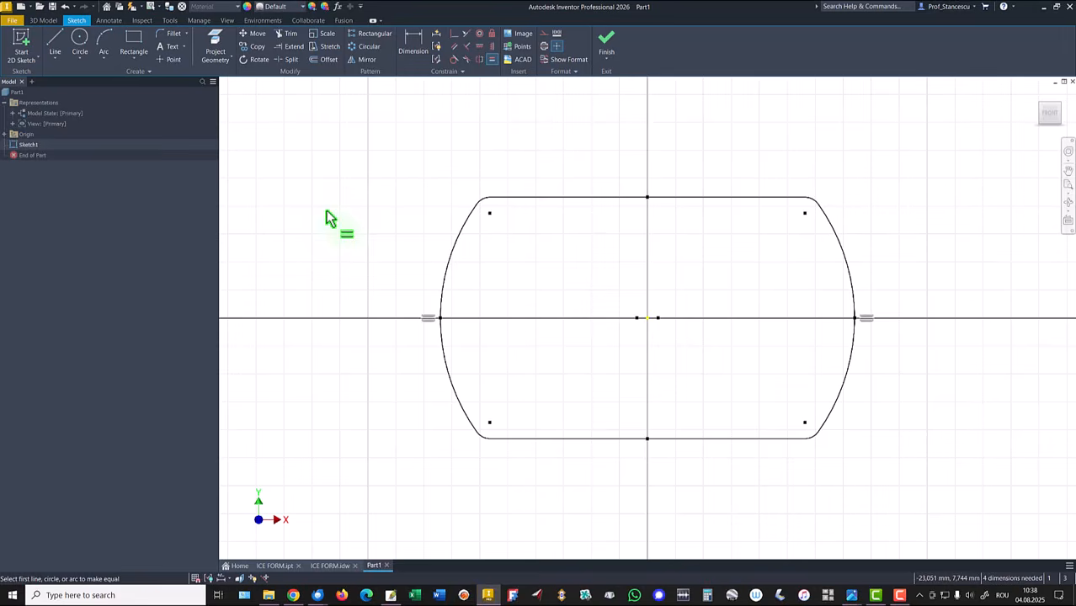
right_click(321, 179)
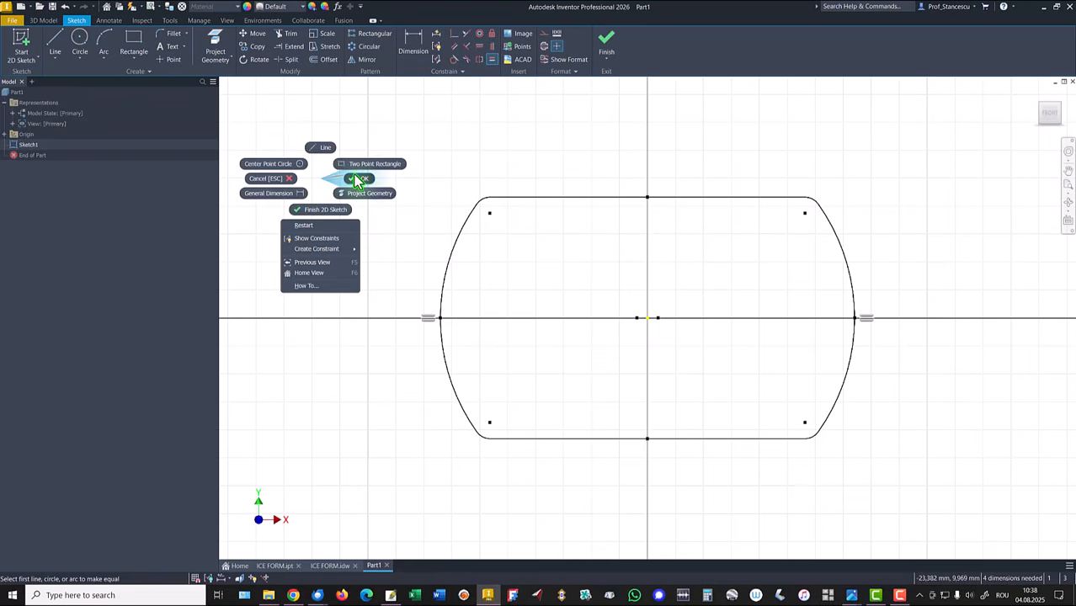
click(355, 179)
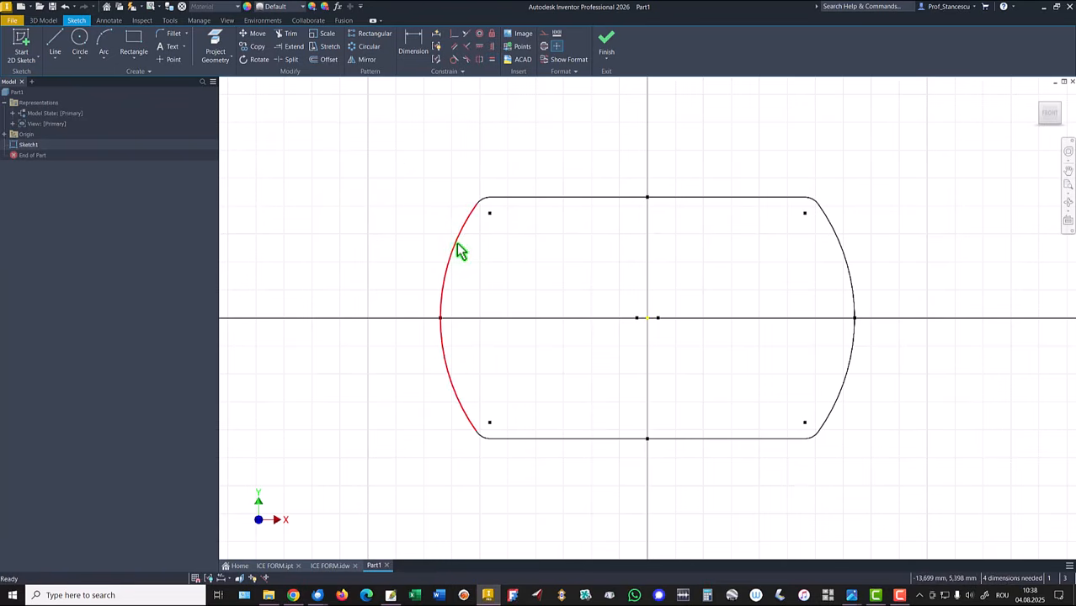
Step: Drag the left side arc outward to resize the still unconstrained outline
drag(455, 241, 404, 225)
drag(376, 230, 415, 238)
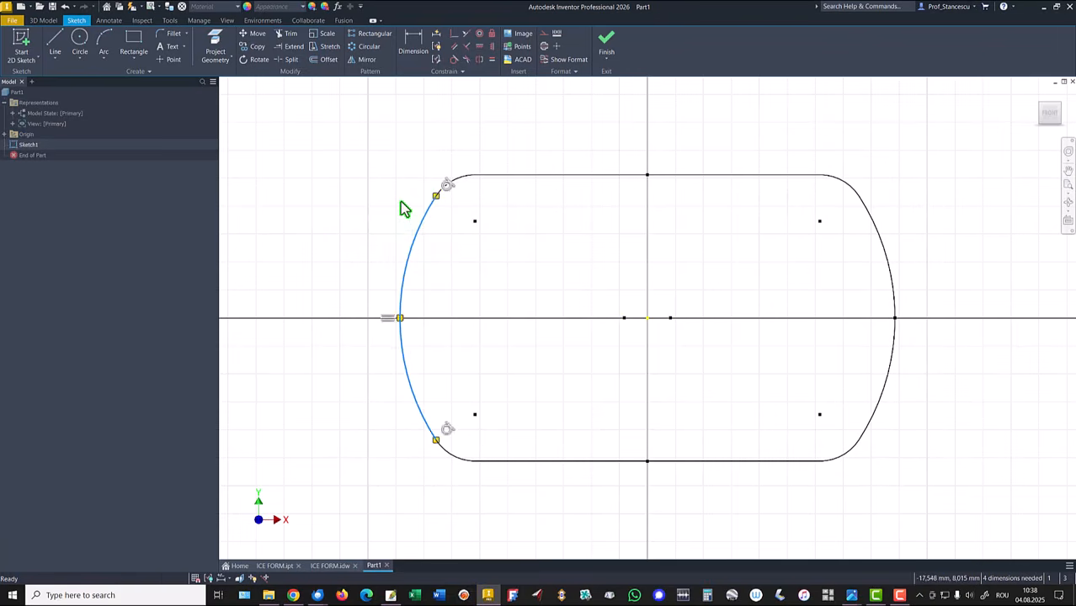
Step: Dimension the overall width between the side arcs' outer points as 240 mm
click(412, 42)
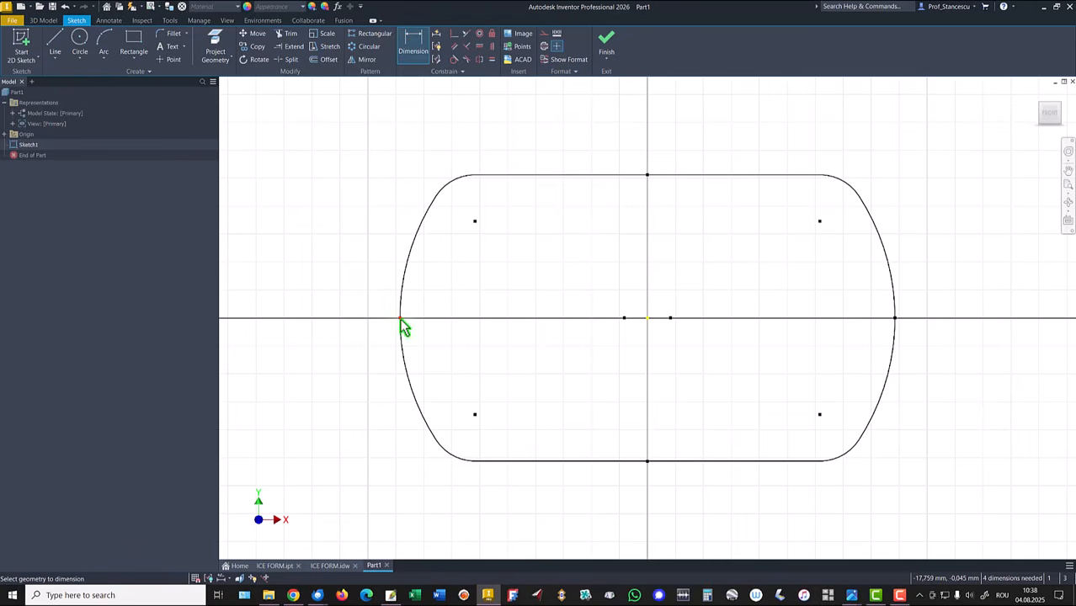
click(401, 318)
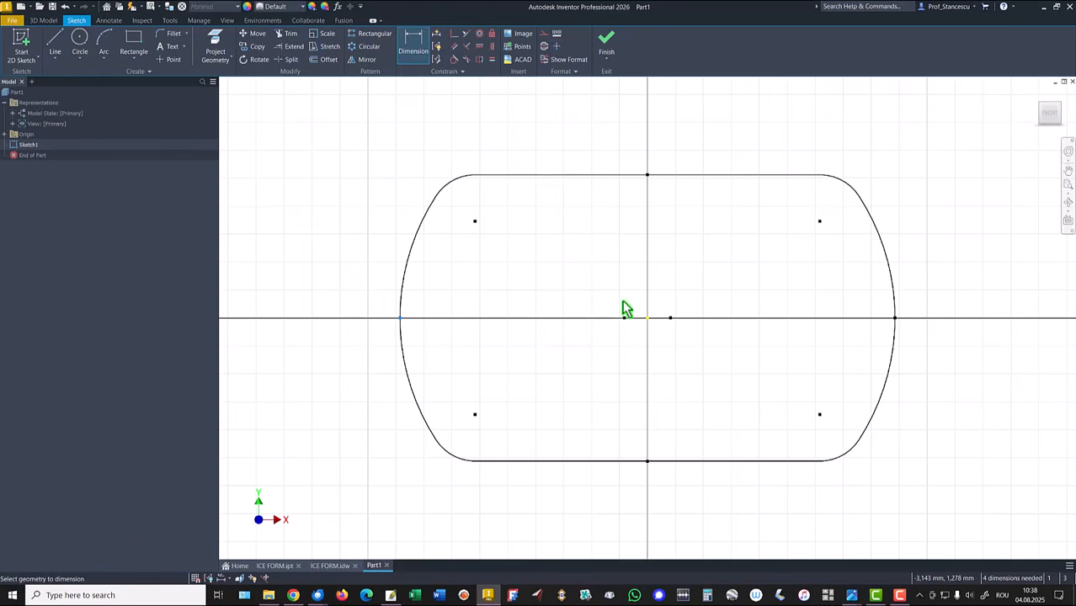
click(895, 320)
click(673, 133)
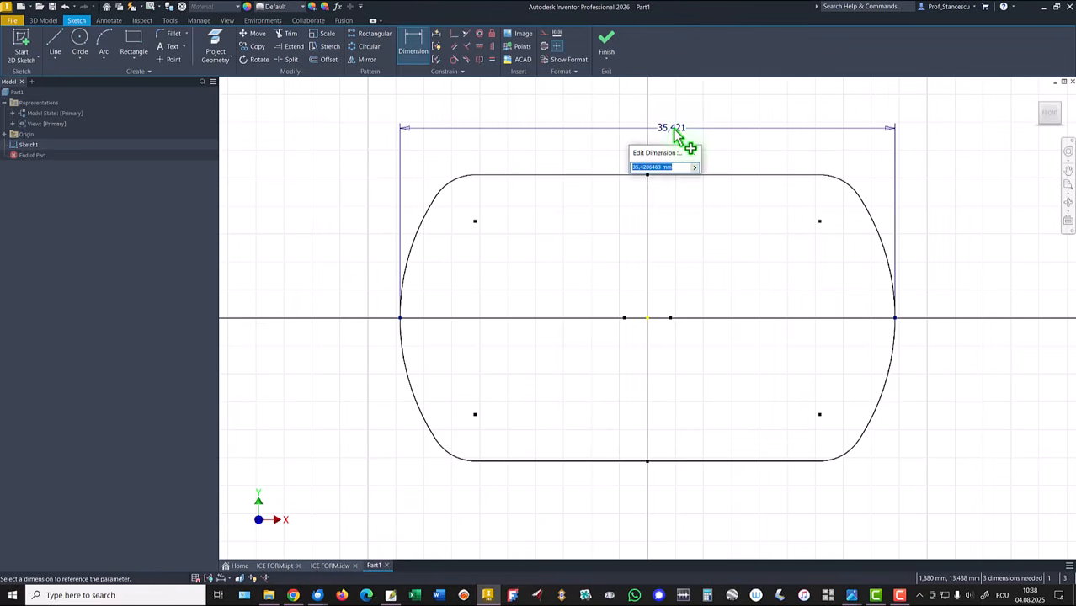
text(240)
key(Return)
key(Home)
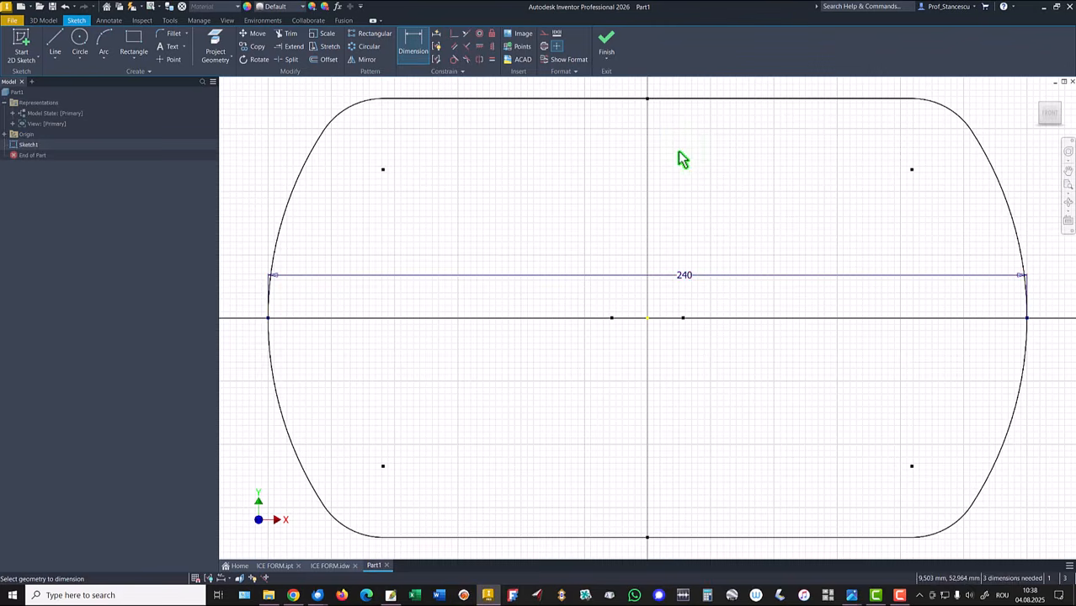
Step: Dimension the distance between the top and bottom lines as 120 mm
click(869, 99)
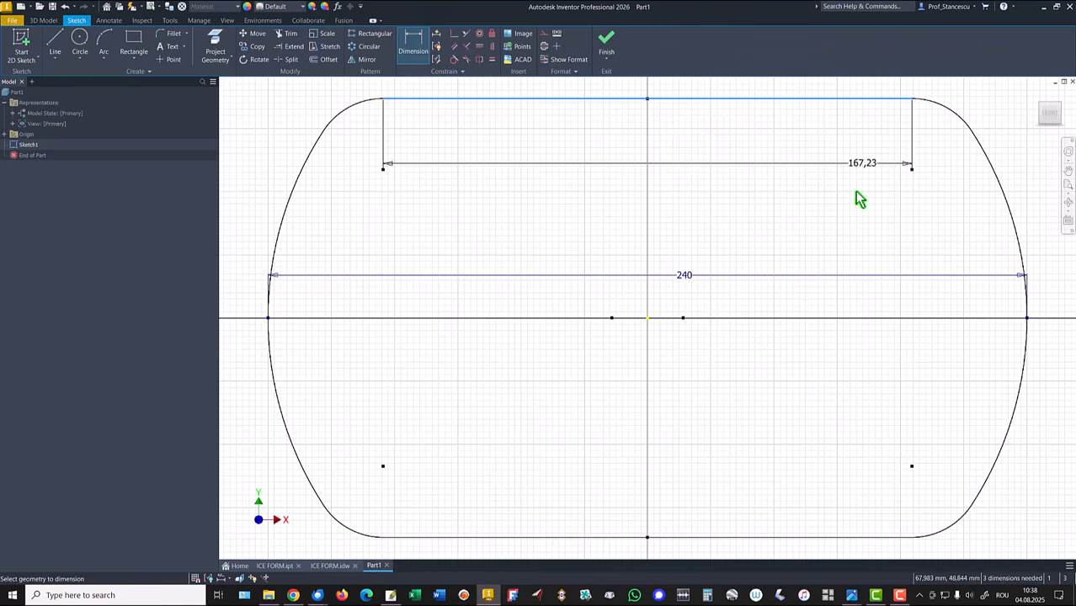
click(864, 537)
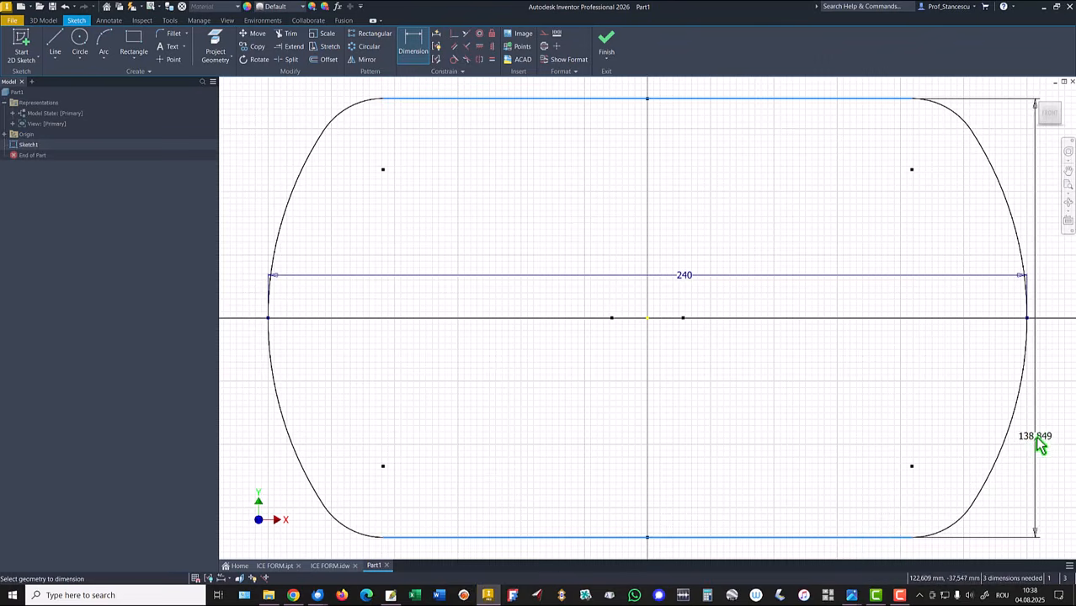
click(1053, 430)
text(120)
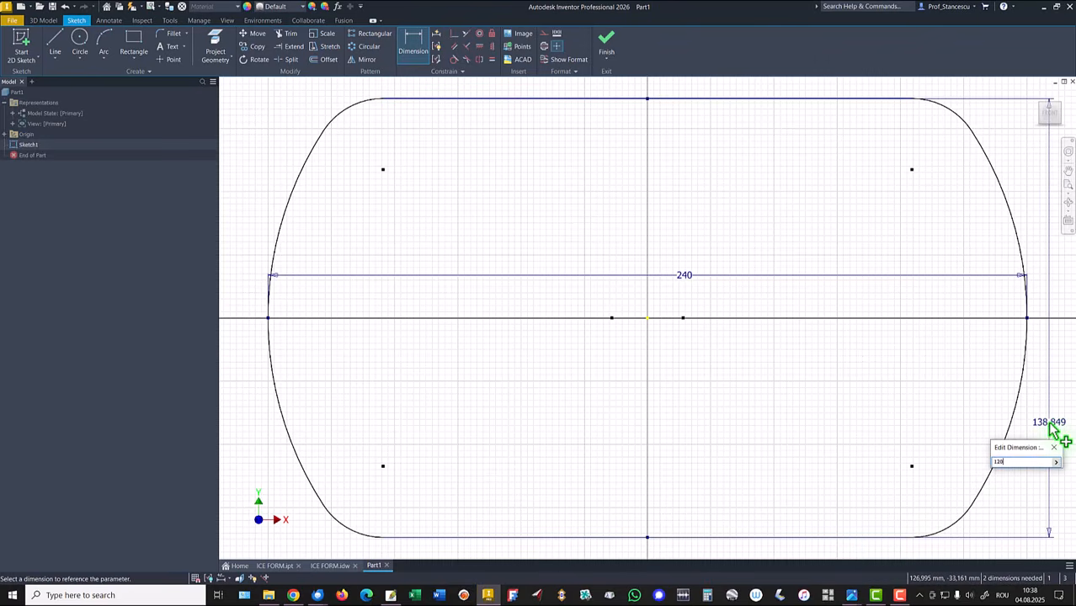
key(Return)
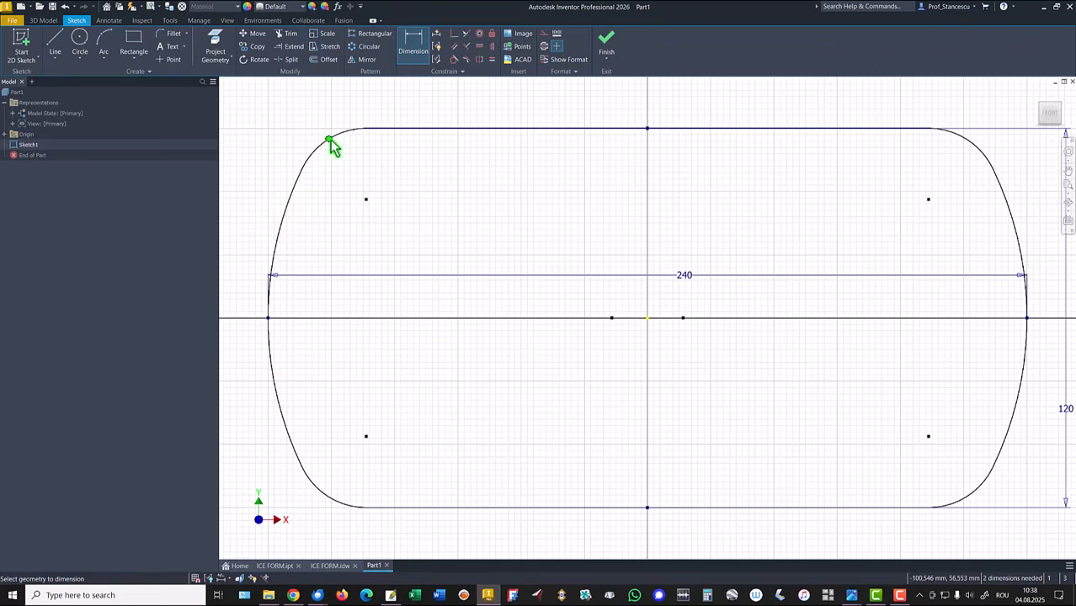
Step: Dimension the upper-left corner arc's radius as 10 mm
click(312, 127)
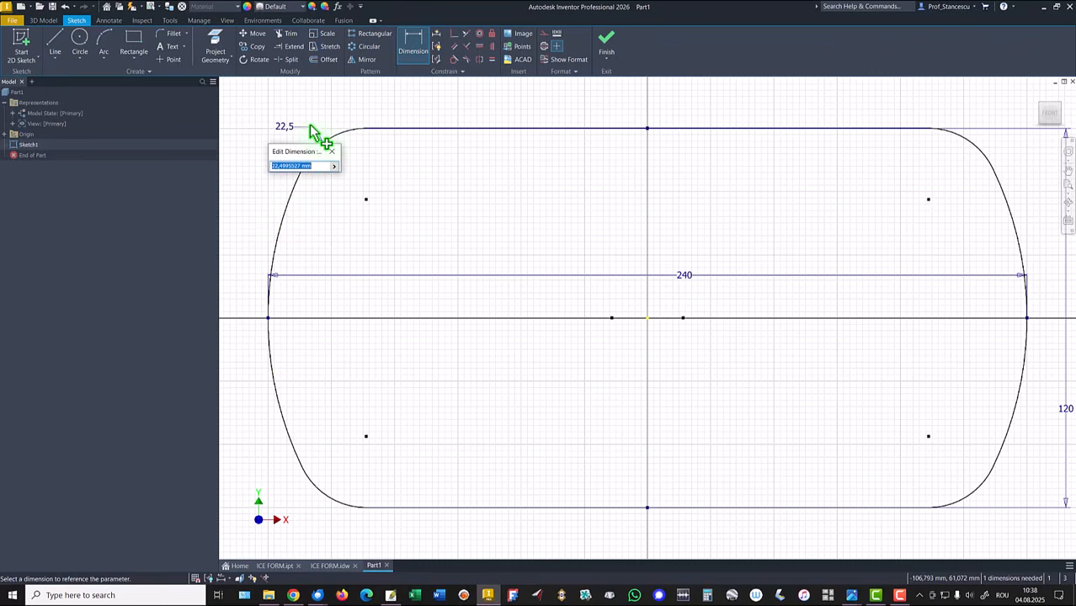
text(10)
key(Return)
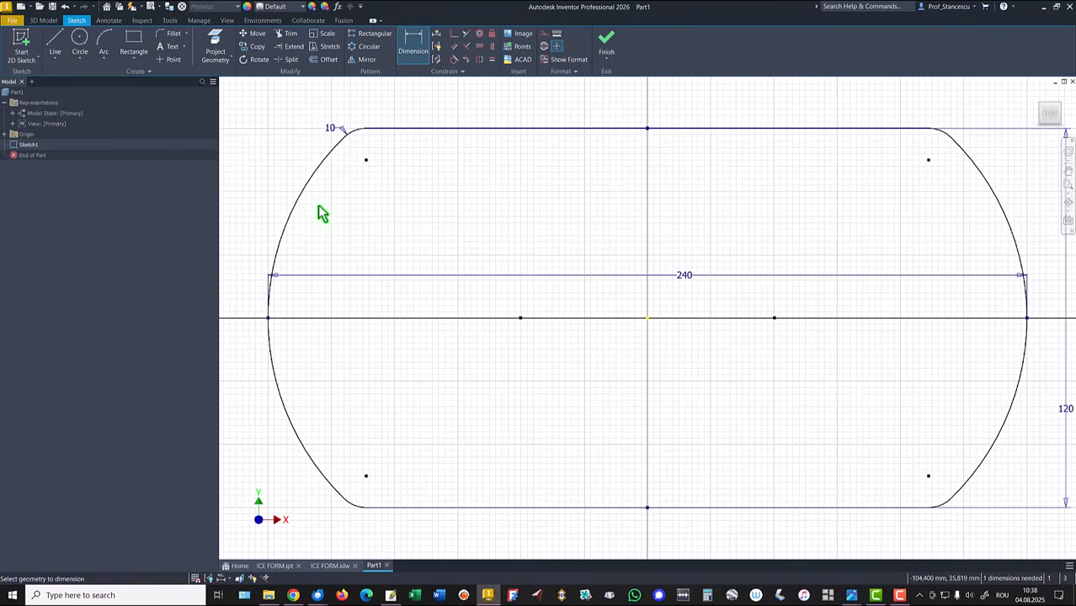
Step: Dimension the left side arc's radius as 185 mm and close the Dimension command
click(293, 207)
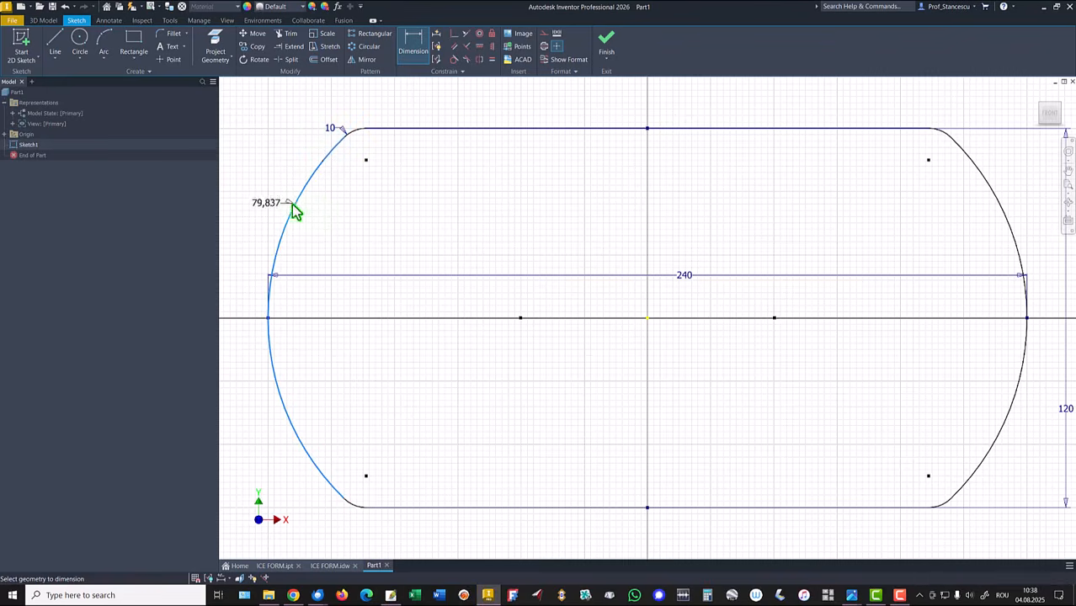
click(268, 182)
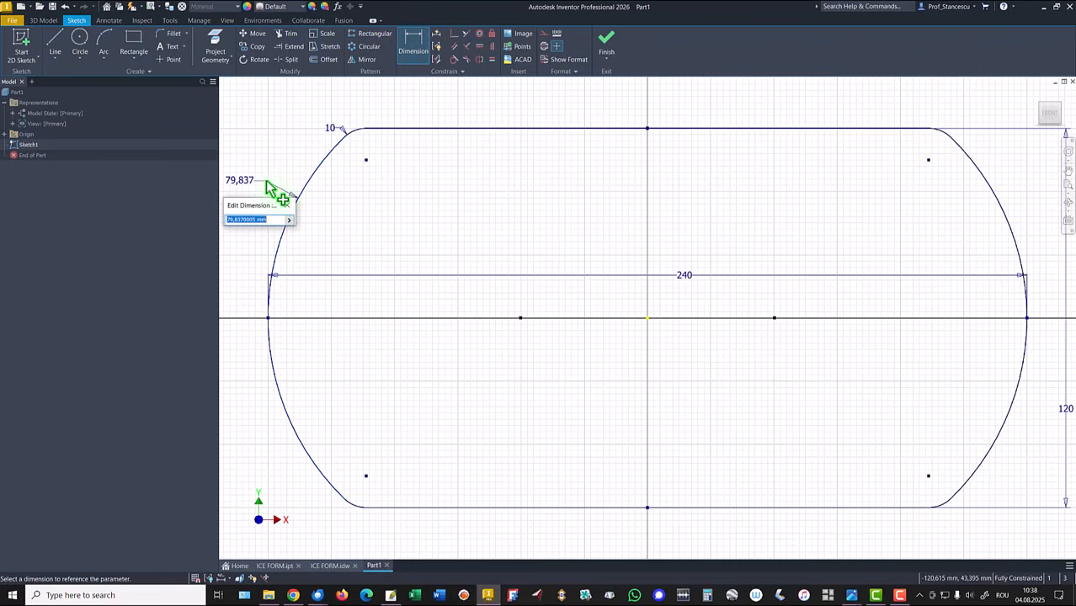
text(185)
key(Return)
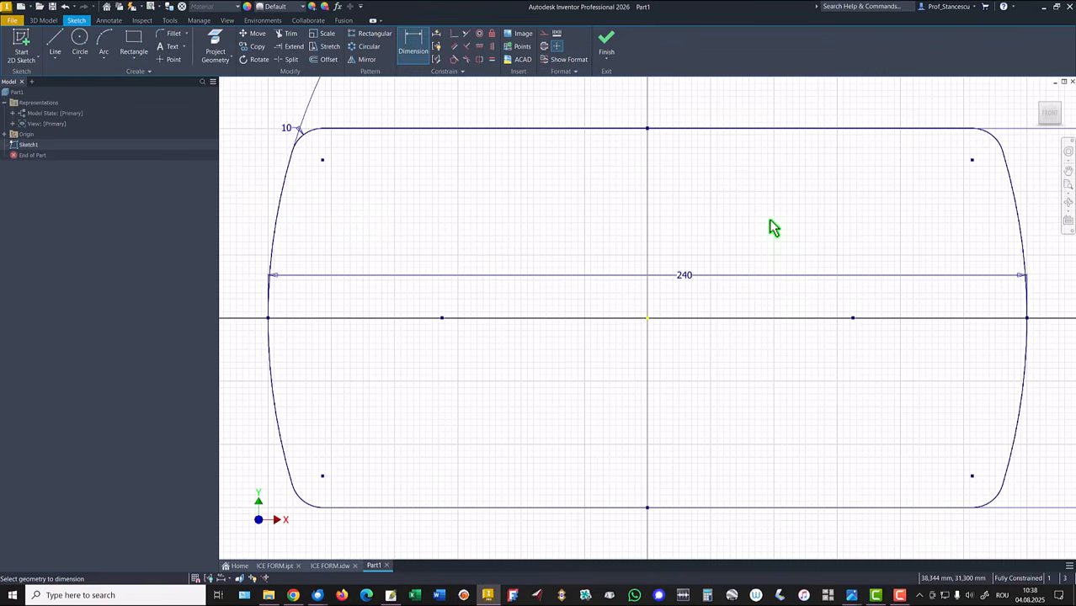
key(Home)
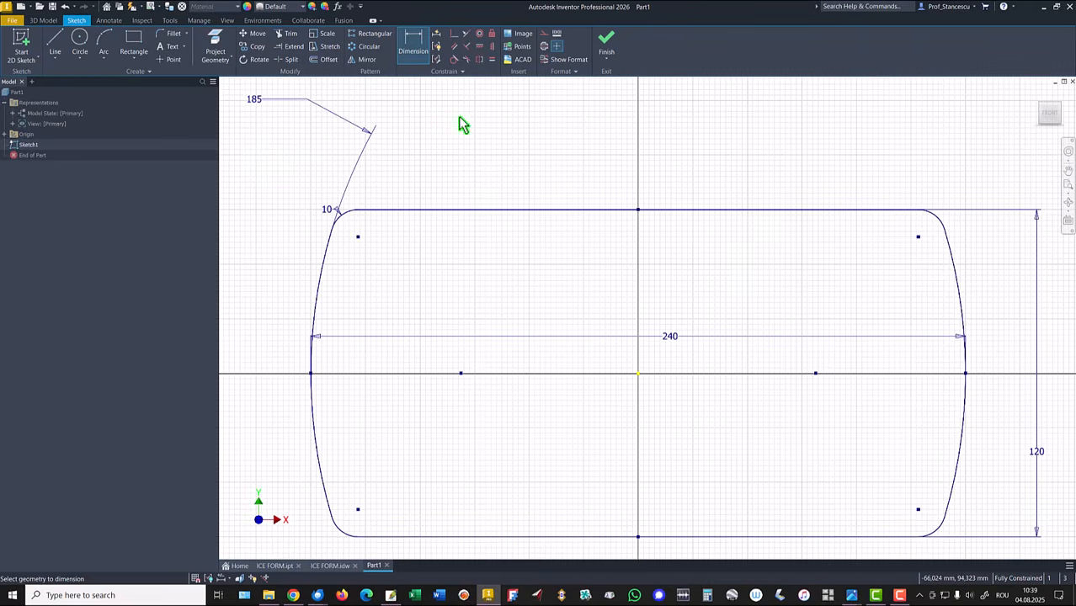
right_click(458, 118)
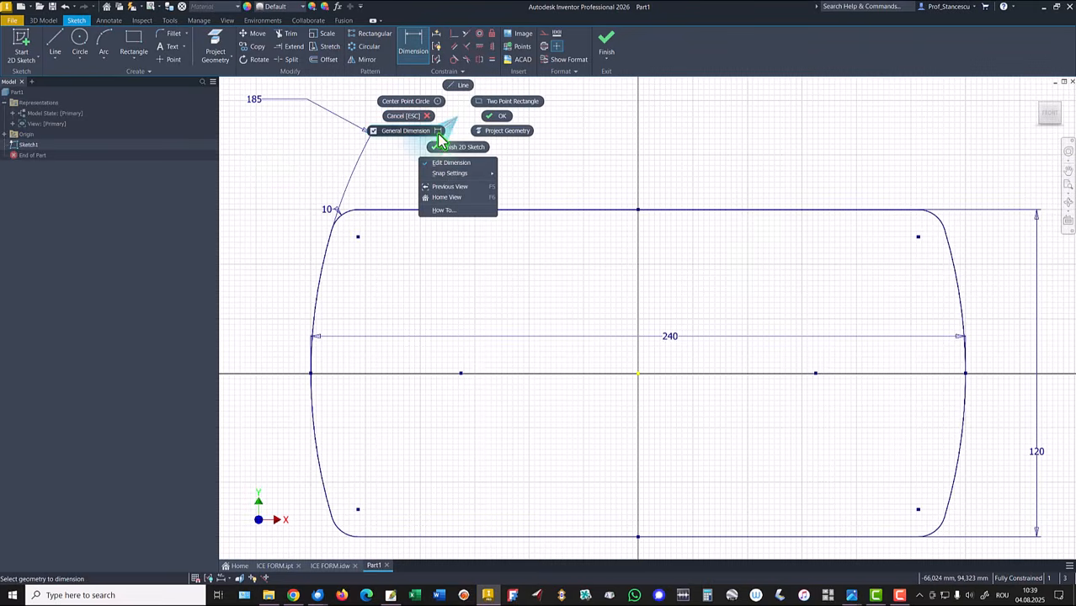
click(497, 116)
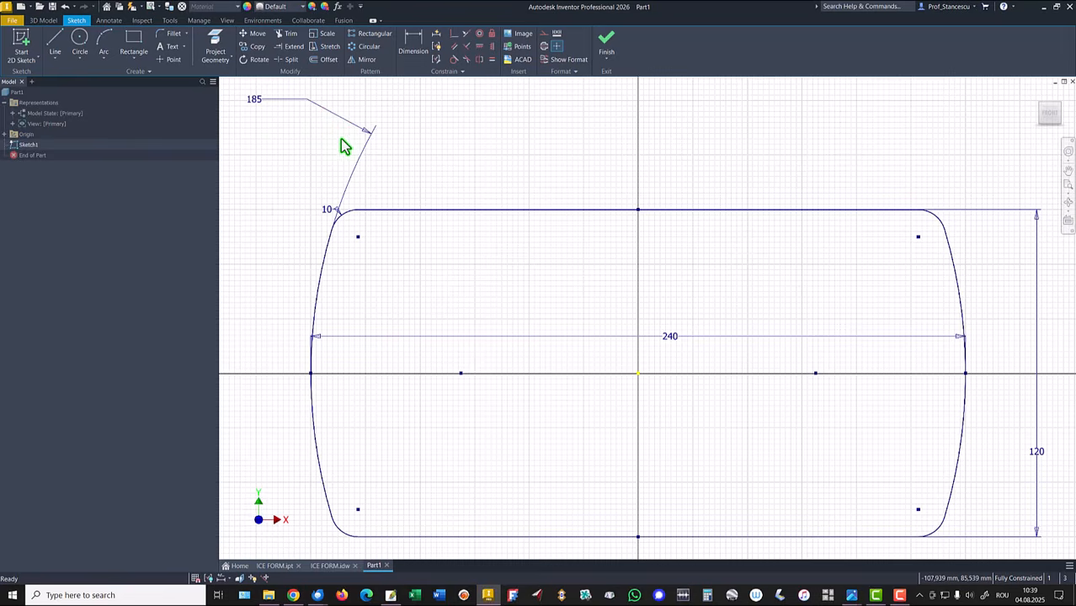
Step: Reposition the 185 and 240 dimensions neatly and finish the sketch
drag(263, 104, 402, 300)
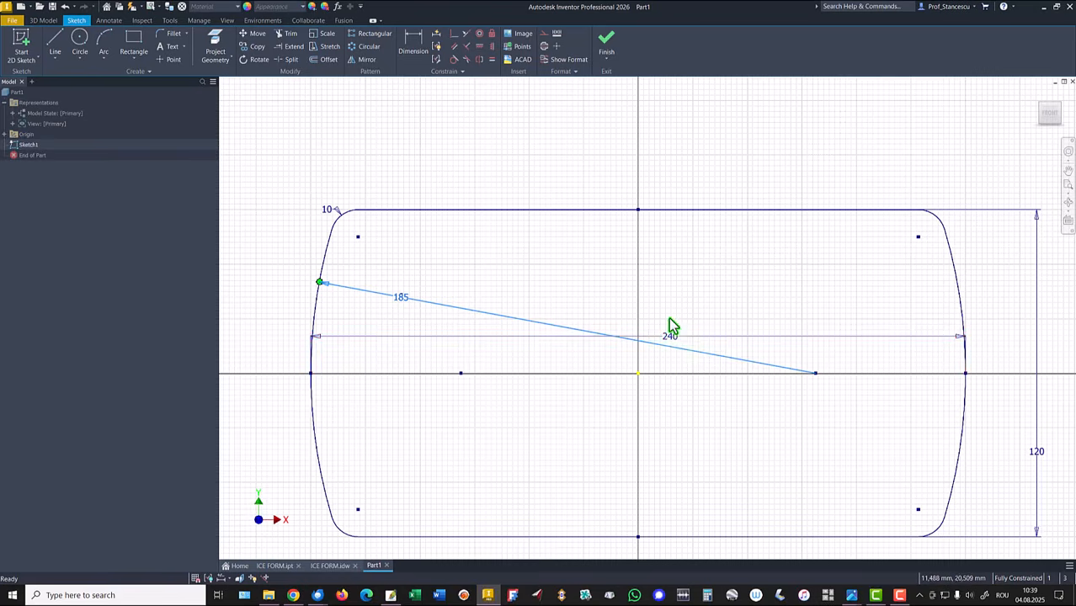
drag(671, 335, 650, 176)
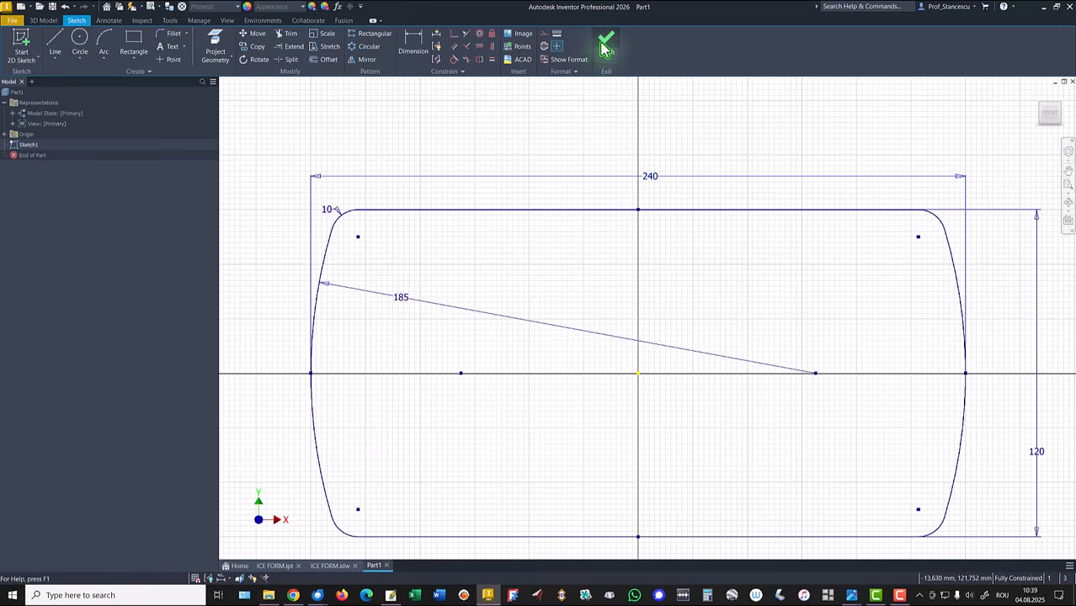
key(Home)
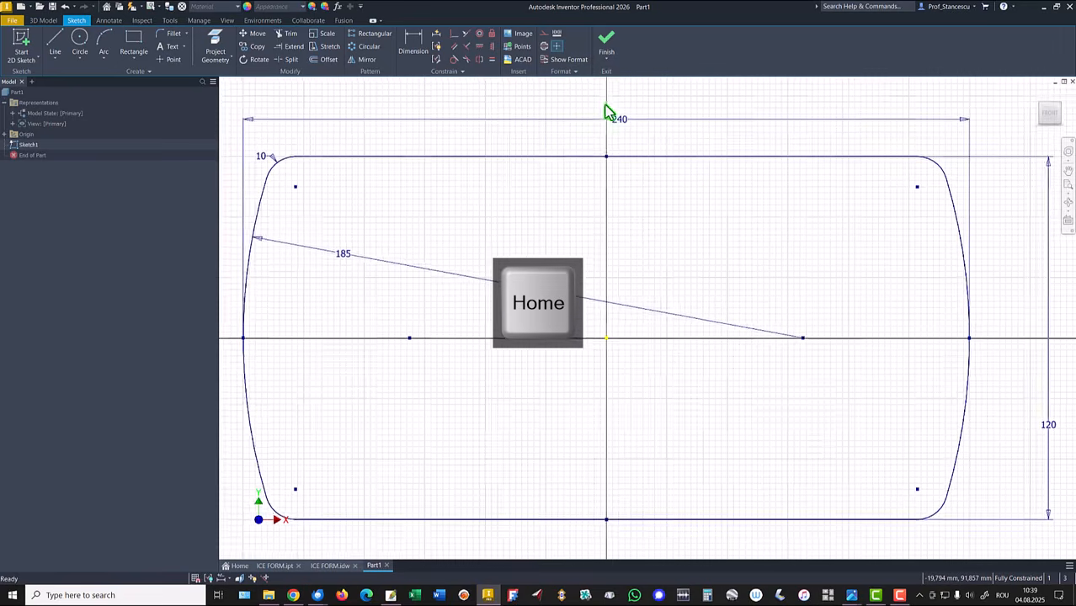
click(606, 38)
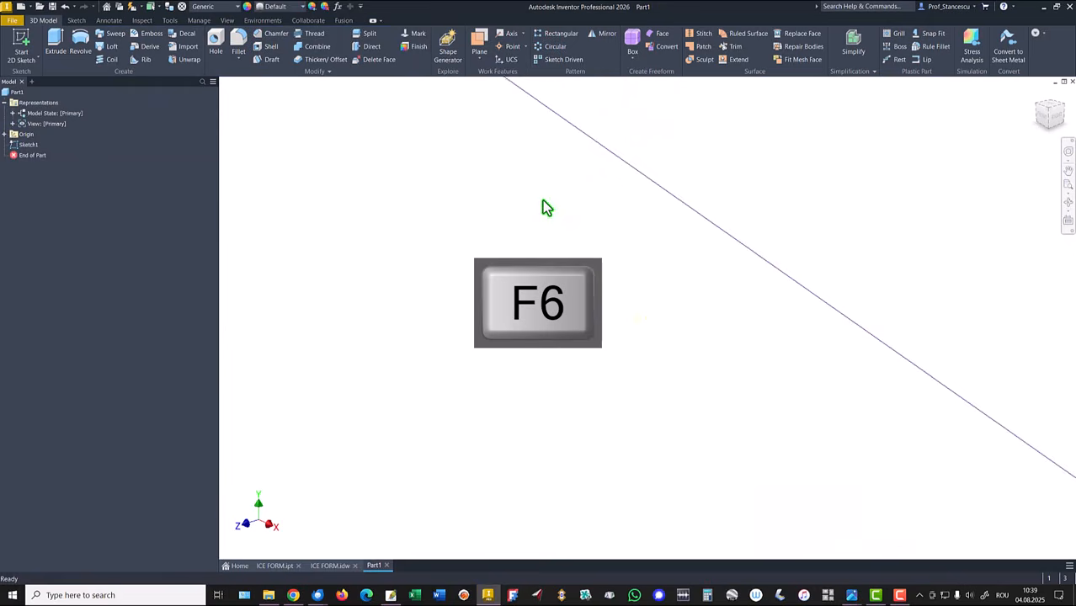
Step: Consult the ICE FORM drawing's section view dimensions, then return to the part
key(F6)
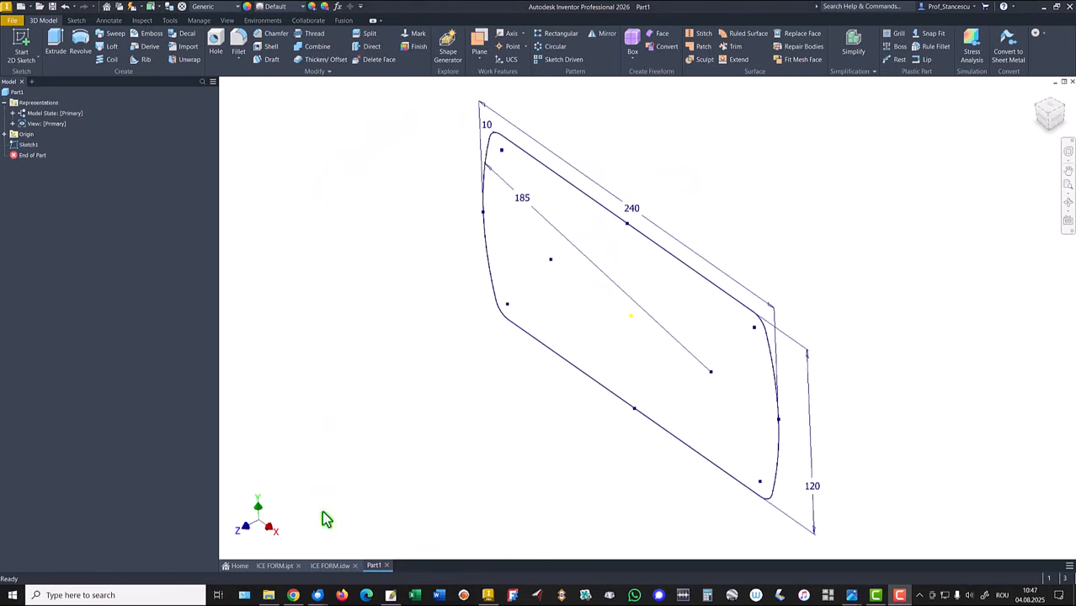
click(318, 564)
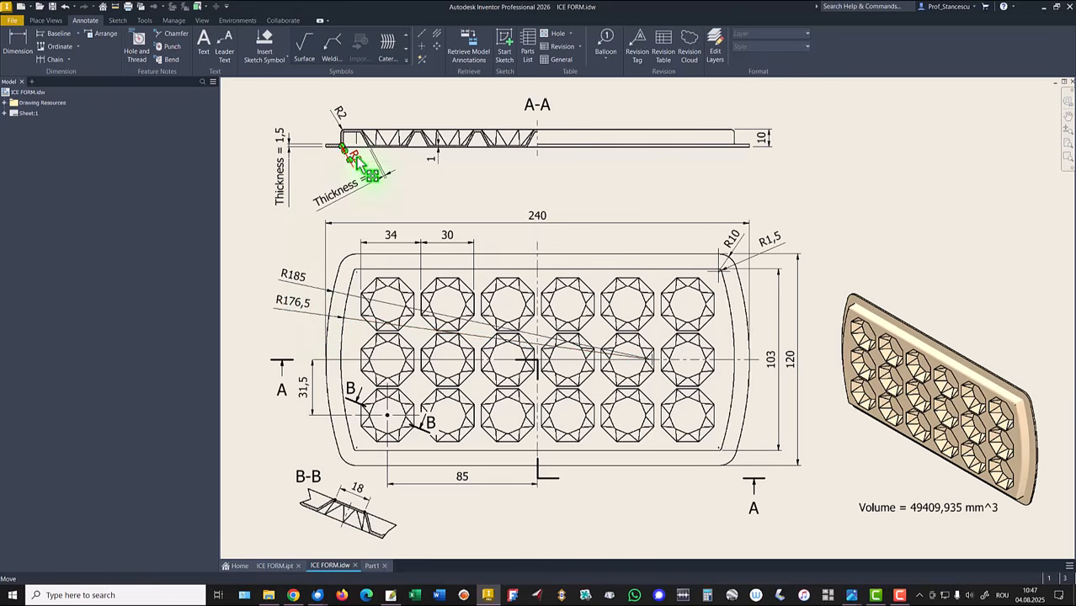
drag(355, 160, 345, 116)
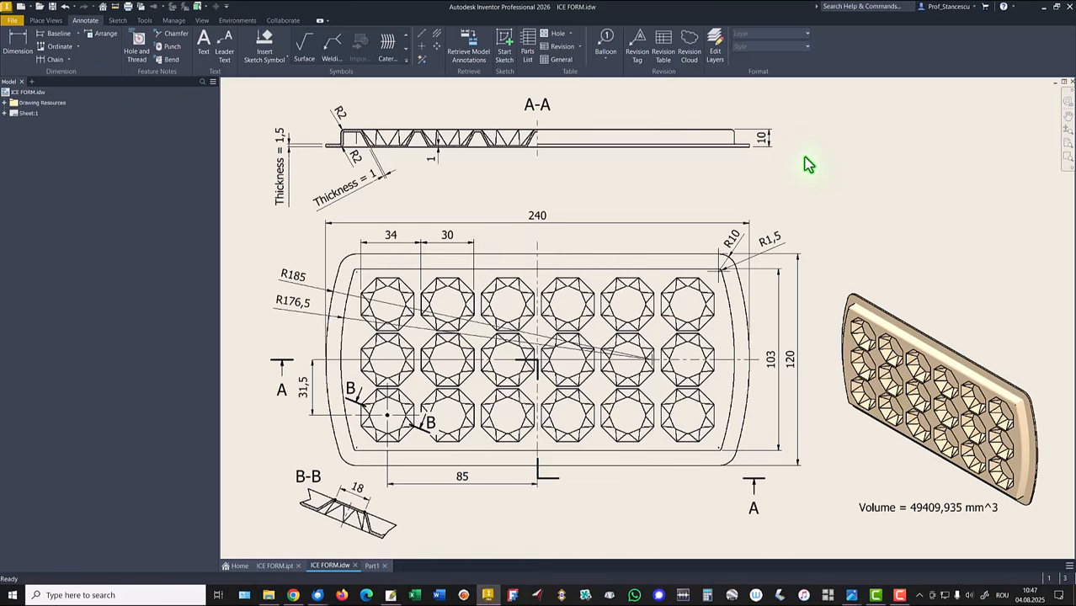
click(371, 566)
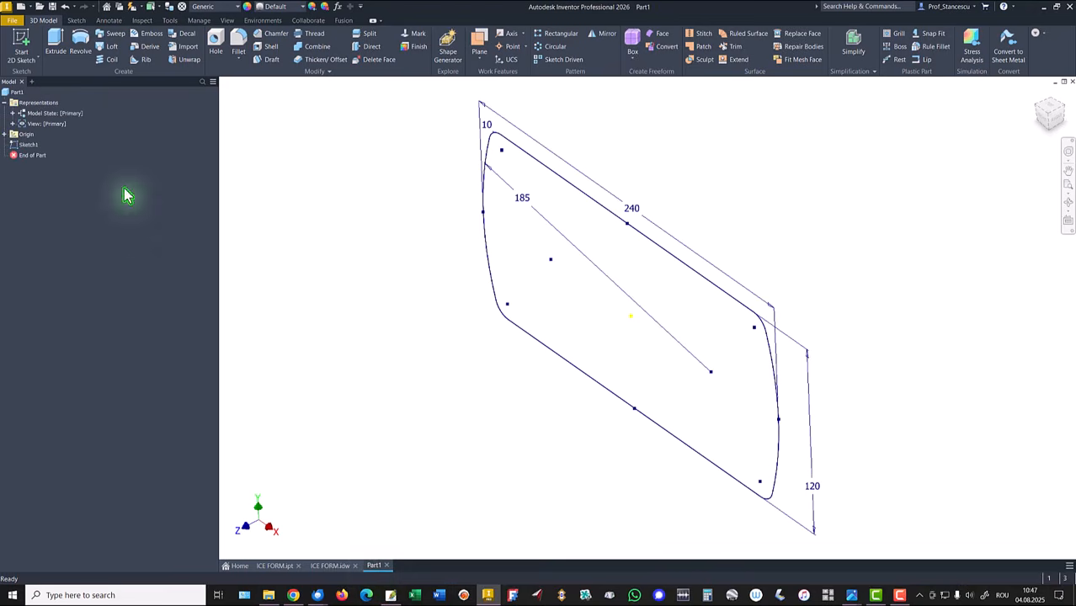
Step: Start a new 2D sketch on the origin's YZ plane
click(5, 135)
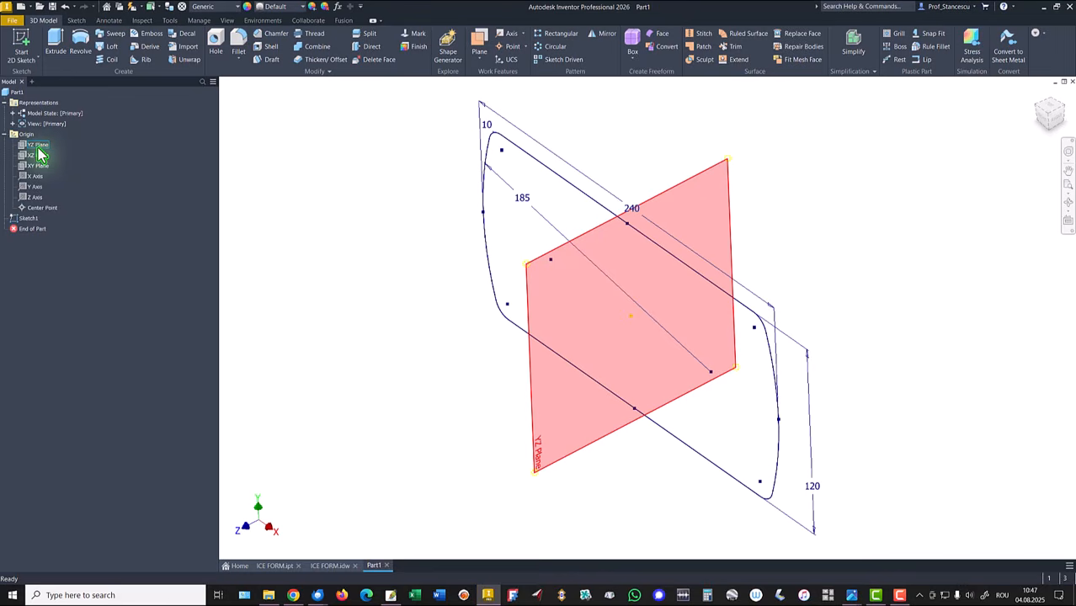
click(38, 149)
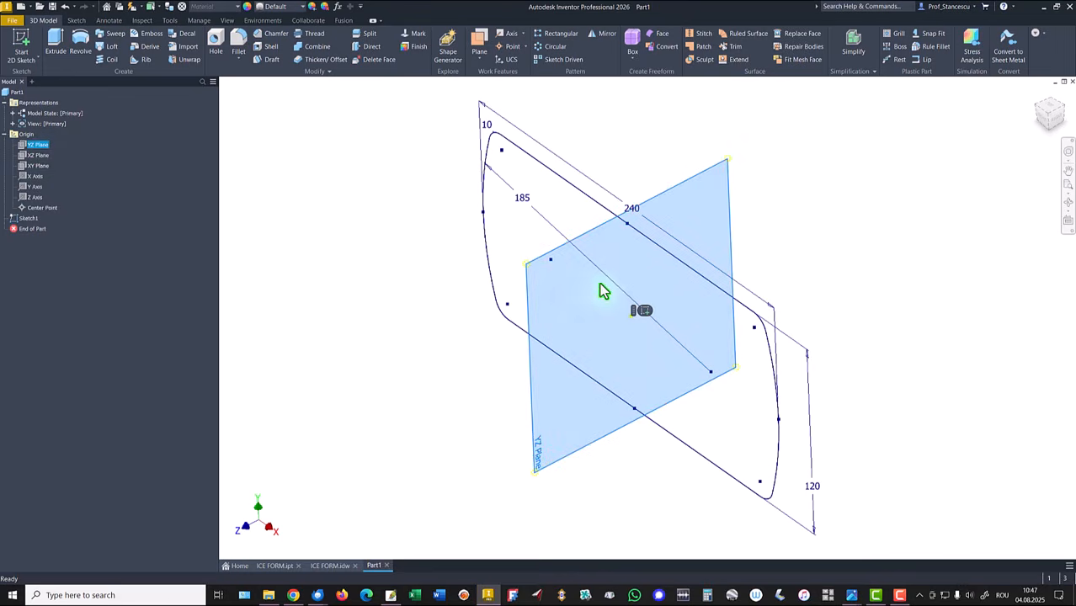
click(642, 314)
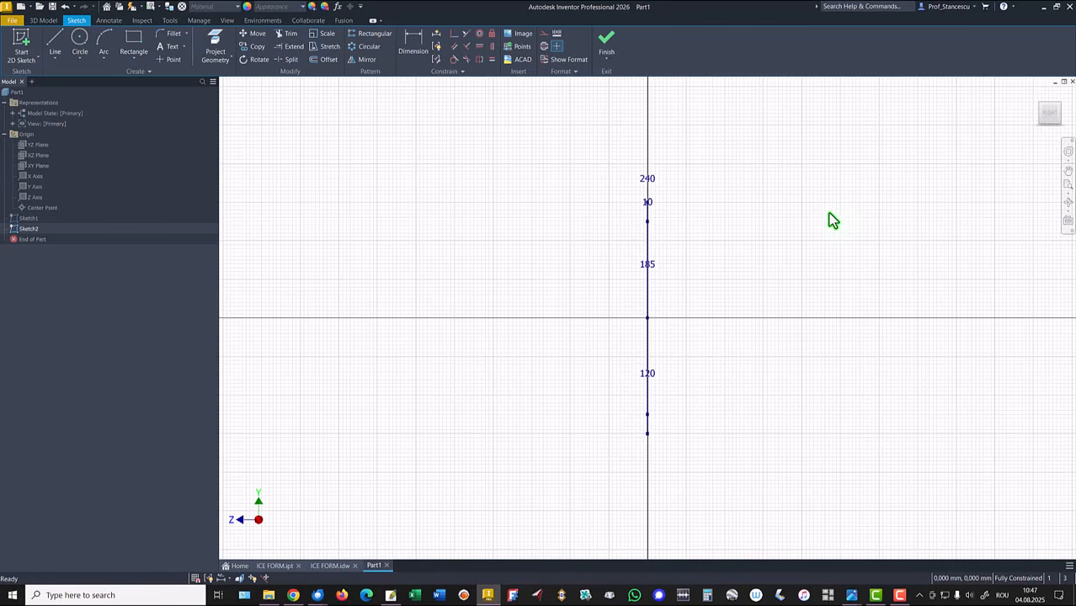
key(F5)
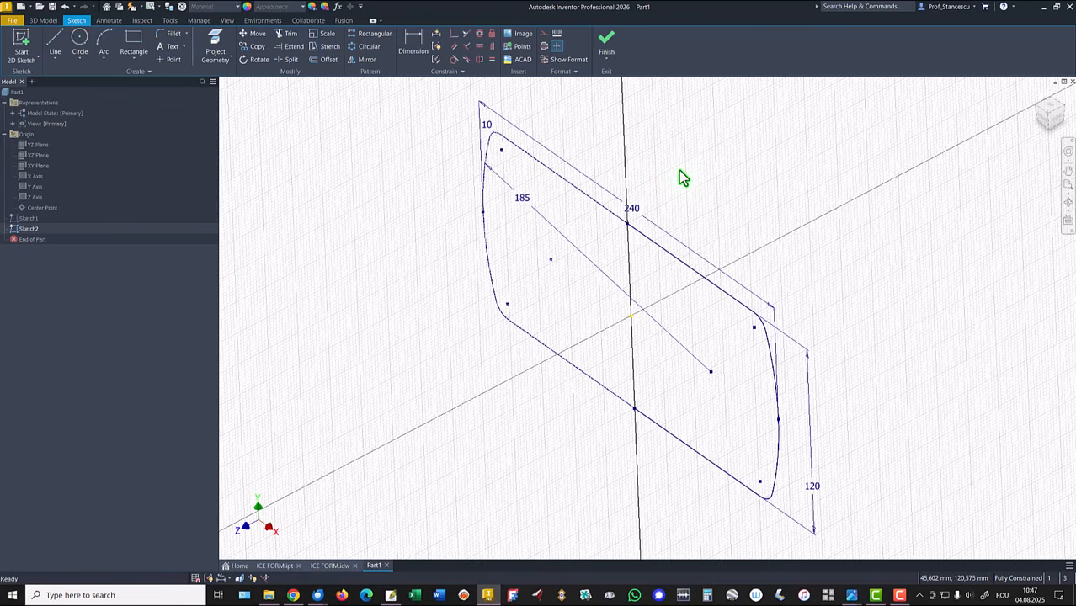
Step: Draw a connected profile from the outline's edge point: a vertical line, tangent arc, angled line, second tangent arc and short vertical leg
click(217, 48)
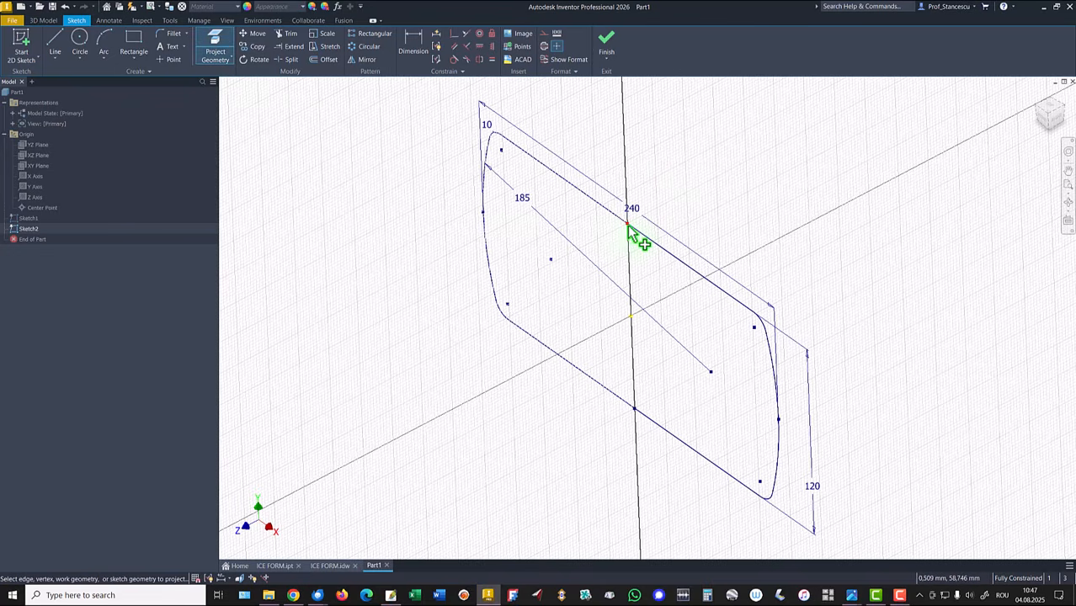
scroll(626, 252, up, 4)
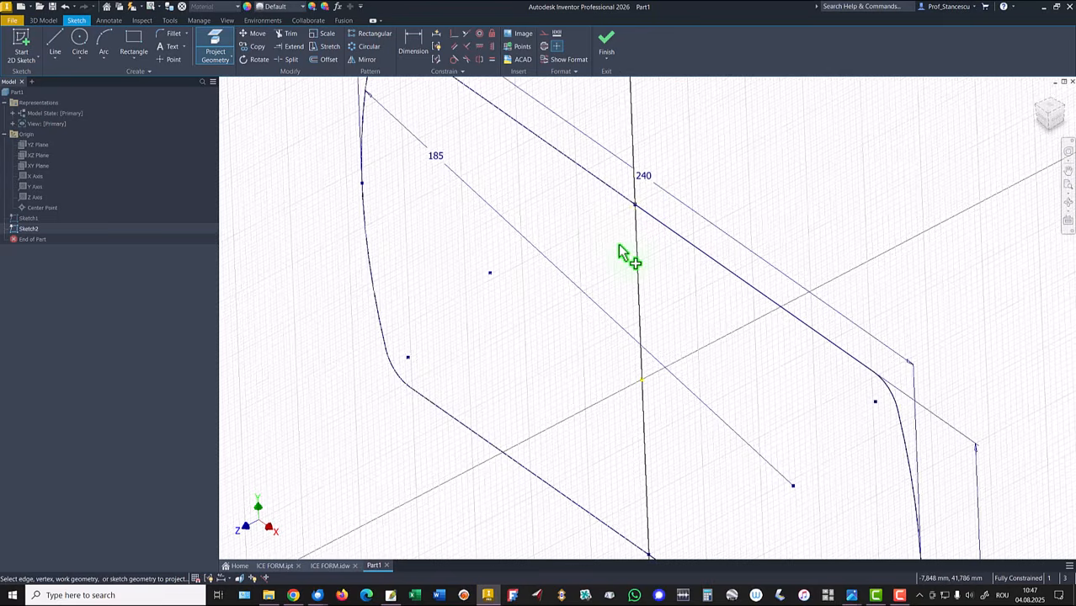
middle_drag(667, 255, 644, 397)
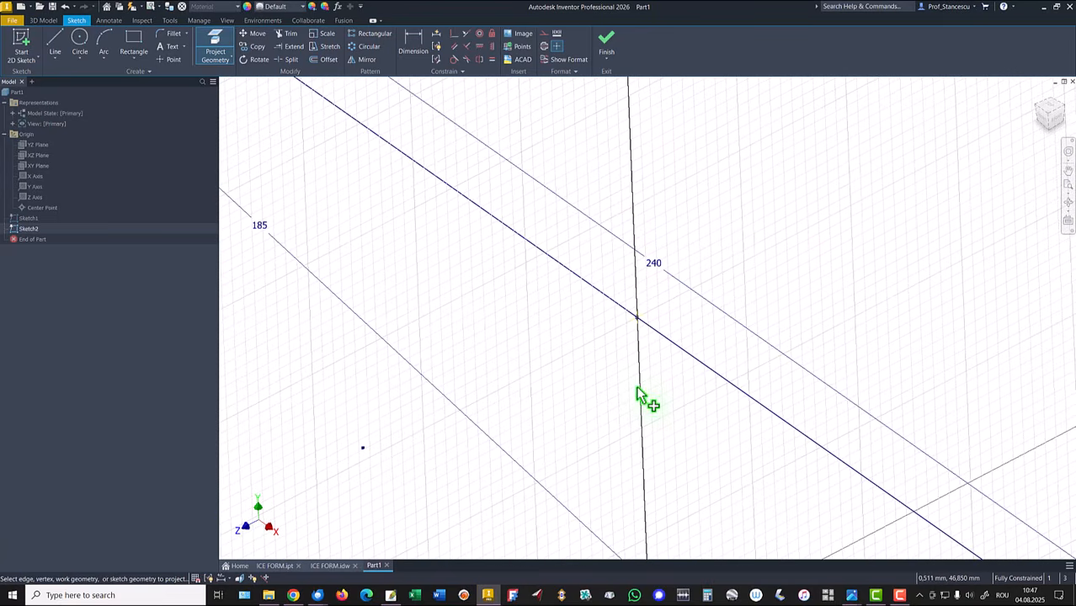
click(54, 43)
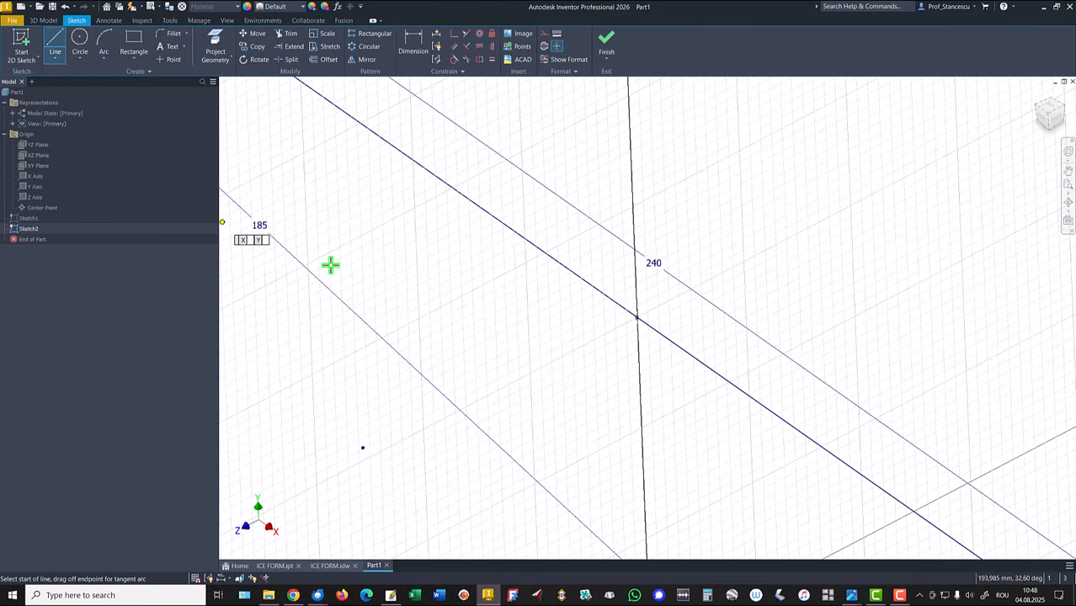
click(637, 317)
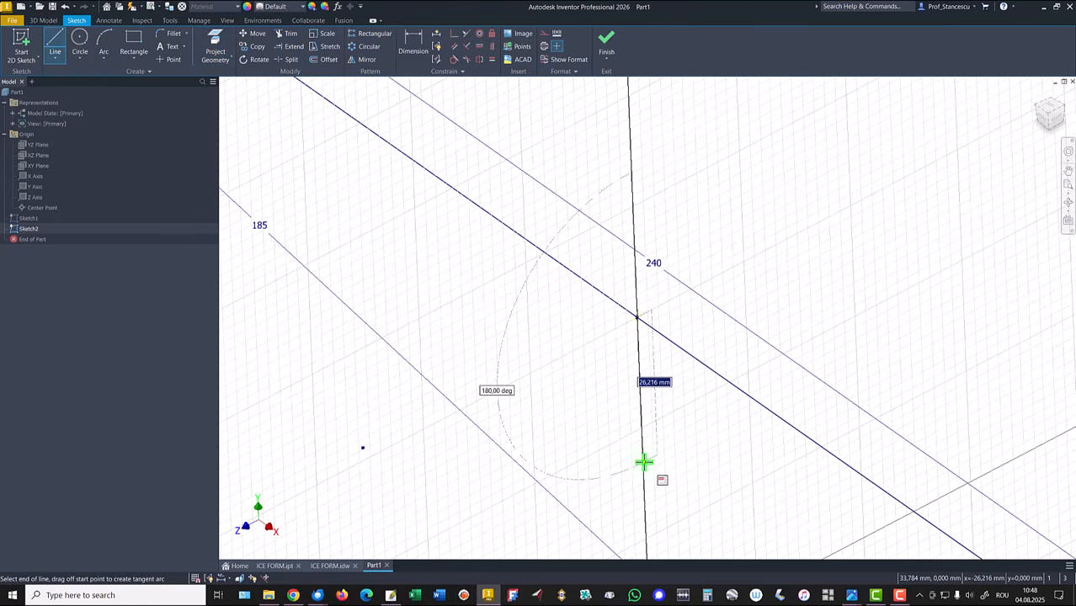
click(643, 462)
middle_drag(643, 461, 665, 405)
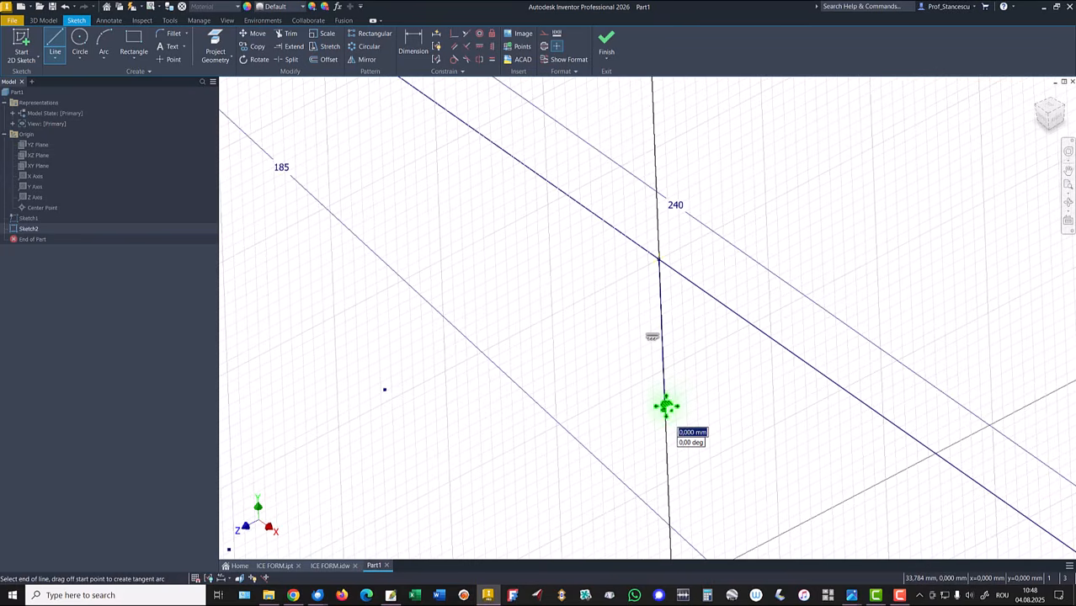
drag(665, 406, 641, 441)
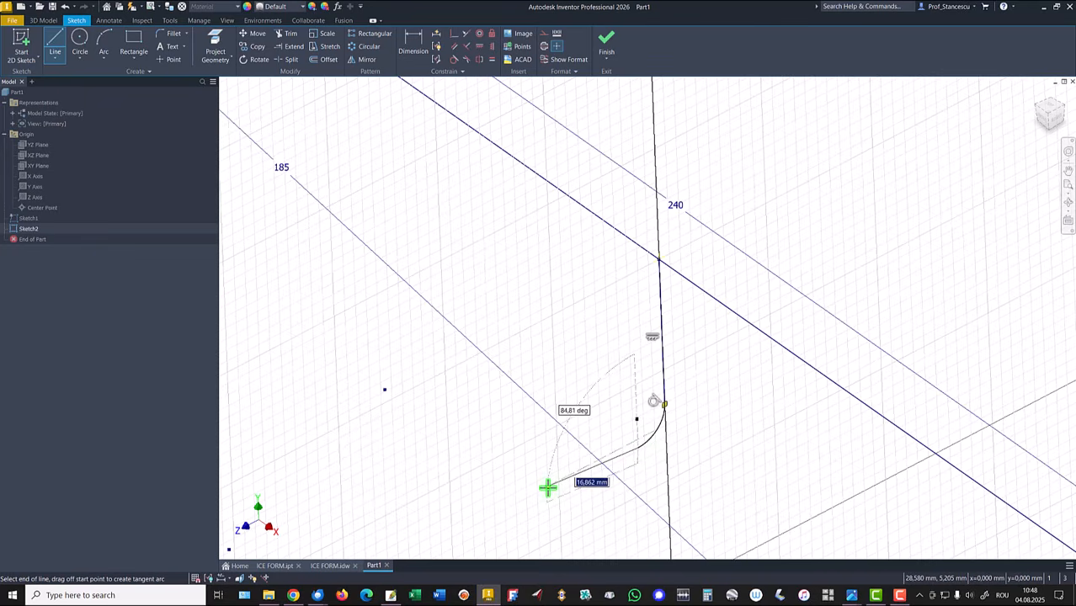
click(497, 519)
drag(495, 520, 487, 541)
middle_drag(487, 541, 543, 327)
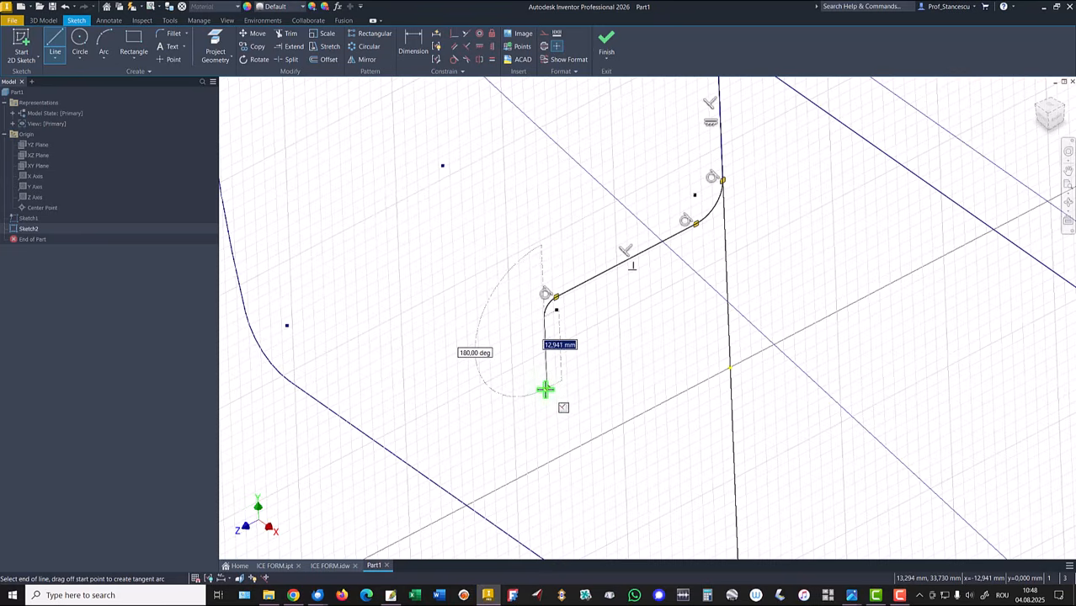
click(545, 389)
right_click(492, 359)
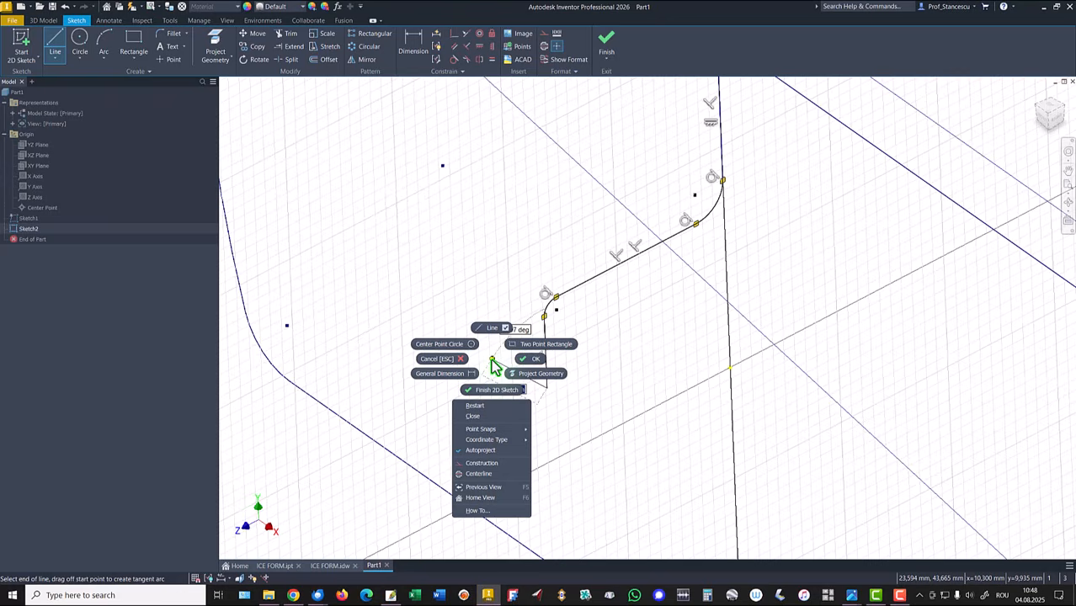
click(537, 359)
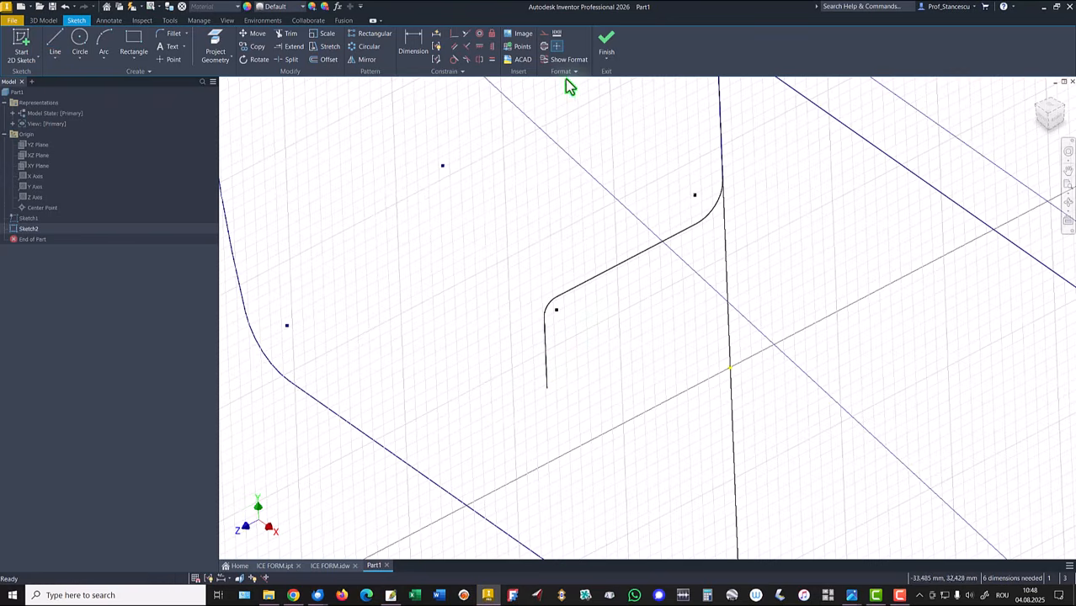
Step: Dimension the upper arc's radius as 2 mm
click(414, 43)
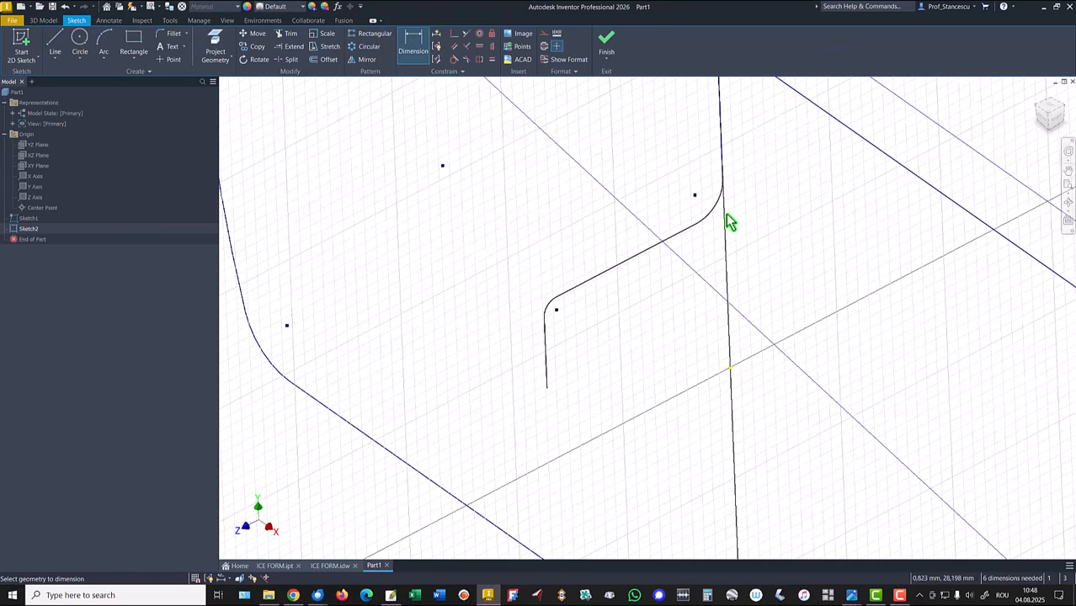
click(720, 207)
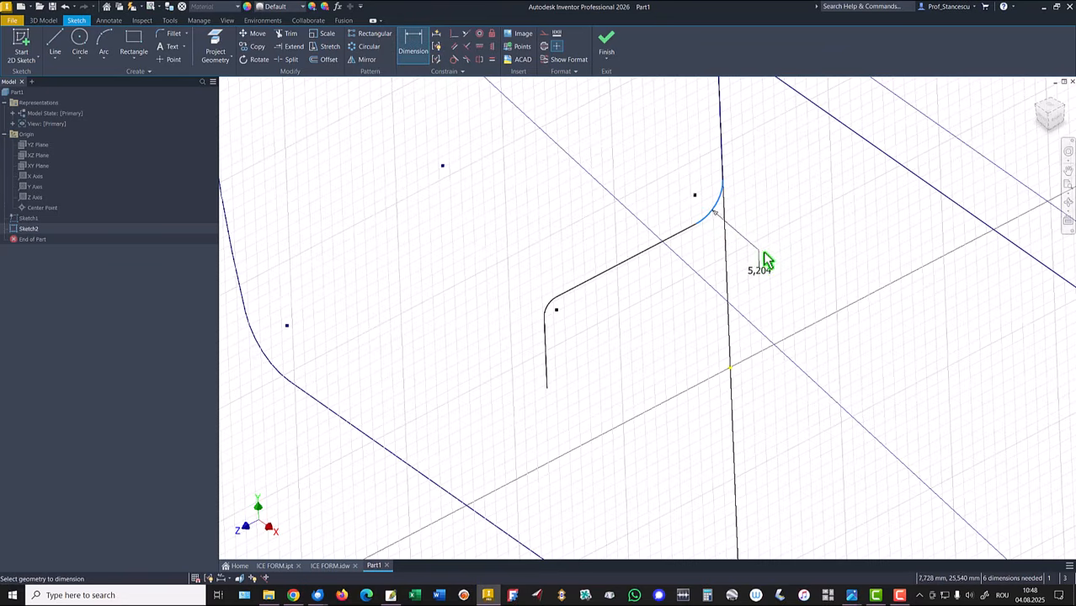
click(766, 253)
text(2)
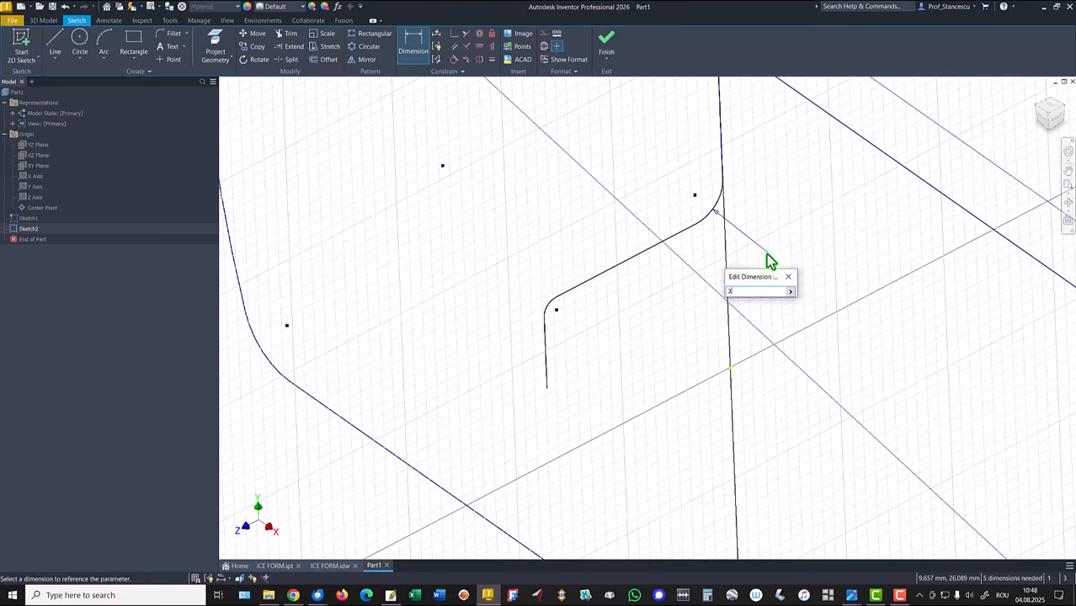
key(Return)
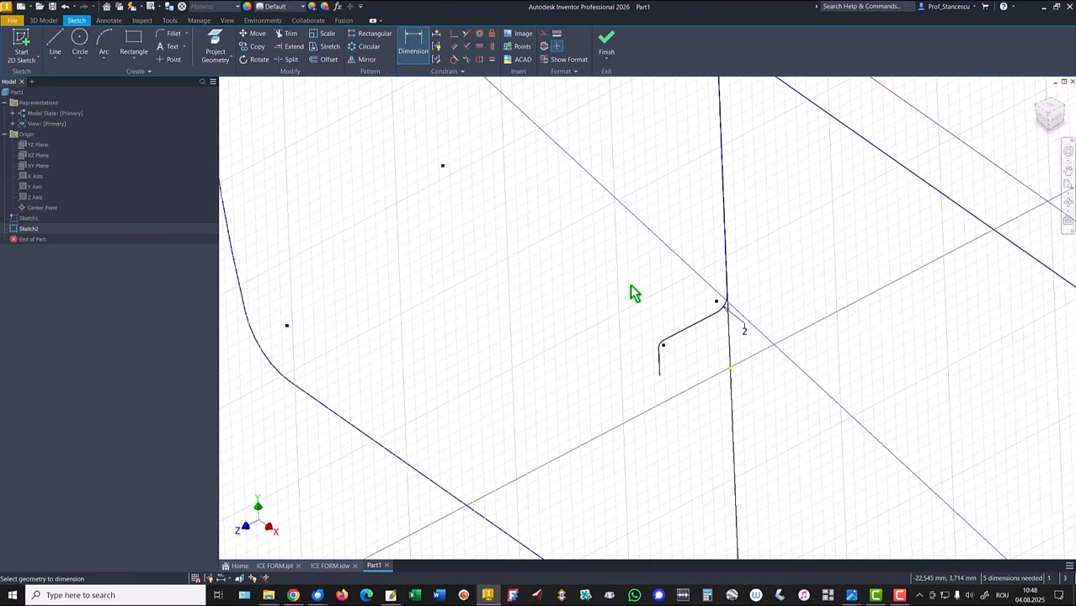
Step: Dimension the lower arc's radius with the expression 2-1,5
scroll(653, 350, up, 2)
scroll(657, 353, up, 2)
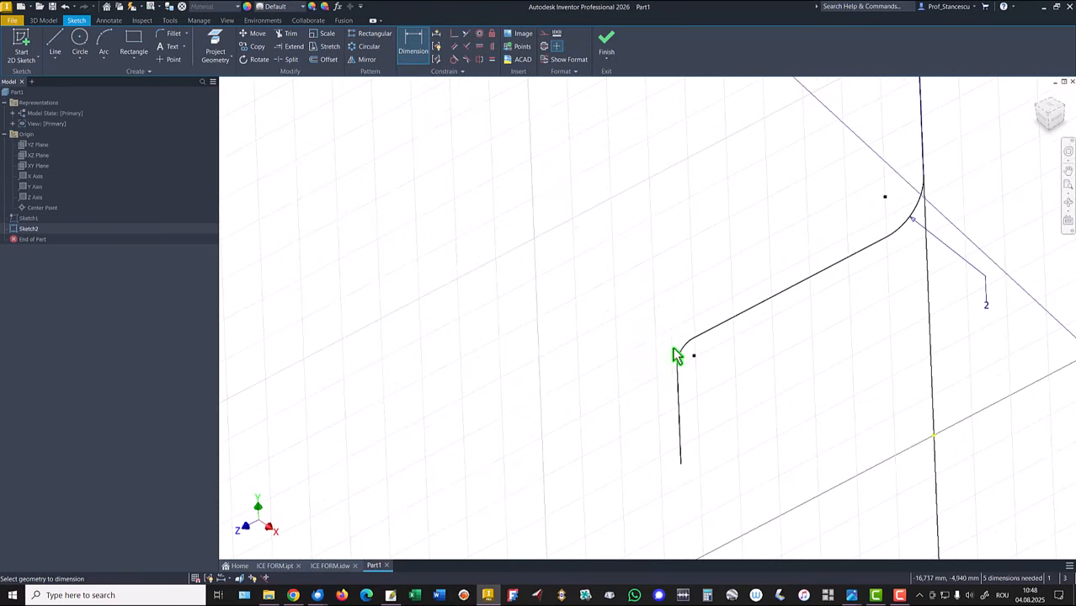
click(687, 353)
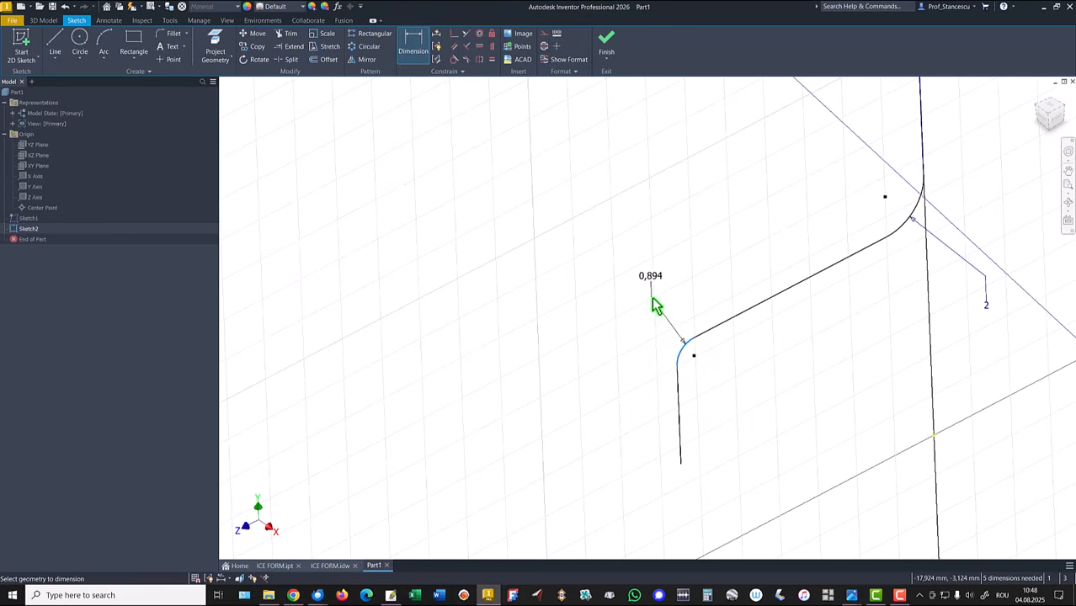
click(650, 298)
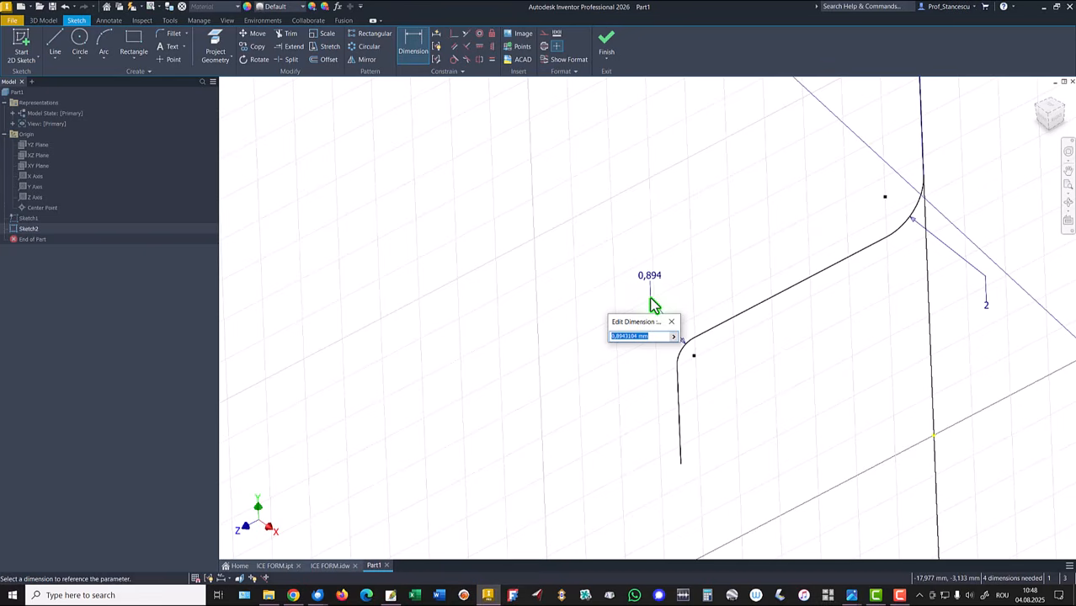
text(1)
key(BackSpace)
text(2-1,5)
key(Return)
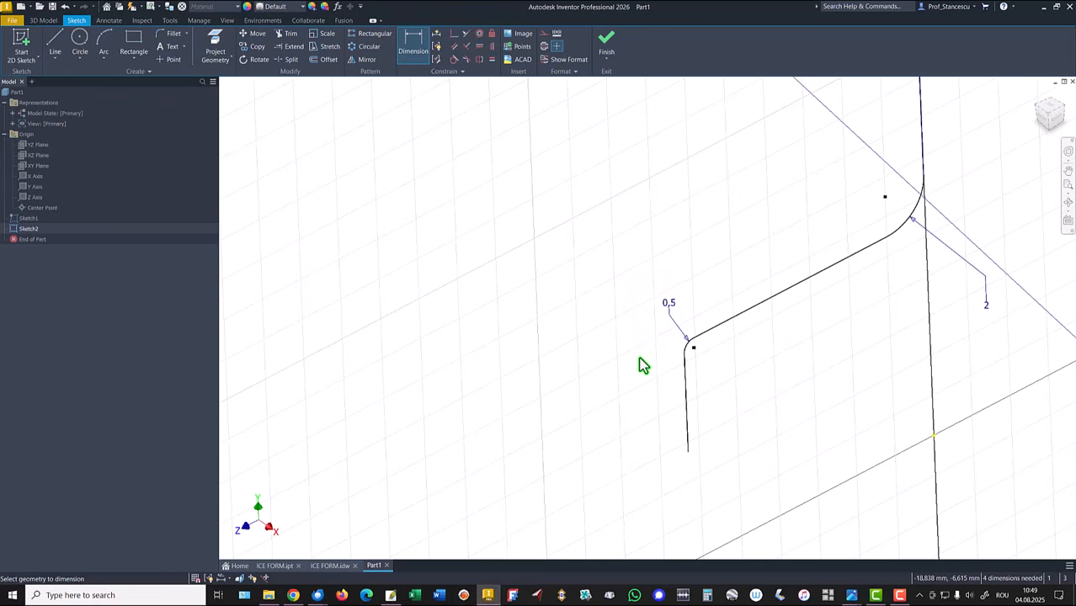
Step: Offset the whole profile by 1,5 mm to create the wall thickness
scroll(619, 291, down, 2)
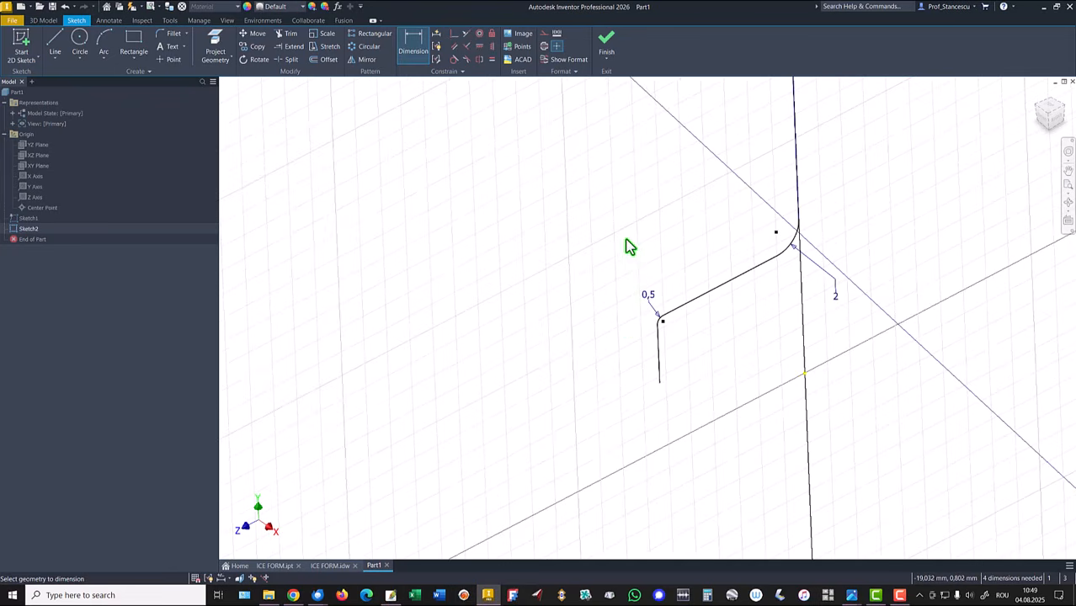
middle_drag(629, 245, 637, 333)
middle_drag(639, 297, 630, 400)
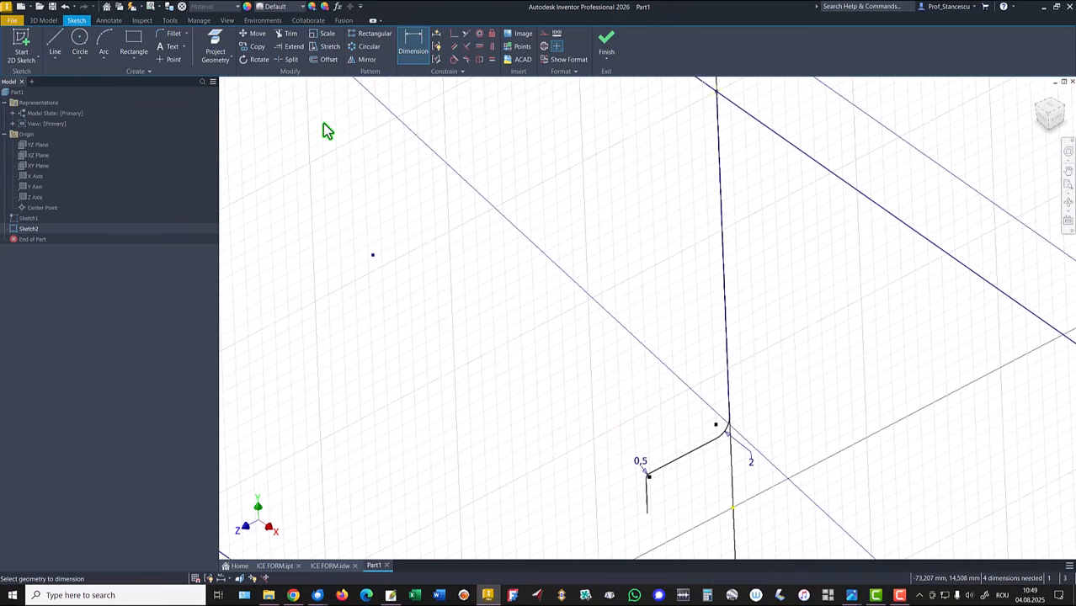
click(327, 59)
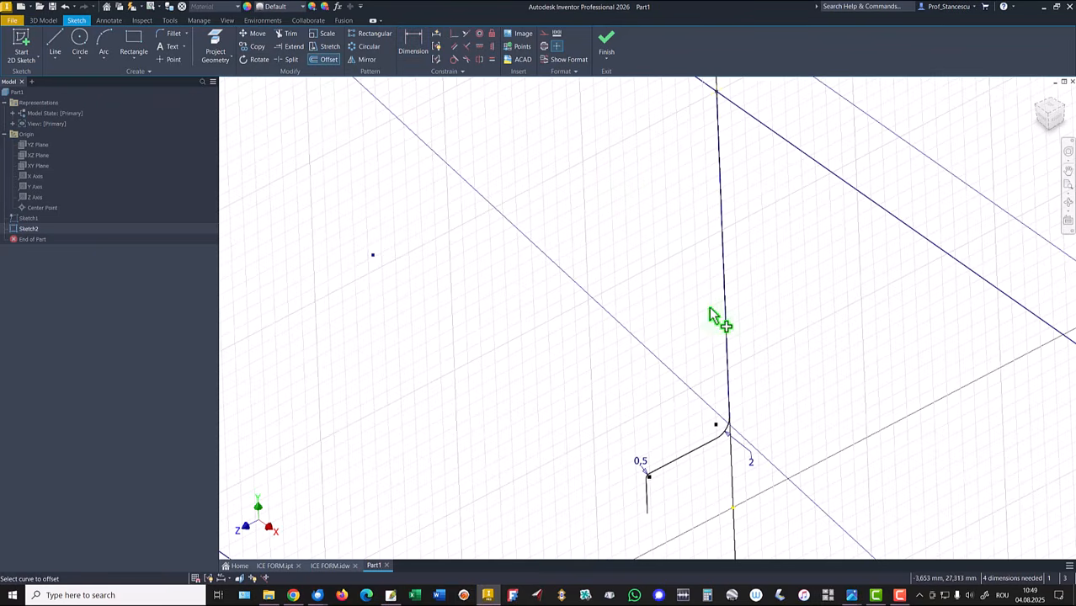
click(727, 345)
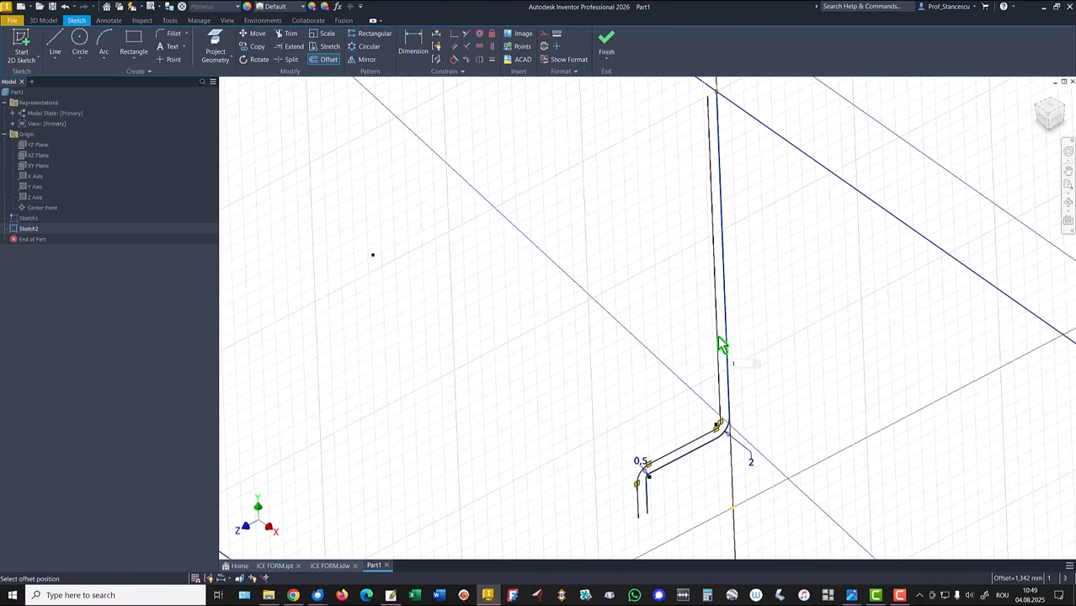
text(1,5)
key(Return)
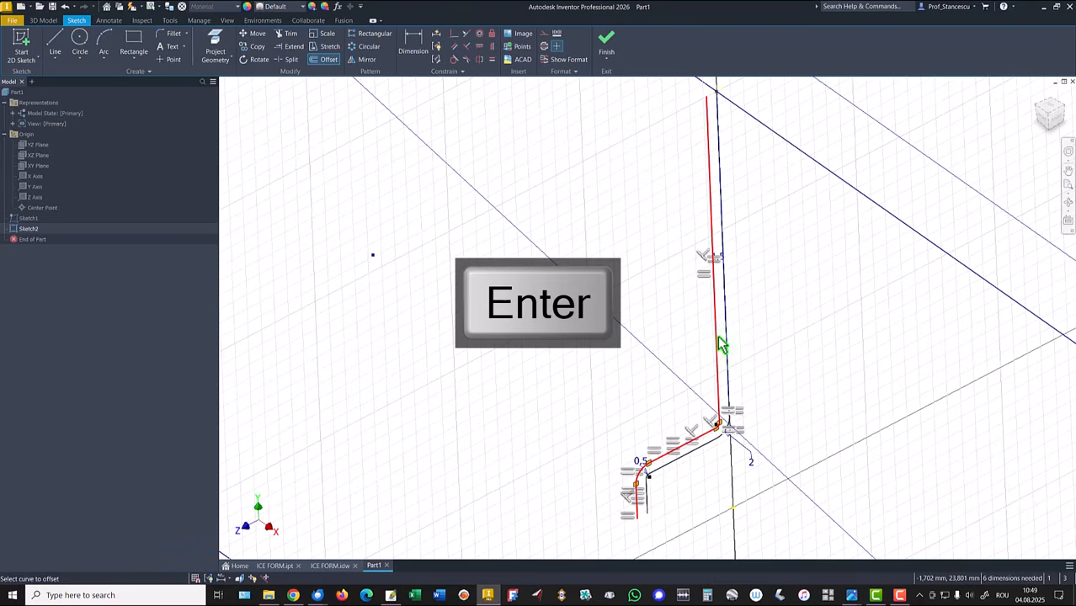
Step: Close the top and bottom ends of the profile and its offset with short connecting lines
click(55, 42)
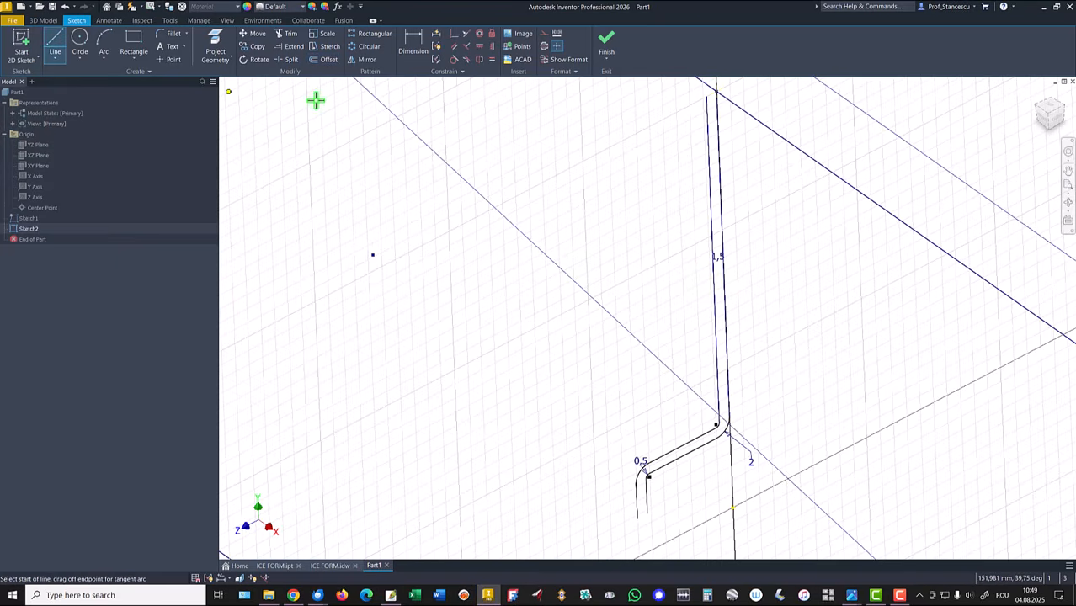
click(712, 90)
click(707, 97)
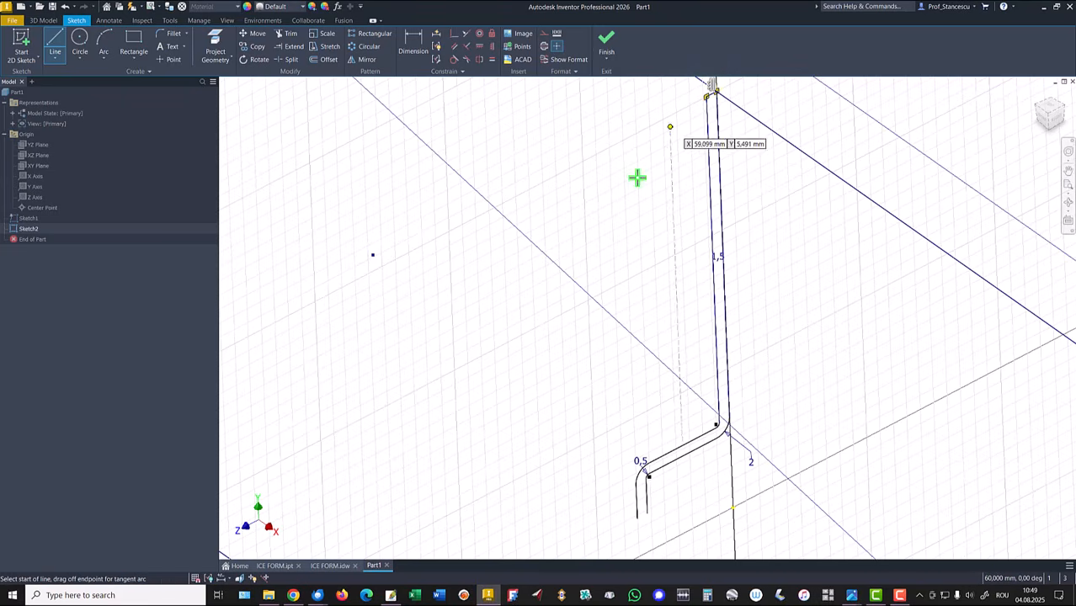
click(636, 514)
click(646, 513)
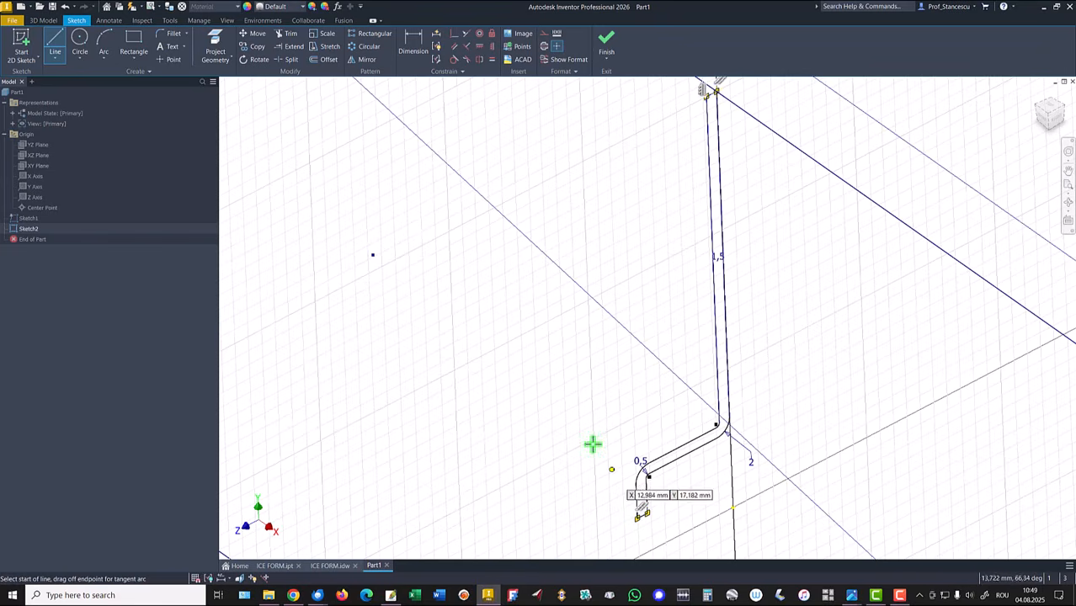
right_click(535, 362)
click(573, 363)
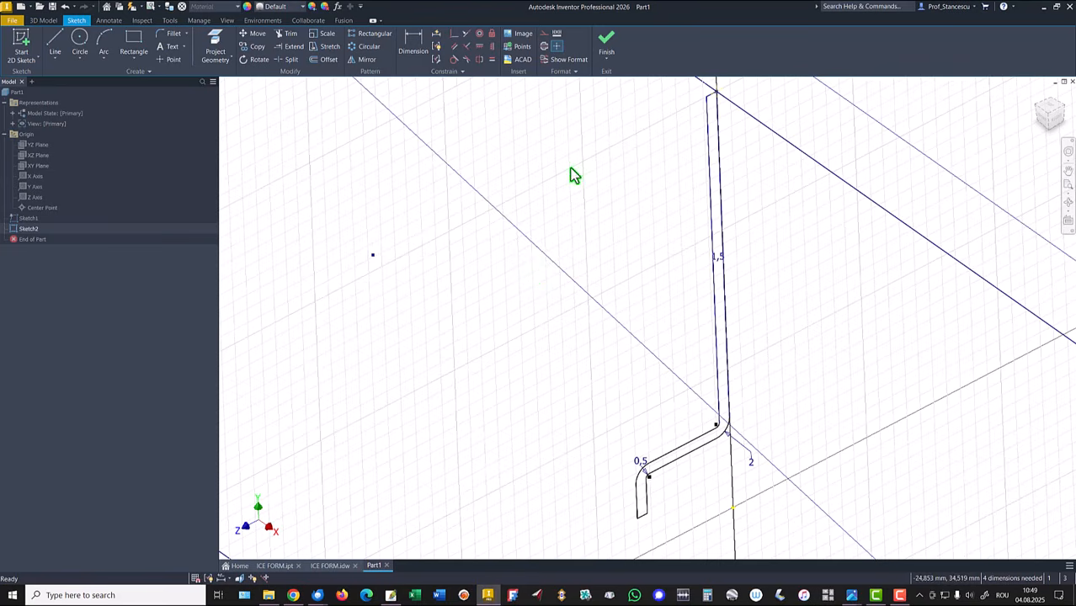
Step: Dimension the angled line's vertical rise as 8,5 mm
click(411, 49)
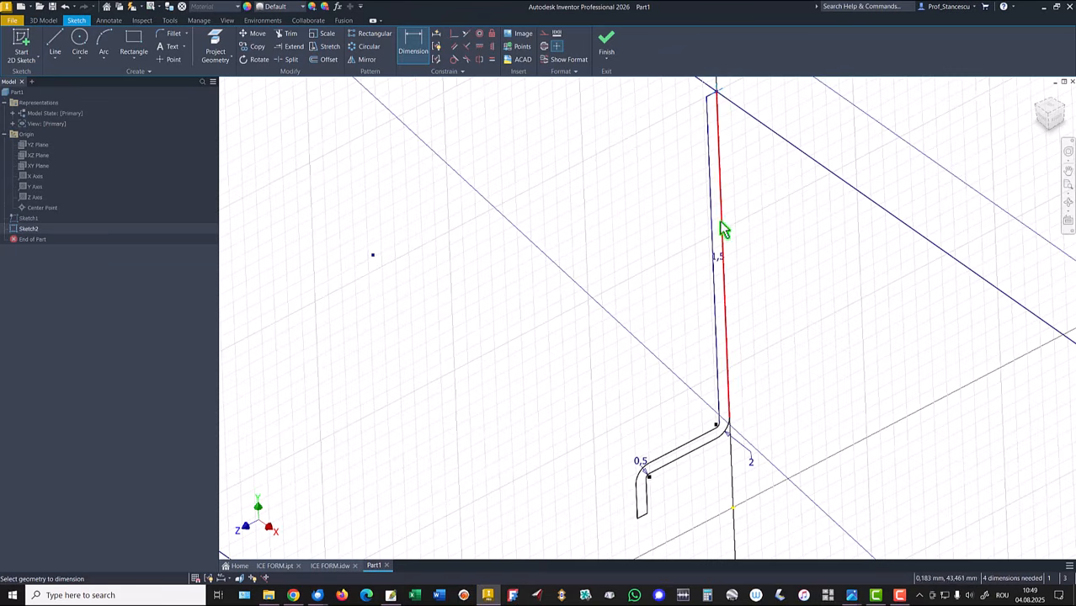
click(707, 441)
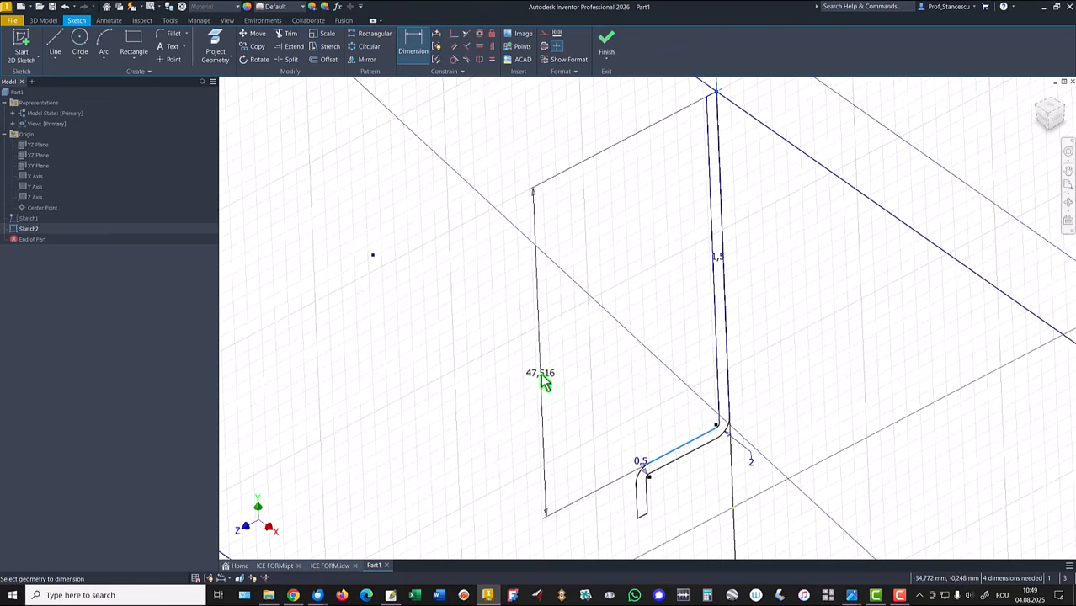
click(541, 379)
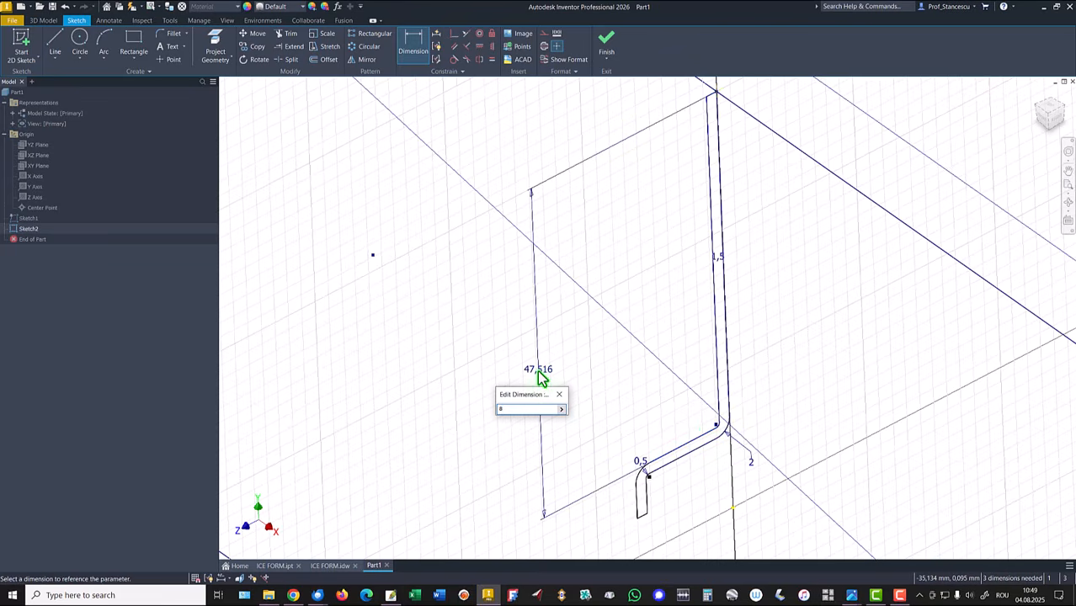
text(8,5)
key(Return)
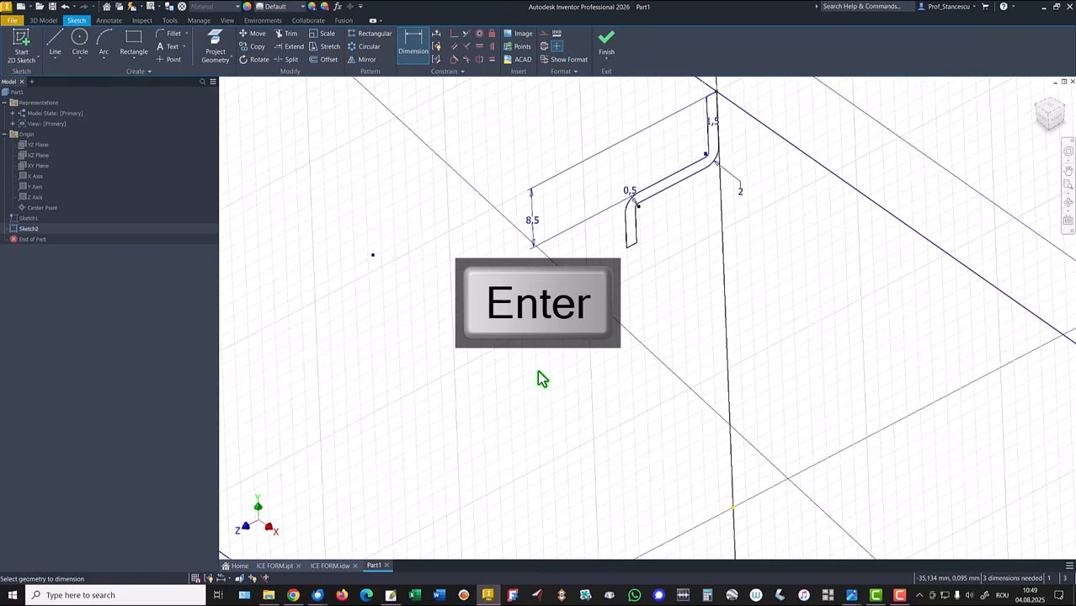
Step: Dimension the vertical distance from the angled line to the short leg's lower end as 3 mm
click(669, 178)
click(630, 246)
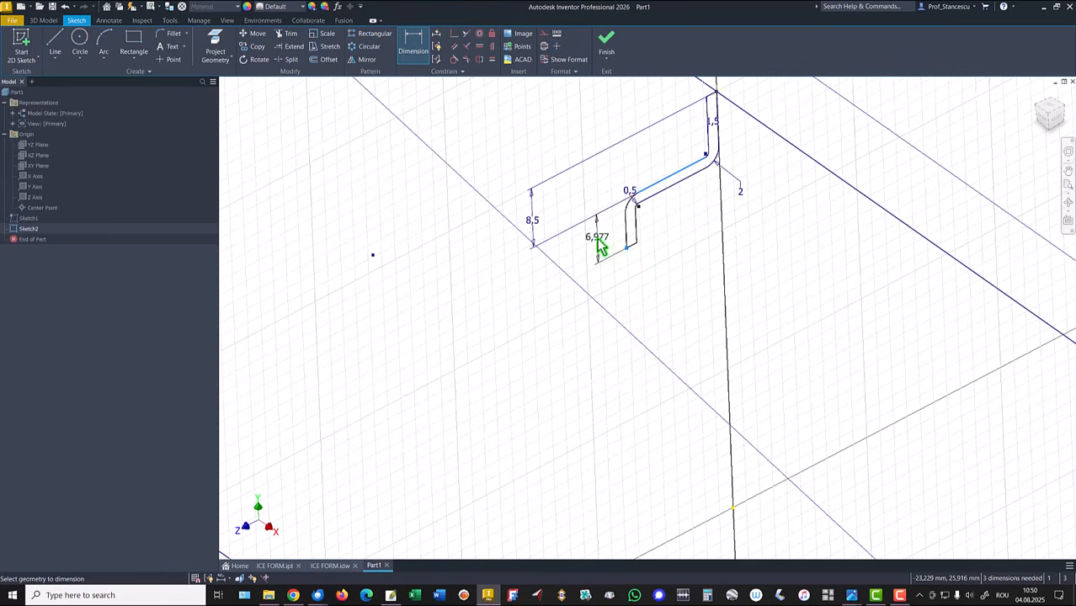
click(601, 256)
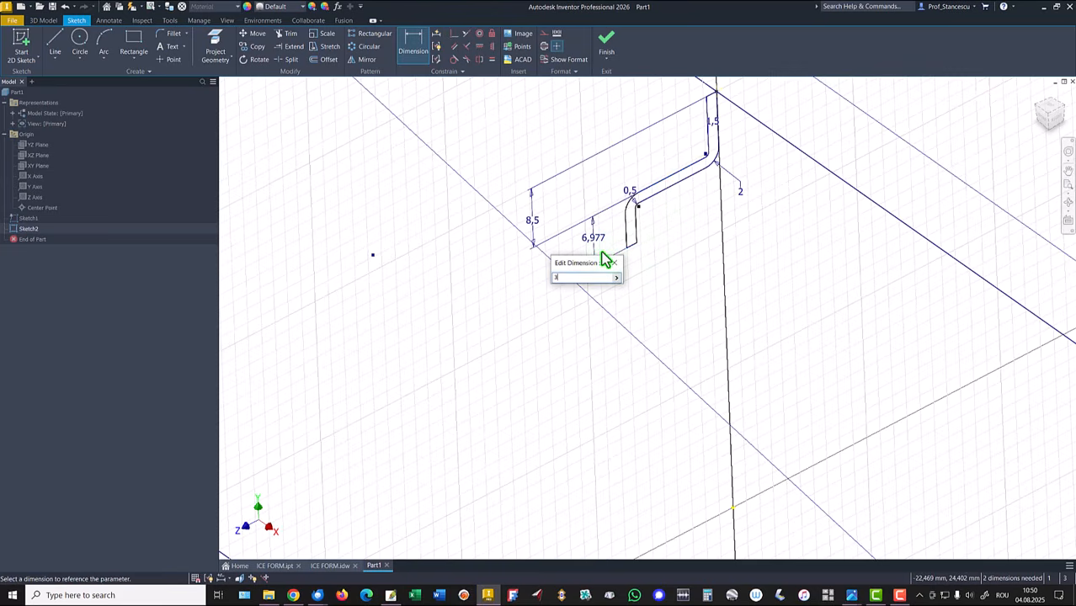
text(3)
key(Return)
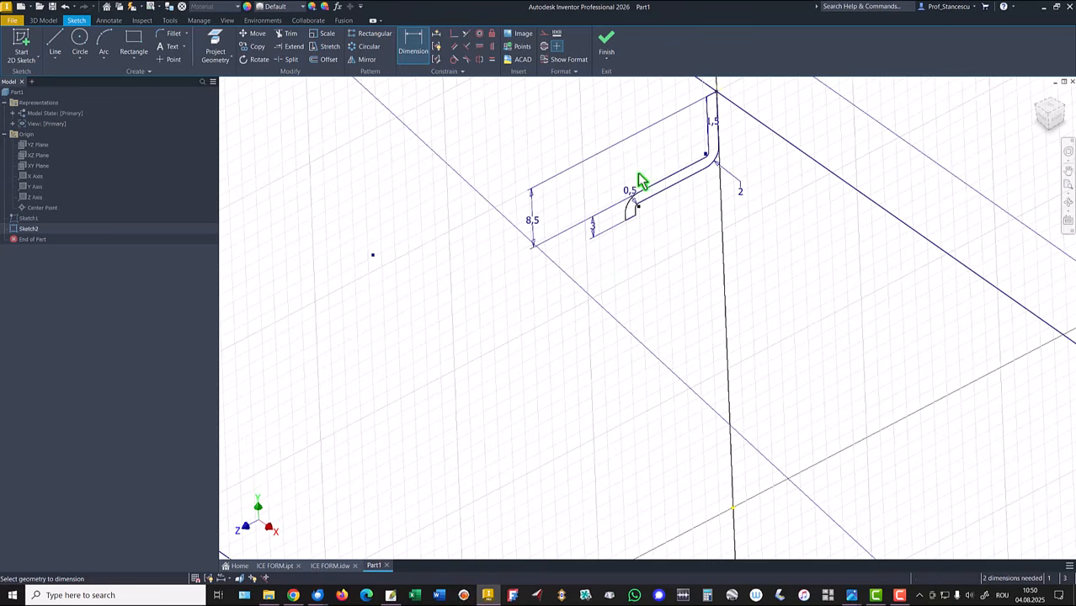
middle_drag(648, 160, 655, 258)
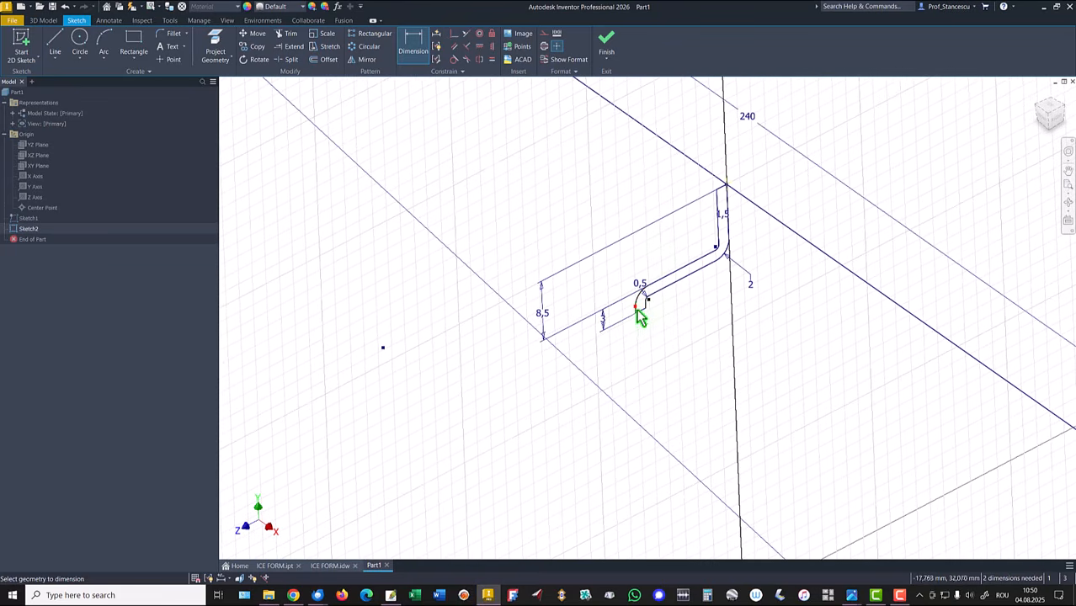
Step: Dimension the horizontal distance from the short leg's lower end to the profile's top corner as 10 mm
scroll(639, 318, up, 2)
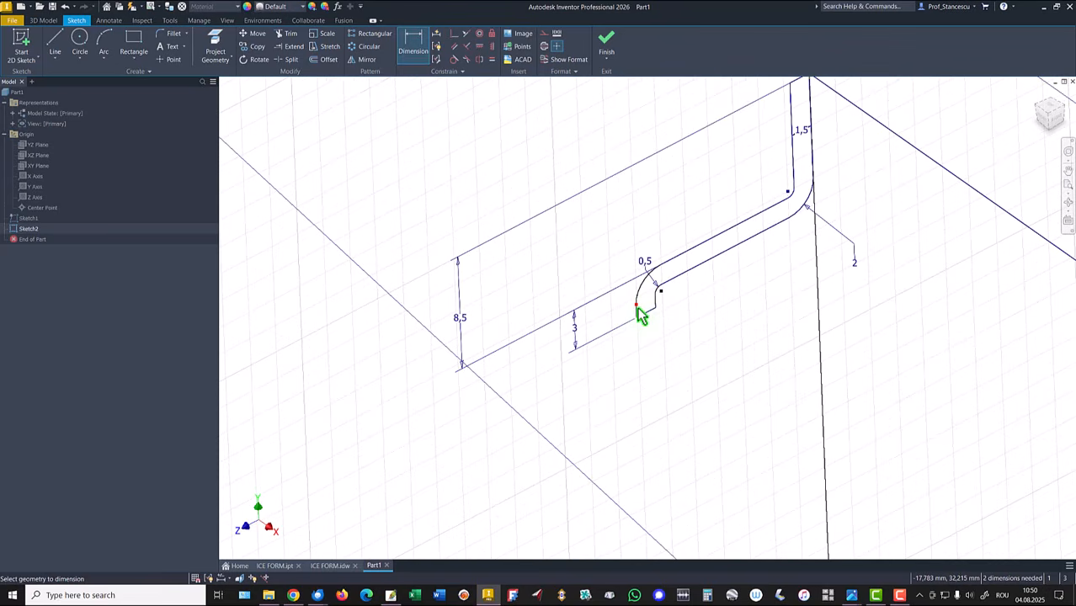
scroll(640, 316, up, 4)
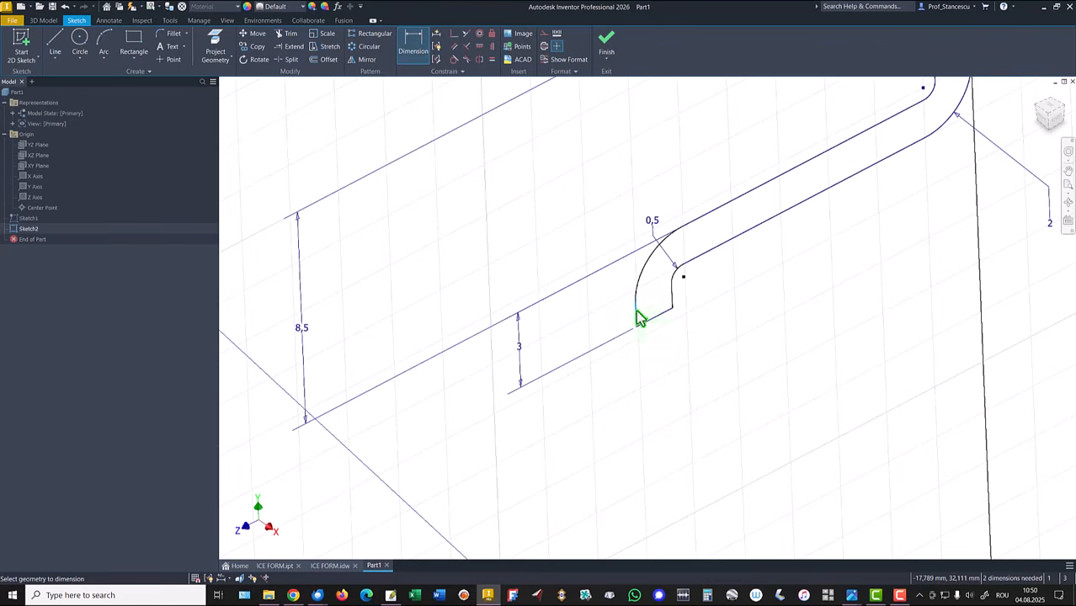
click(637, 312)
scroll(741, 219, down, 3)
middle_drag(743, 203, 643, 396)
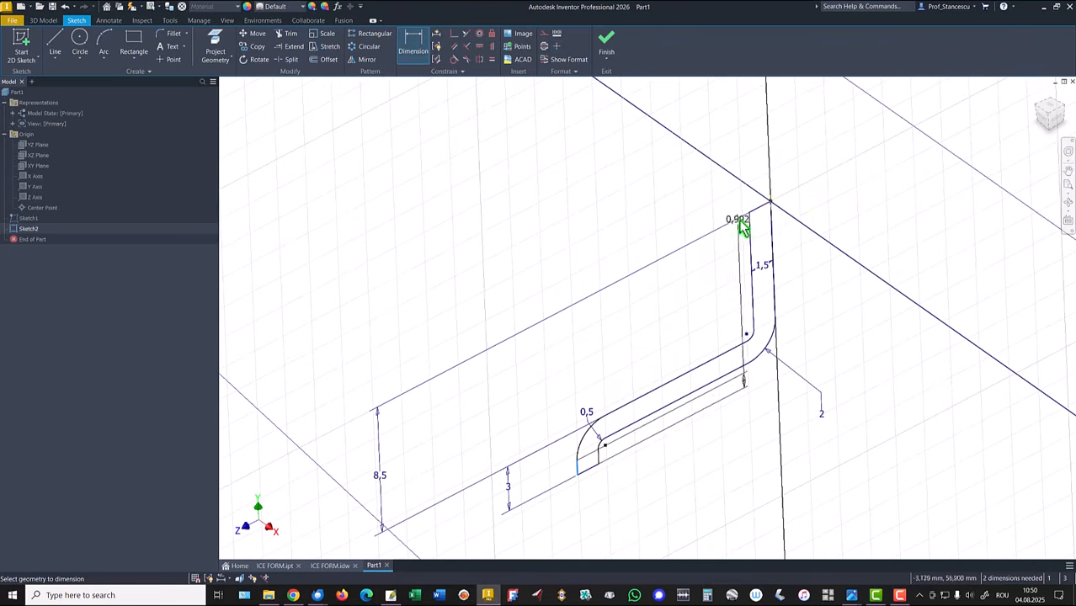
click(771, 203)
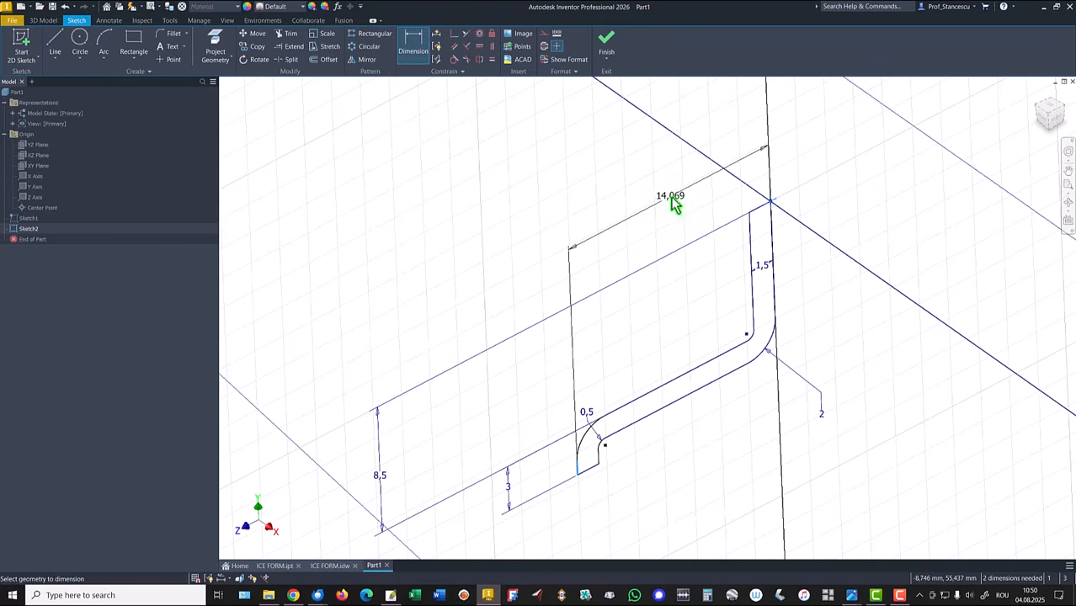
click(674, 206)
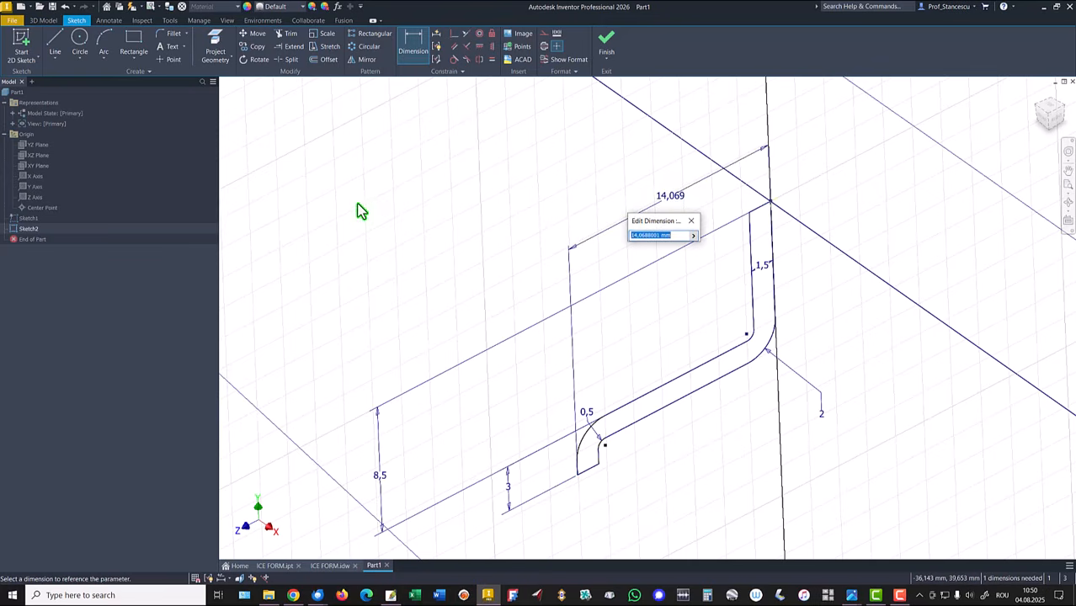
text(10)
key(Return)
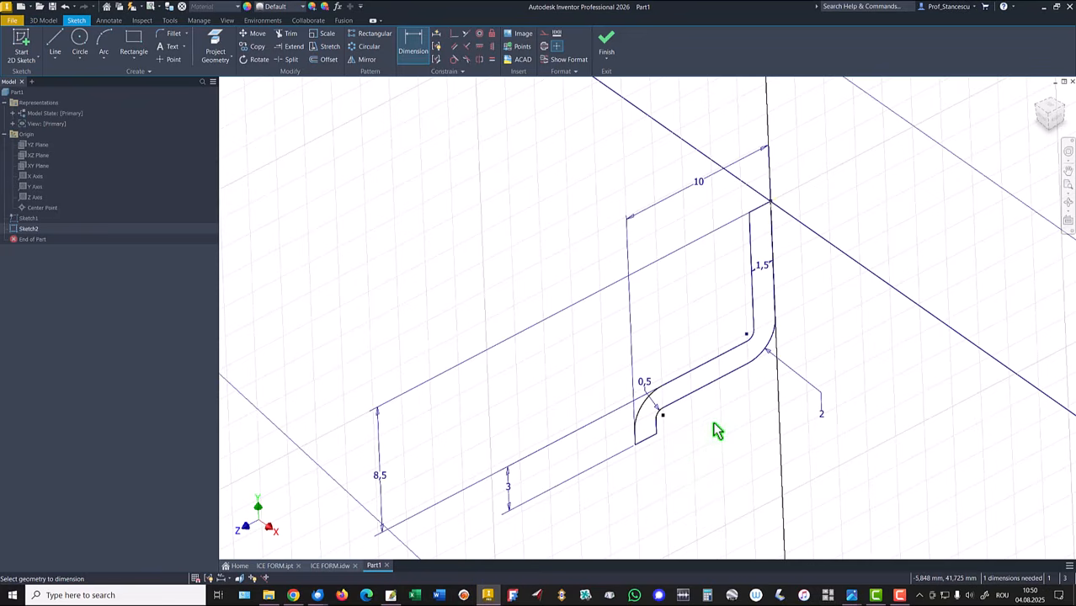
Step: Apply Auto Dimension with dimensions and constraints to fully constrain the sketch
click(437, 39)
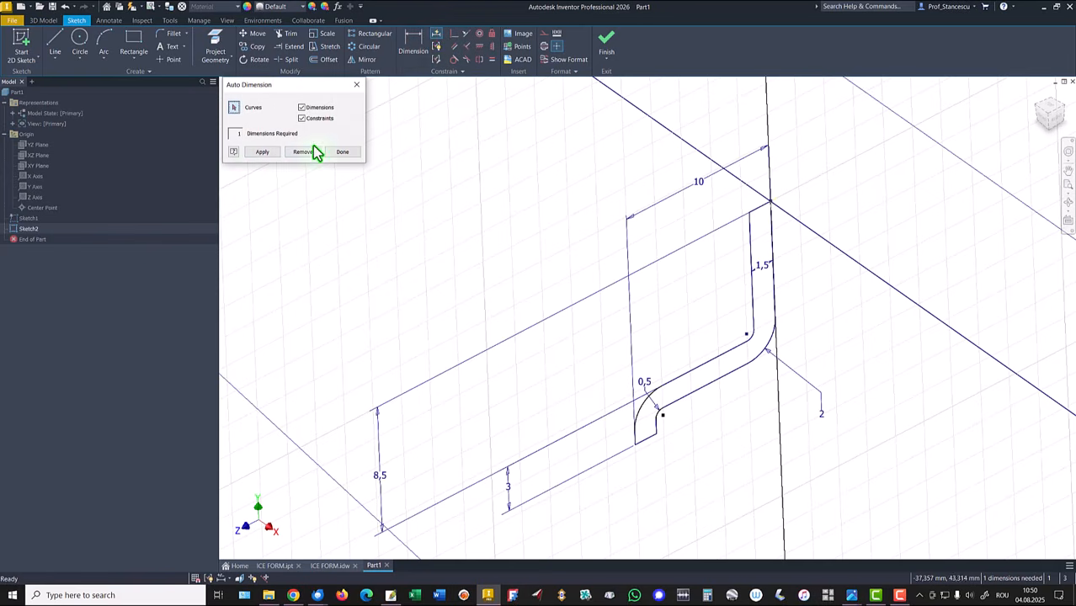
click(261, 153)
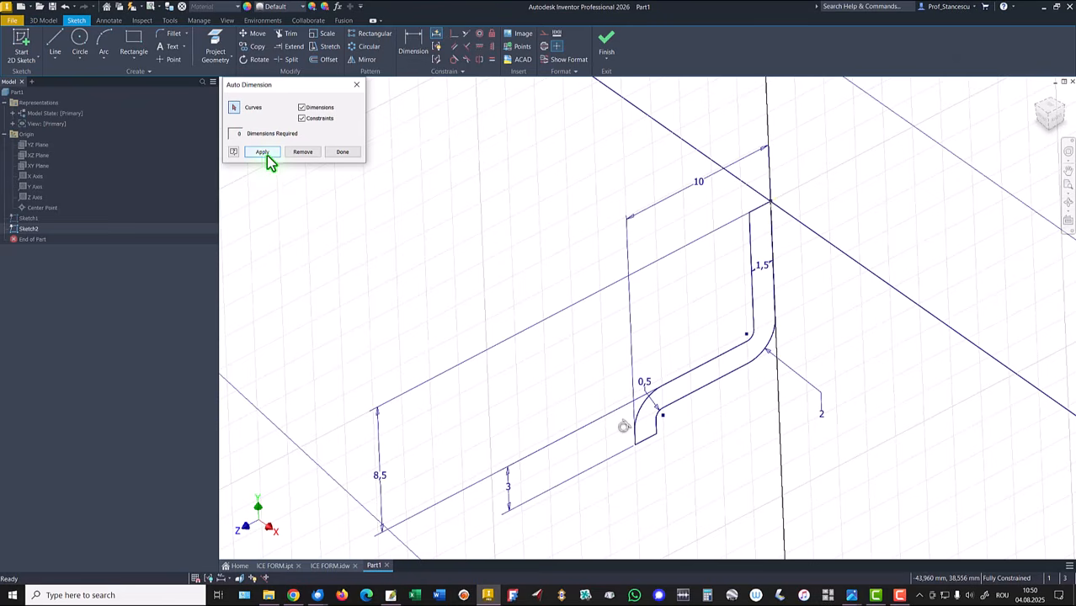
click(353, 154)
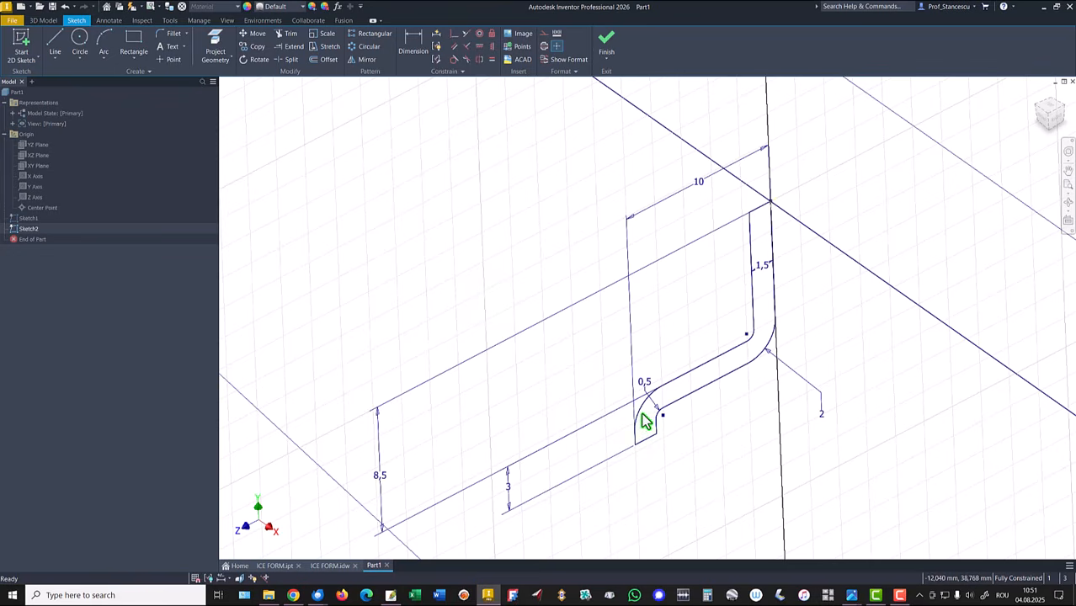
right_click(522, 246)
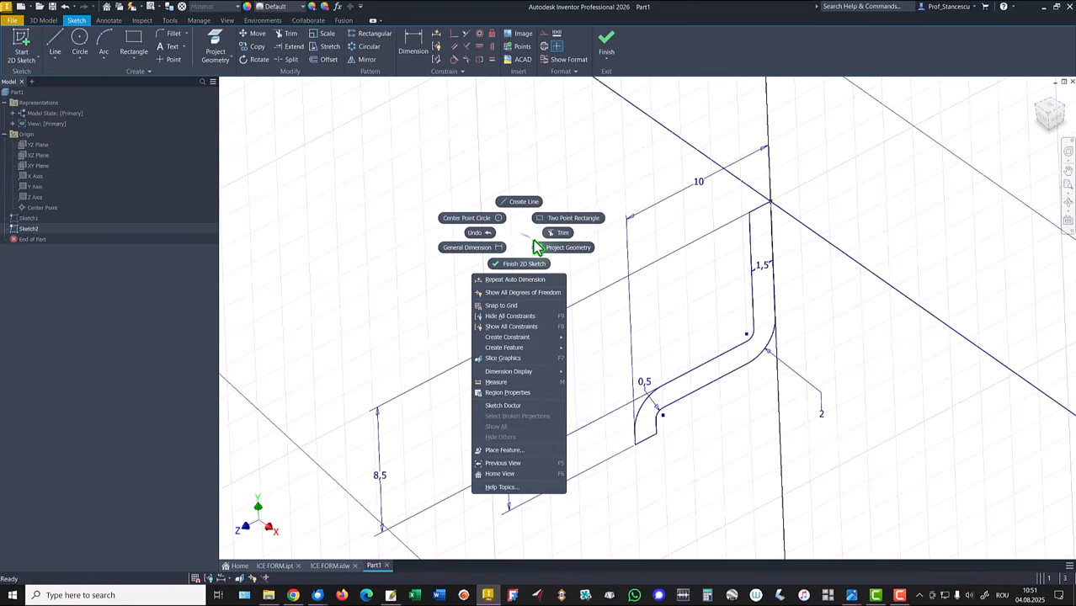
click(468, 146)
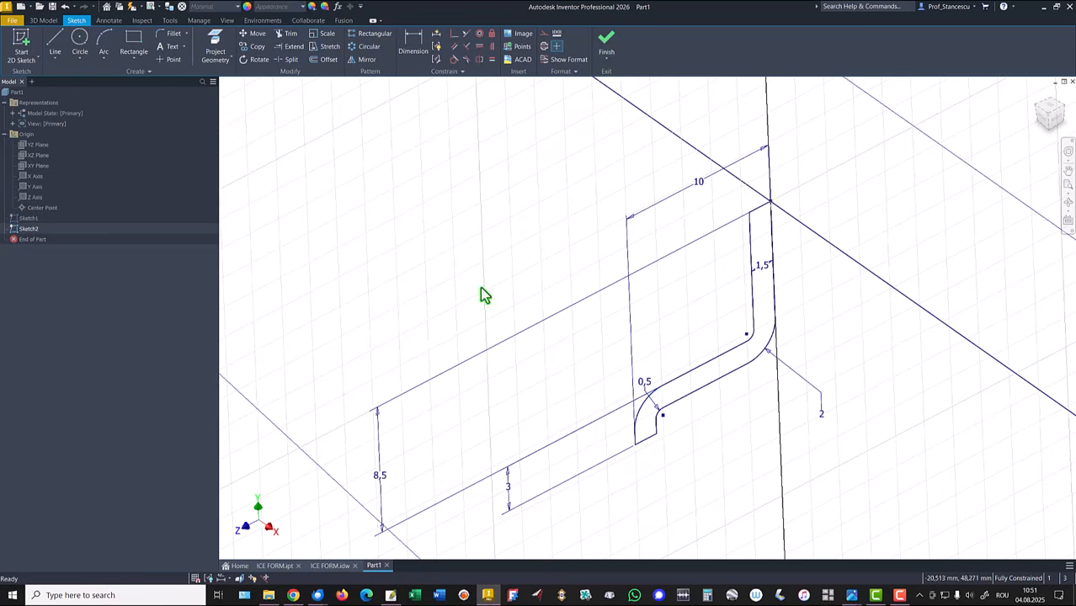
right_click(426, 237)
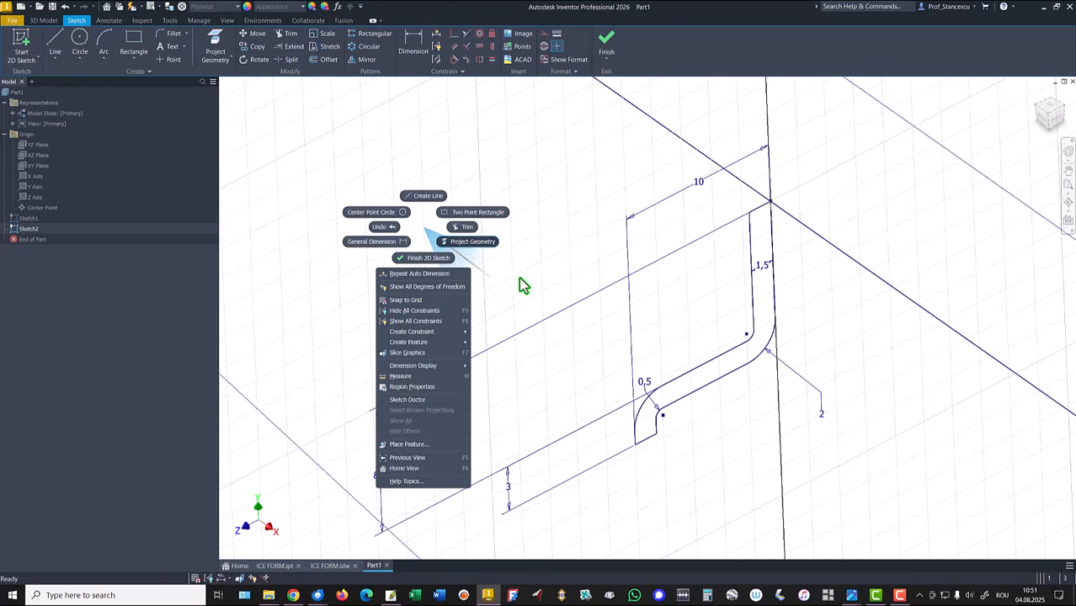
key(Escape)
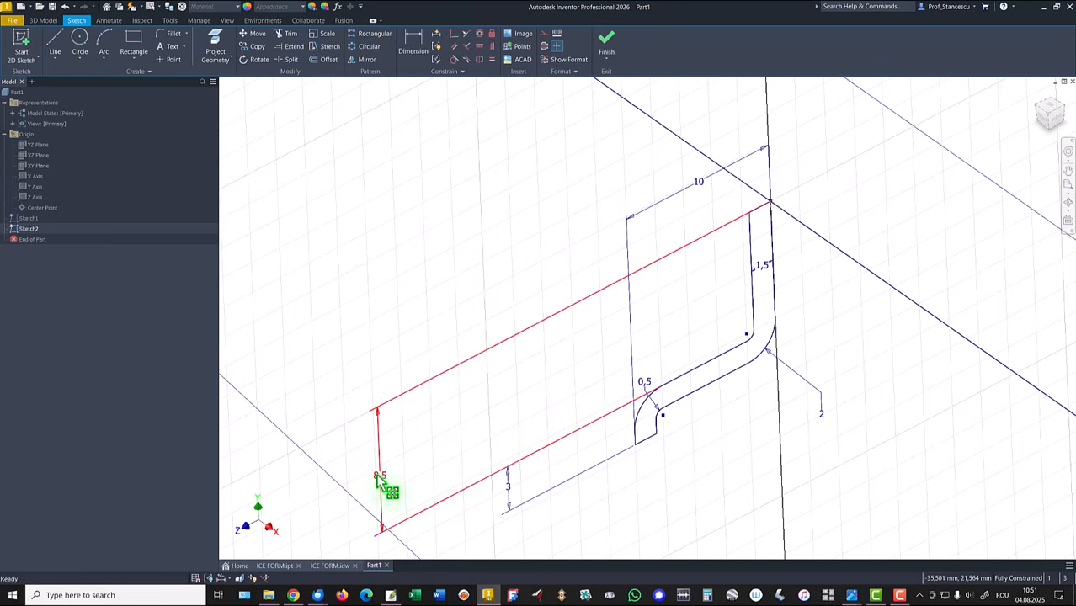
Step: Move the 8,5 and 3 mm dimensions closer to the profile
drag(392, 475, 578, 383)
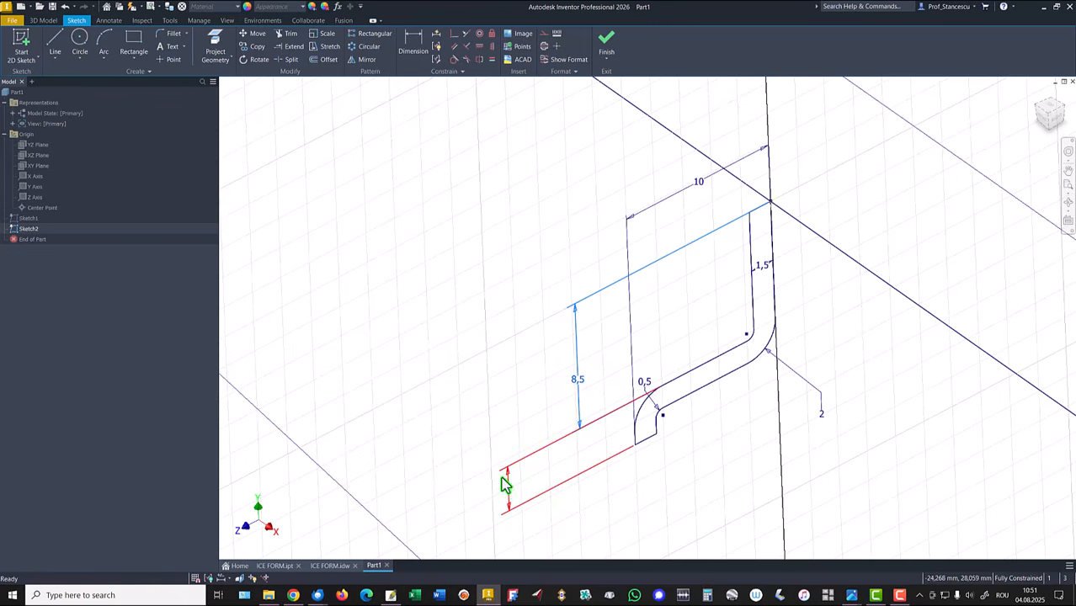
drag(515, 492, 583, 468)
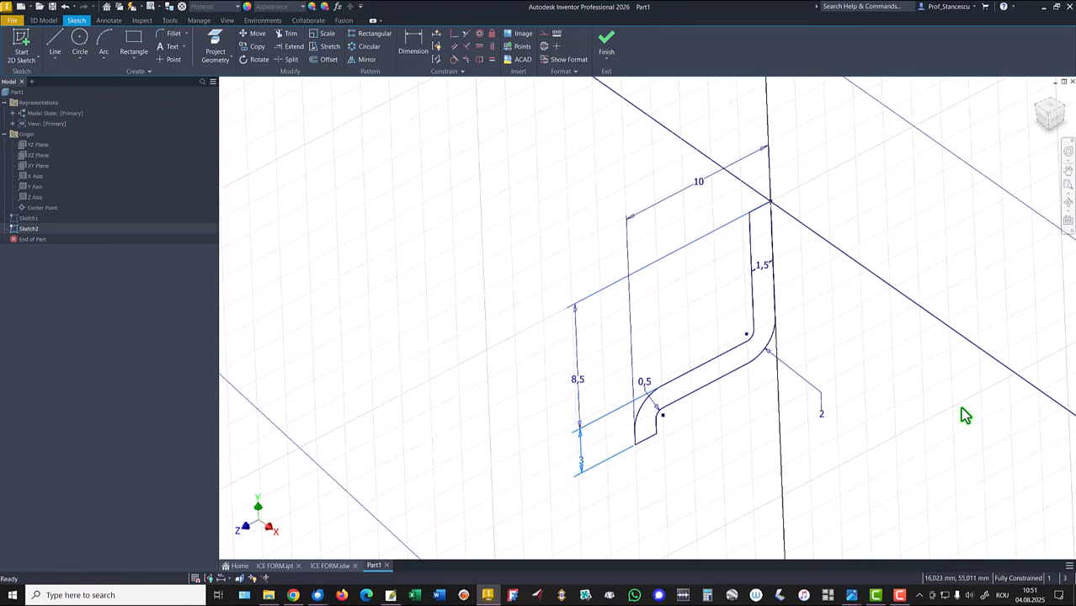
click(840, 346)
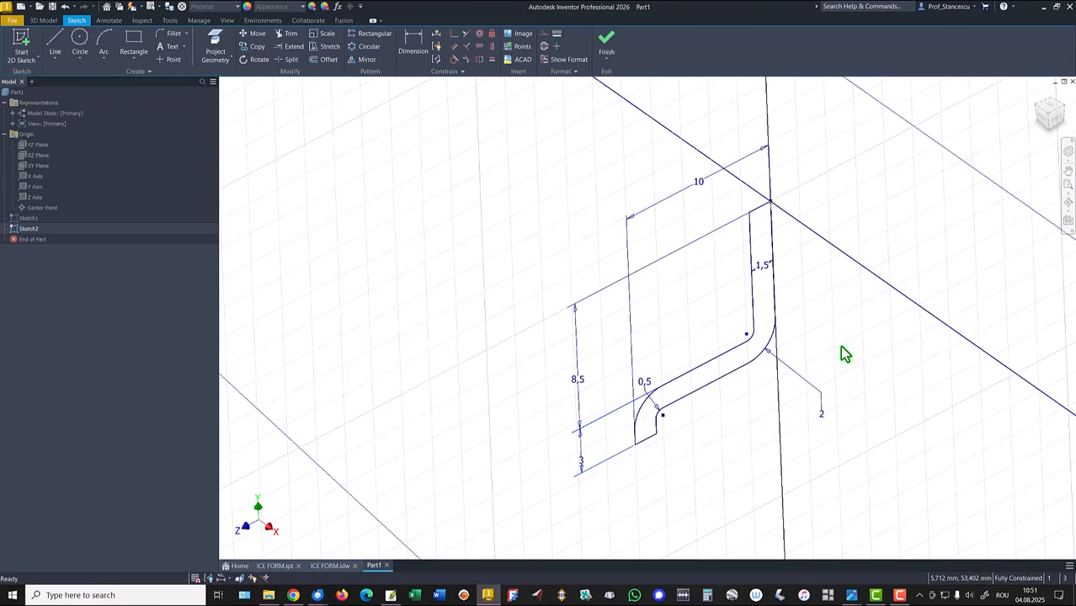
Step: Finish the sketch and return to the home view
click(606, 38)
key(Home)
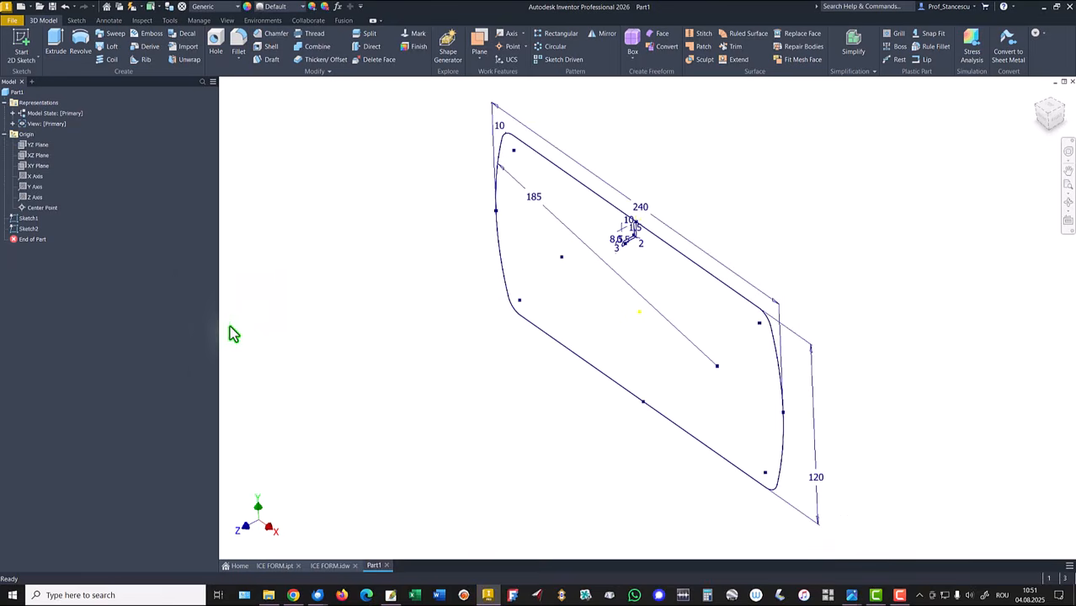
key(F6)
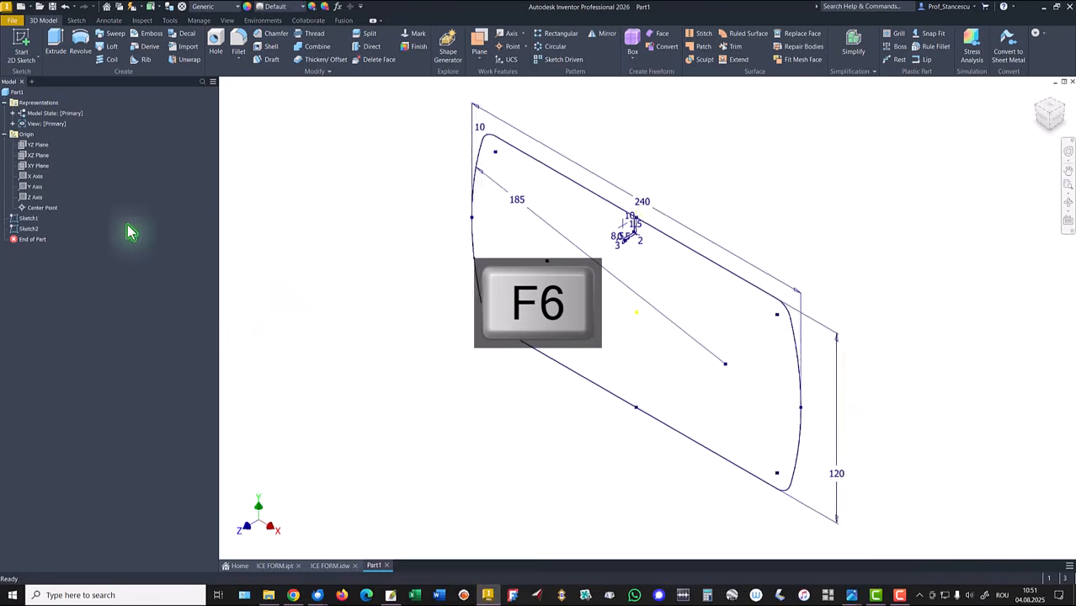
Step: Sweep the wall cross-section profile along the tray's outline path to create the rim solid
click(116, 33)
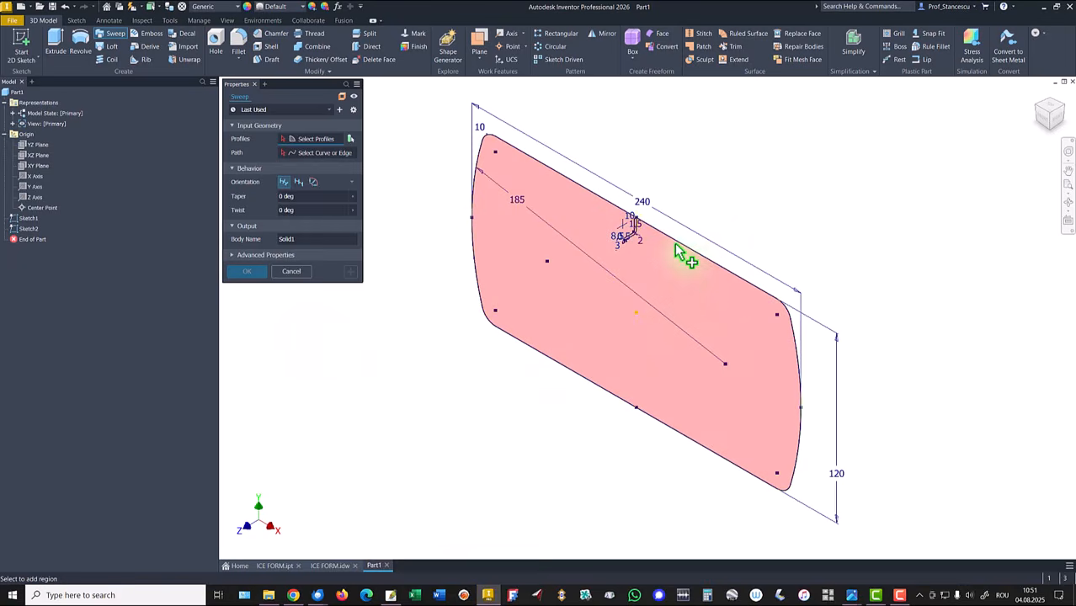
scroll(679, 252, down, 2)
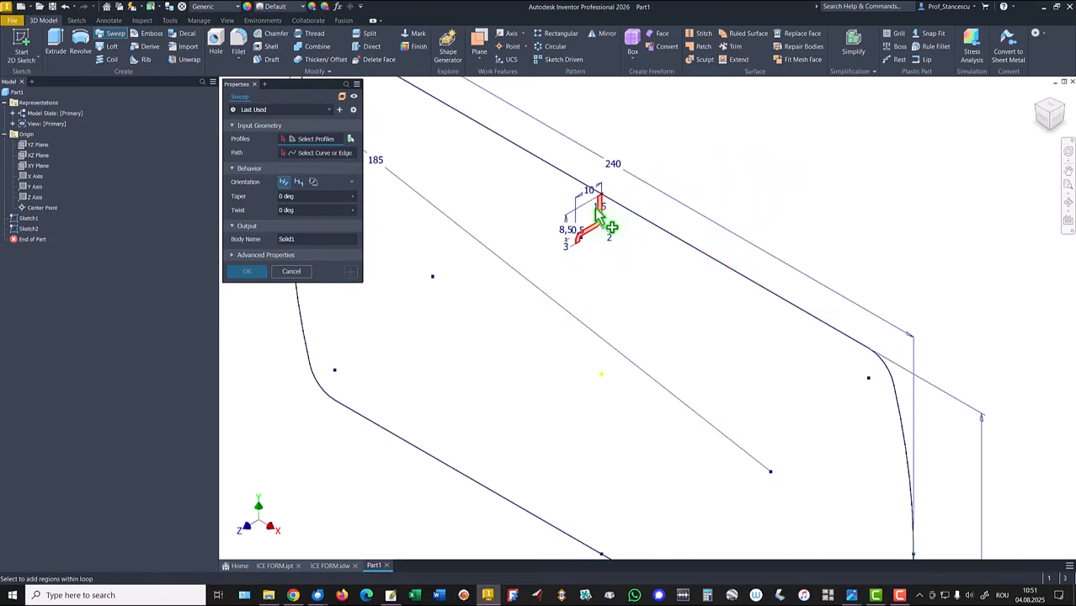
click(596, 215)
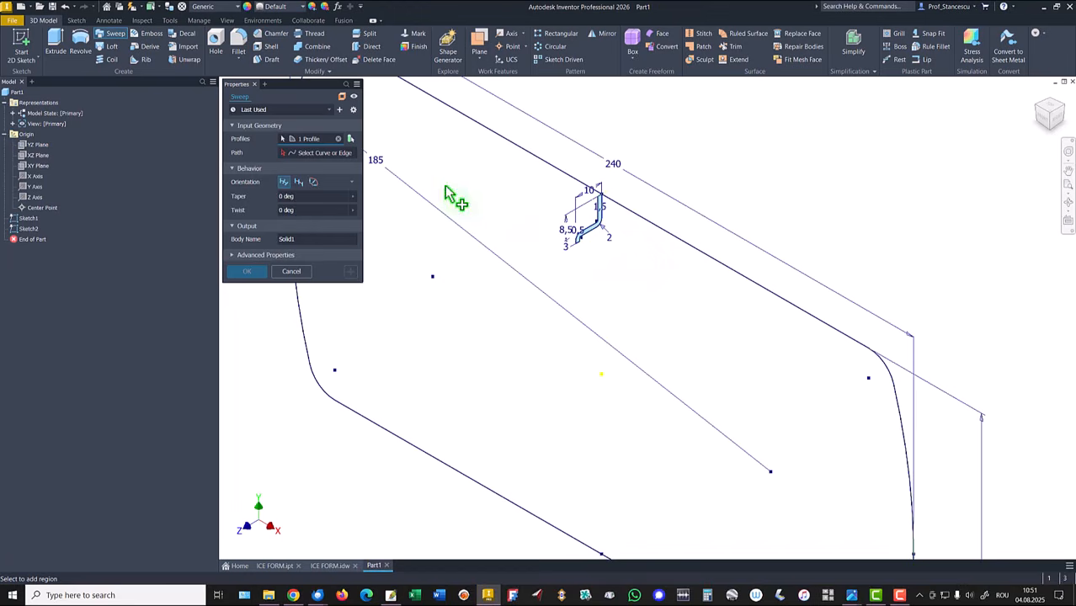
click(318, 154)
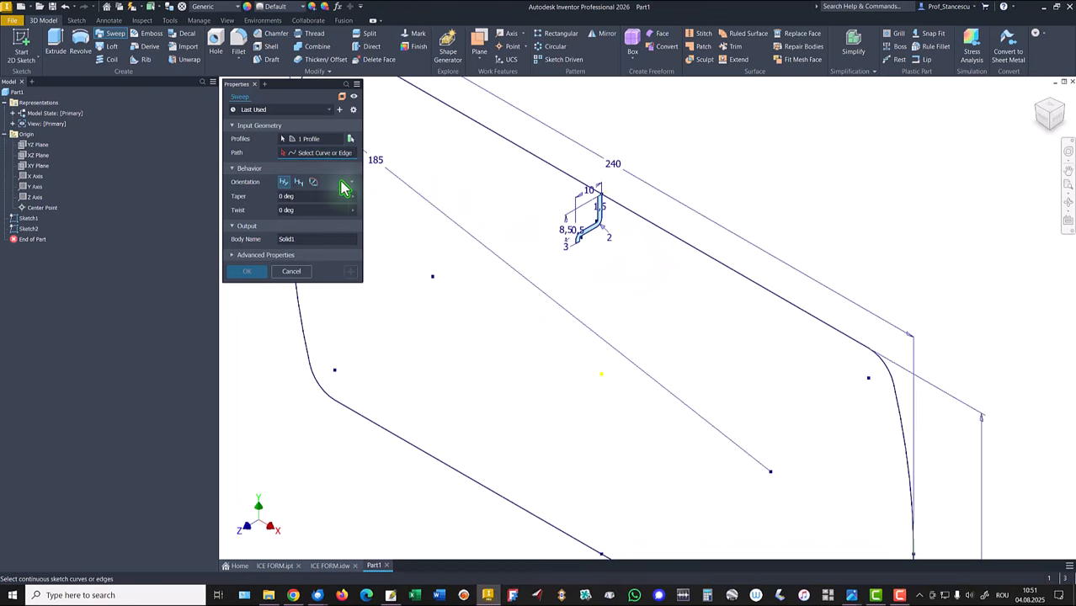
click(711, 261)
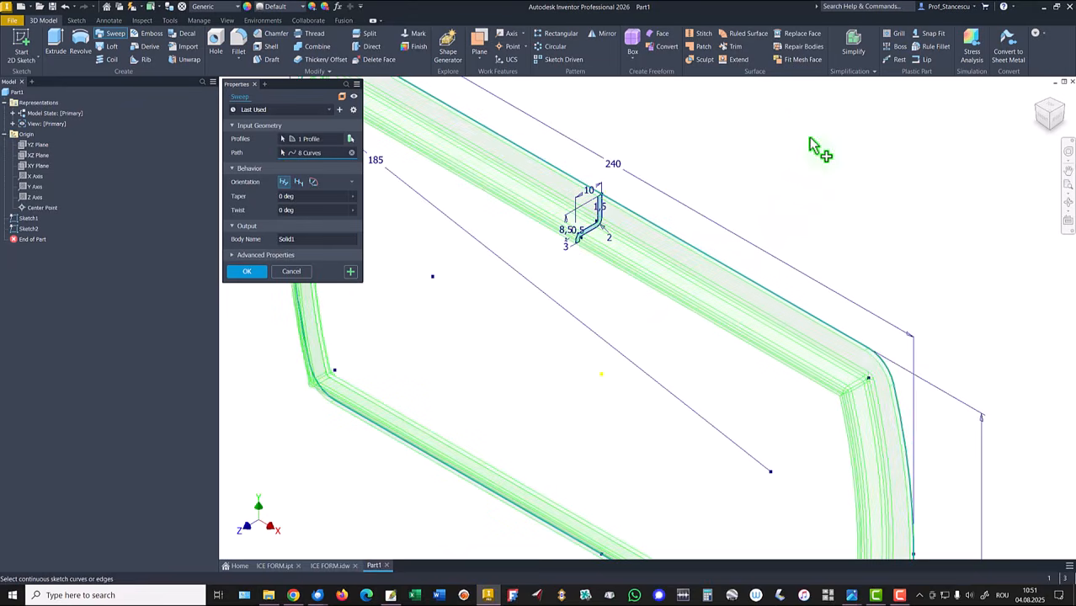
click(243, 272)
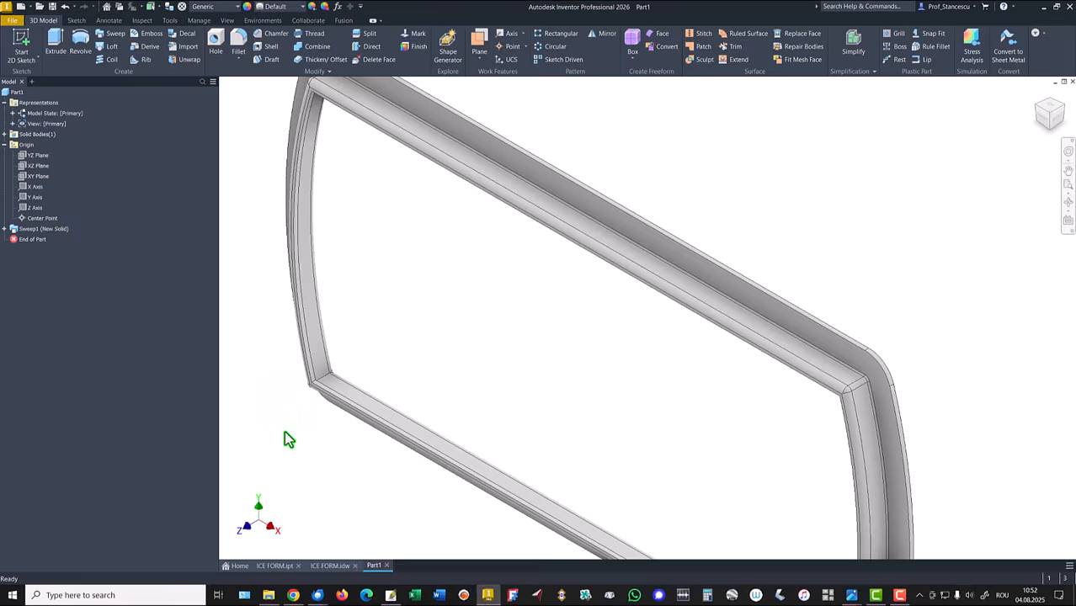
Step: Open the finished ICE FORM part and orbit around it to examine its shape
key(F6)
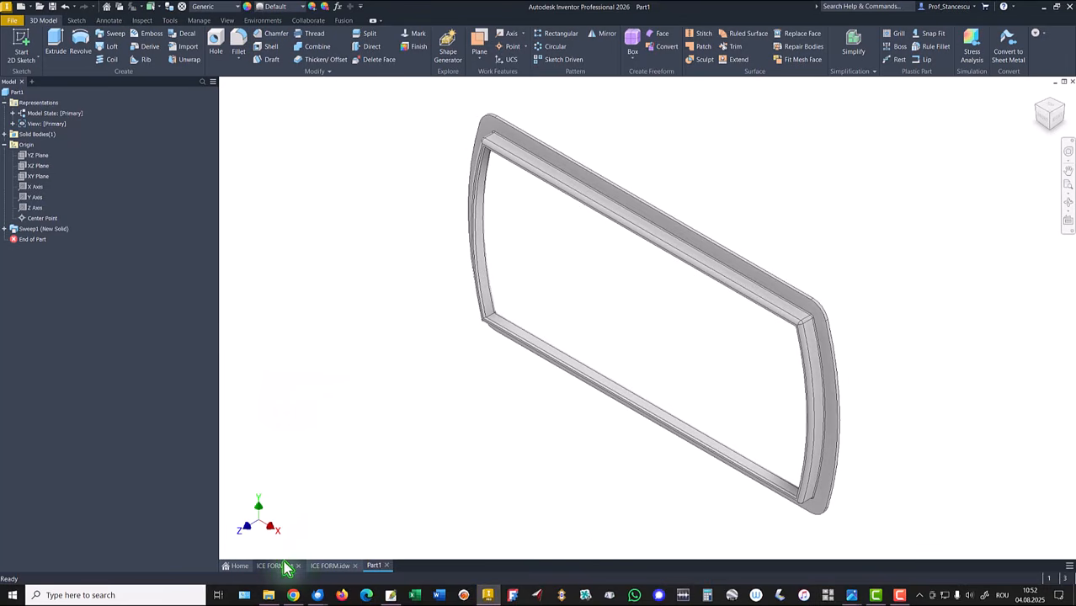
click(278, 566)
key(F6)
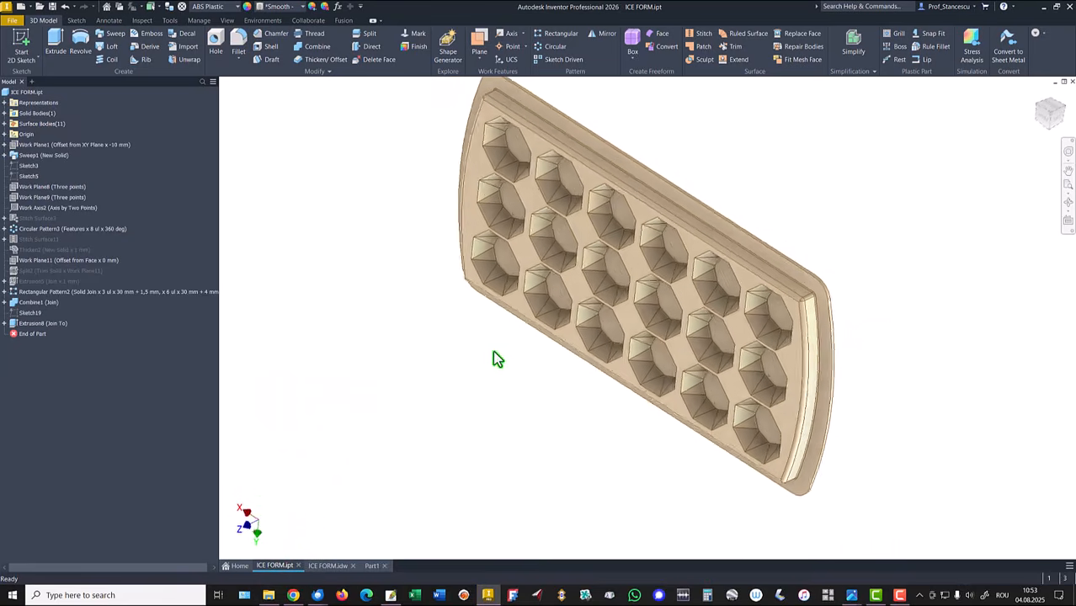
shift+middle_drag(501, 347, 535, 431)
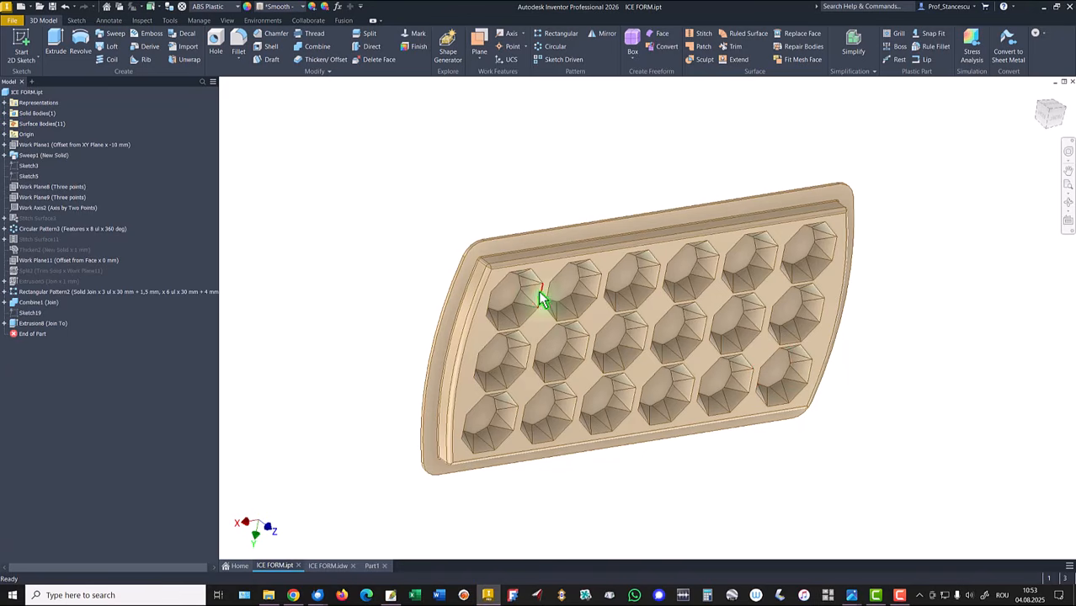
shift+middle_drag(507, 435, 494, 431)
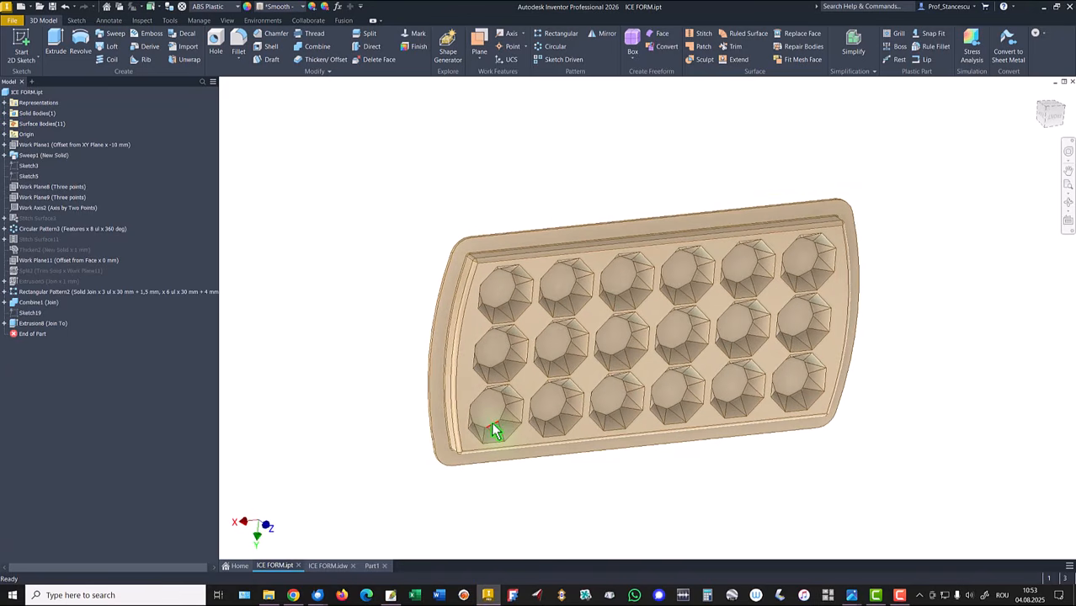
shift+middle_drag(404, 241, 498, 473)
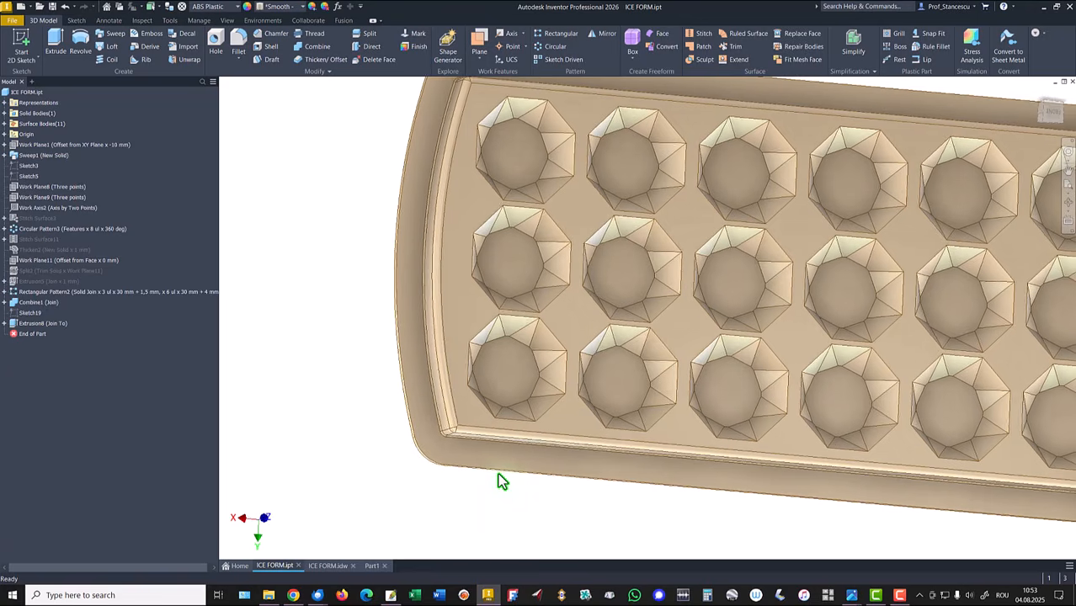
key(F6)
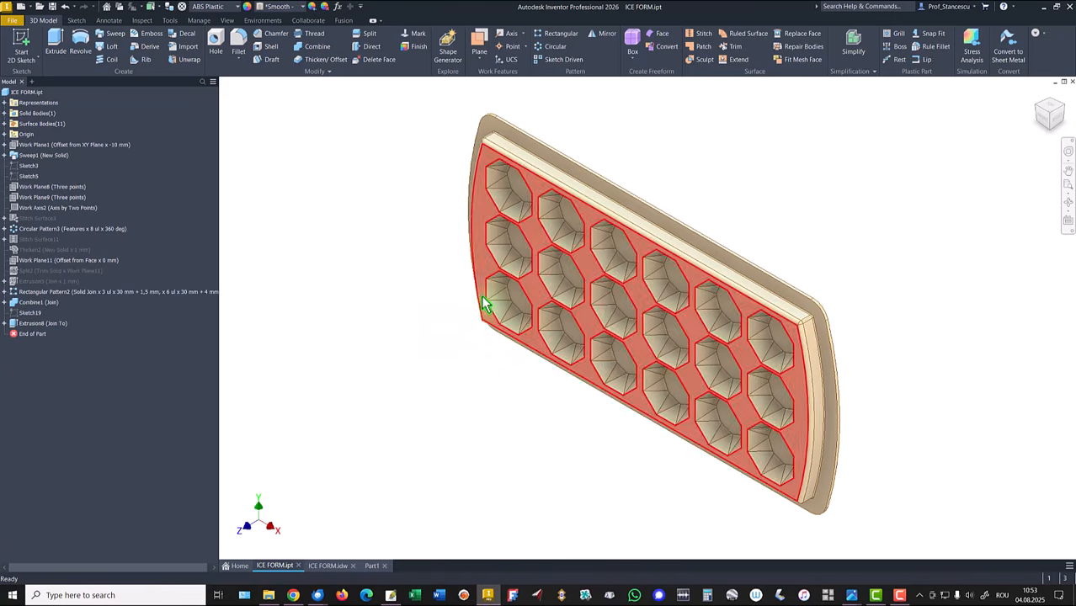
Step: Open the ICE FORM drawing and zoom in on the B-B section and its dimensions
click(327, 567)
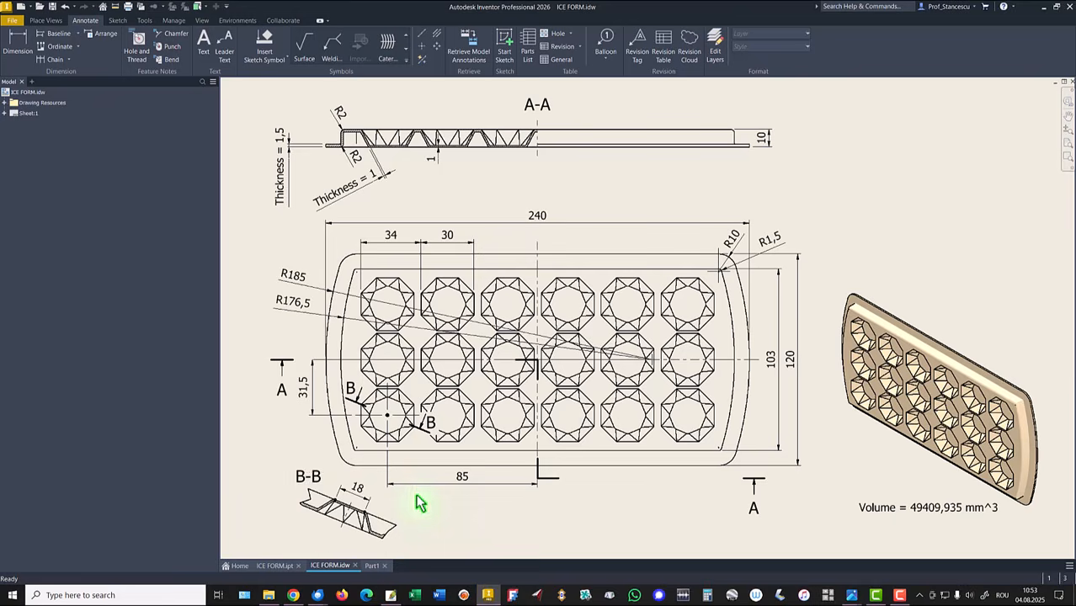
click(462, 245)
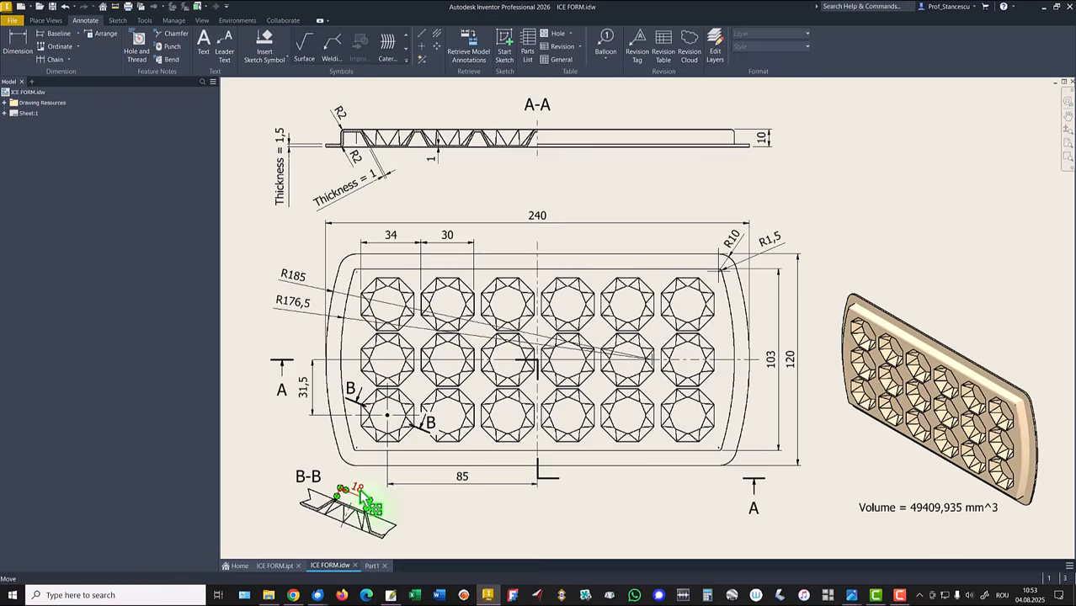
scroll(368, 503, up, 5)
scroll(351, 509, up, 8)
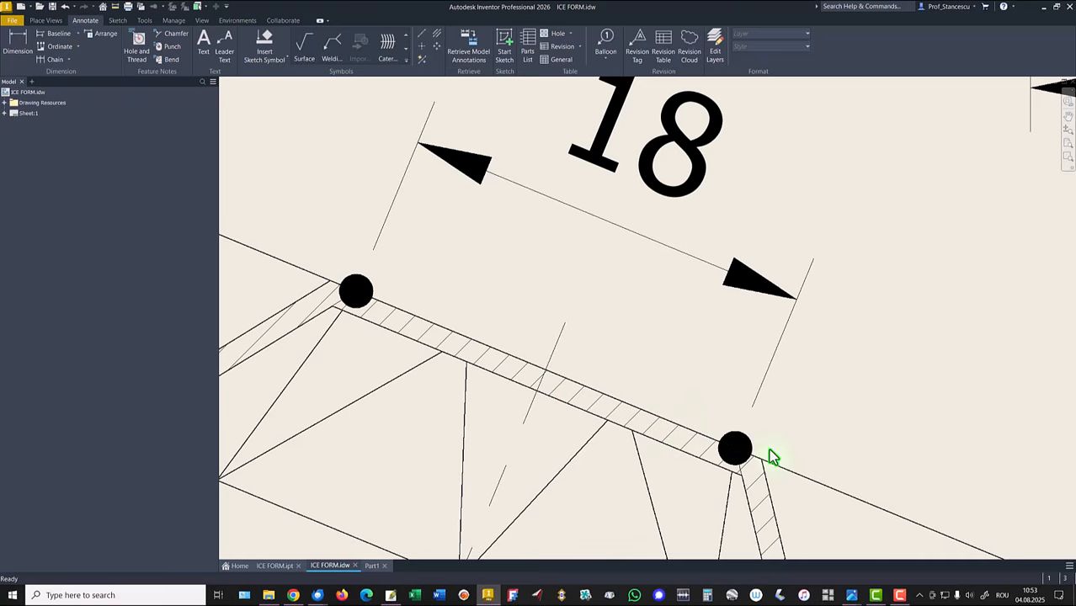
scroll(857, 368, down, 10)
scroll(871, 362, up, 6)
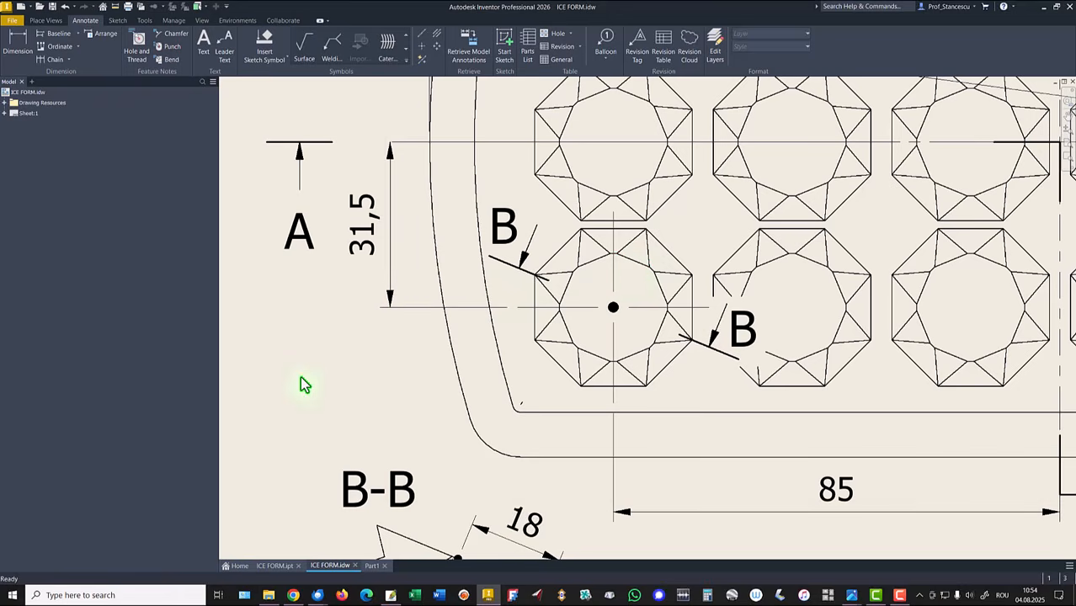
scroll(305, 385, down, 2)
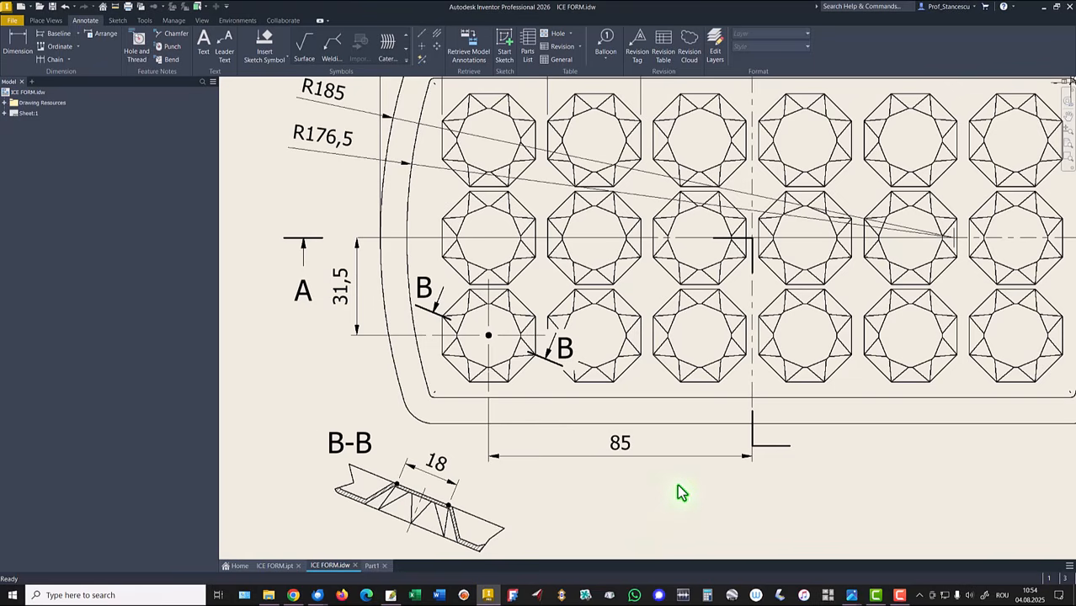
Step: Switch back to the part and start a new sketch on a flat face of the rim
key(F6)
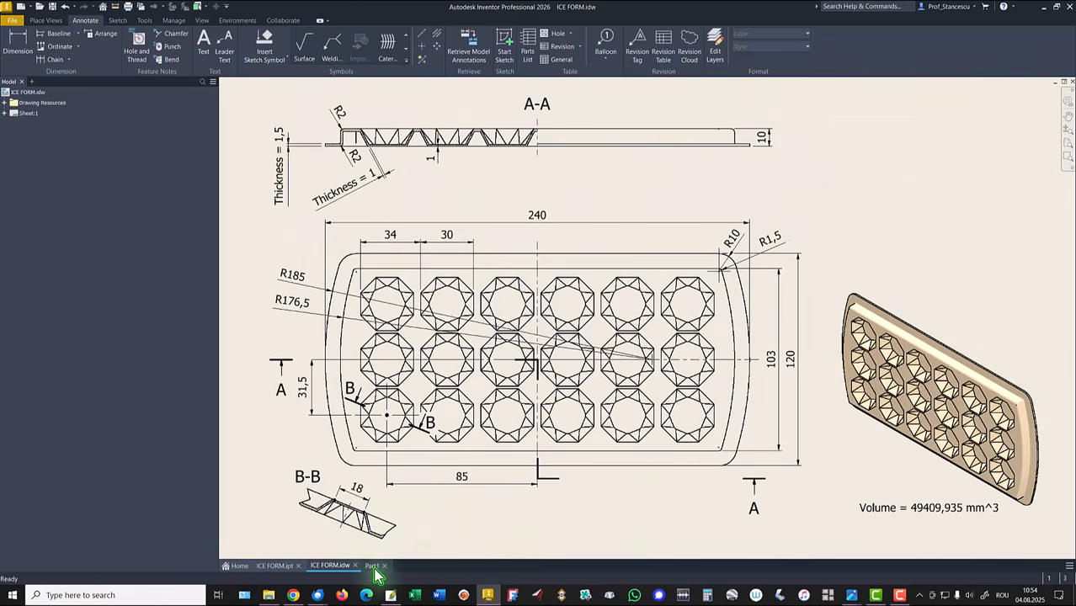
click(372, 566)
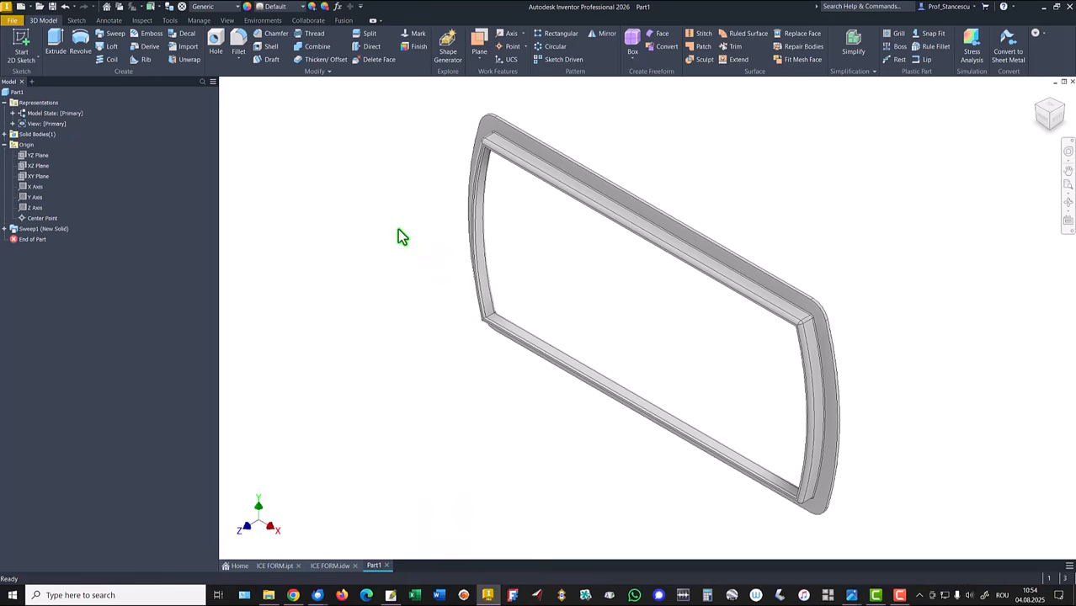
scroll(416, 257, up, 5)
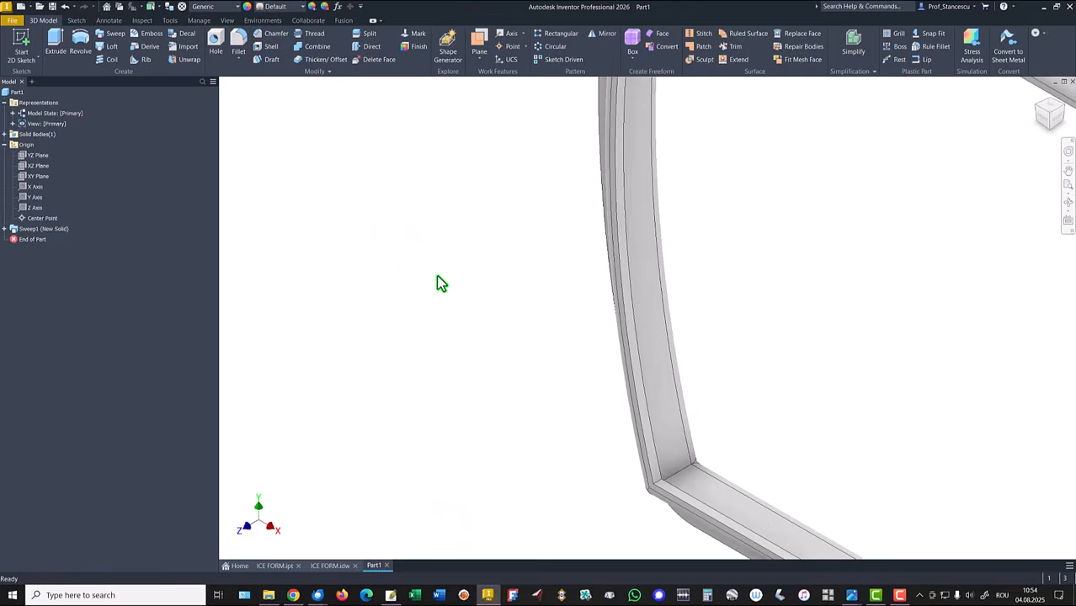
middle_drag(470, 304, 321, 260)
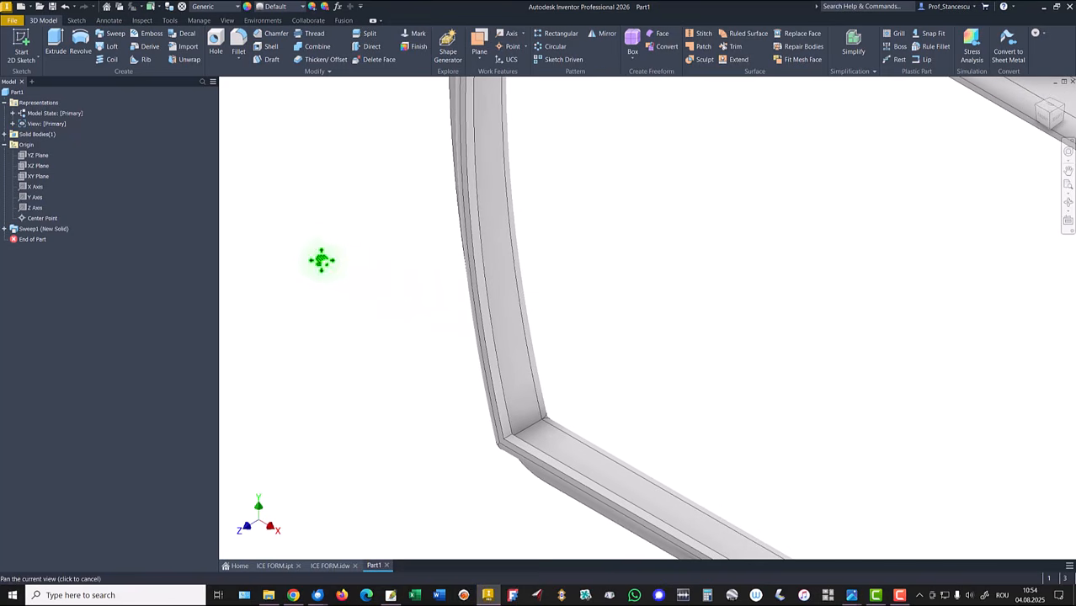
scroll(385, 355, up, 5)
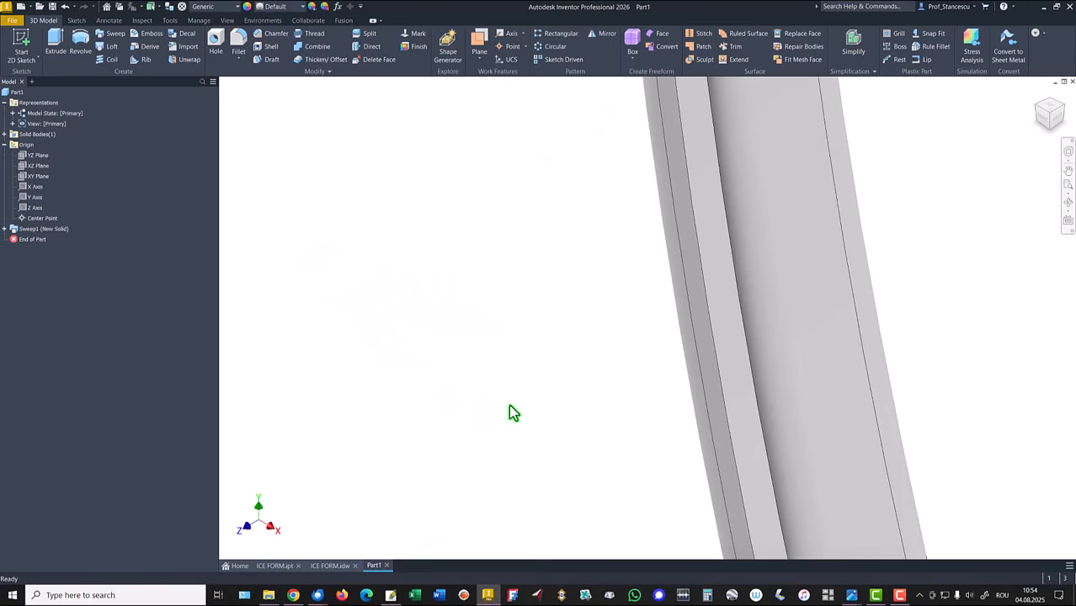
click(711, 366)
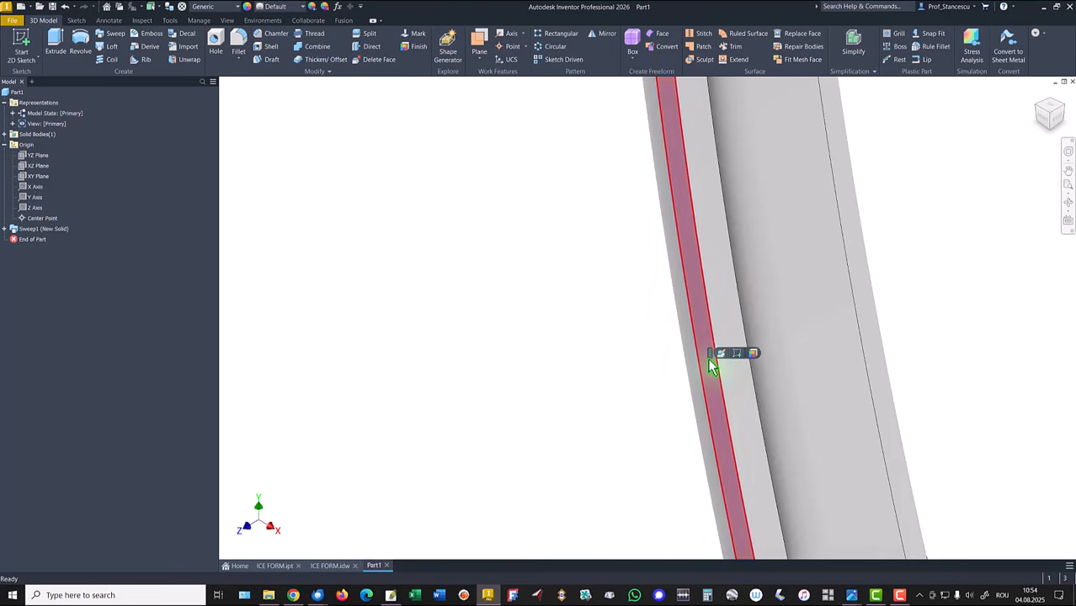
click(739, 351)
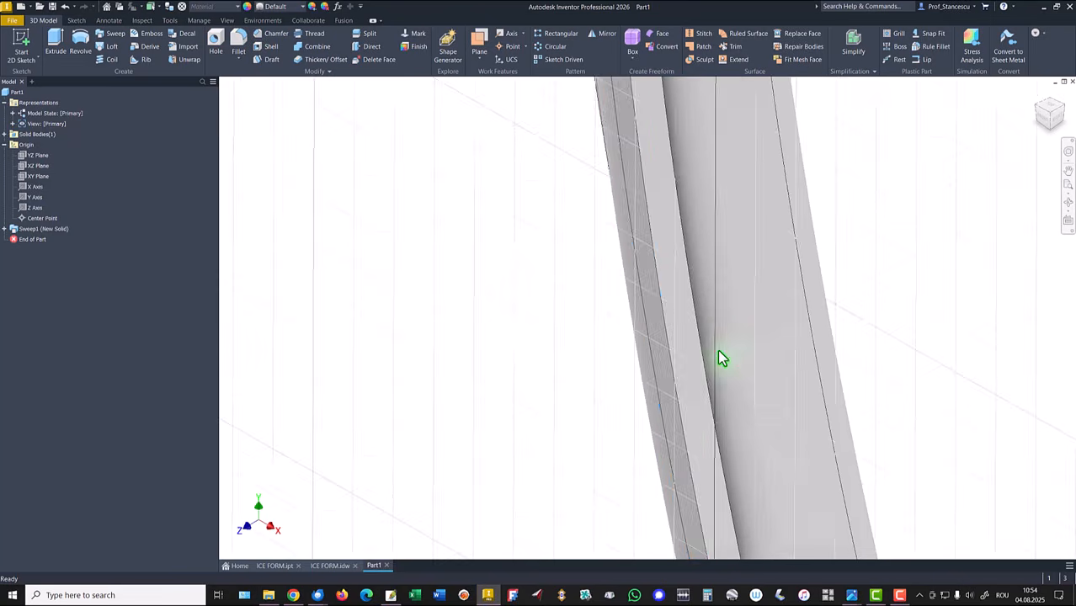
key(Home)
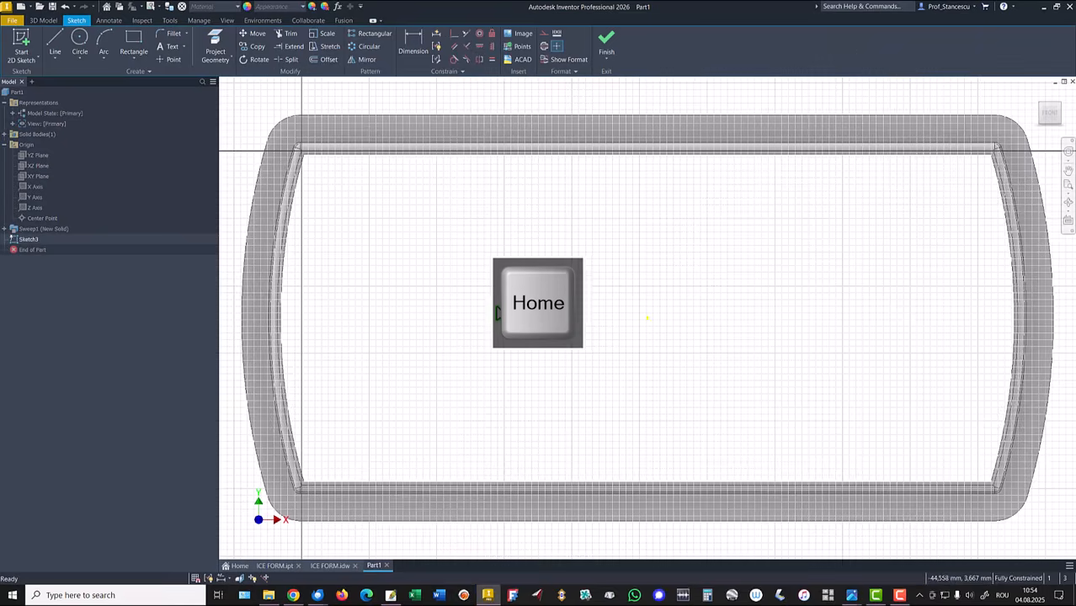
Step: Draw an eight-sided polygon inside the rim near its lower-left corner and constrain its top edge horizontal
click(142, 60)
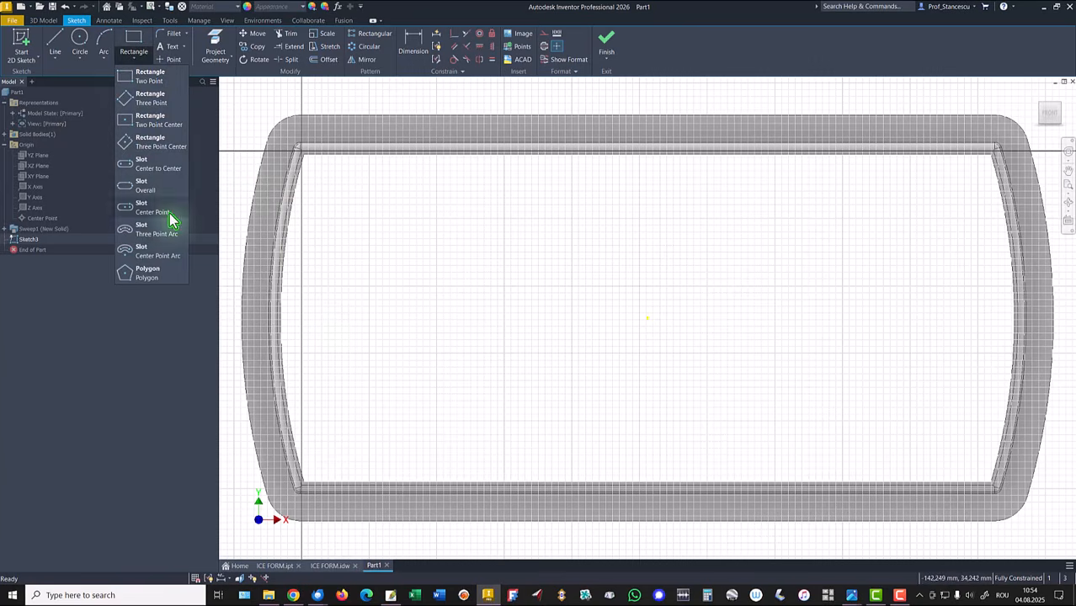
click(143, 272)
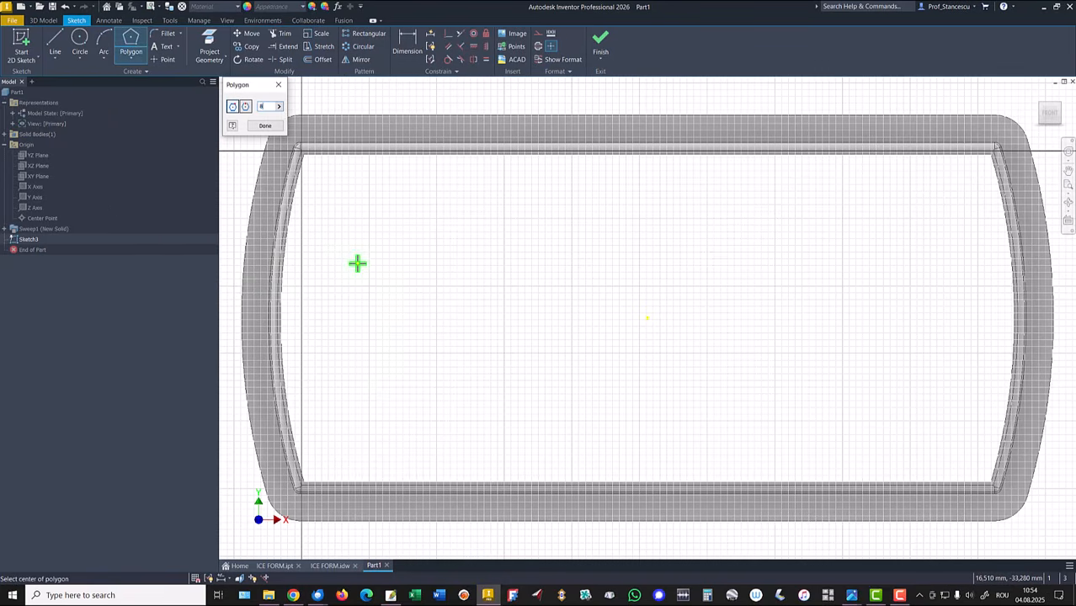
click(374, 407)
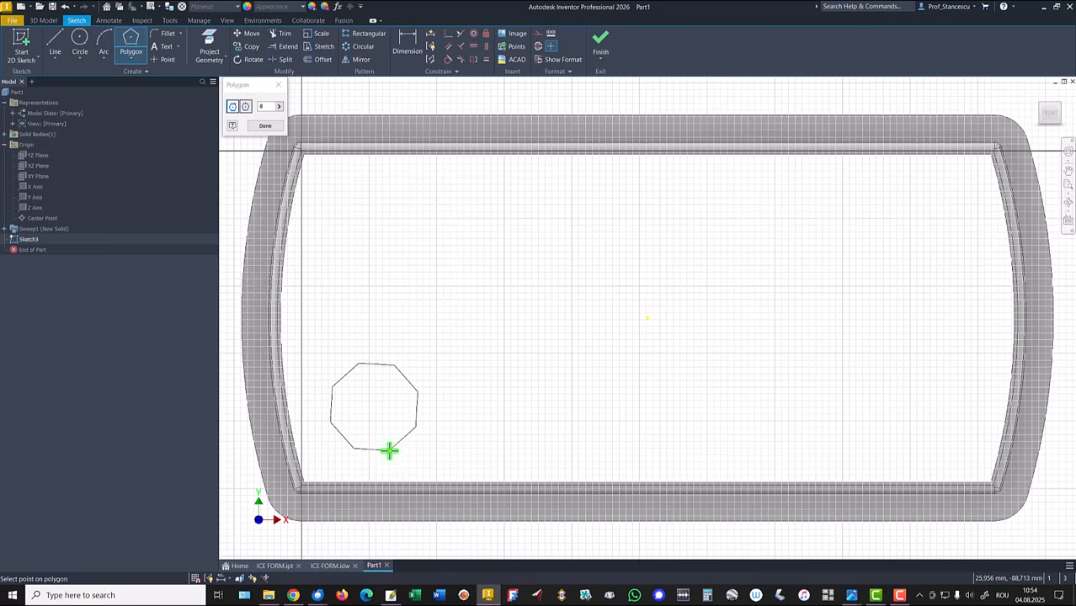
click(389, 450)
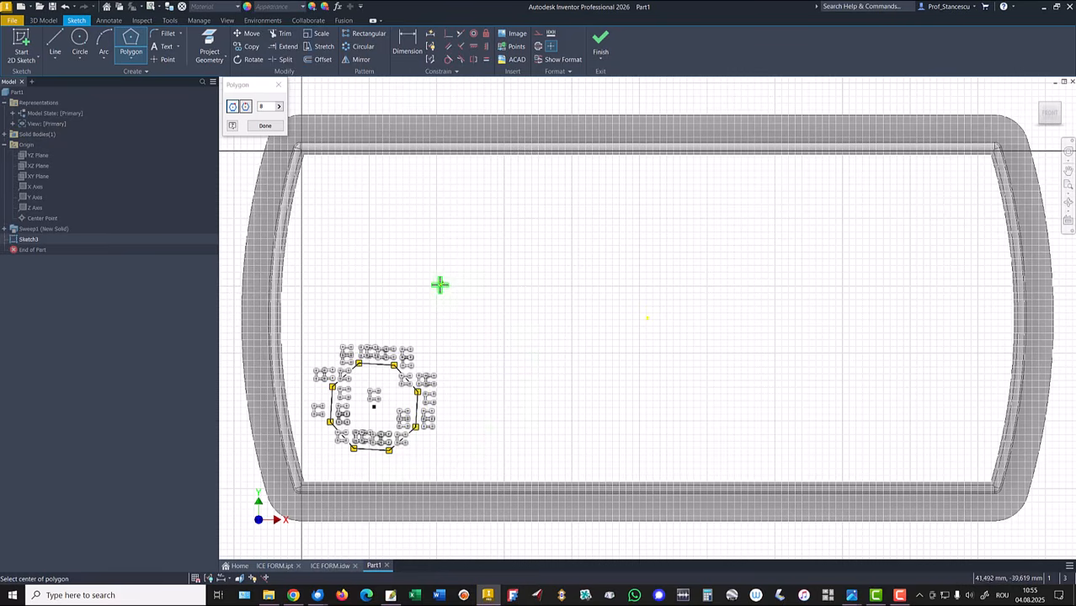
click(267, 128)
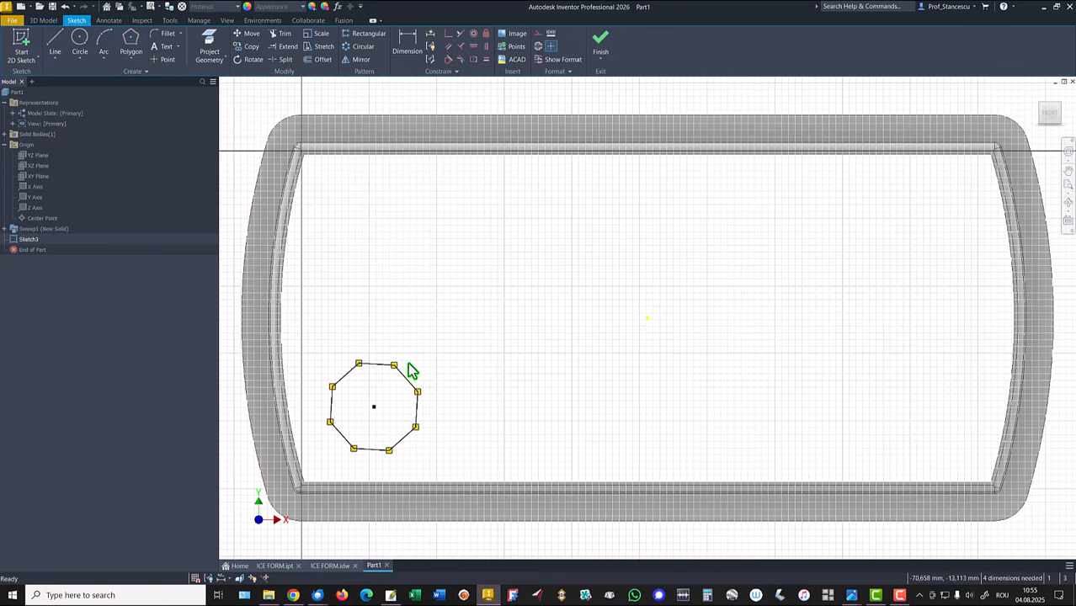
click(473, 46)
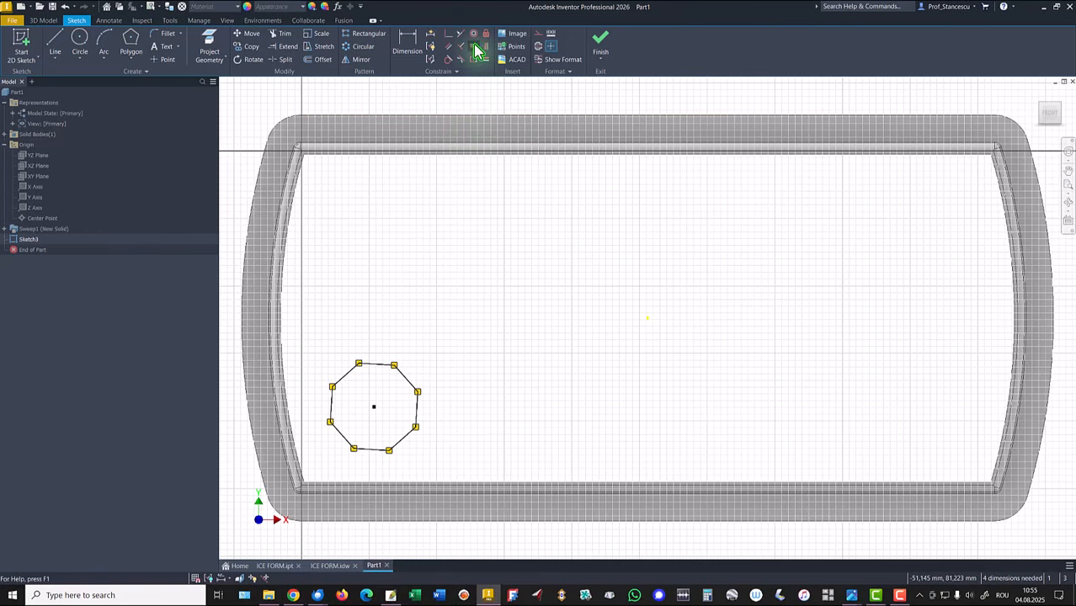
click(386, 376)
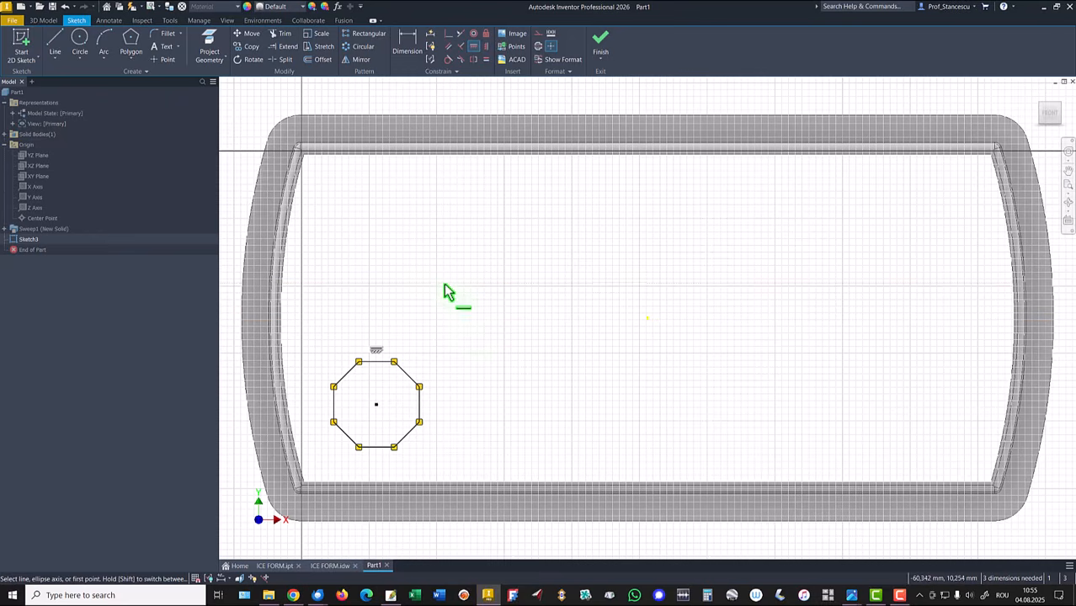
Step: Dimension the polygon centre 85 mm horizontally from the sketch's reference point
key(d)
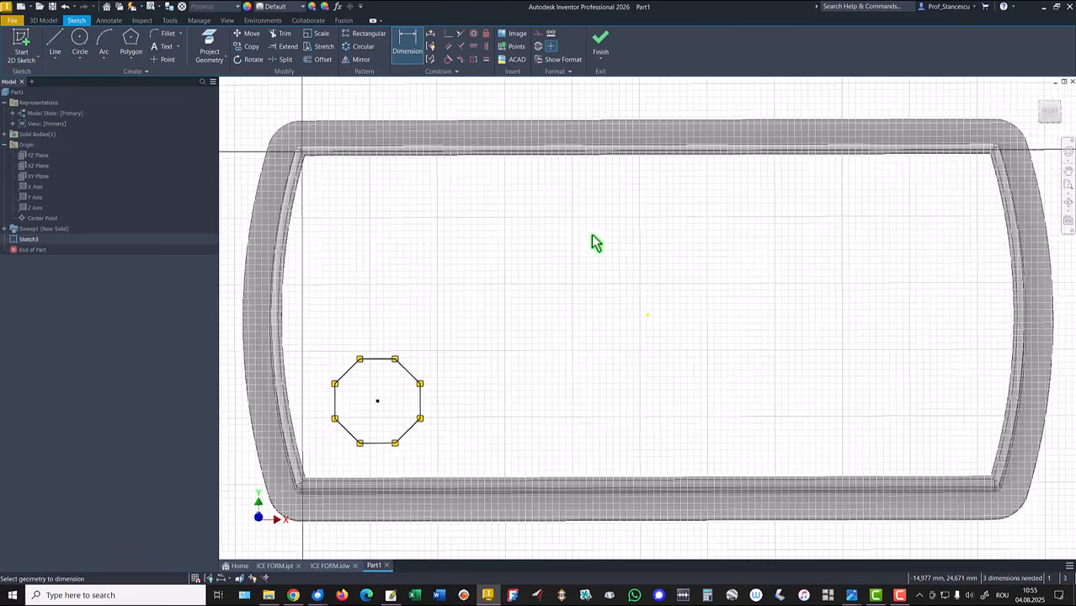
mouse_move(591, 234)
shift+middle_down()
mouse_move(579, 279)
mouse_move(641, 286)
mouse_move(697, 316)
mouse_move(691, 308)
shift+middle_up()
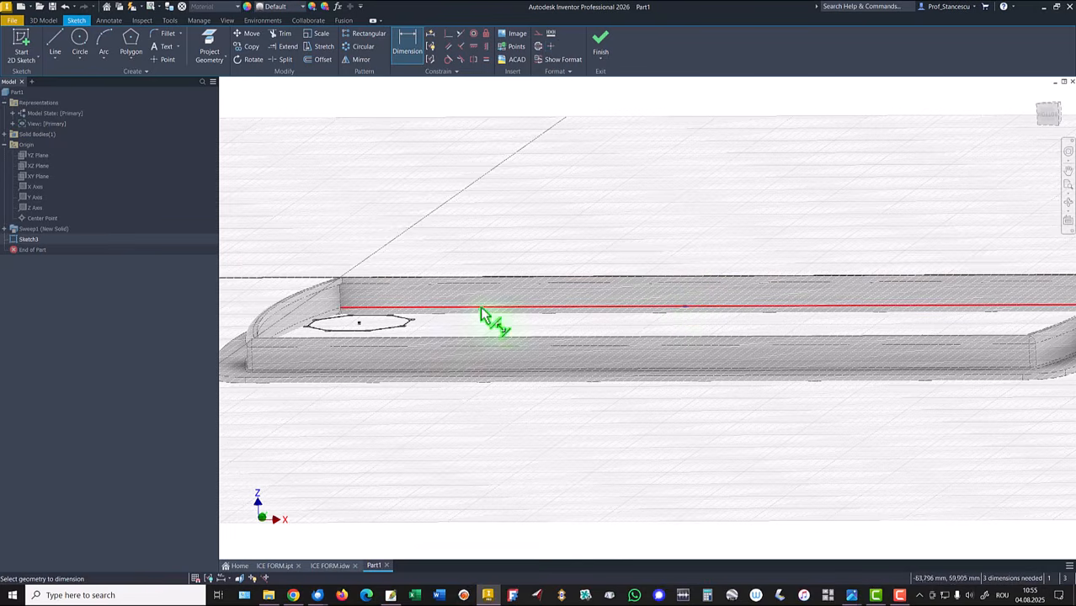
click(357, 323)
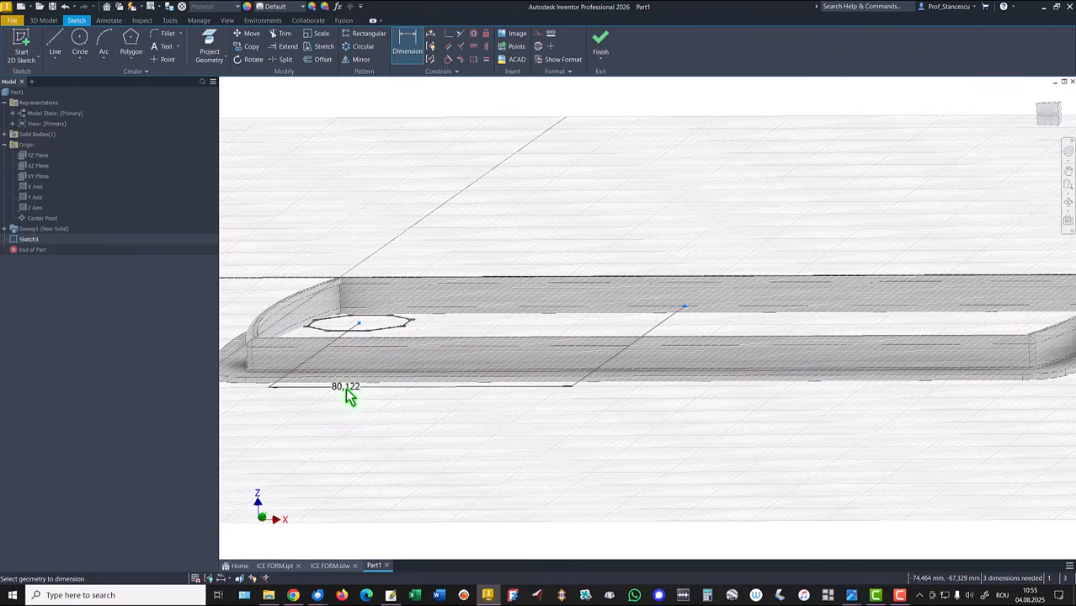
click(349, 416)
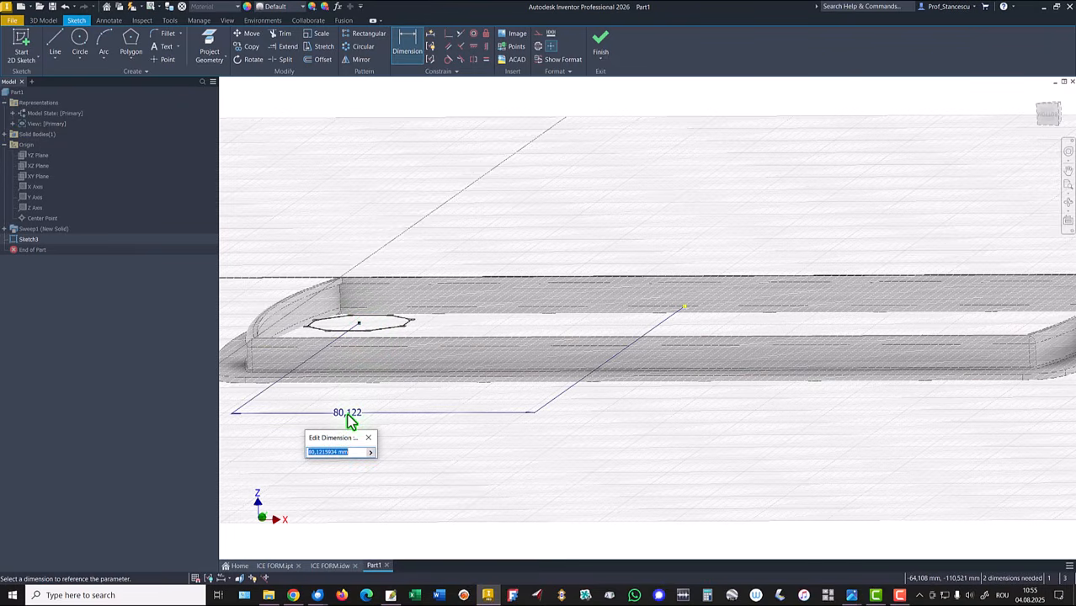
text(85)
key(Return)
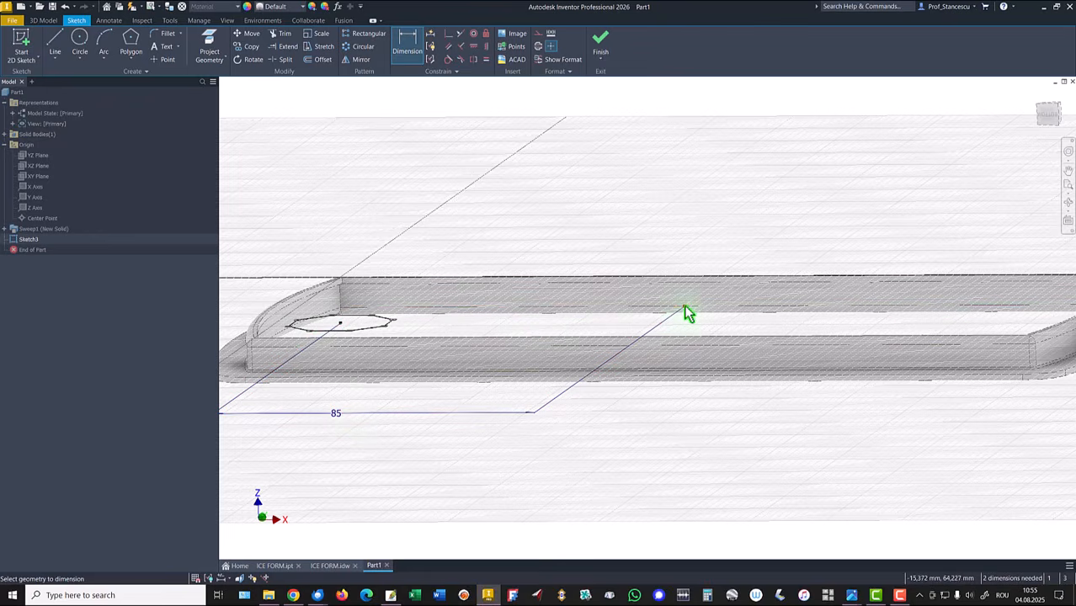
Step: Dimension the polygon centre's vertical offset from the reference point as 31,5 mm
click(341, 323)
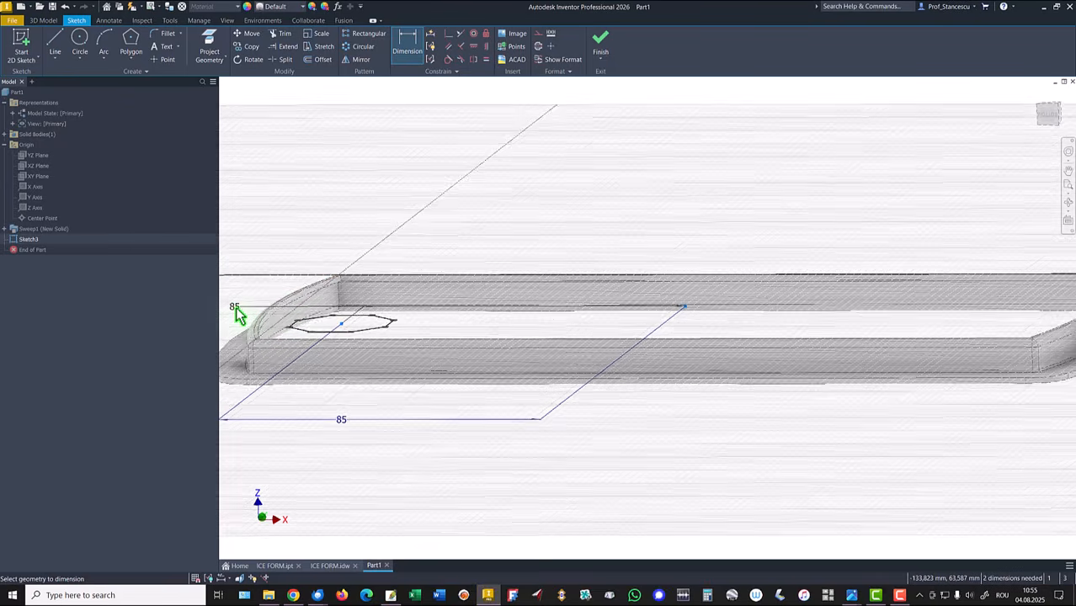
shift+middle_drag(235, 306, 334, 324)
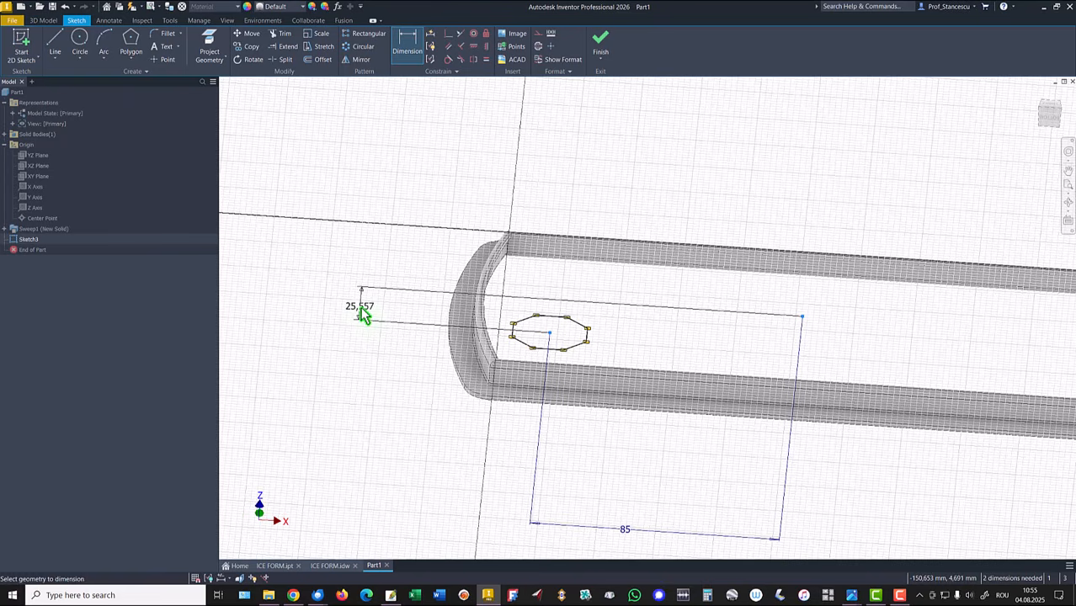
click(361, 310)
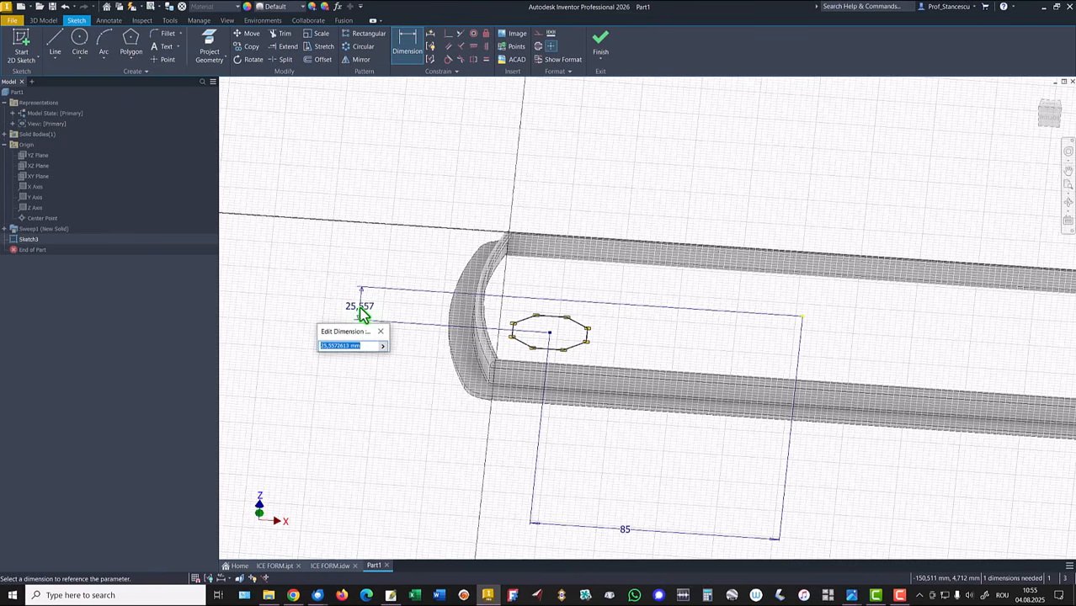
key(Return)
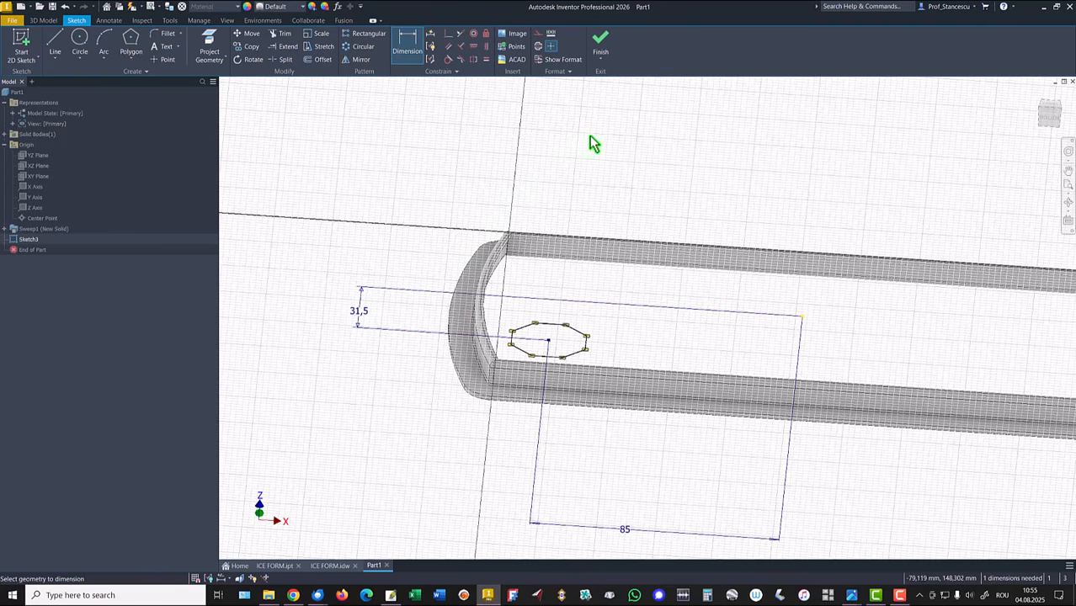
Step: Dimension the polygon's width across opposite flat edges as 30 mm
scroll(613, 268, down, 6)
shift+middle_drag(512, 310, 481, 295)
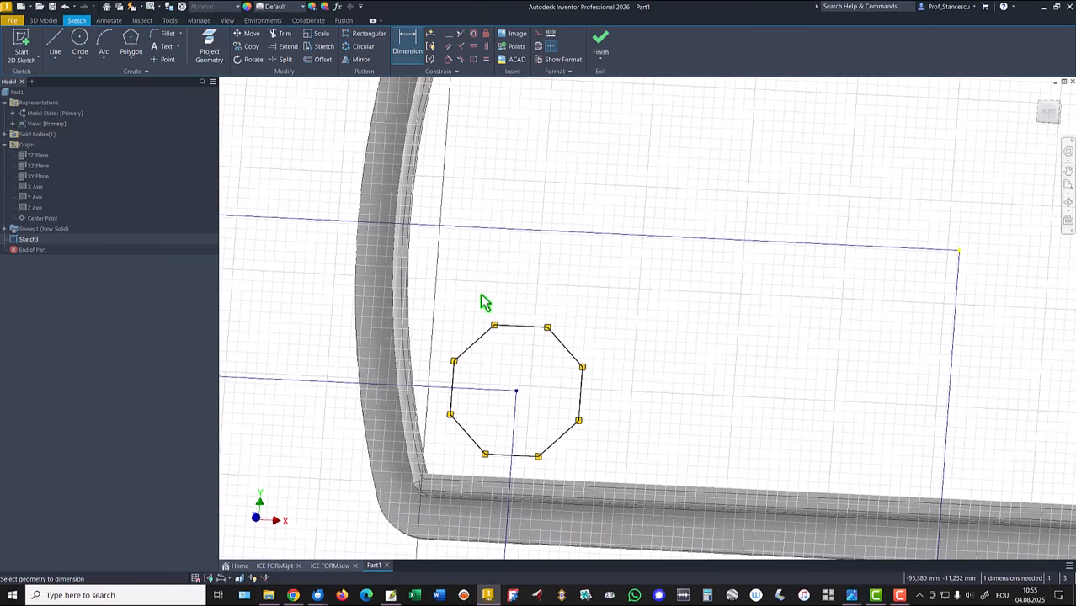
click(454, 380)
click(579, 393)
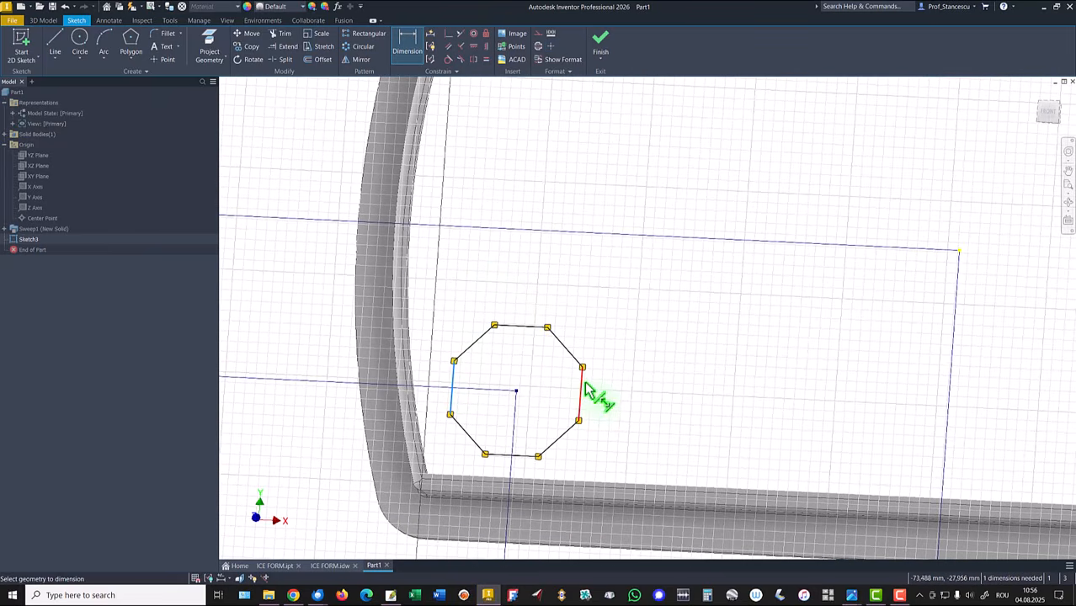
click(525, 300)
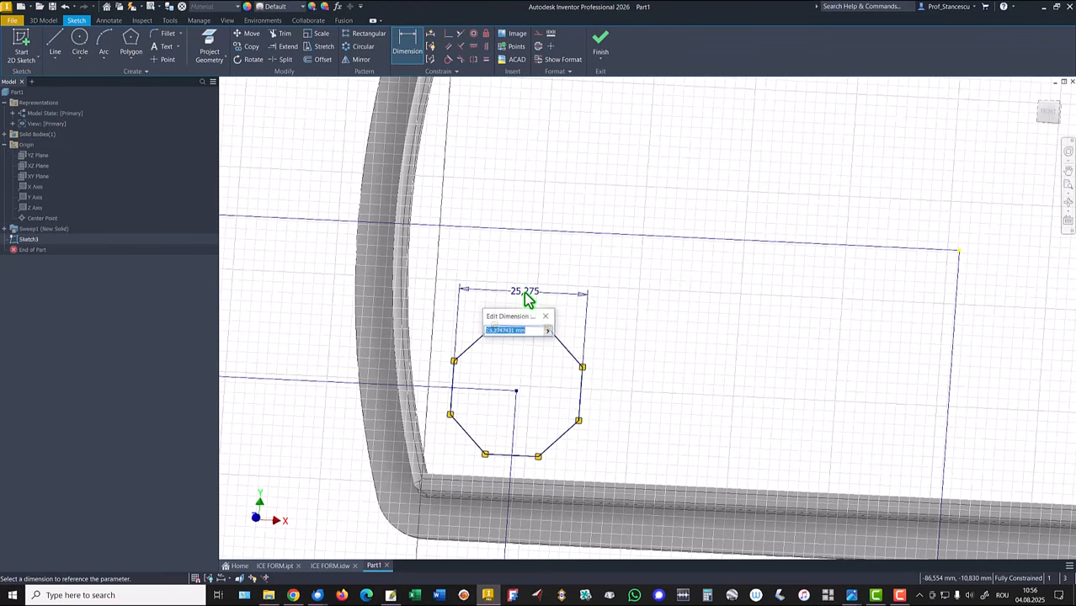
key(Return)
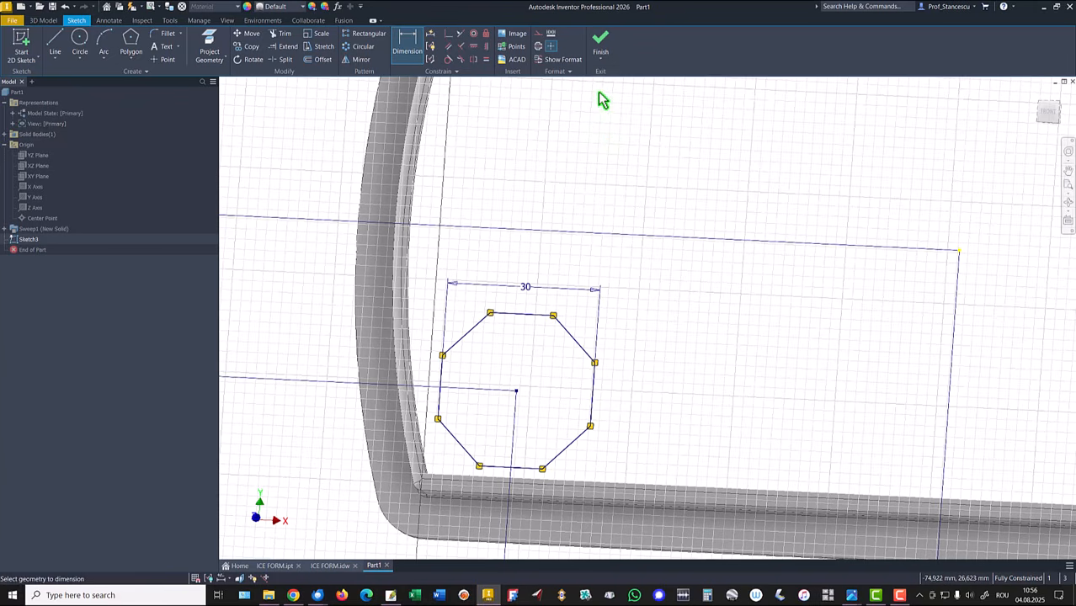
Step: Finish the sketch and reposition the 85 and 31,5 dimensions for clarity
click(598, 49)
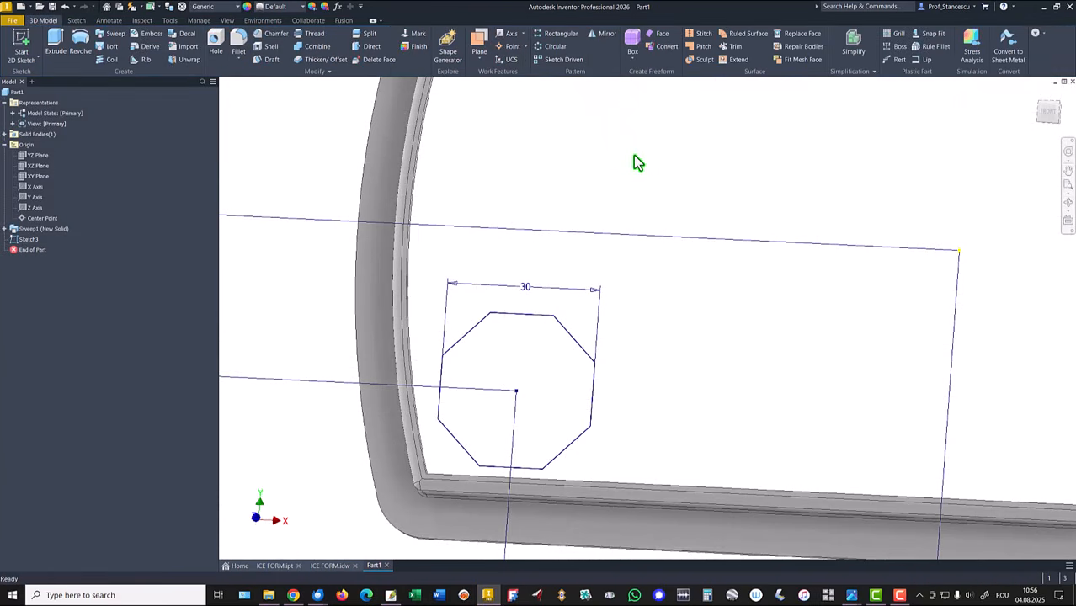
key(F6)
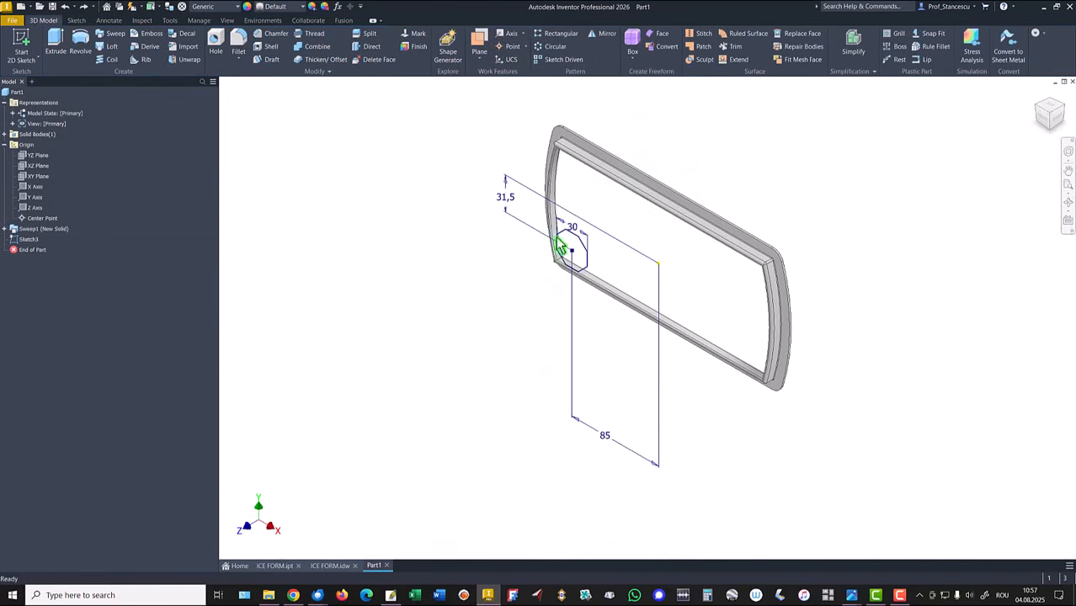
drag(594, 439, 611, 313)
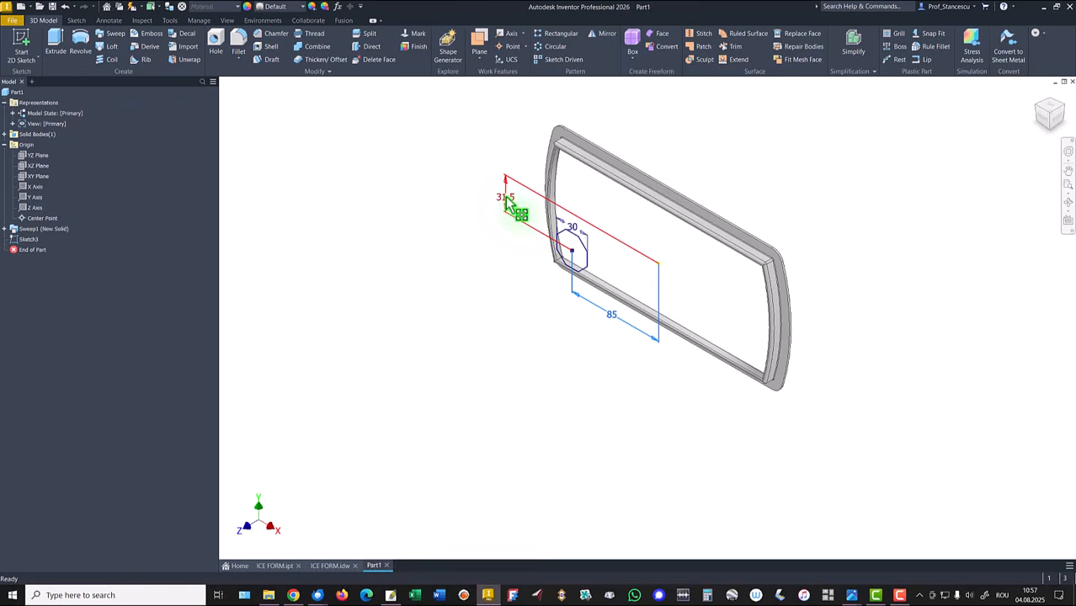
drag(507, 199, 525, 211)
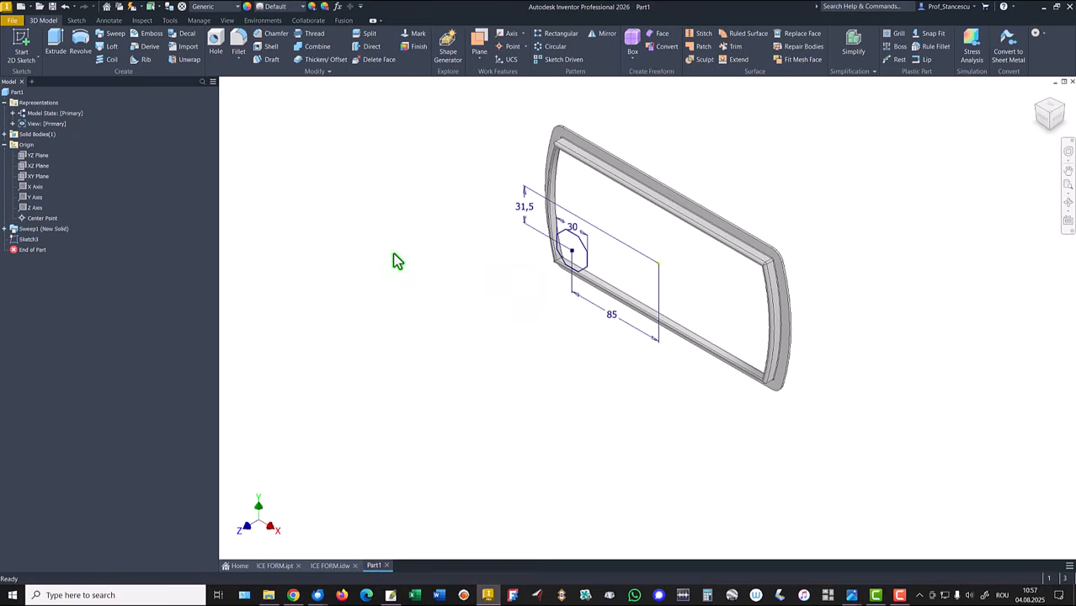
Step: Start a new sketch on the rim's top face
shift+middle_drag(749, 133, 714, 170)
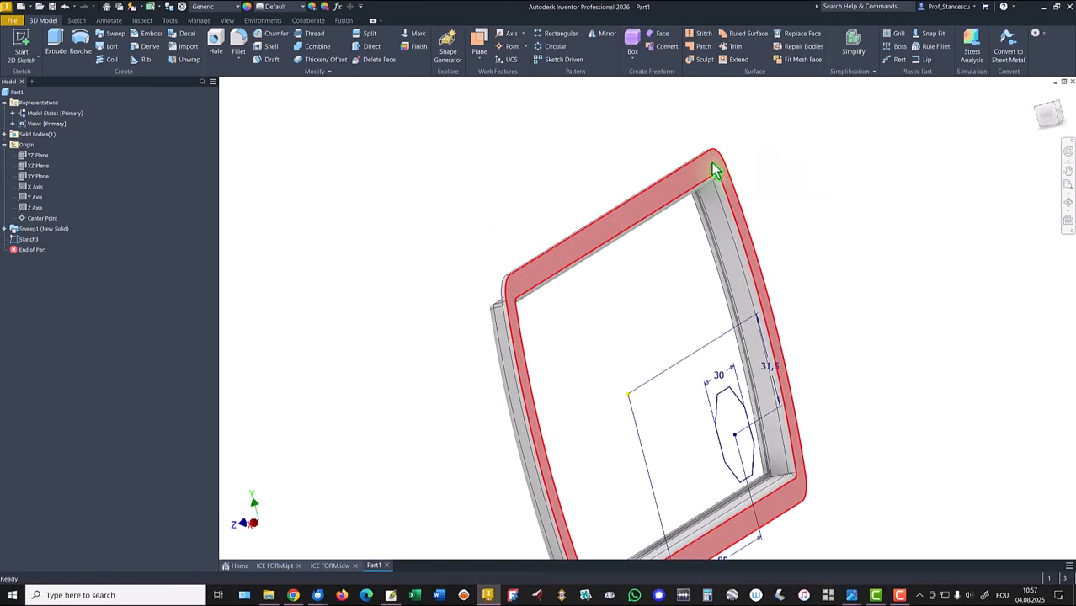
click(710, 175)
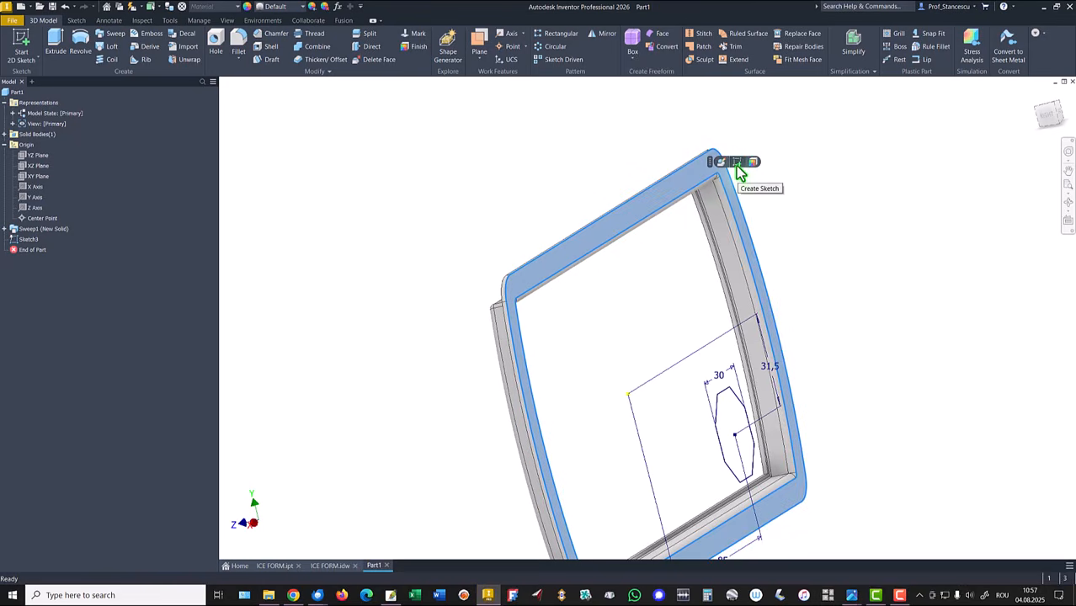
click(737, 164)
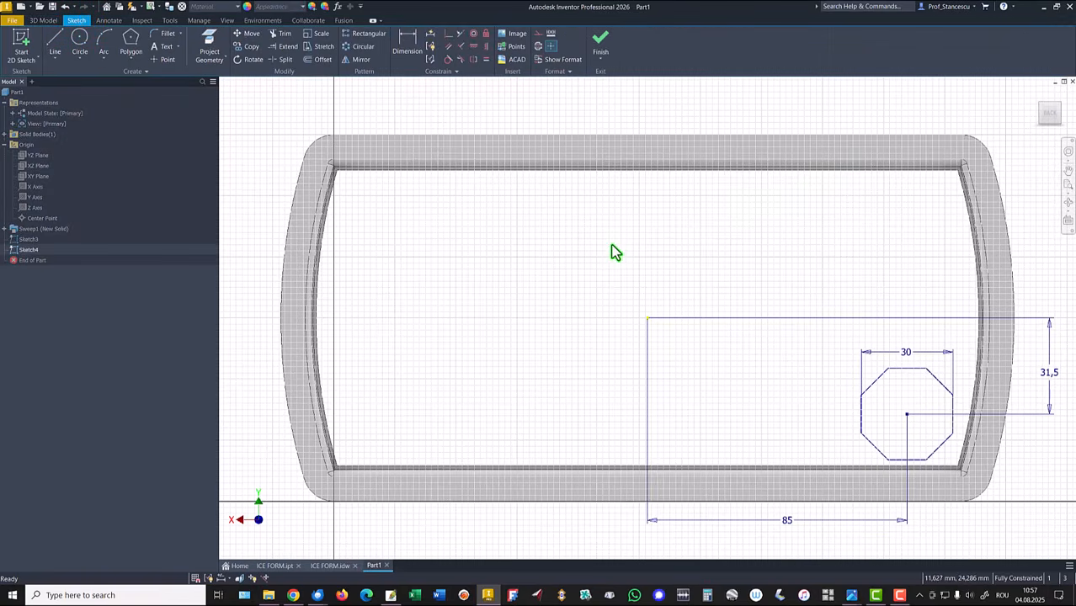
Step: Project the octagon's centre point and draw a smaller concentric eight-sided polygon inside the octagon
click(1068, 118)
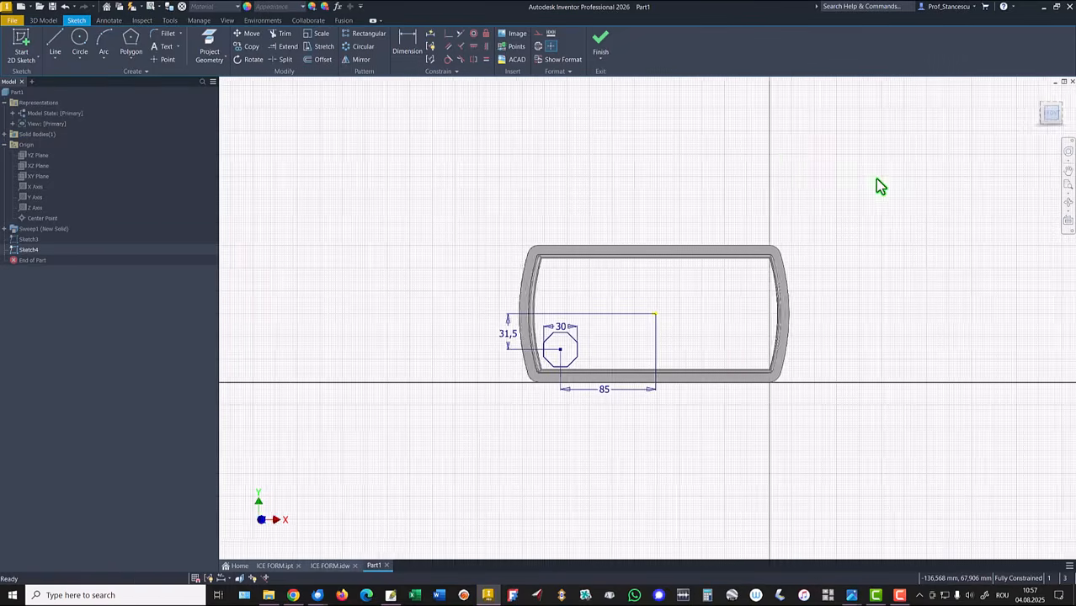
key(Home)
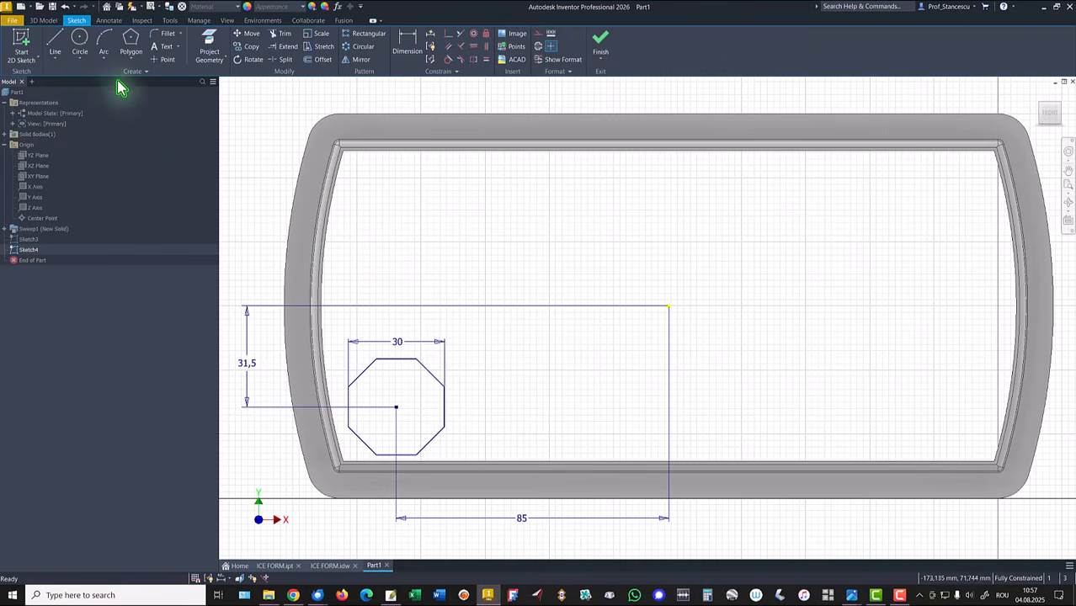
click(209, 47)
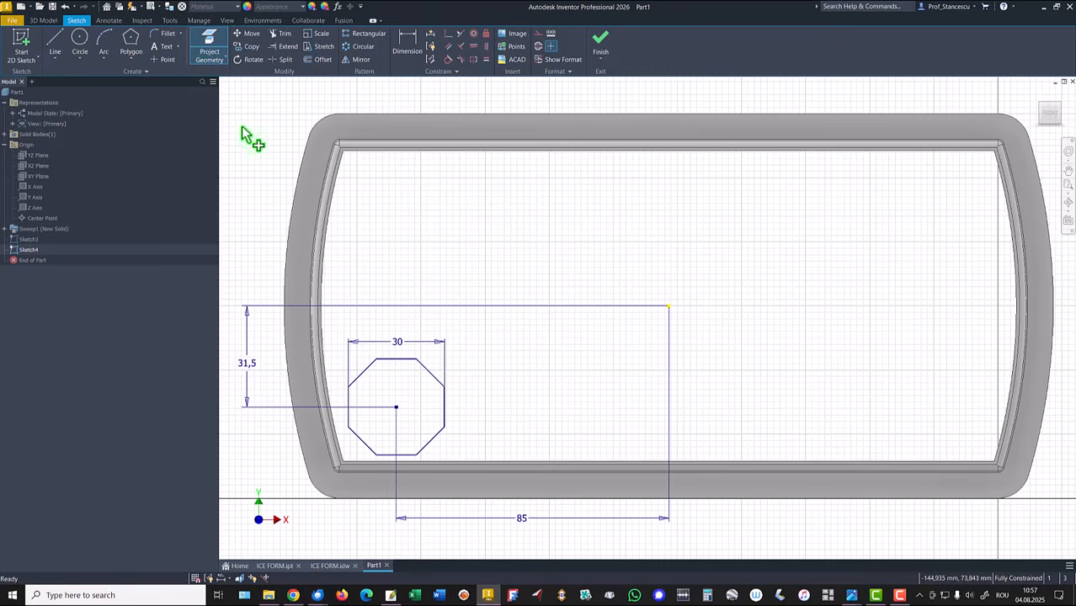
click(396, 407)
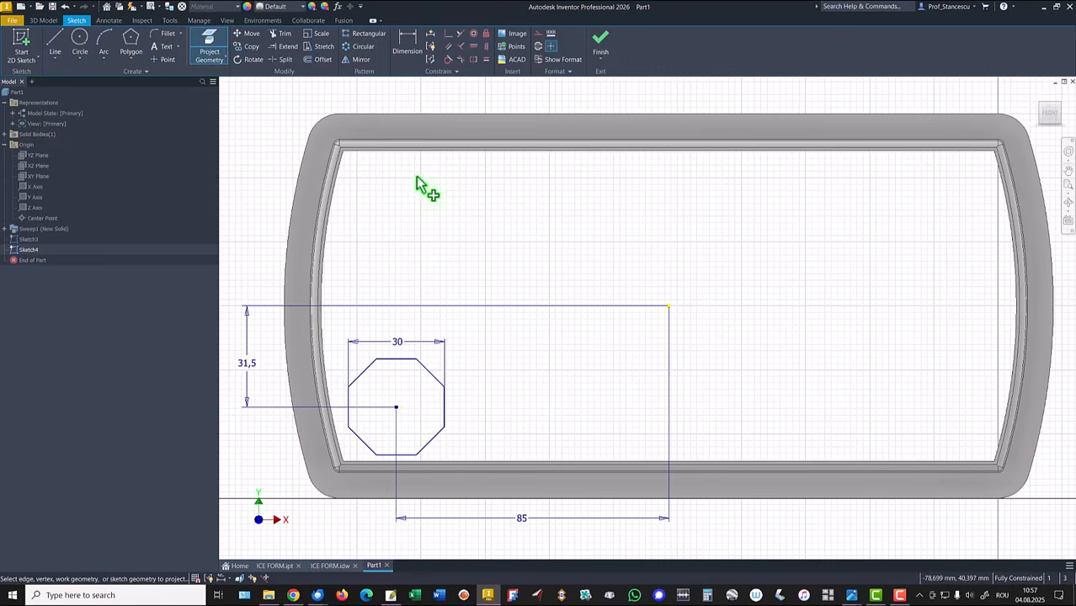
click(132, 43)
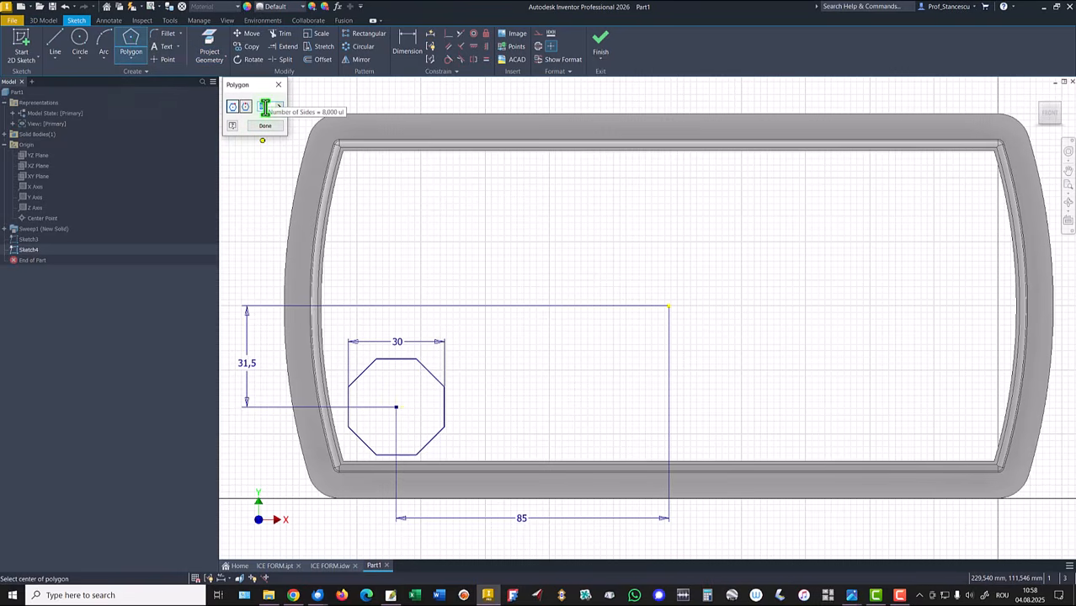
click(396, 407)
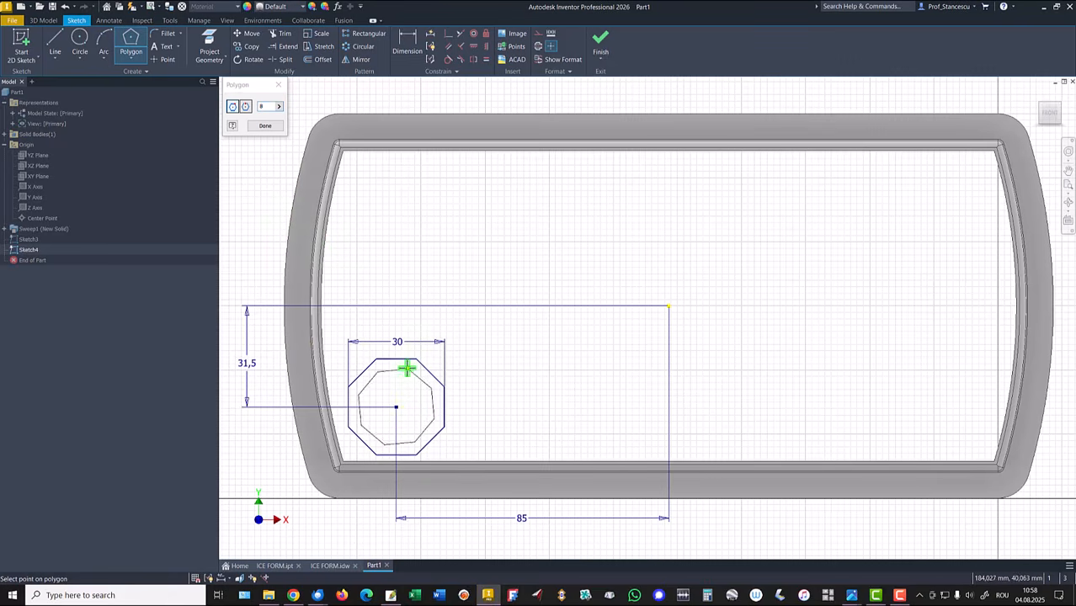
click(395, 363)
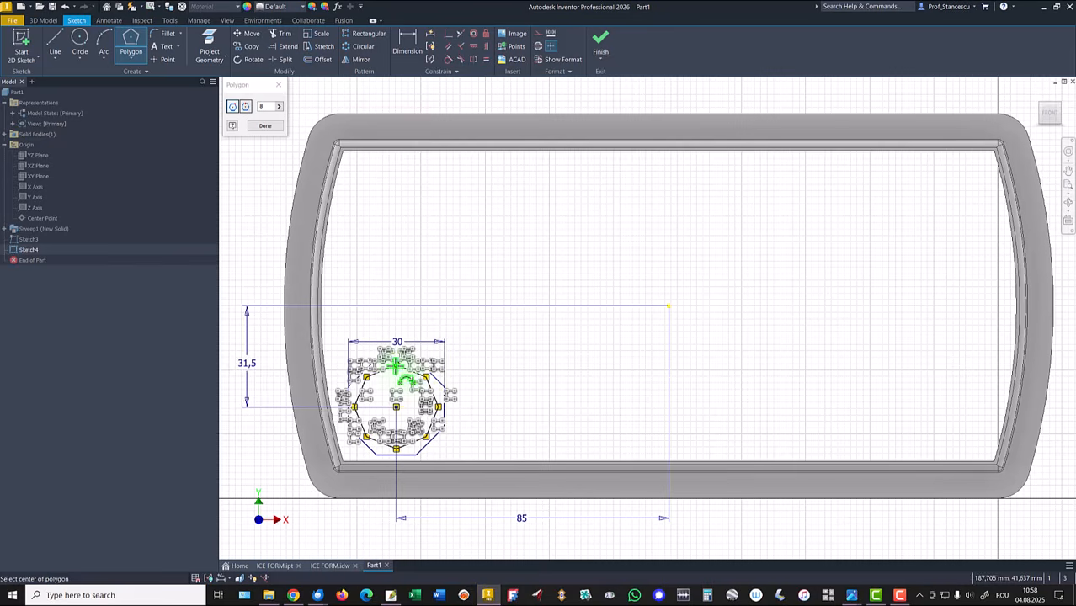
right_click(478, 220)
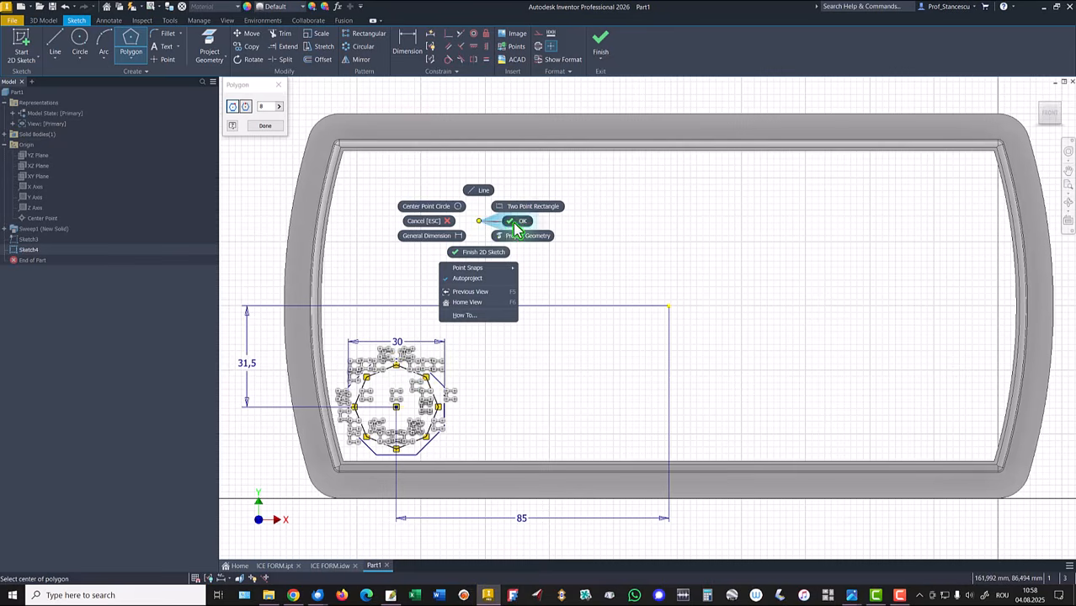
click(509, 224)
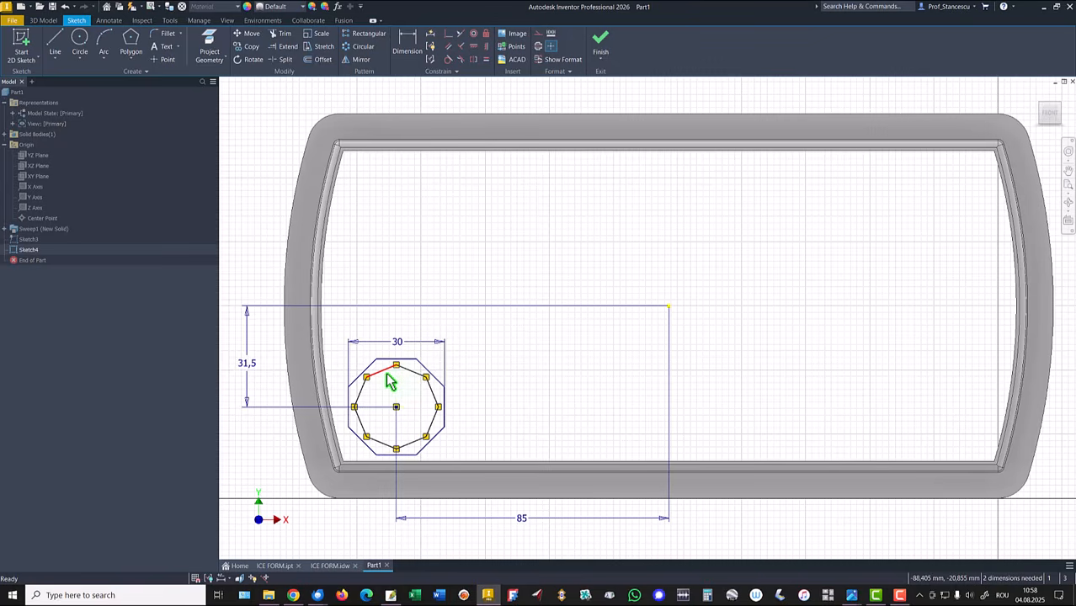
Step: Constrain the inner octagon's top vertex vertically with its centre point
click(448, 36)
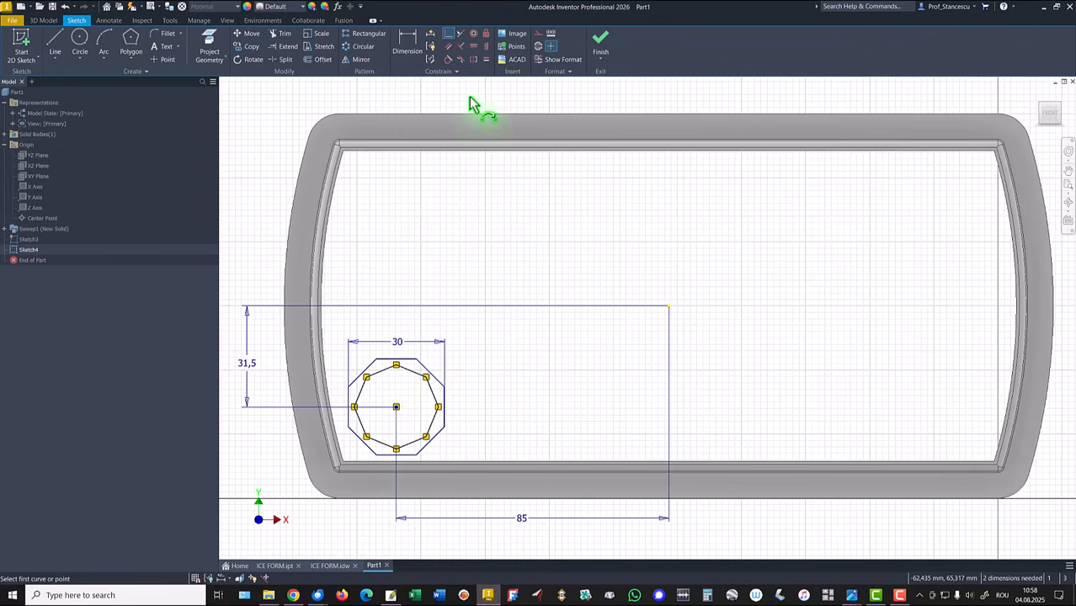
click(486, 48)
click(396, 366)
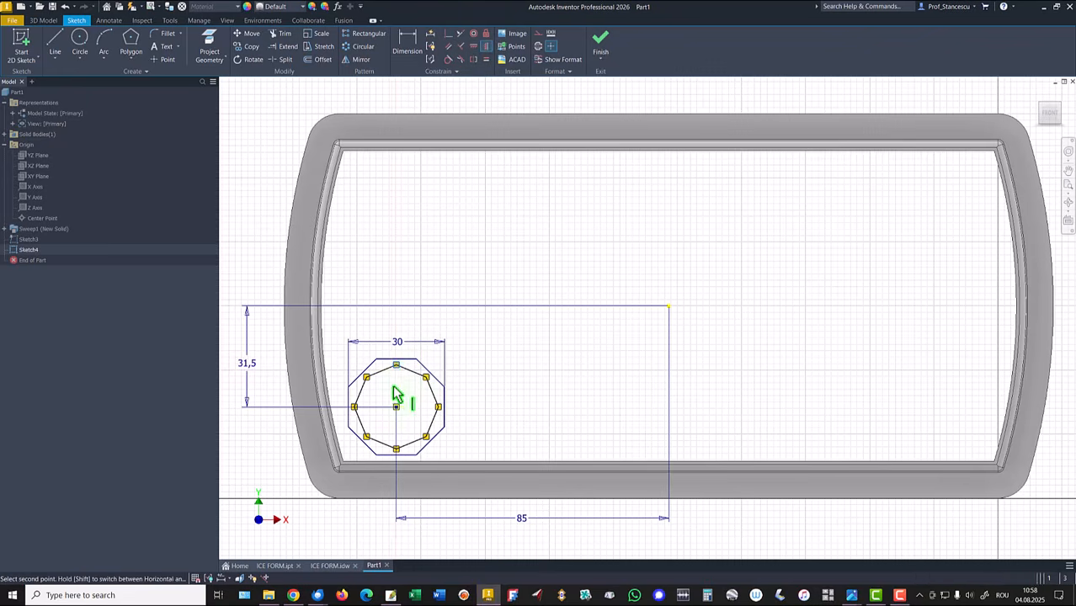
click(396, 408)
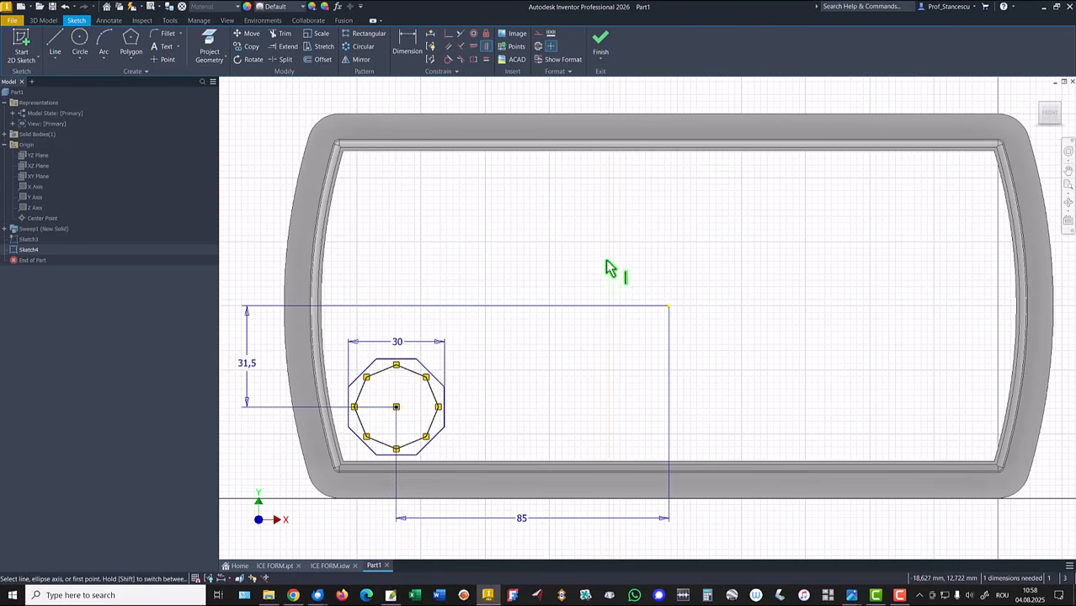
Step: Dimension the inner octagon's width across opposite flat edges as 18 mm
click(407, 43)
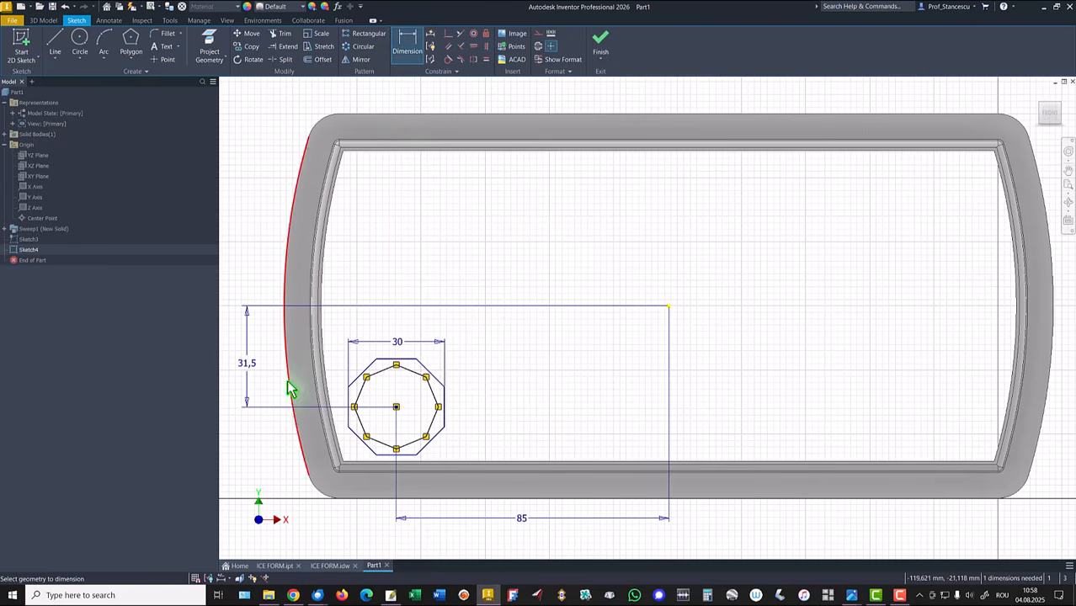
click(363, 388)
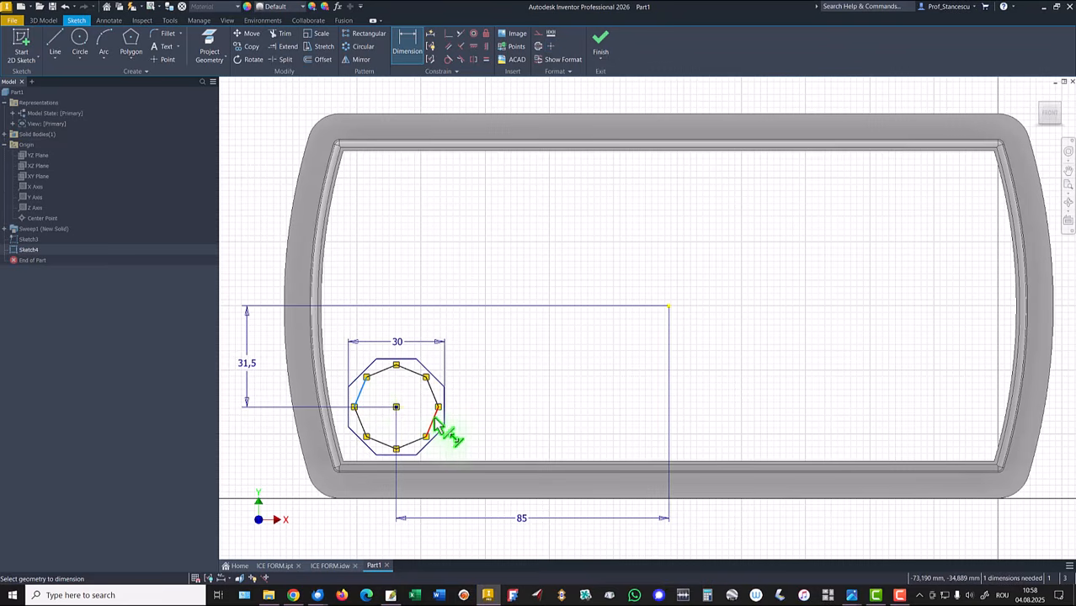
click(435, 420)
click(347, 544)
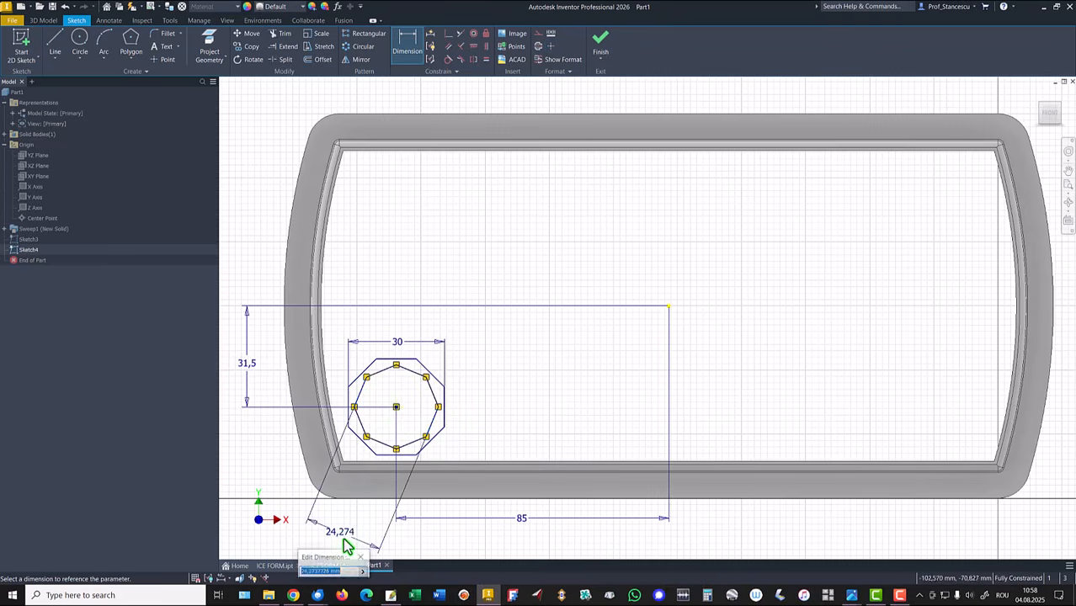
key(Return)
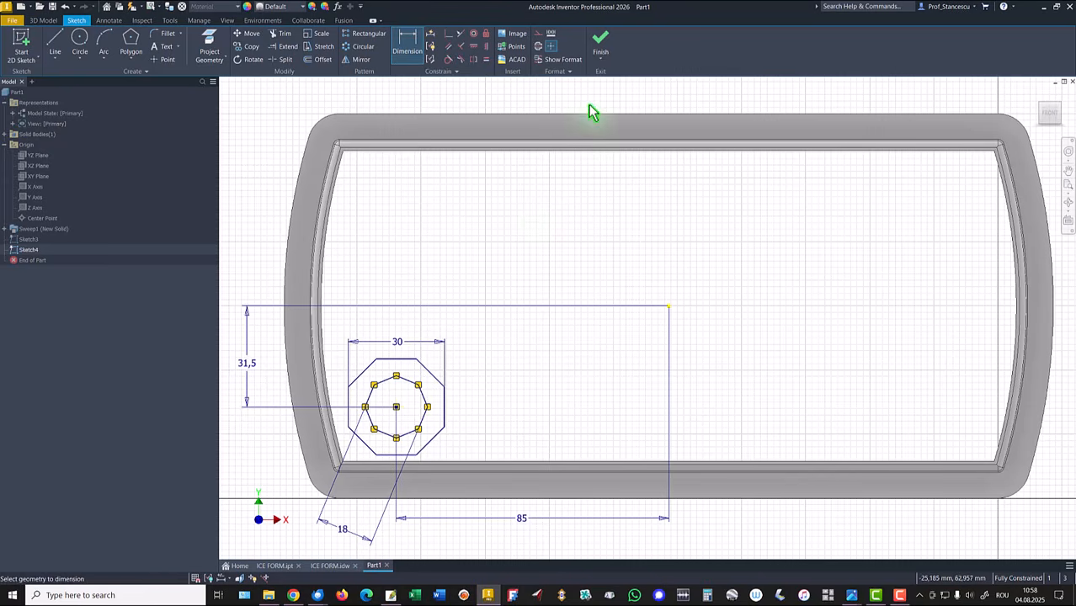
Step: Finish the sketch and examine the drawing's section views and cavity dimensions
click(598, 47)
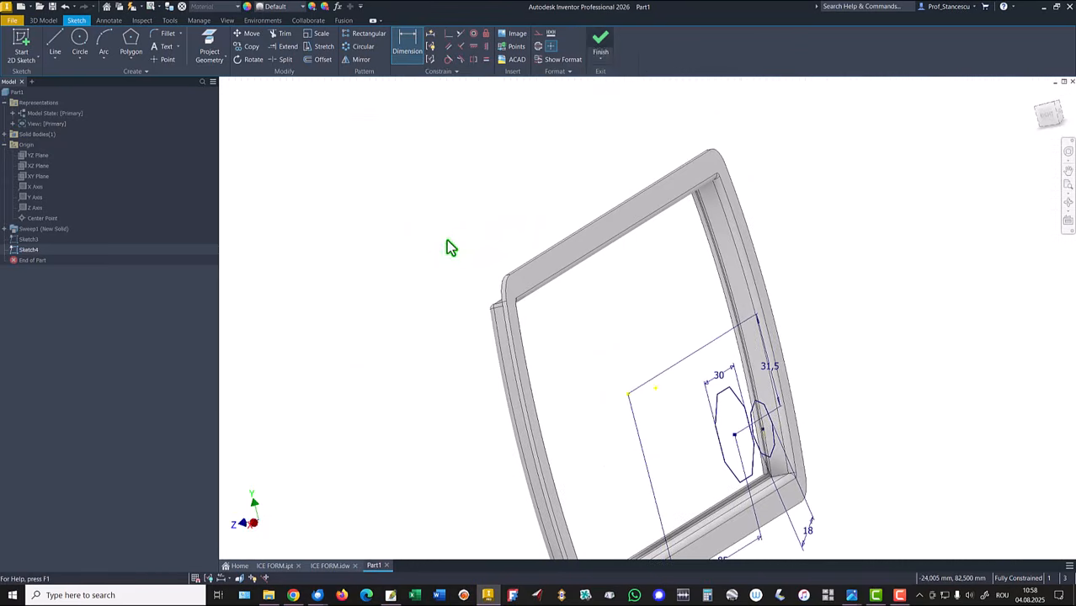
key(F6)
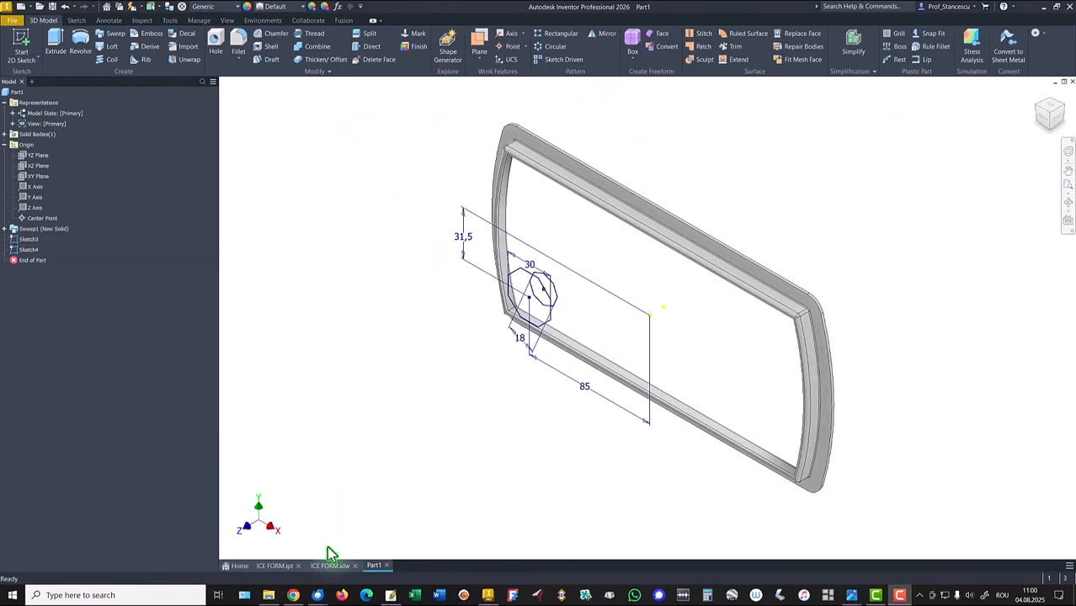
click(330, 565)
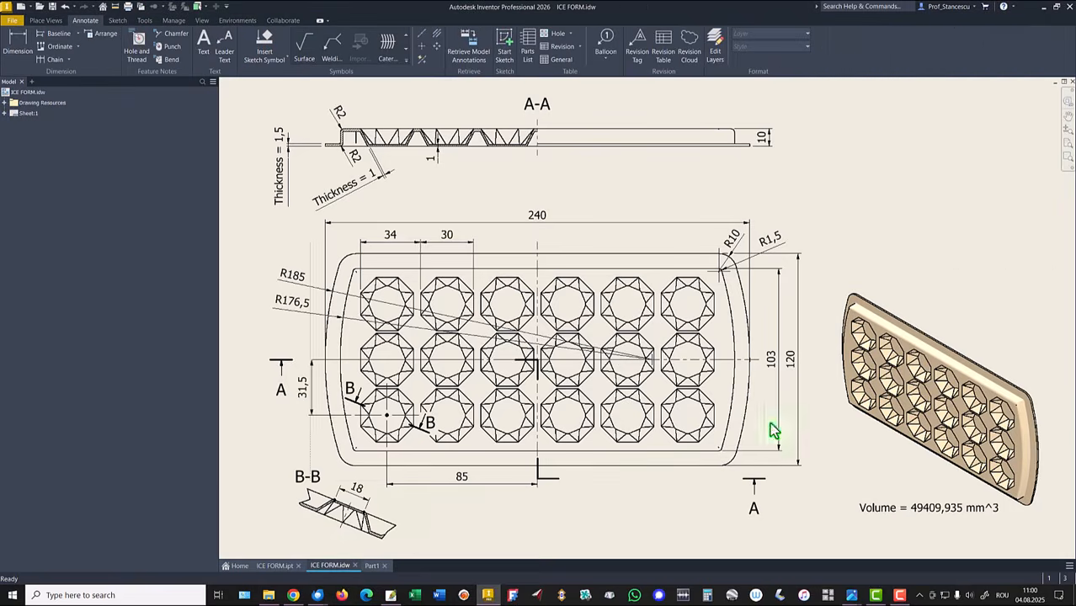
scroll(877, 376, down, 3)
scroll(868, 412, down, 2)
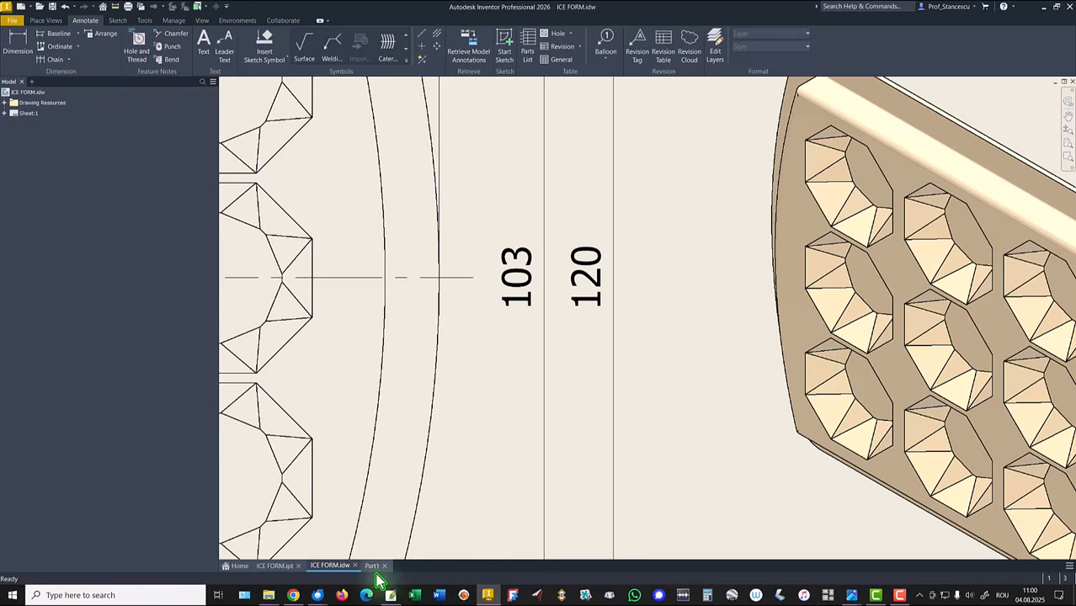
key(F6)
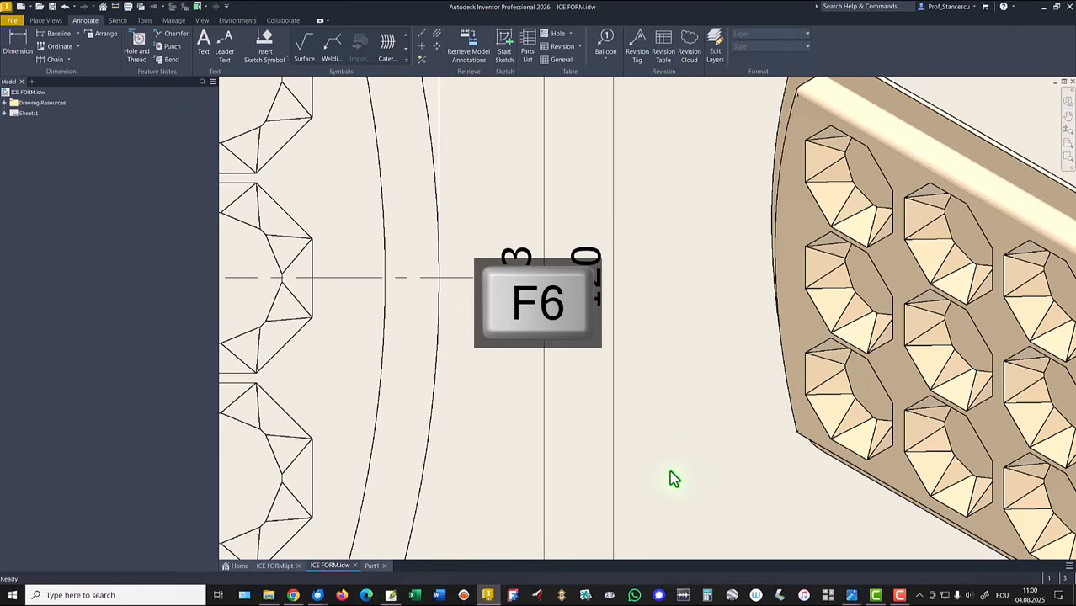
key(Home)
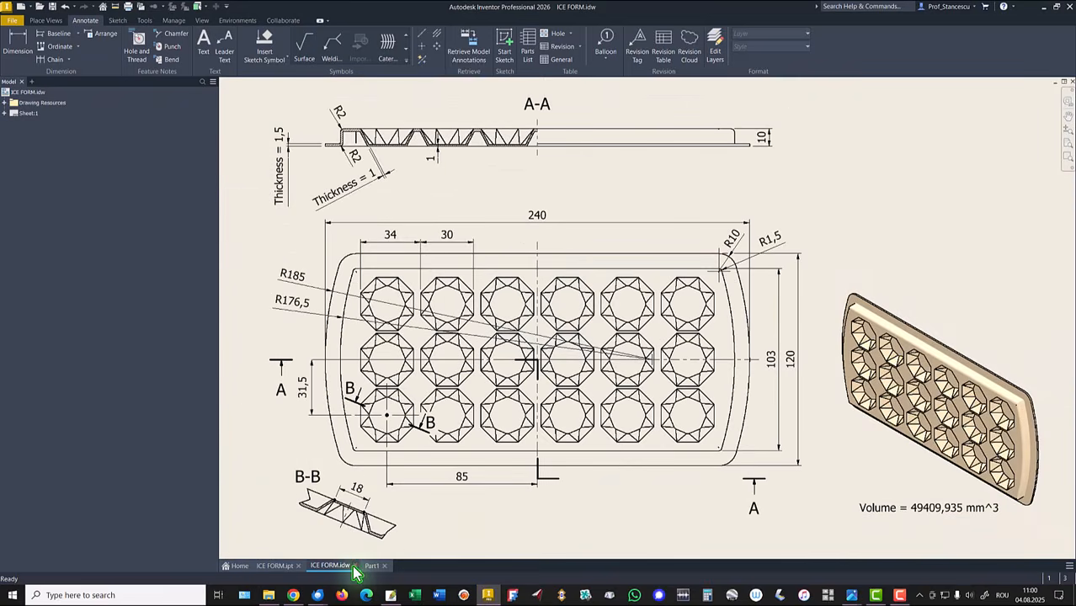
click(372, 567)
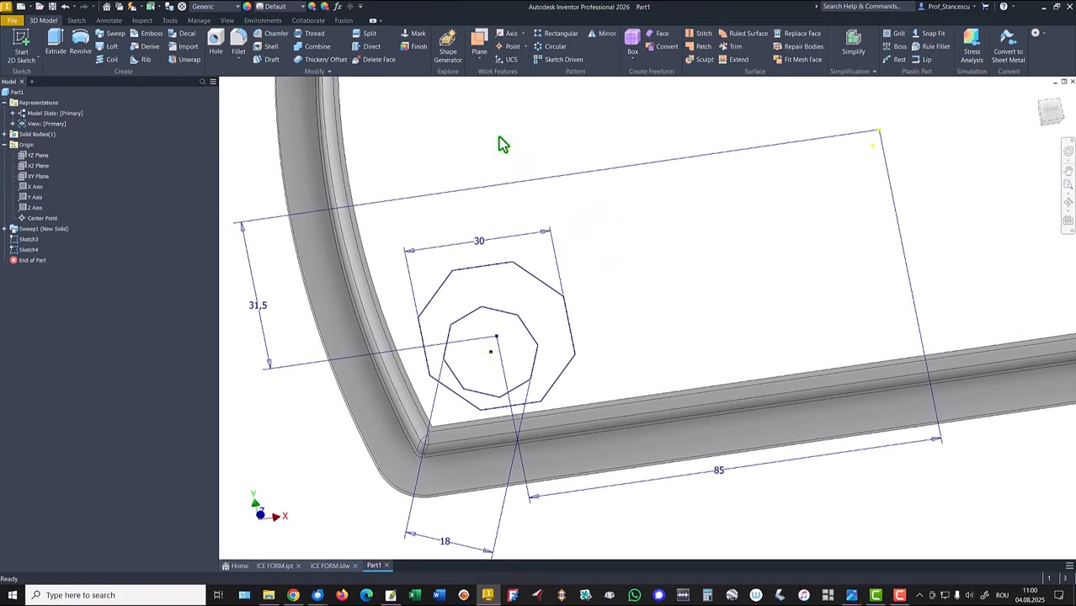
Step: Create a work plane through two top vertices of the outer octagon and a vertex of the inner octagon
click(482, 44)
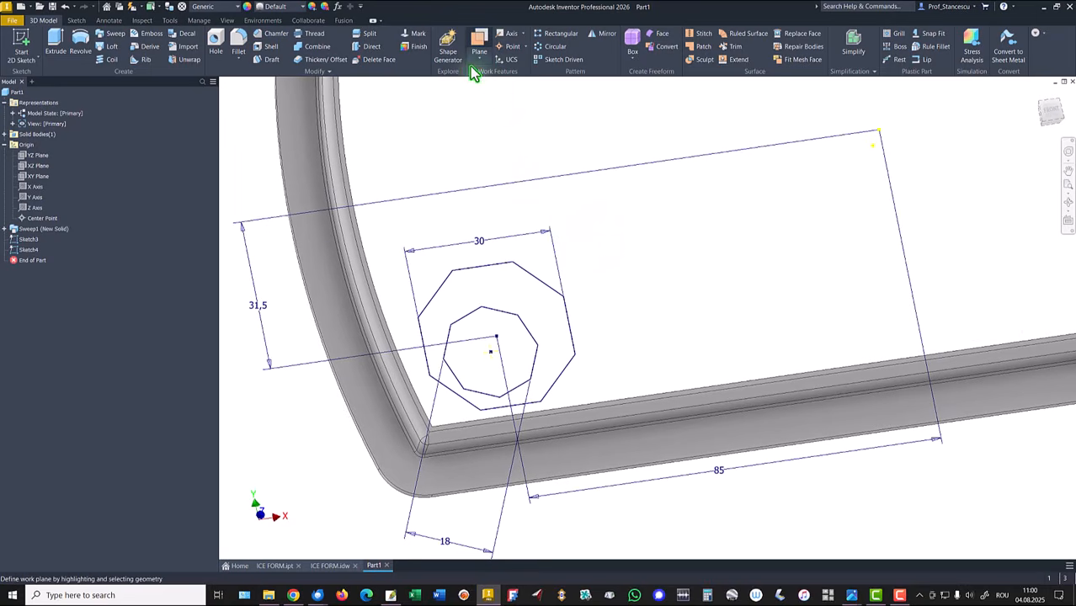
click(453, 271)
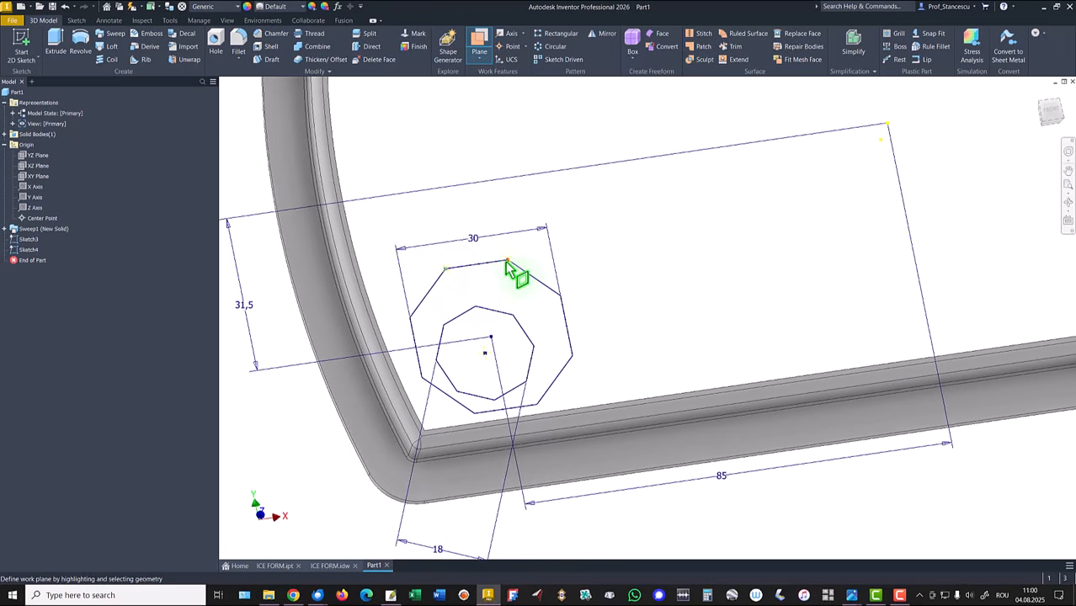
click(507, 262)
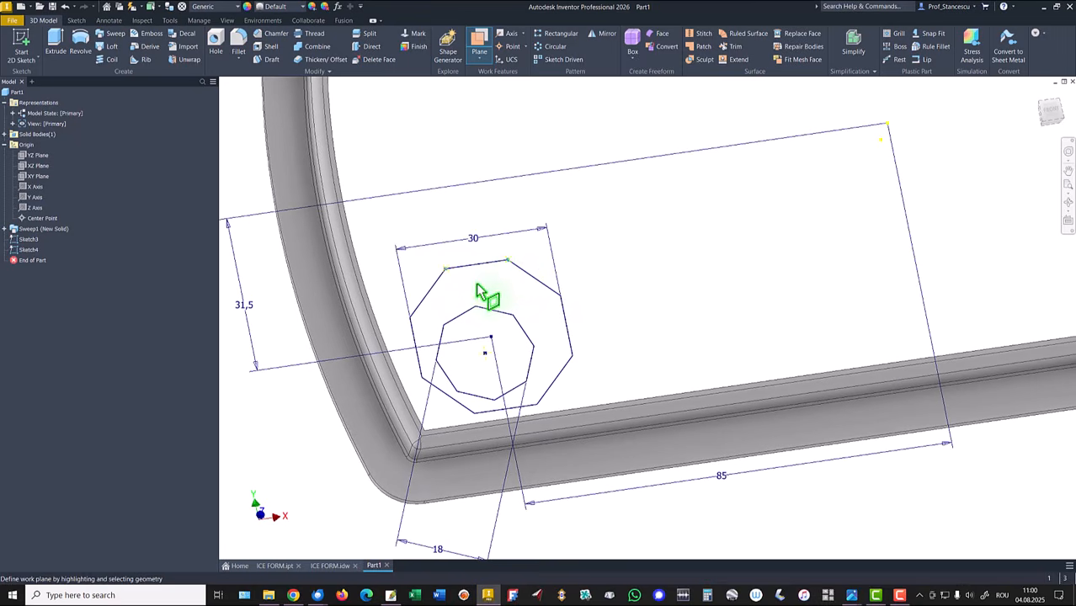
click(476, 308)
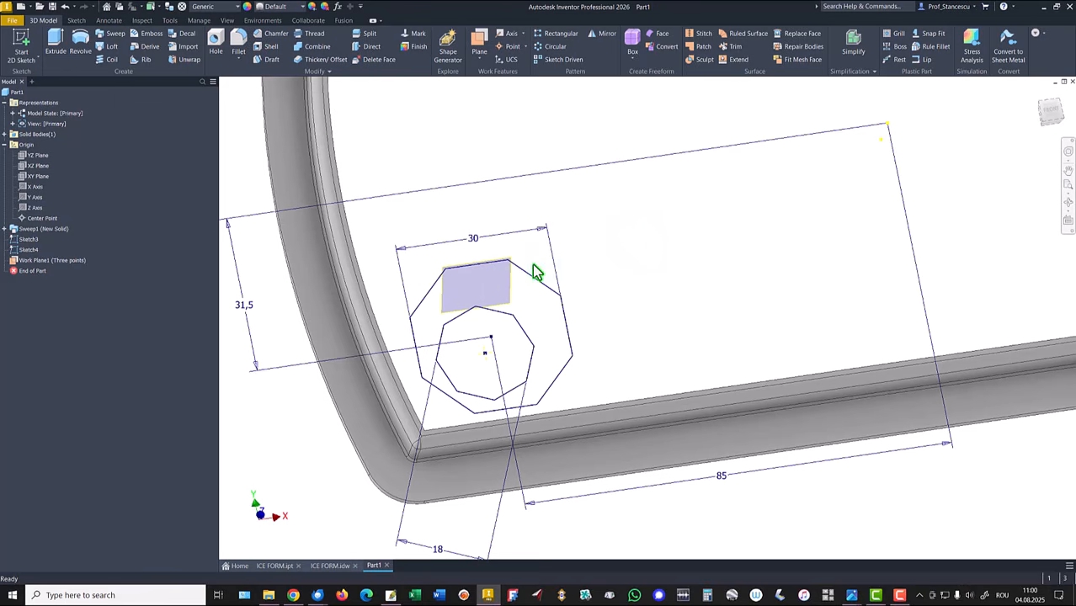
Step: Start a new sketch on the new three-point work plane
right_click(503, 289)
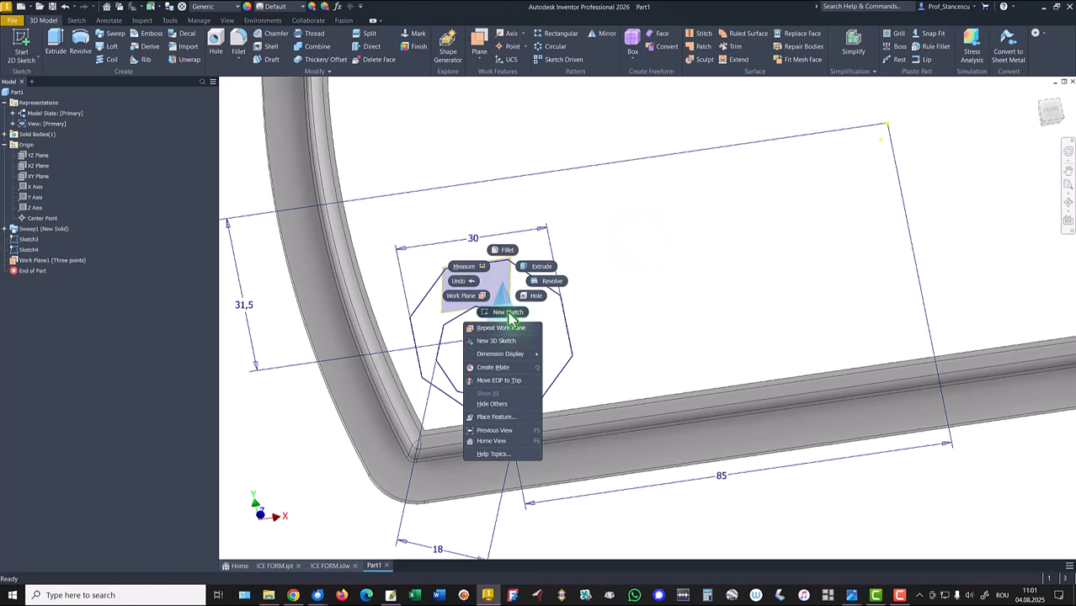
click(508, 319)
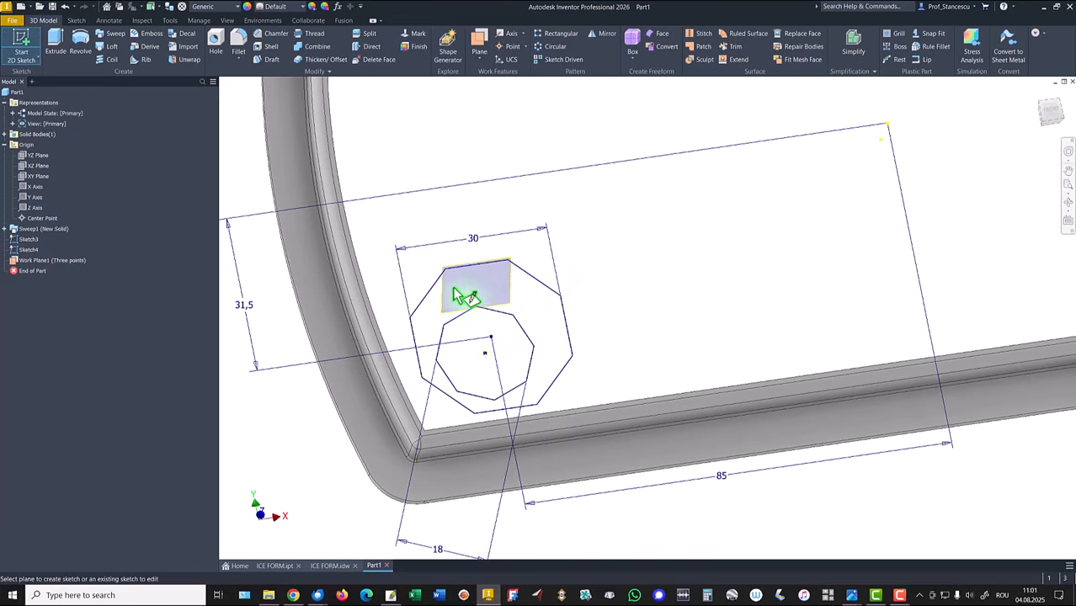
click(505, 290)
middle_drag(384, 334, 616, 300)
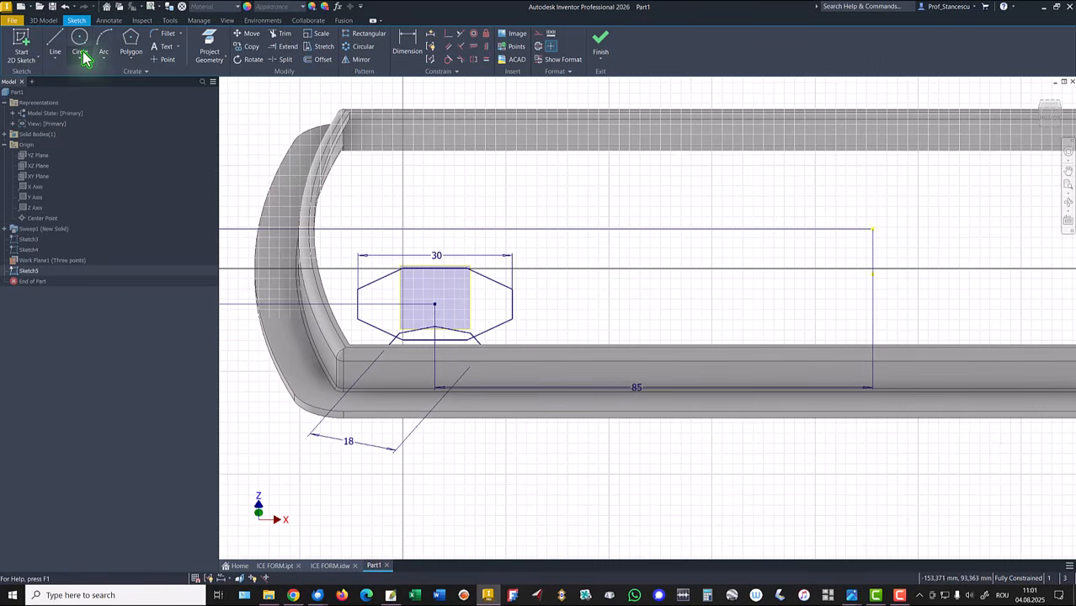
Step: Sketch two lines joining the outer octagon's two top vertices to the inner octagon's top vertex, forming a triangle, and finish the sketch
click(207, 52)
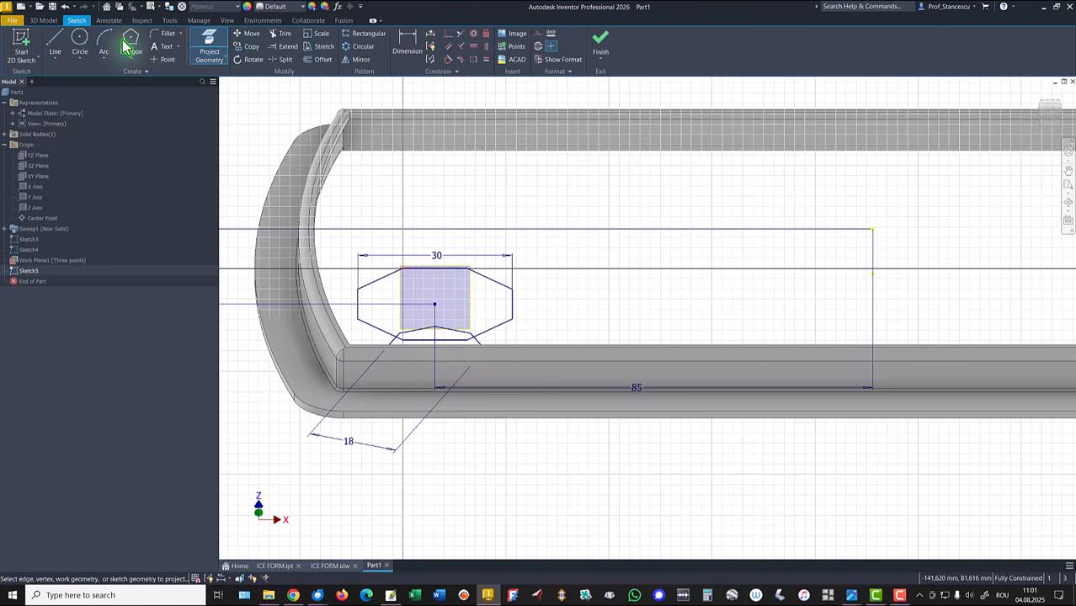
click(52, 42)
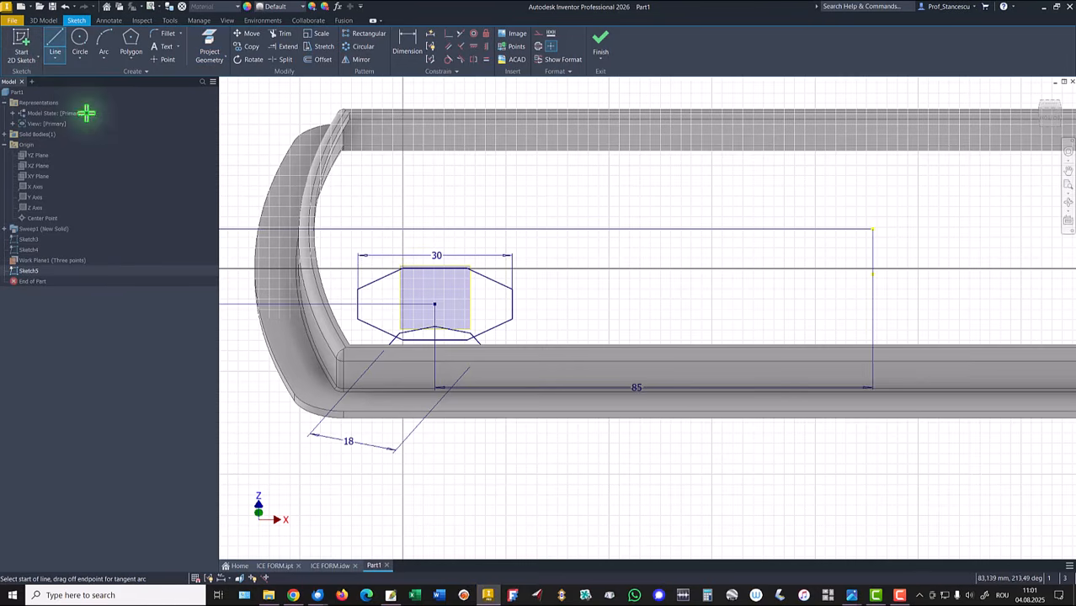
click(402, 268)
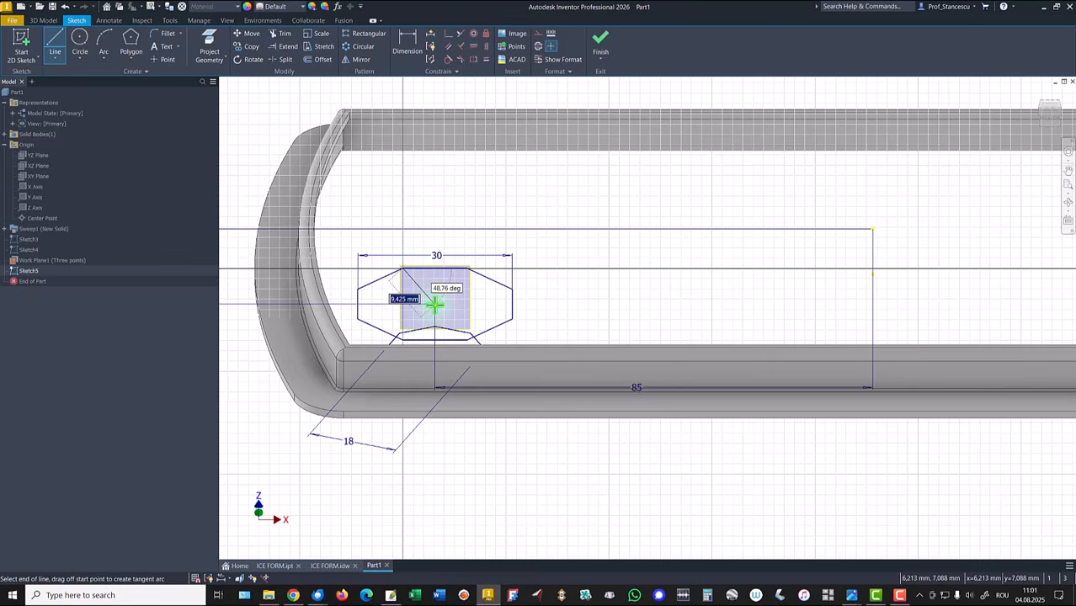
scroll(434, 304, up, 5)
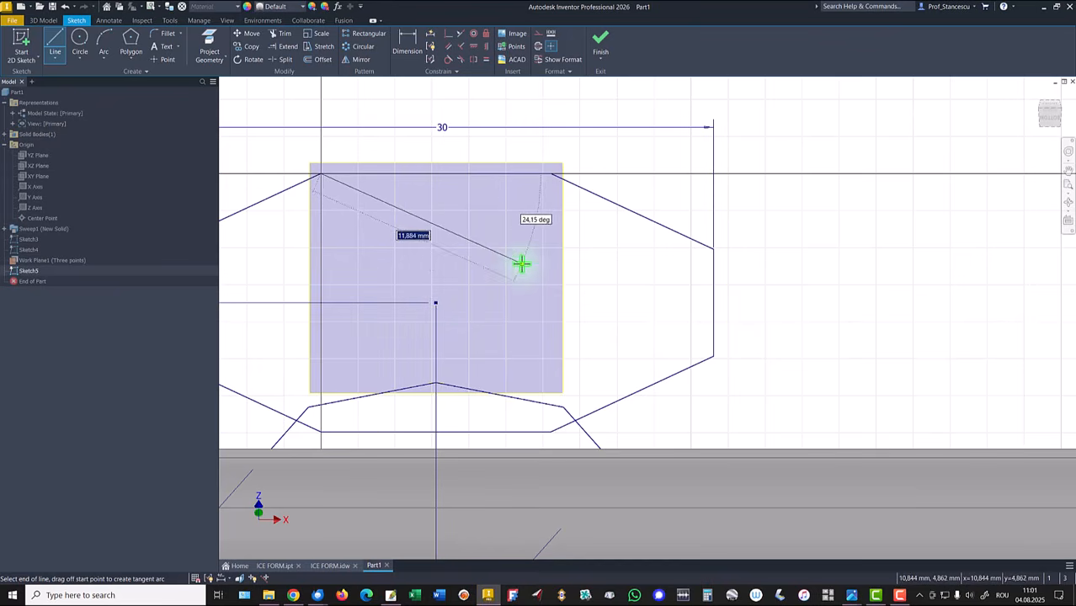
click(435, 385)
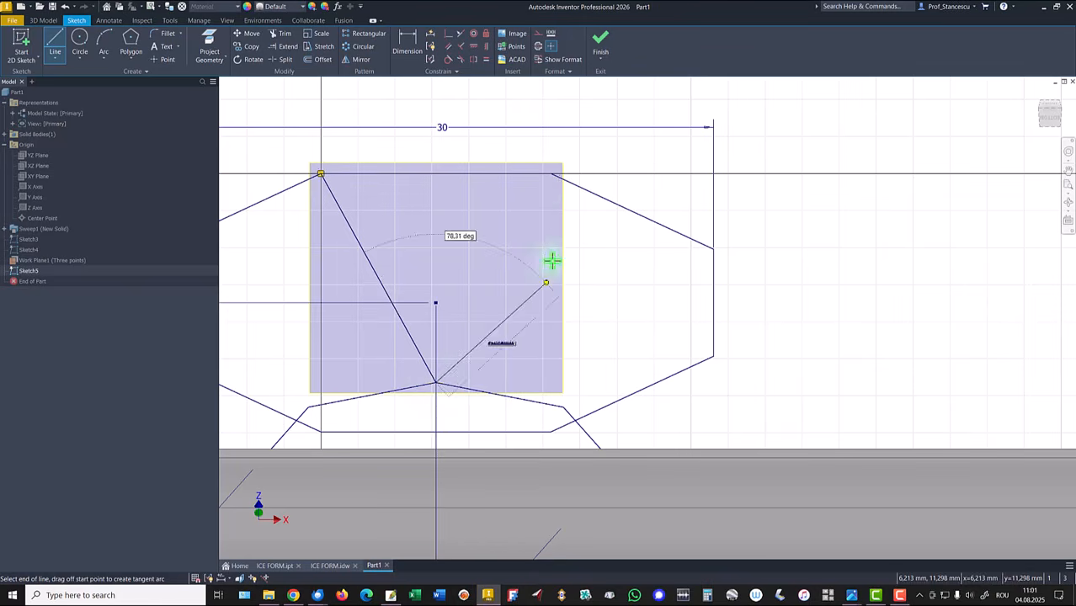
click(549, 173)
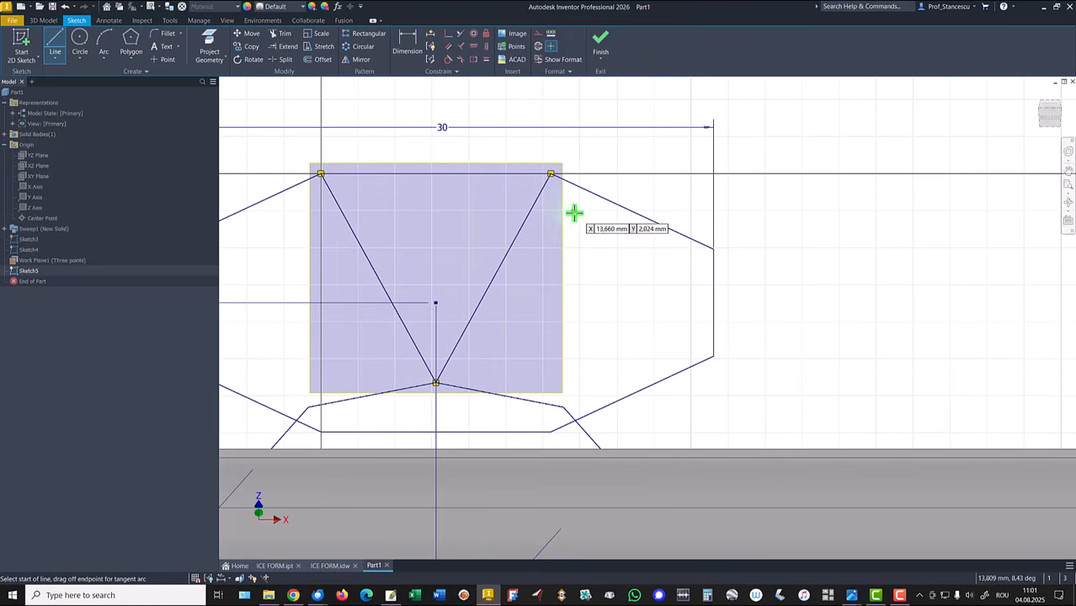
click(603, 46)
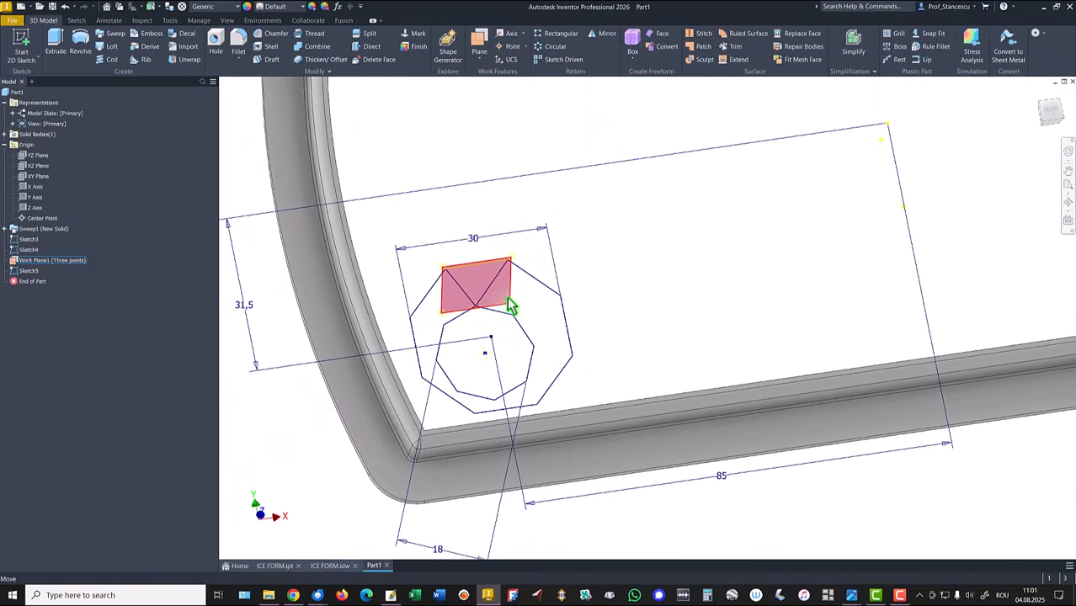
Step: Hide the first work plane and create a boundary patch on the triangular sketch profile
right_click(507, 300)
click(530, 311)
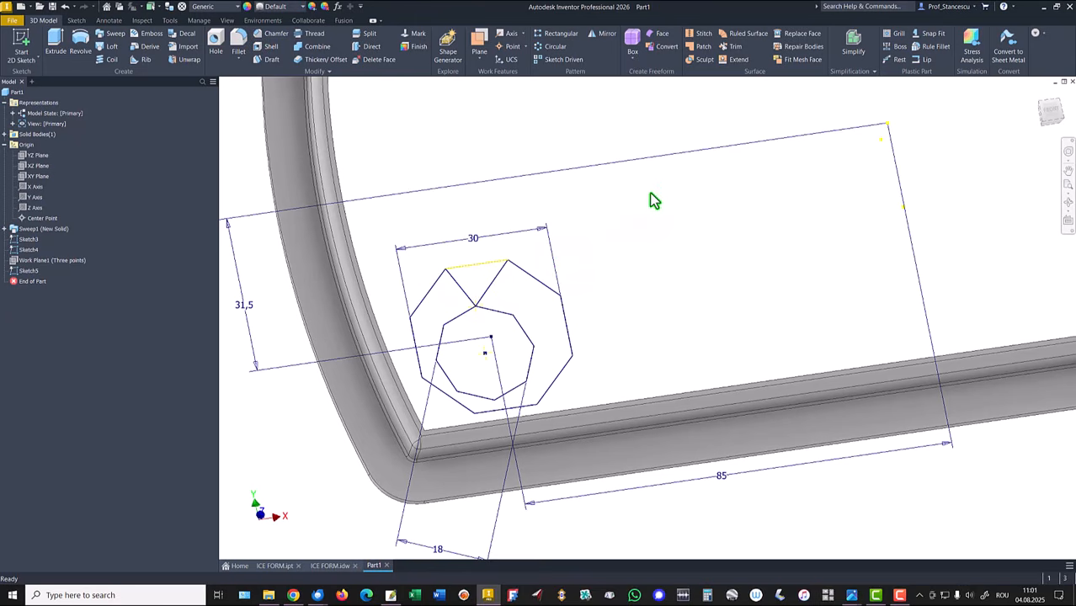
click(704, 48)
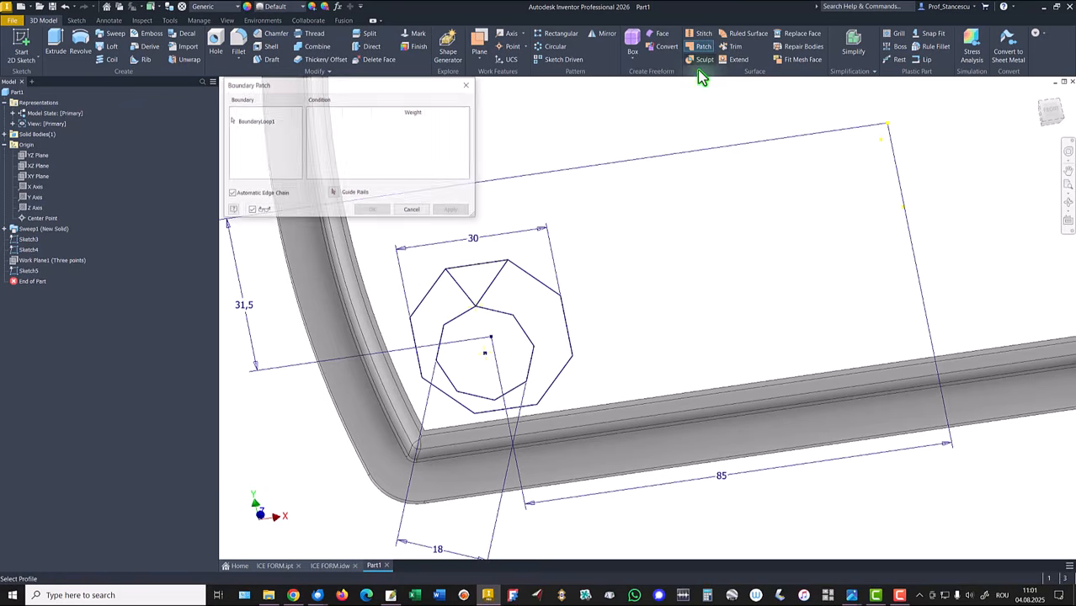
click(500, 268)
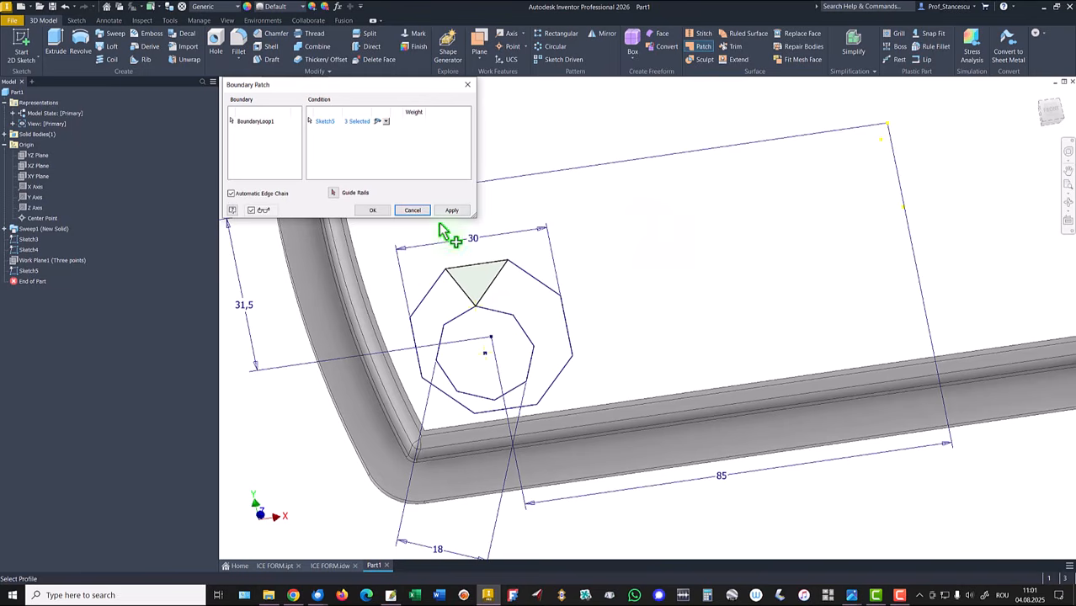
click(378, 211)
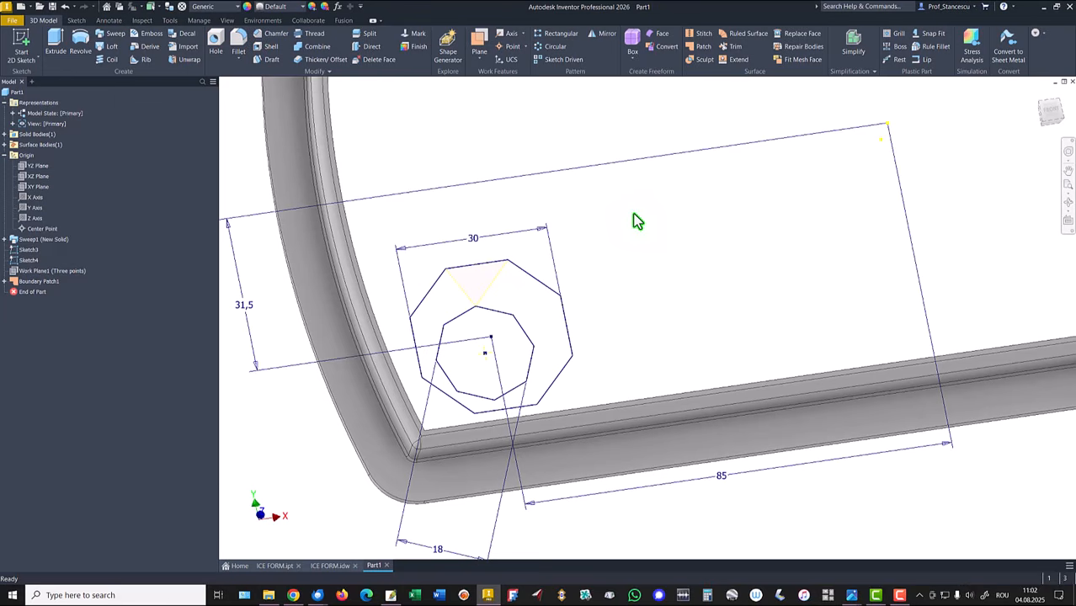
Step: Switch the application's in-canvas color scheme to High Contrast
key(alt)
key(f)
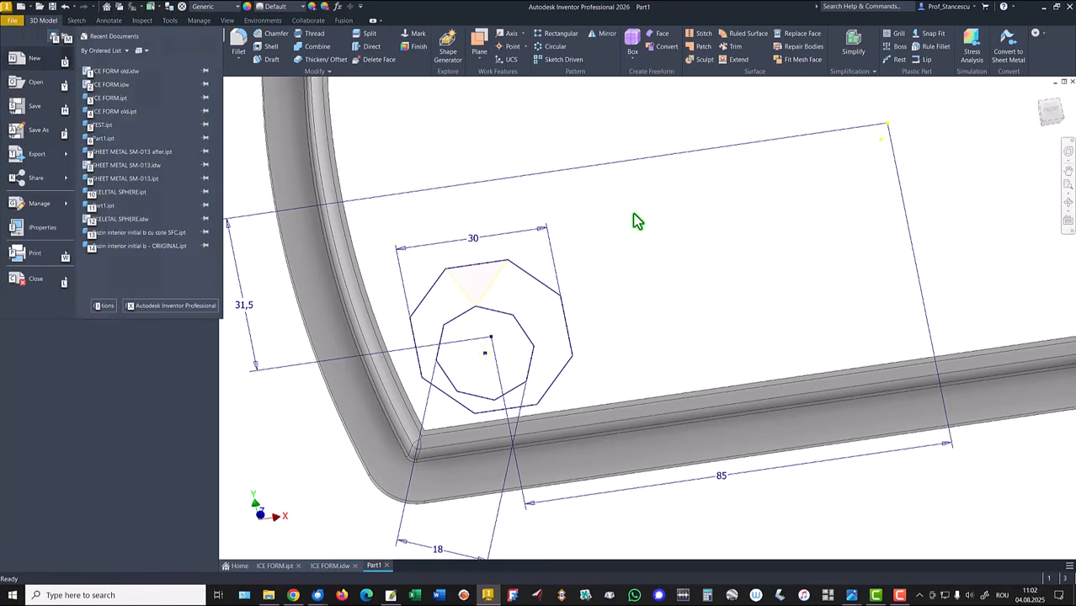
key(Escape)
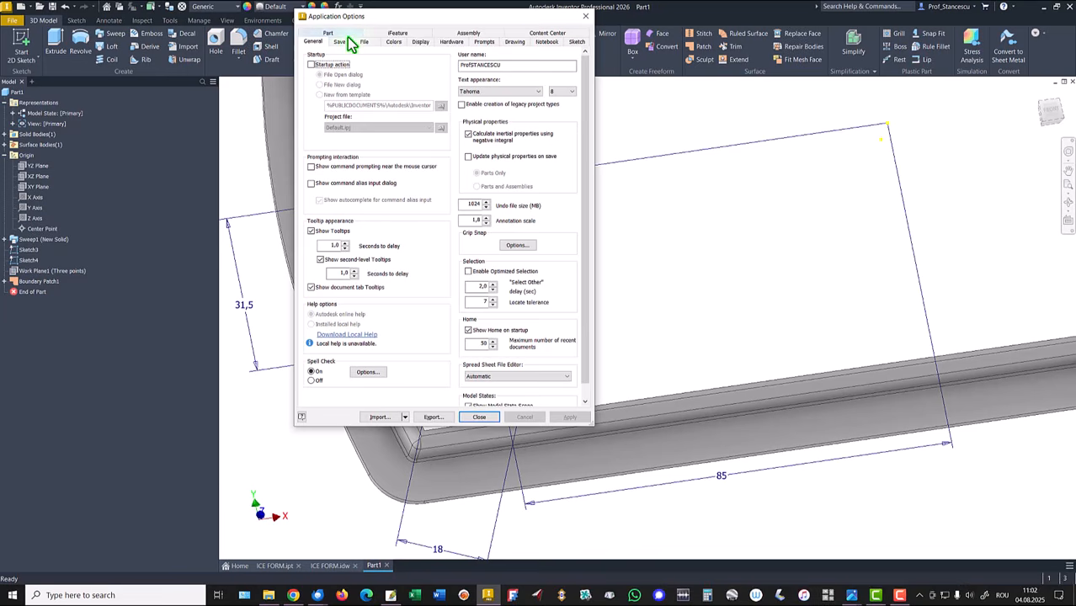
click(394, 41)
click(330, 286)
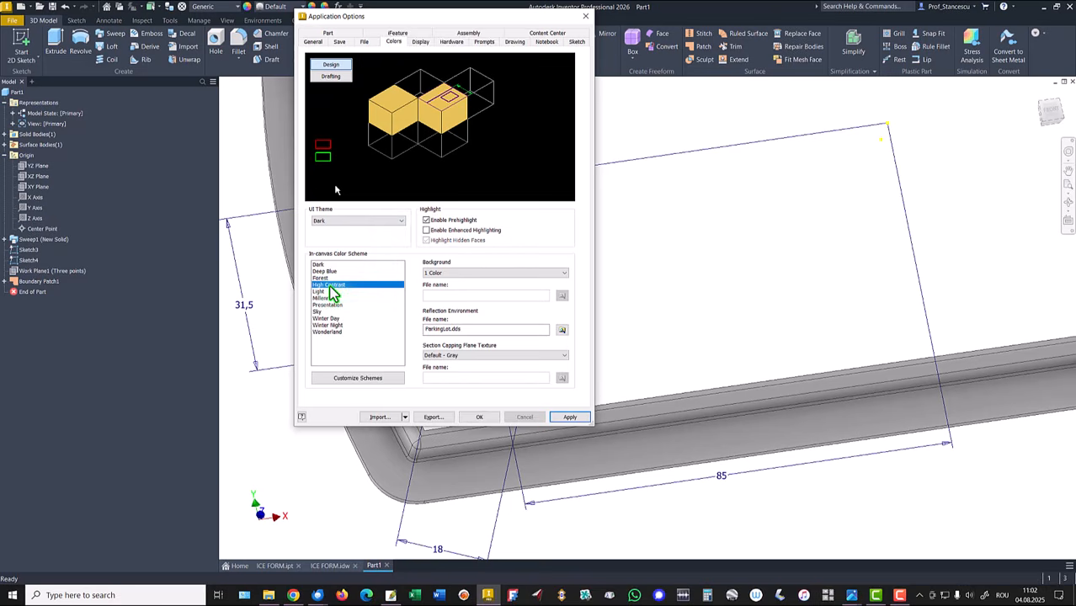
click(472, 420)
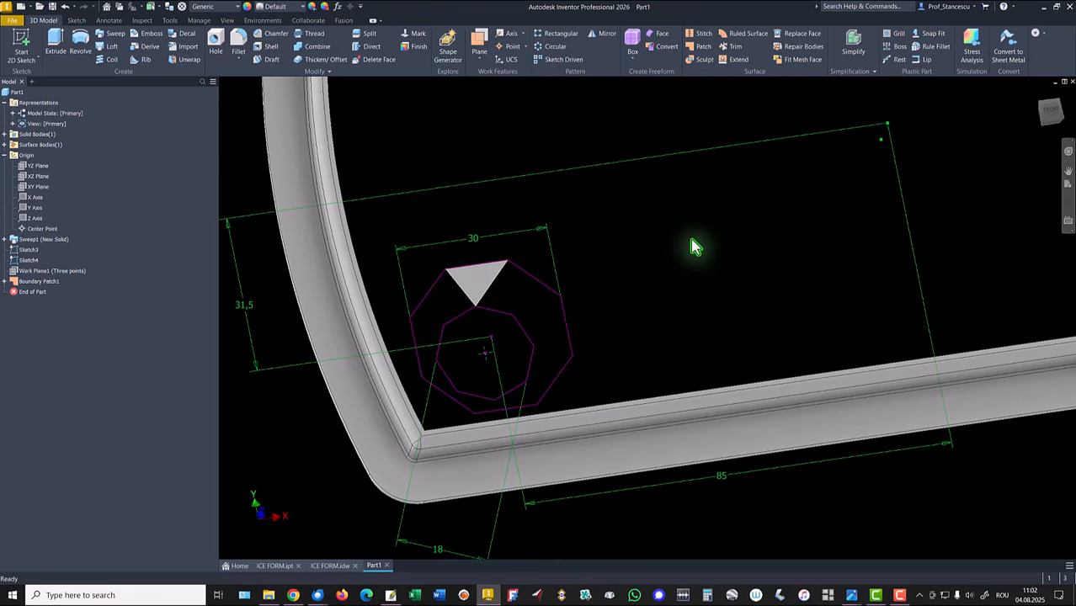
Step: Create a three-point work plane through the triangle's lower vertex, the adjacent outer octagon vertex and the triangle's upper right corner
click(477, 42)
scroll(476, 327, up, 2)
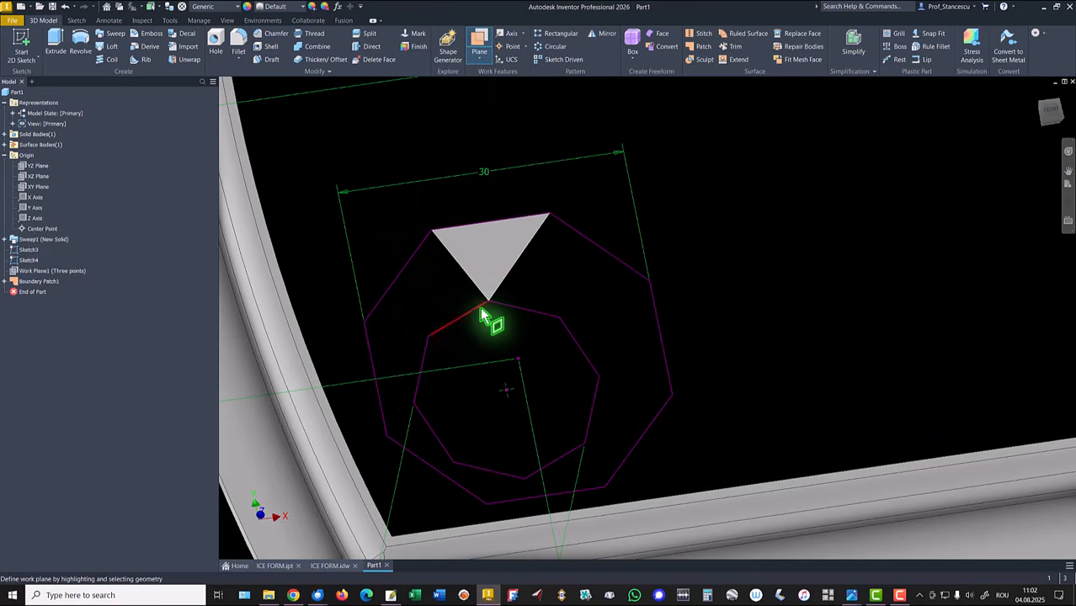
click(488, 303)
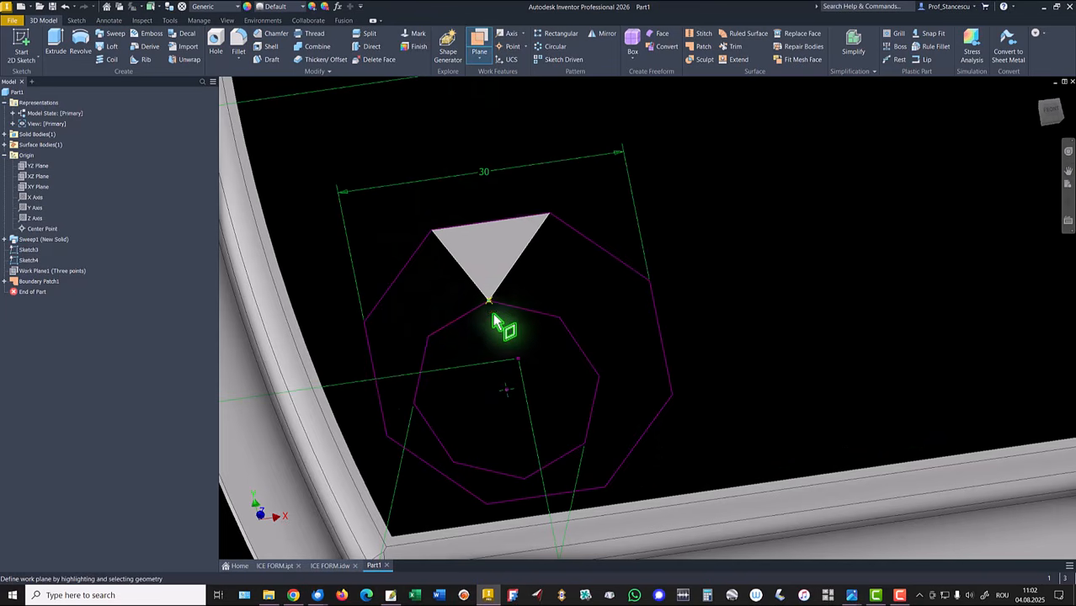
click(560, 317)
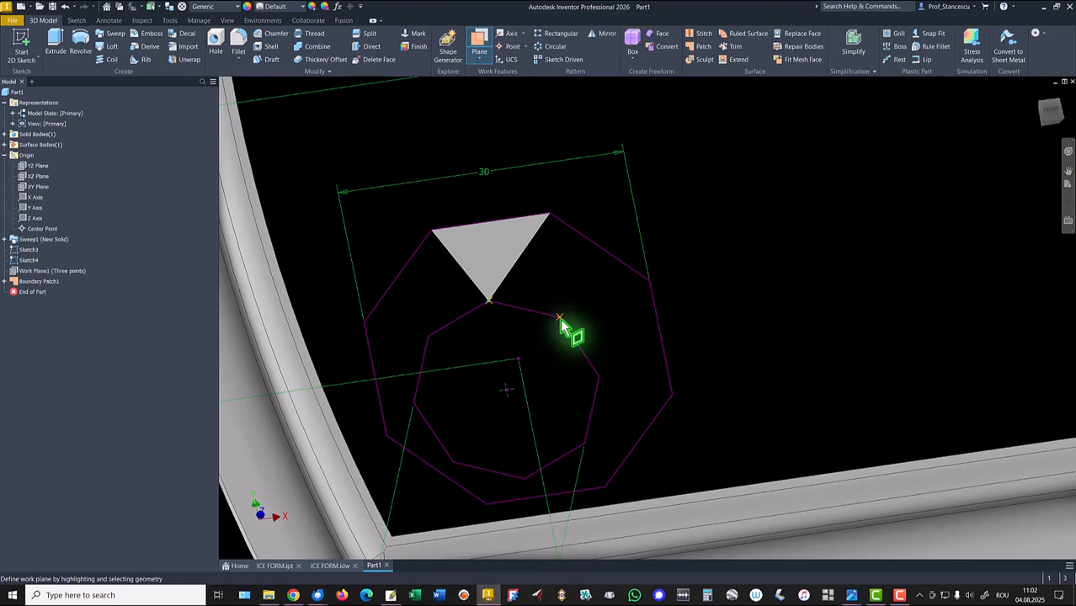
click(552, 218)
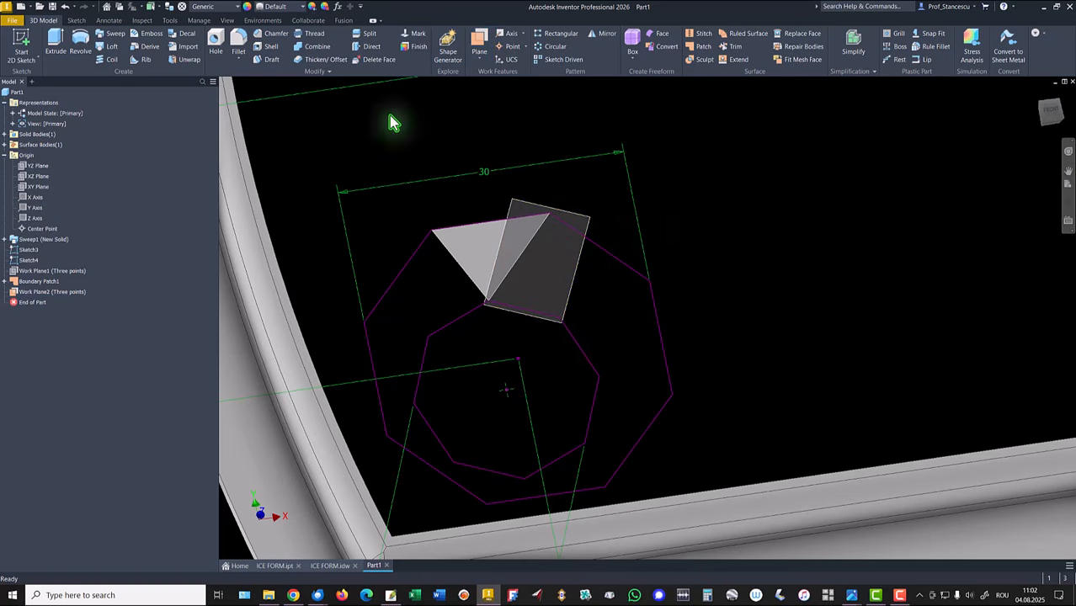
Step: Start a new sketch on the new work plane and return to the previous view
click(572, 270)
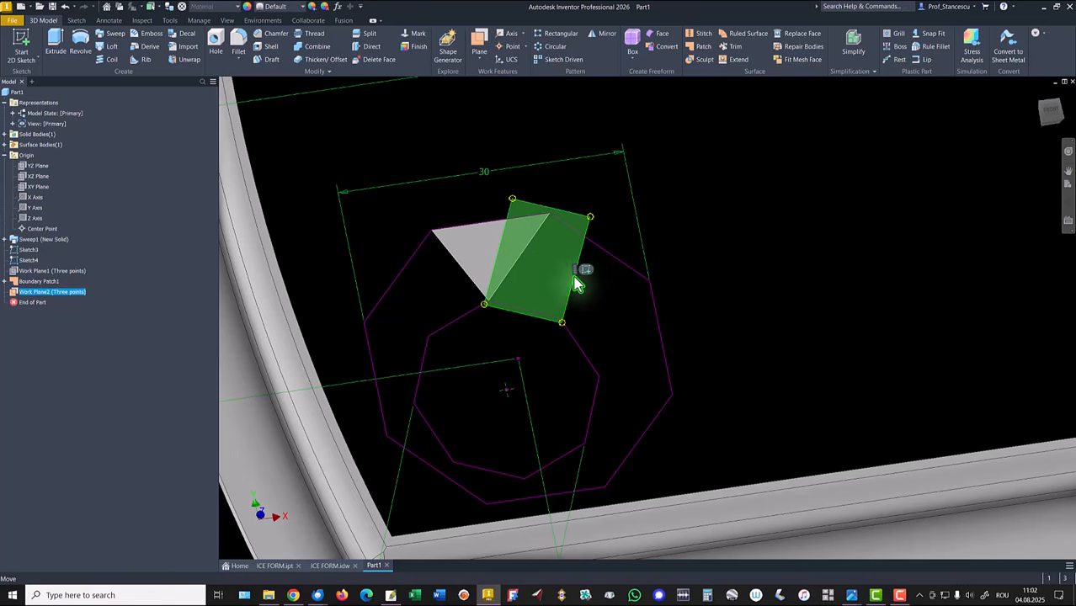
click(588, 271)
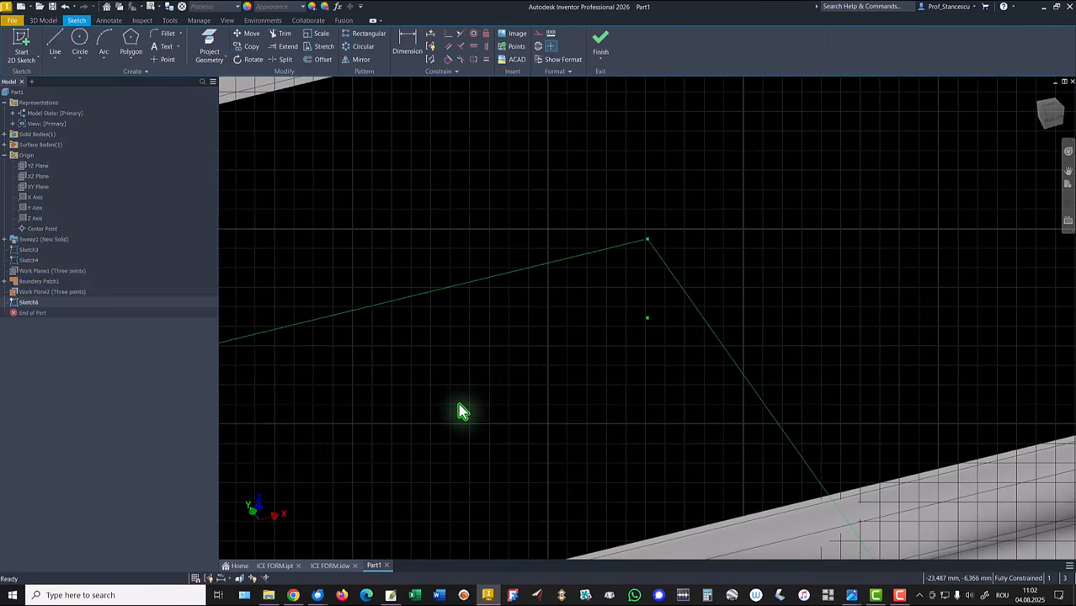
key(F5)
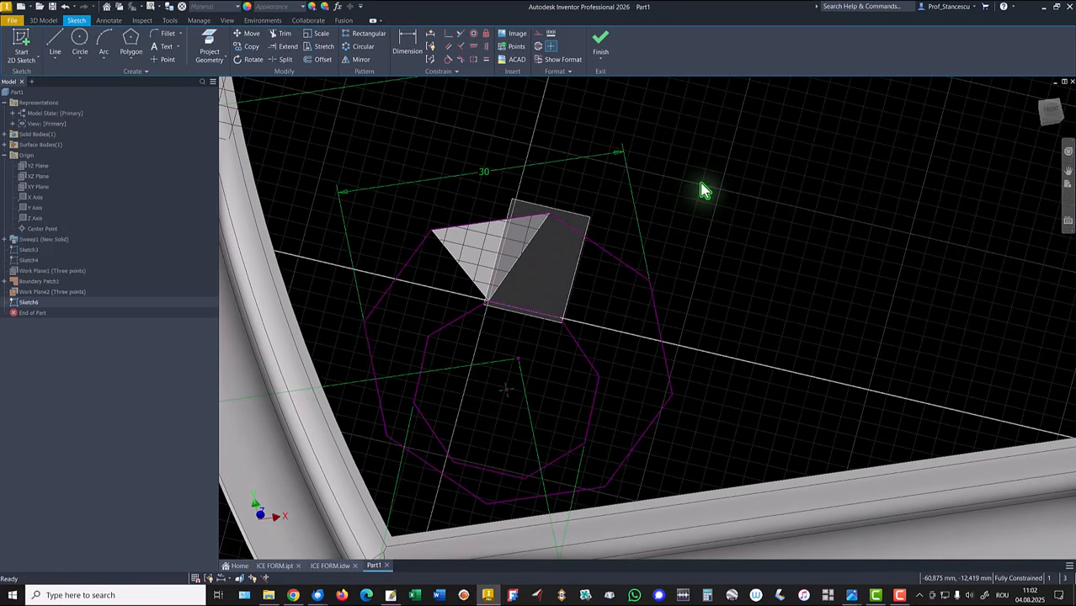
Step: Project the outer octagon edge lying between the triangle's lower vertex and the adjacent octagon vertex into the sketch
click(207, 49)
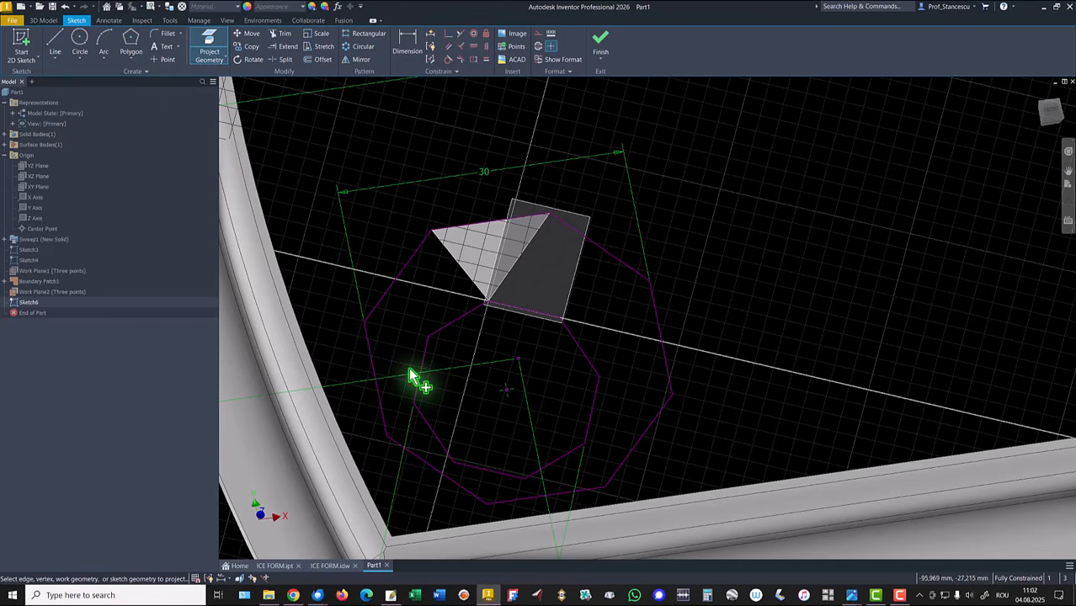
click(526, 315)
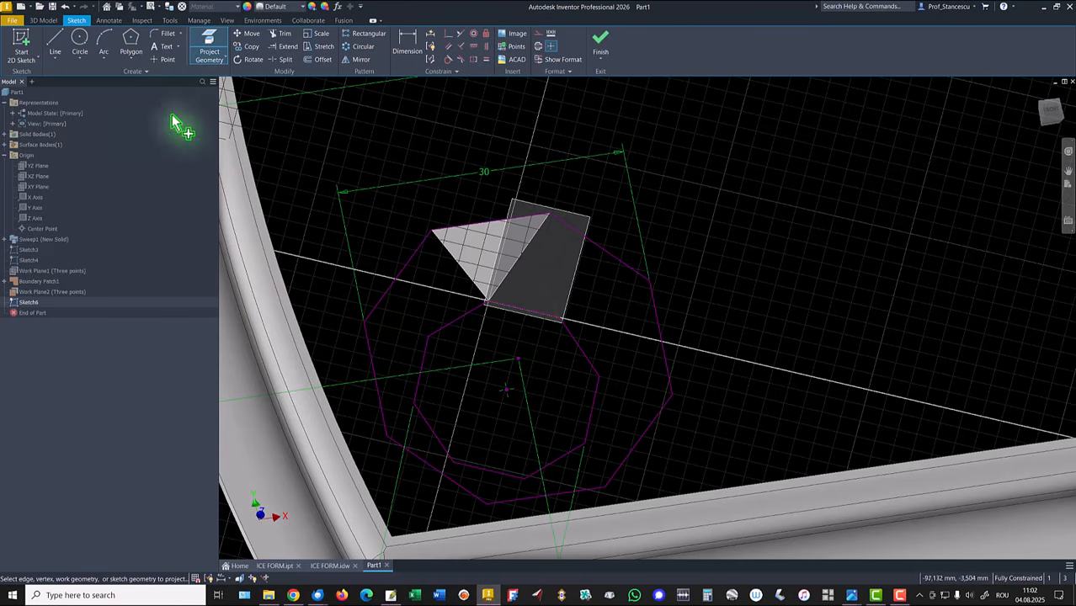
click(52, 48)
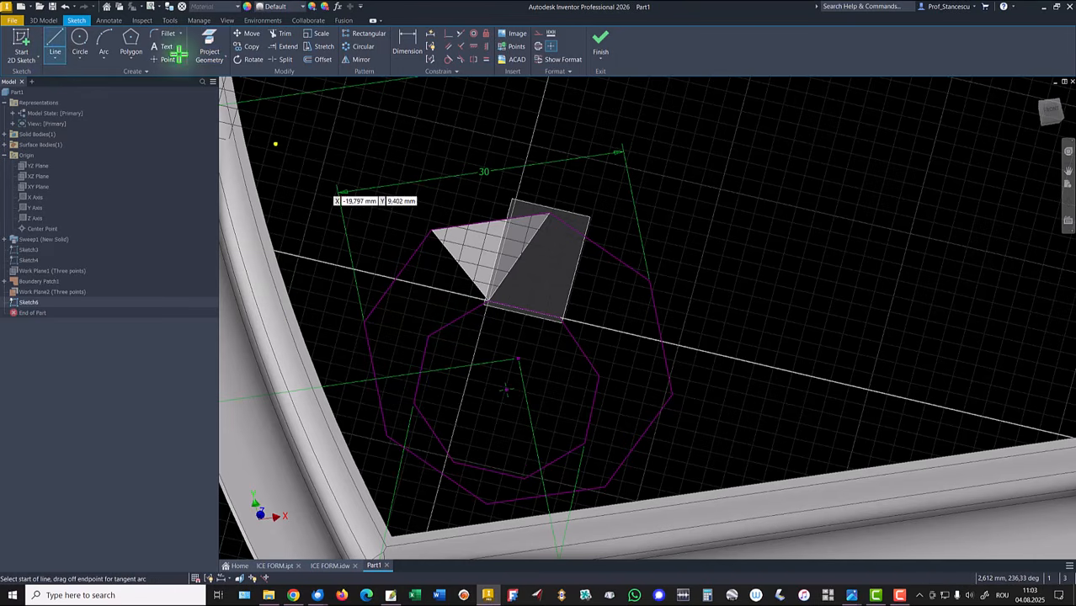
click(209, 49)
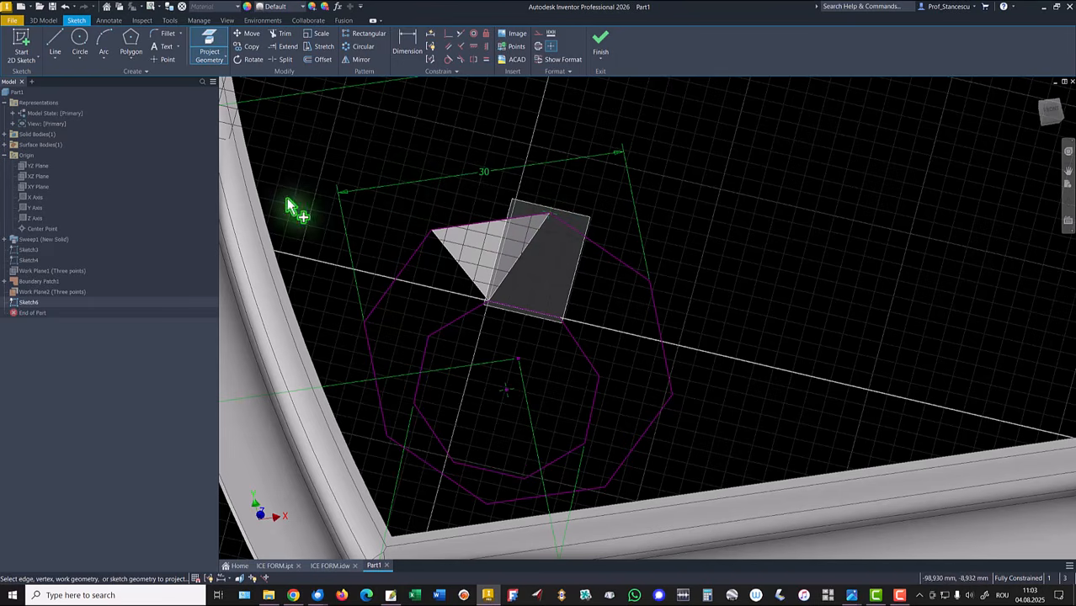
click(60, 42)
Step: Sketch two lines from the triangle's lower vertex to its upper right corner and down to the adjacent octagon vertex, and finish the sketch
click(488, 301)
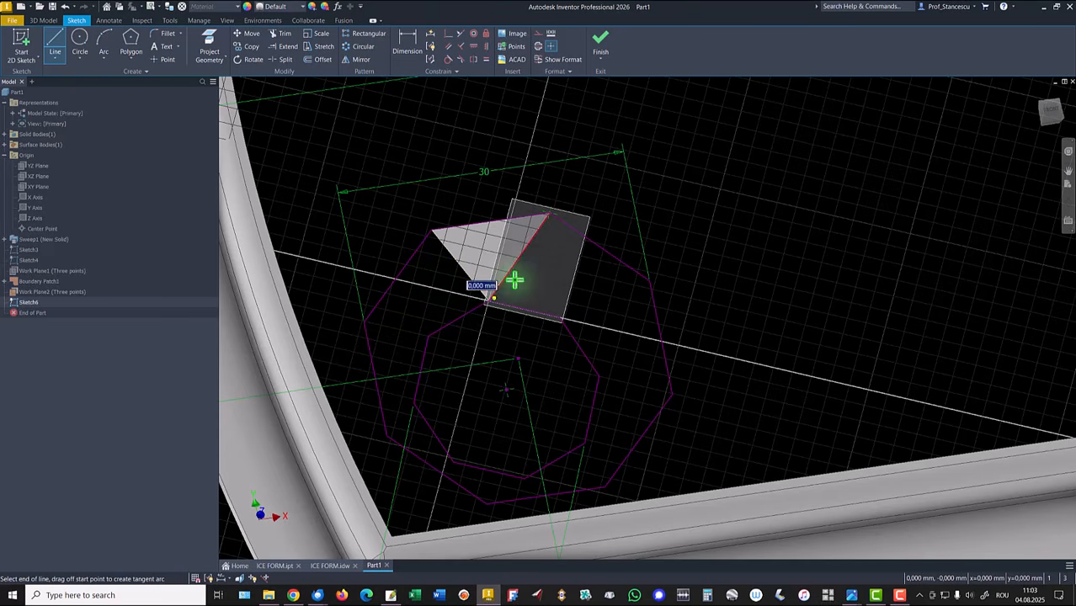
click(548, 213)
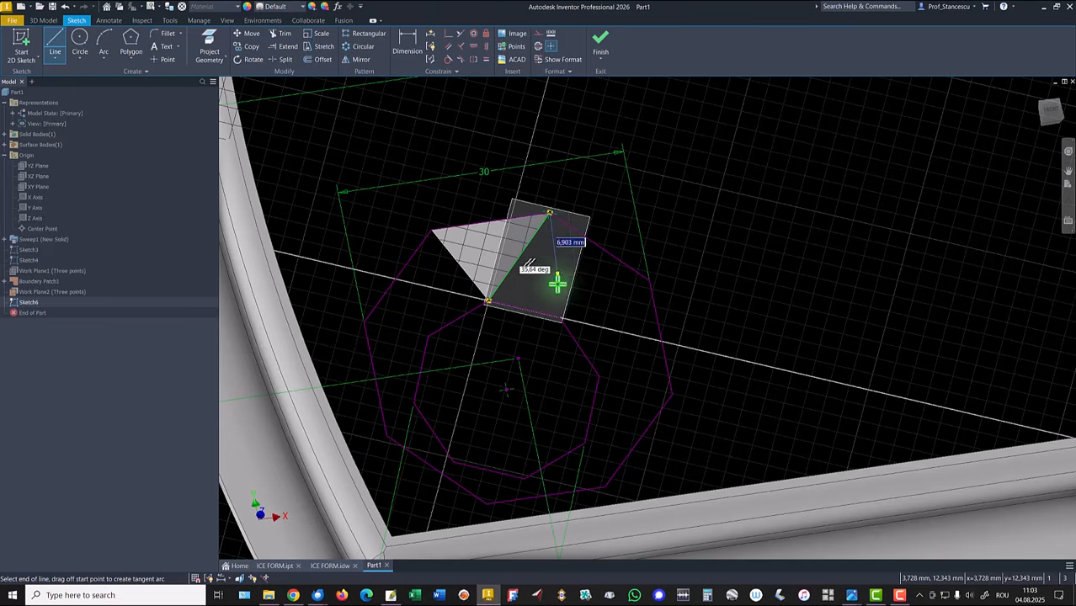
click(559, 318)
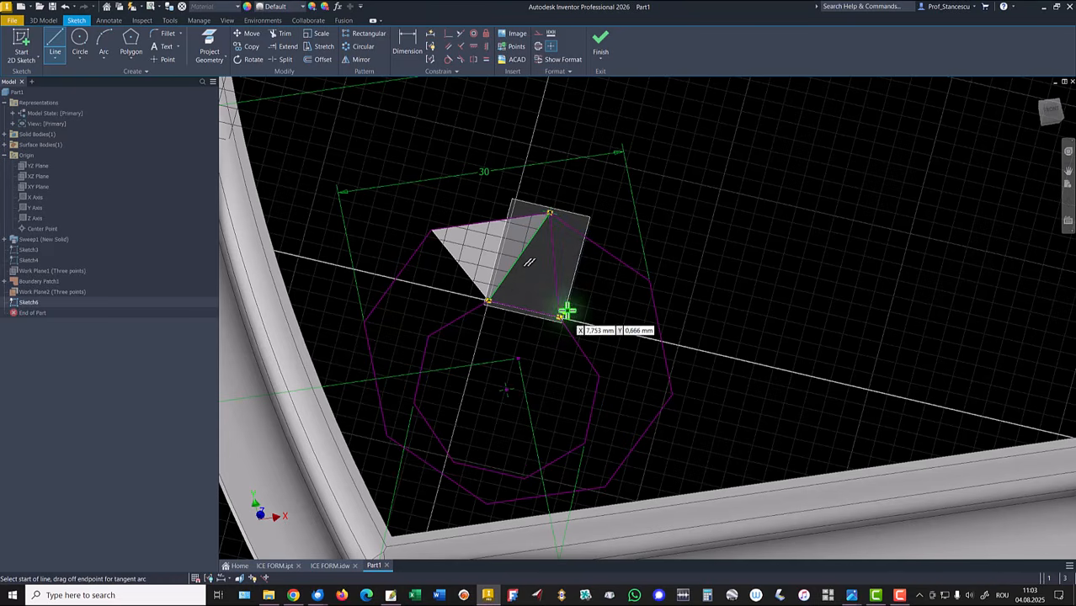
right_click(762, 170)
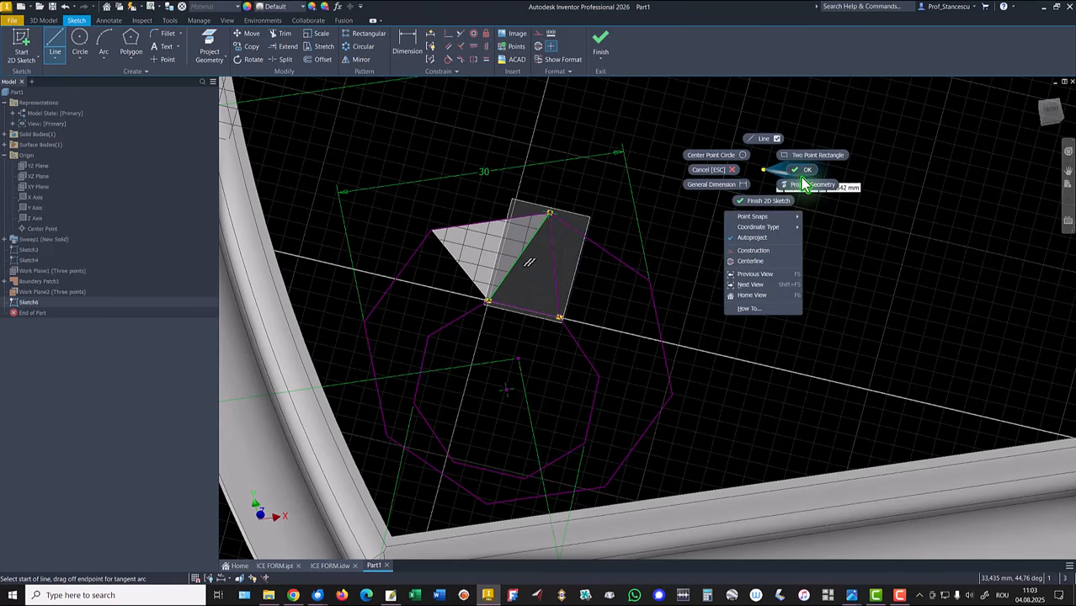
click(802, 181)
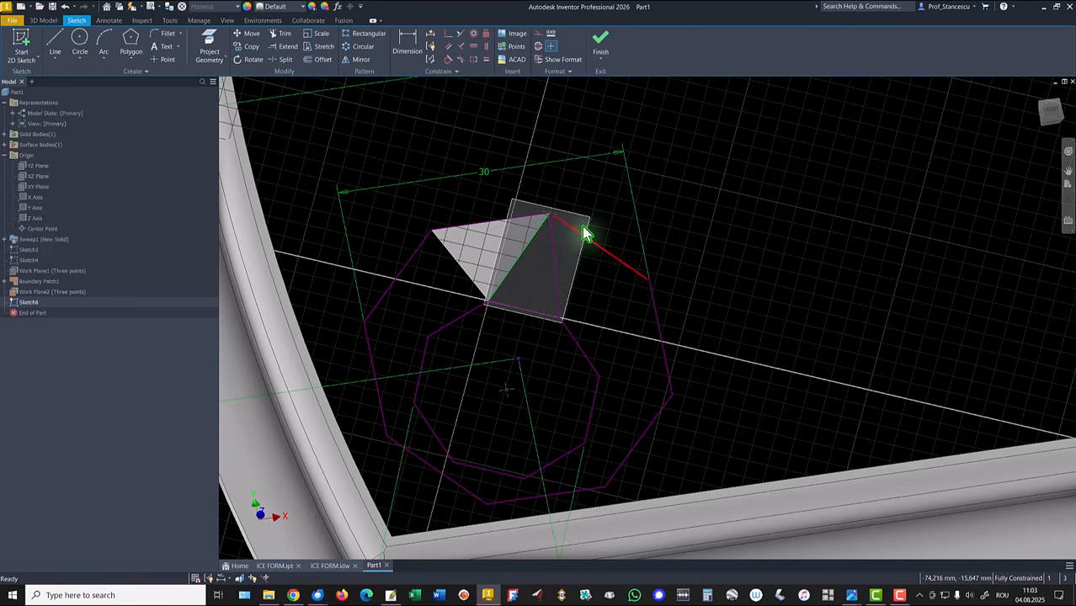
click(599, 46)
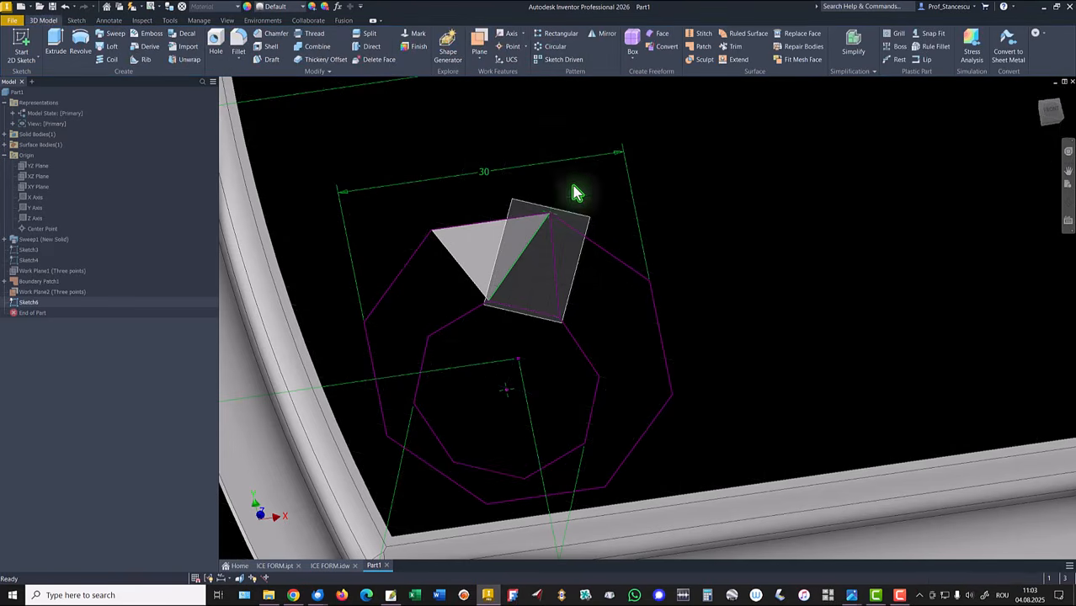
Step: Hide the new three-point work plane
right_click(592, 233)
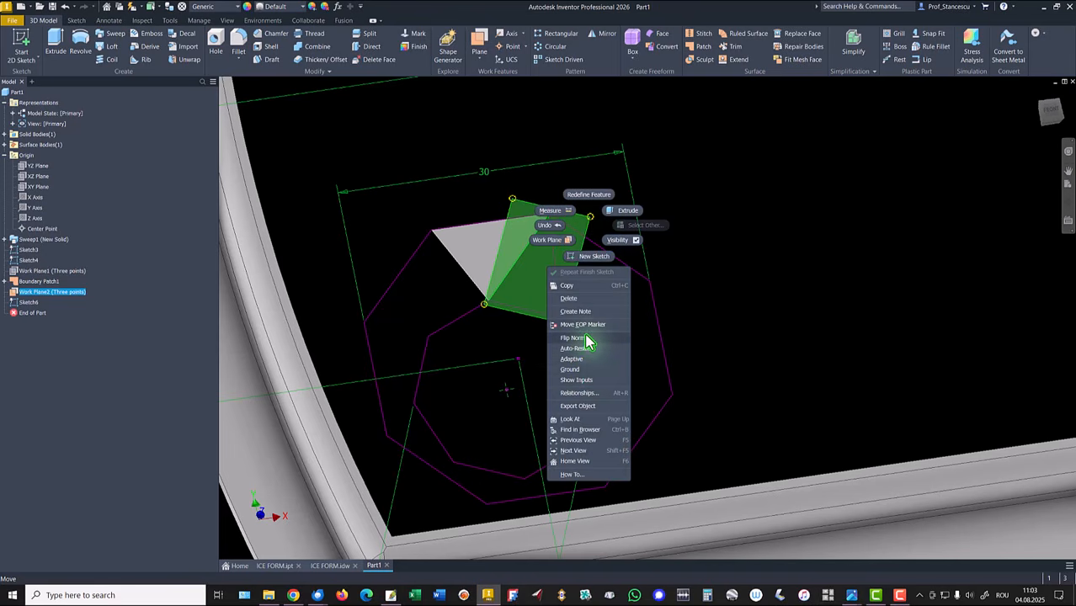
click(624, 240)
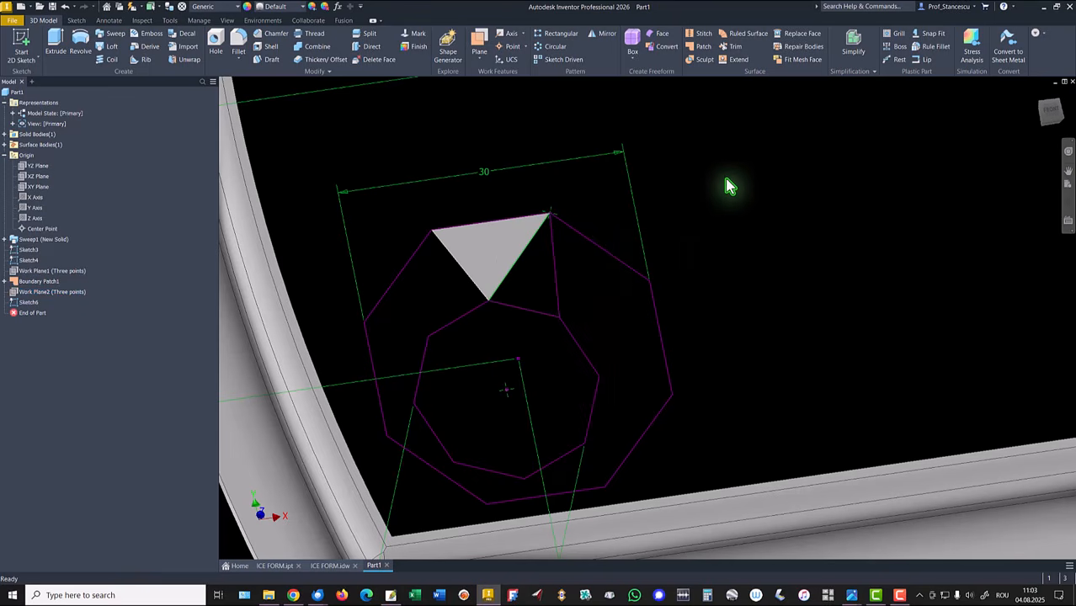
Step: Create a boundary patch filling the new triangular sketch profile beside the first triangle
click(703, 47)
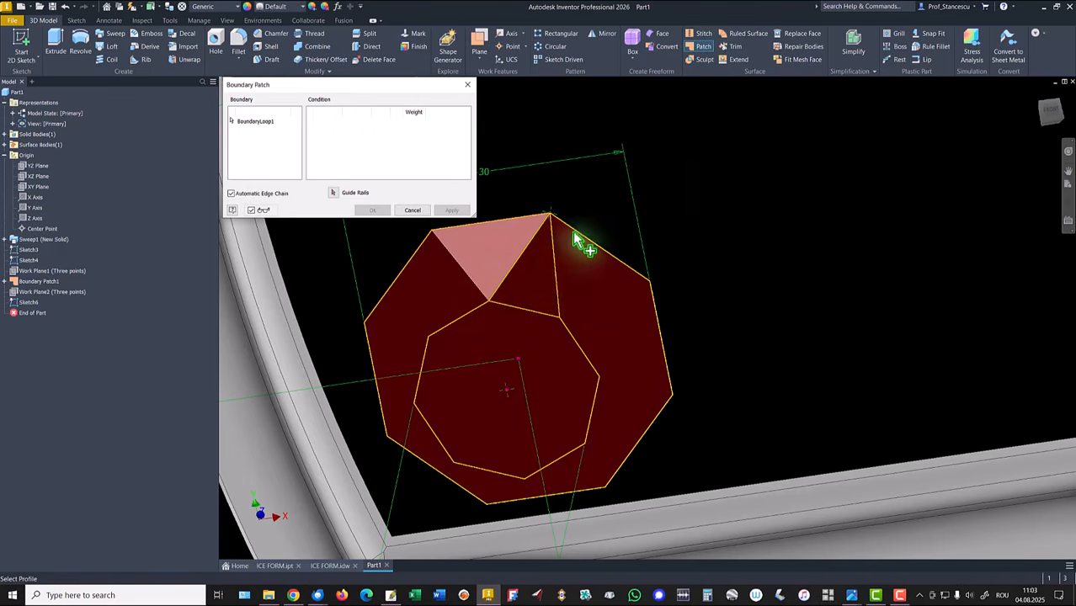
shift+middle_drag(583, 243, 805, 295)
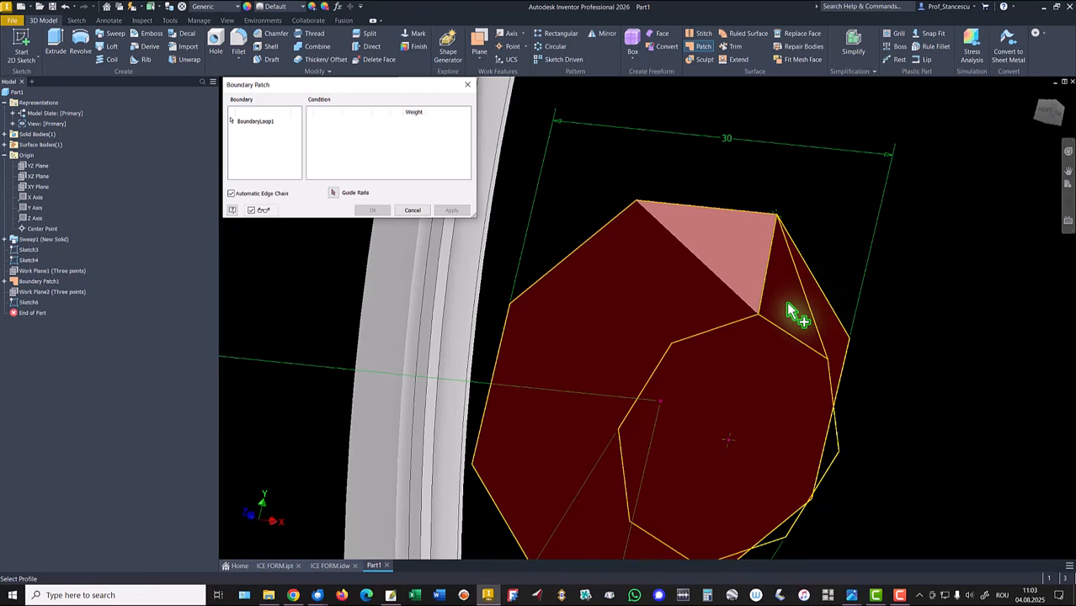
mouse_move(787, 304)
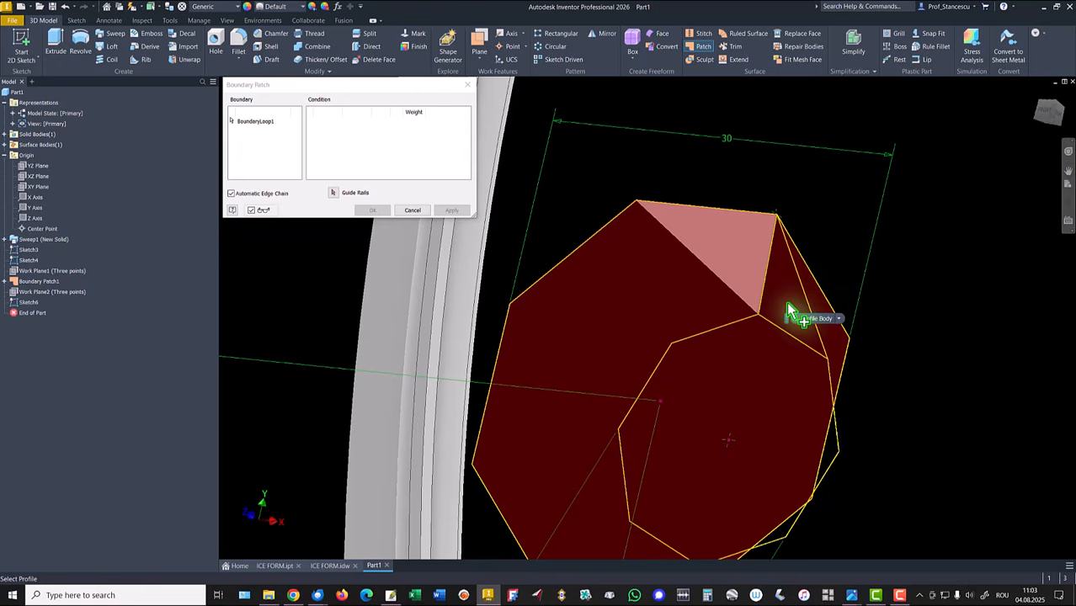
click(839, 321)
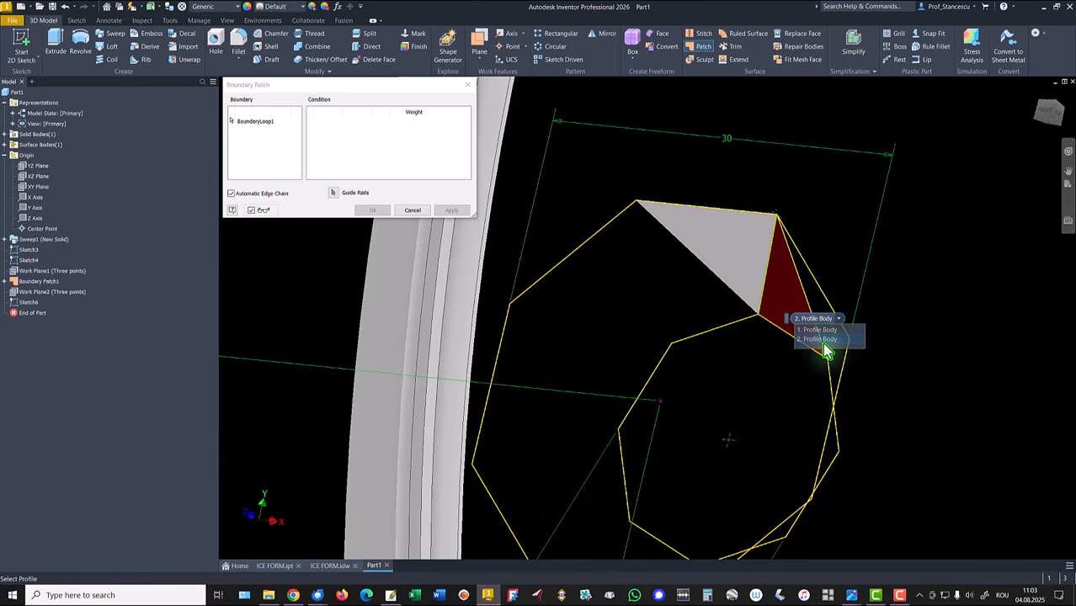
click(821, 340)
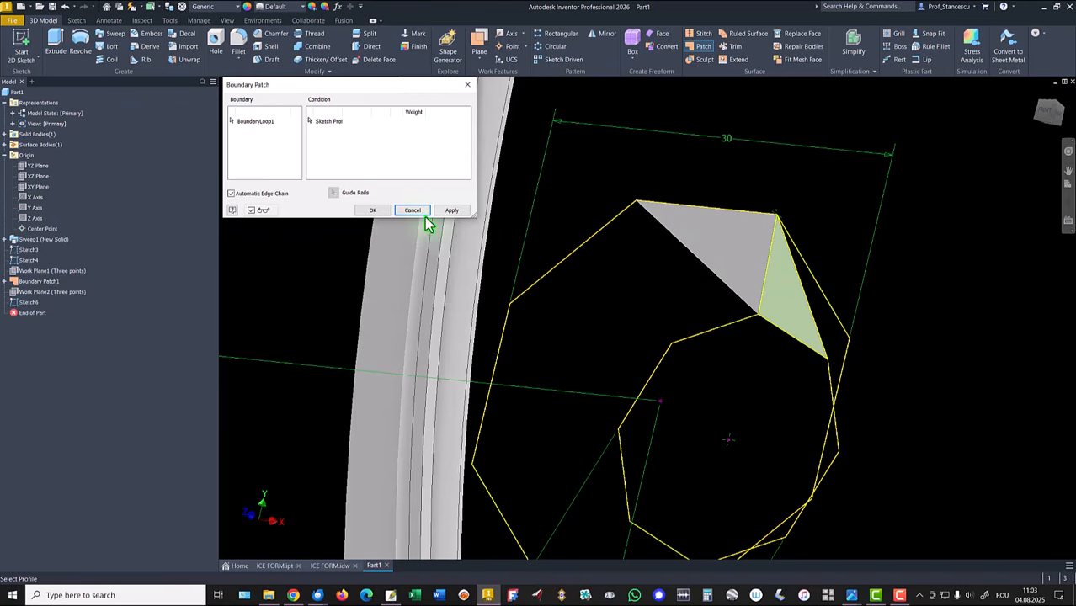
click(372, 210)
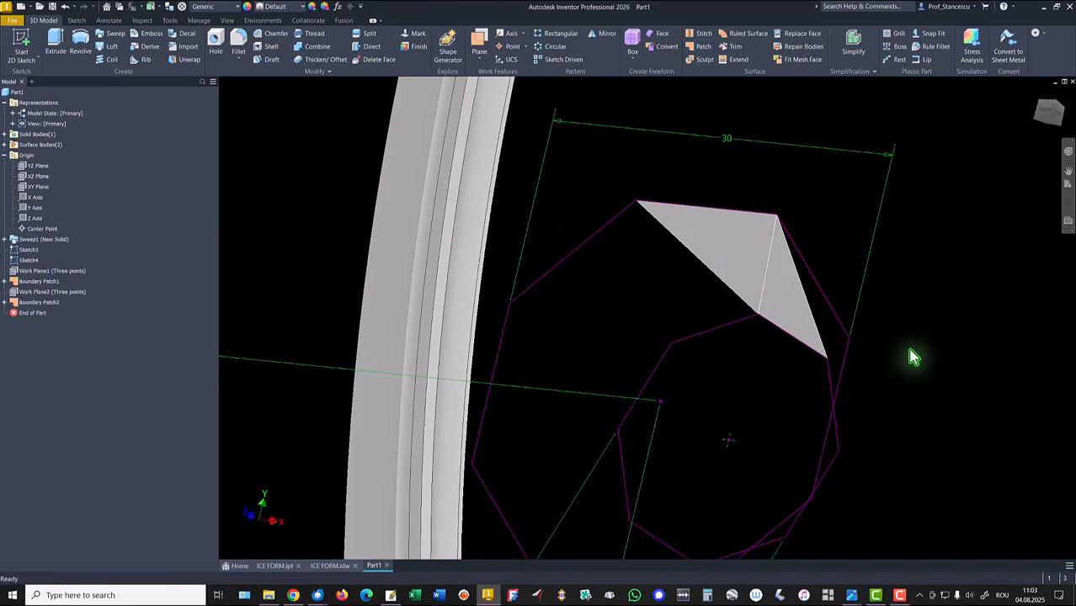
Step: Stitch the two triangular boundary patches into one surface
middle_drag(934, 370, 935, 293)
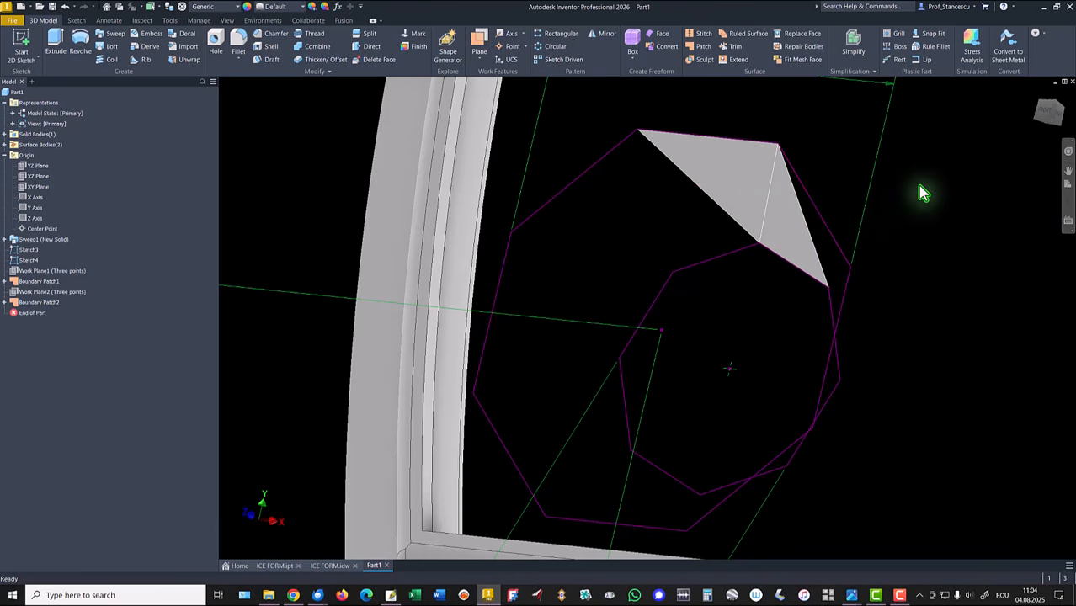
click(704, 36)
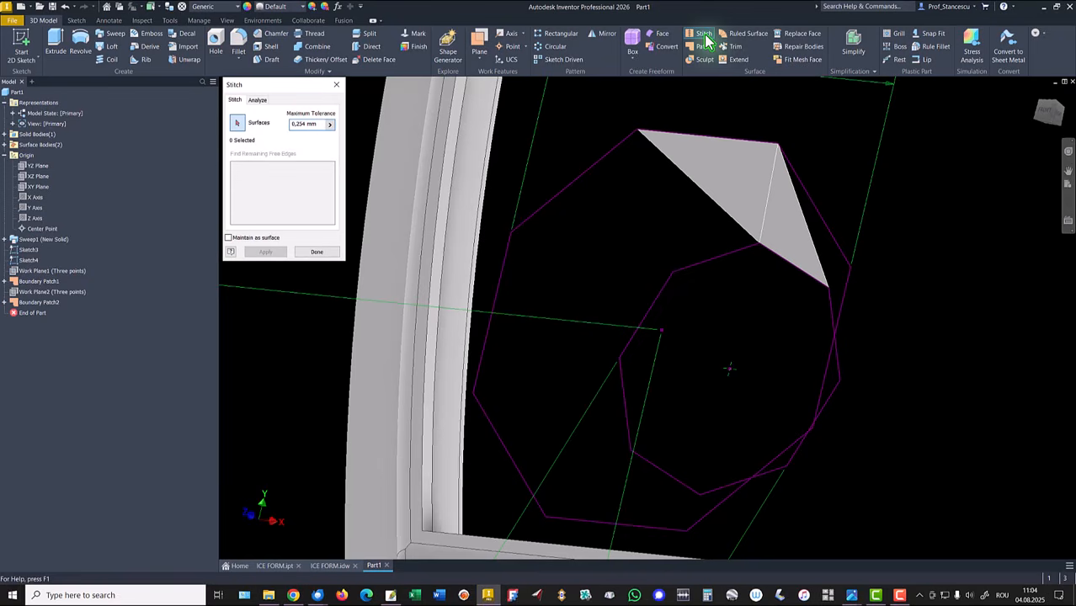
click(727, 180)
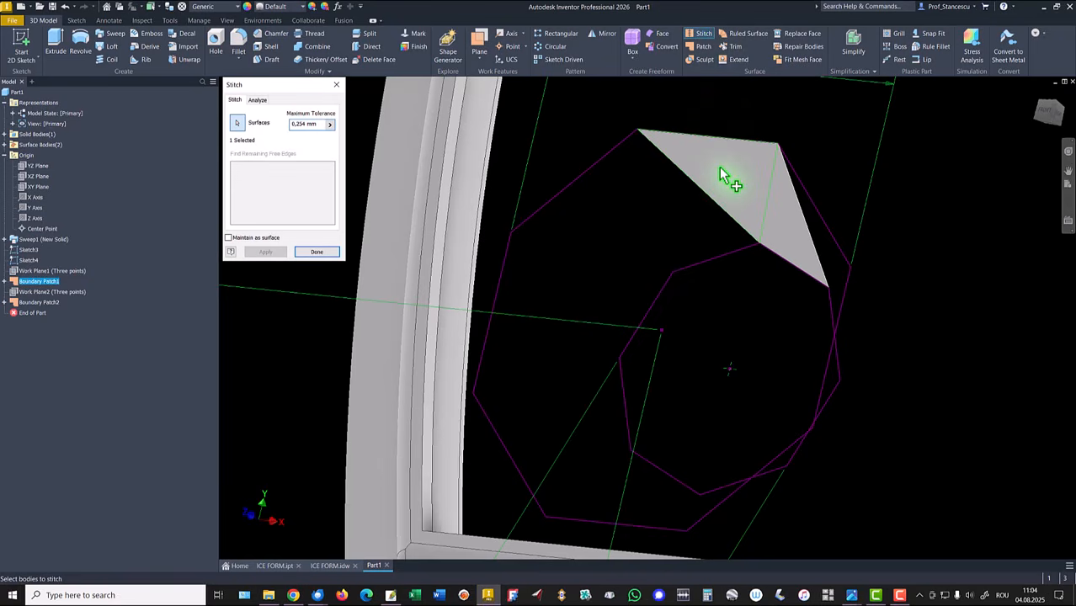
click(782, 226)
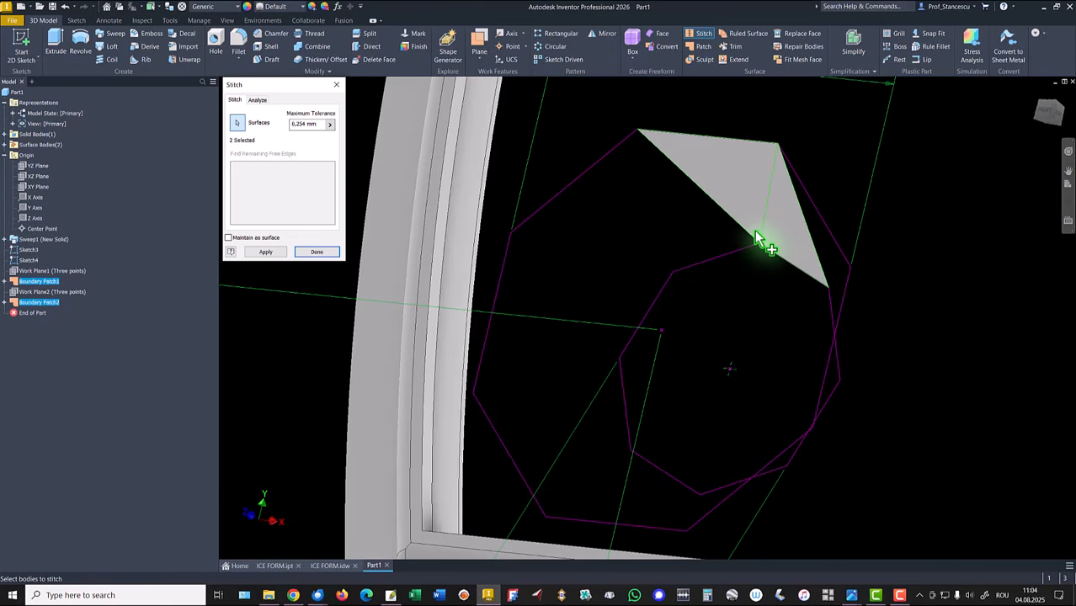
click(270, 255)
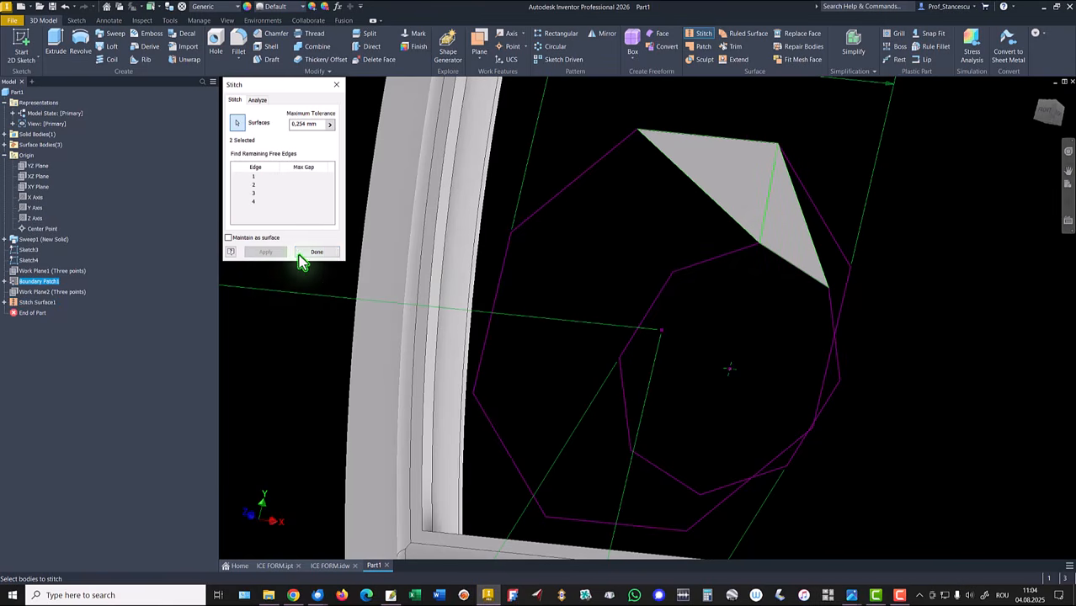
click(332, 253)
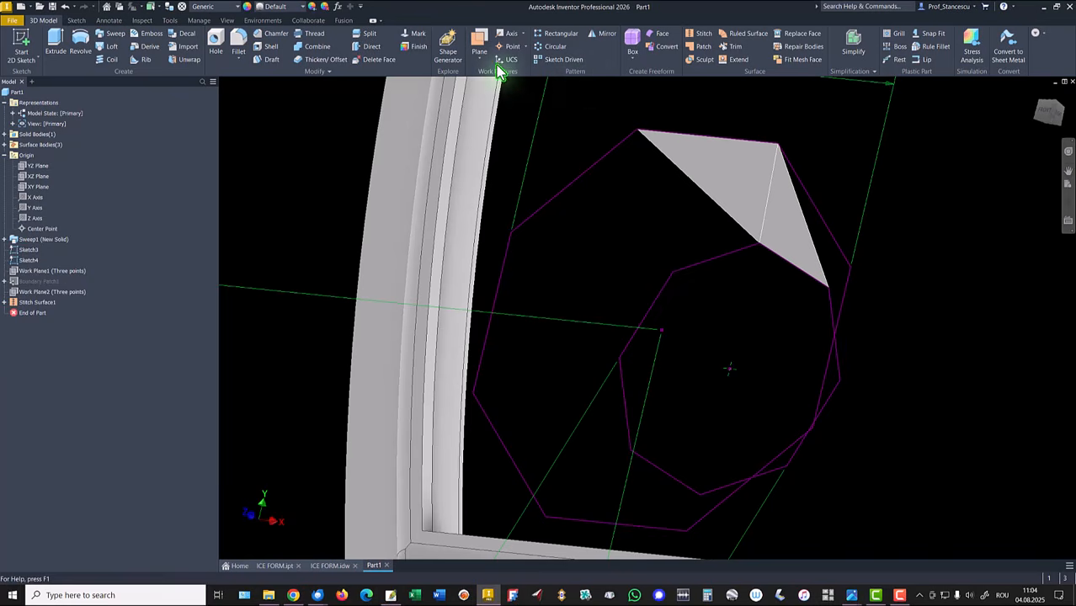
Step: Create a work axis through the projected sketch point and the octagon's center point
click(509, 37)
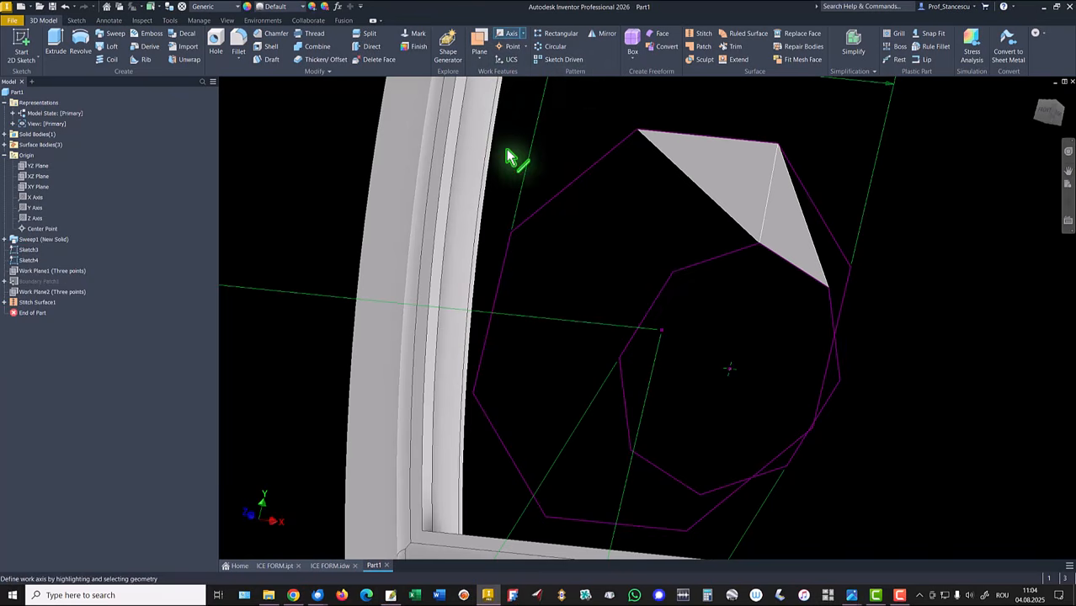
click(662, 330)
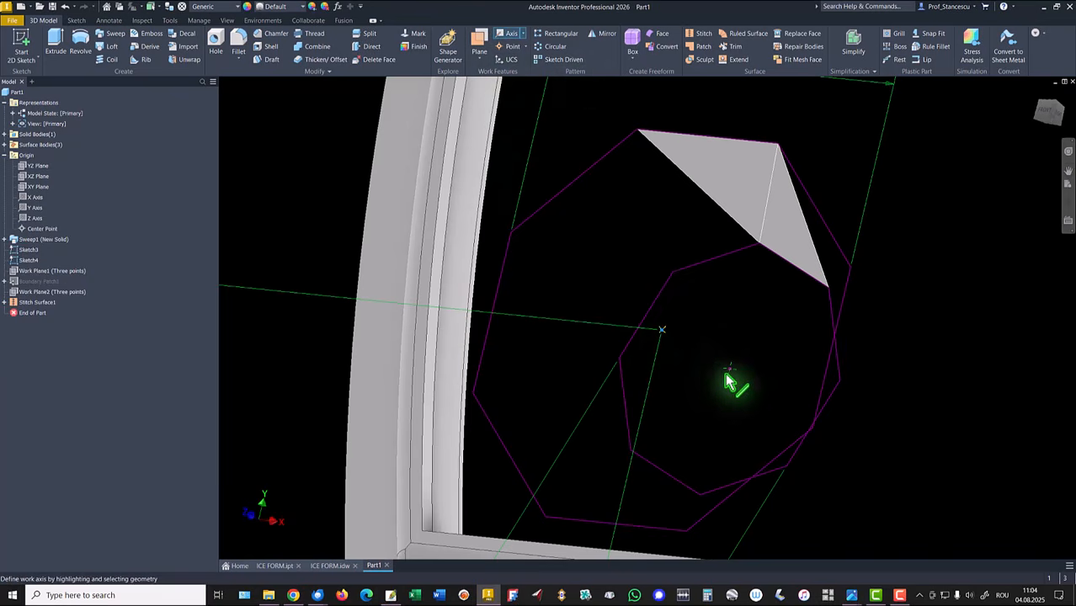
click(729, 369)
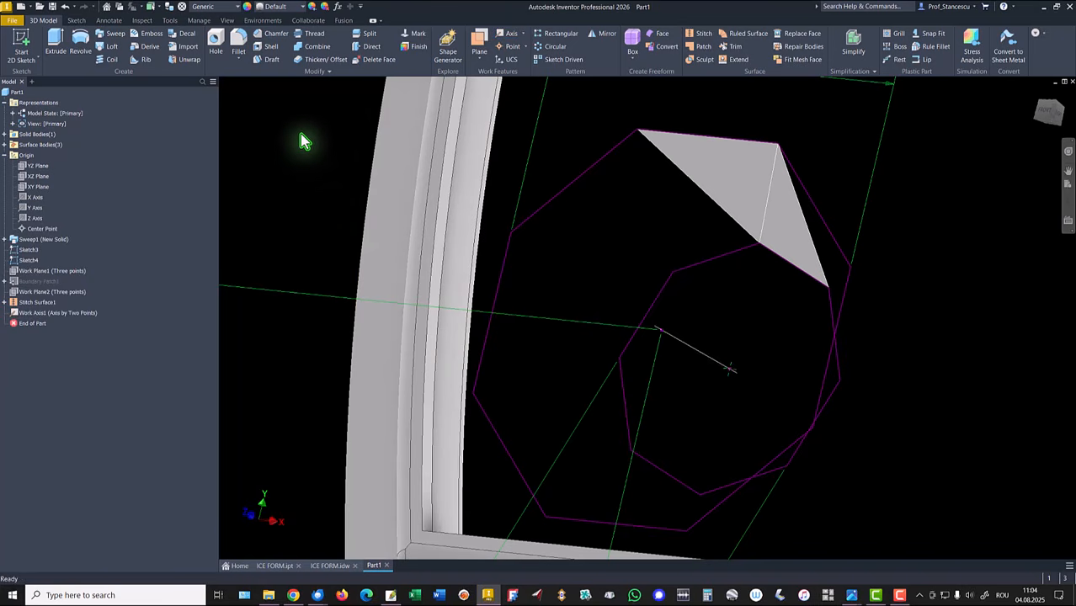
Step: Circular-pattern the stitched surface around the new work axis with a count of 8 over 360 deg
click(558, 47)
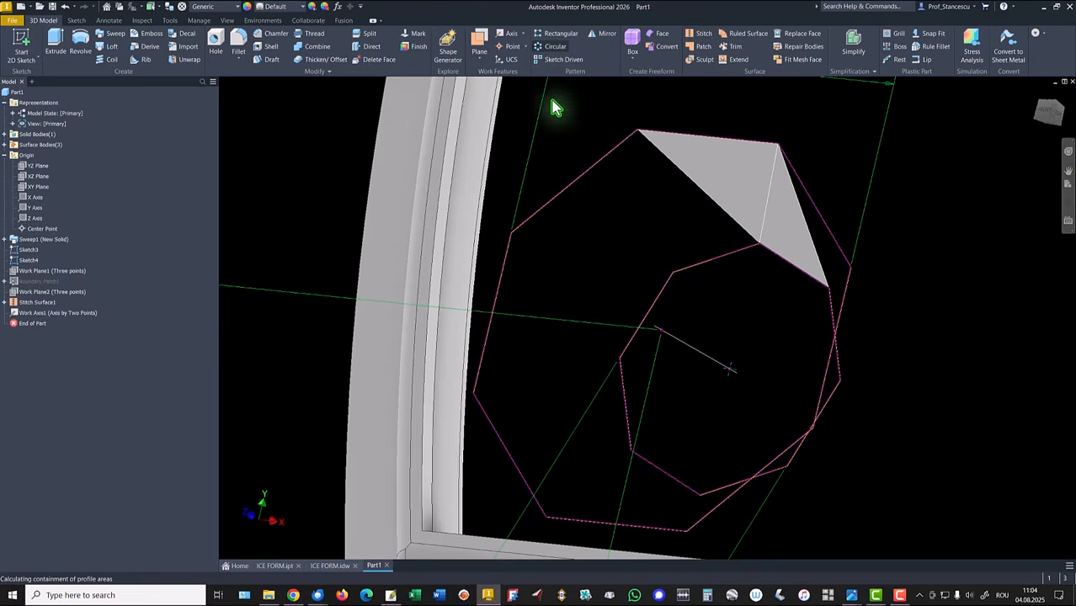
click(737, 183)
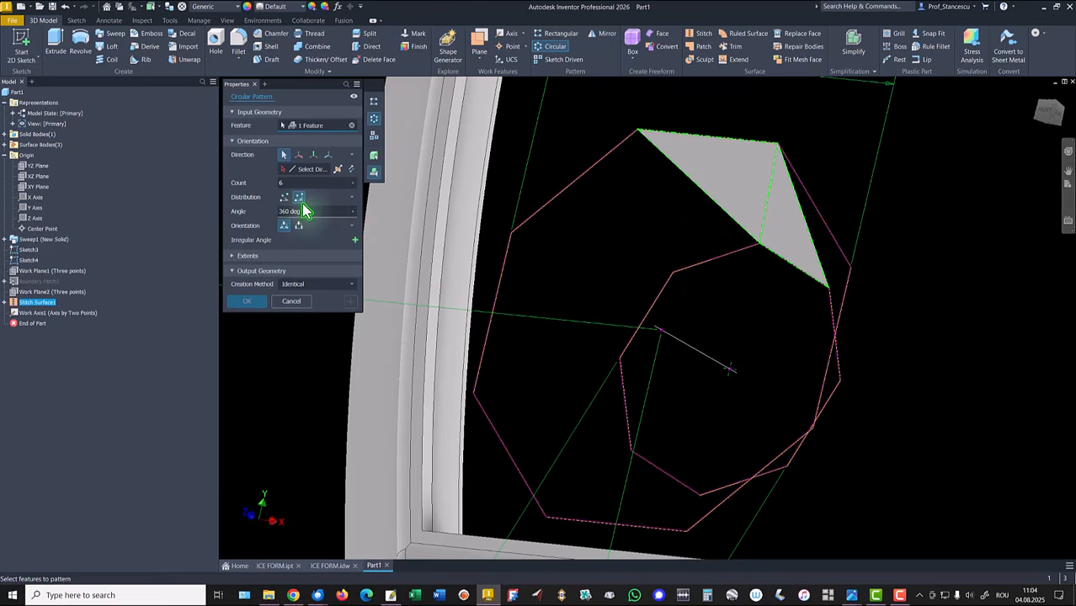
click(311, 170)
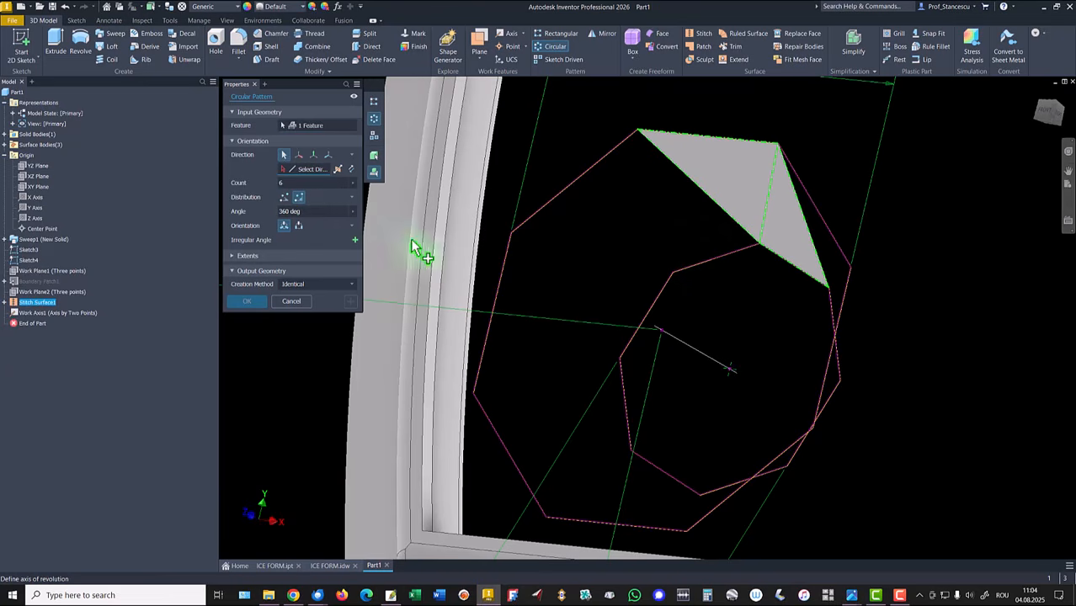
click(689, 350)
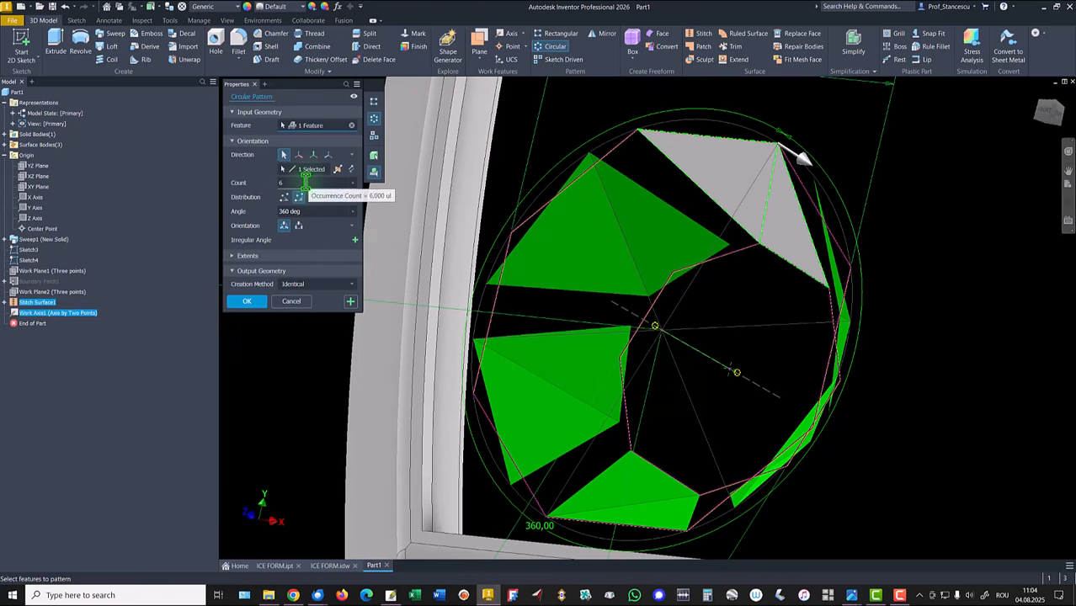
drag(292, 183, 240, 199)
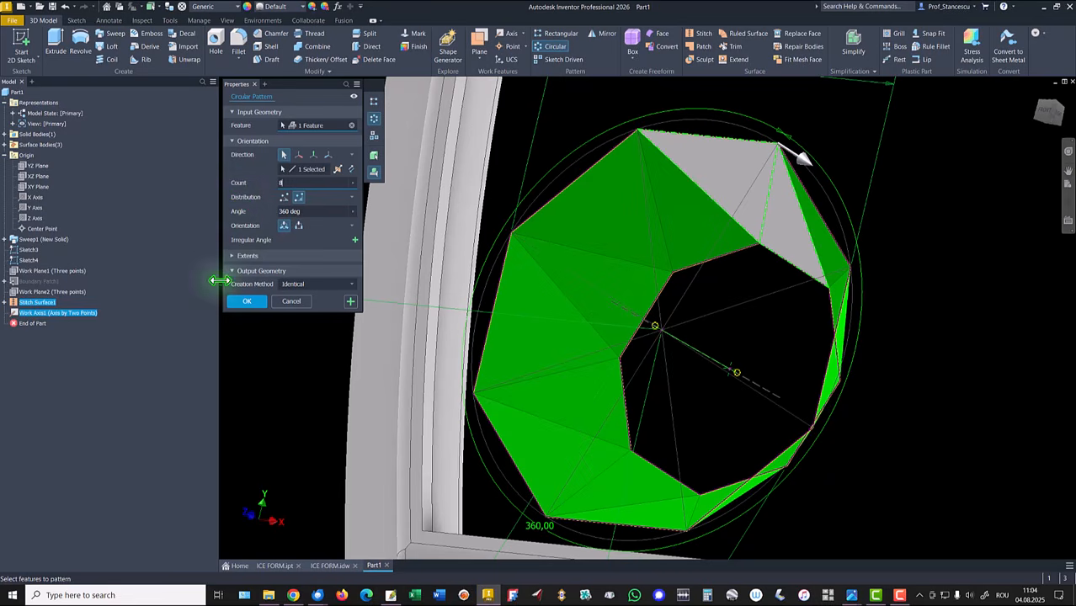
click(245, 305)
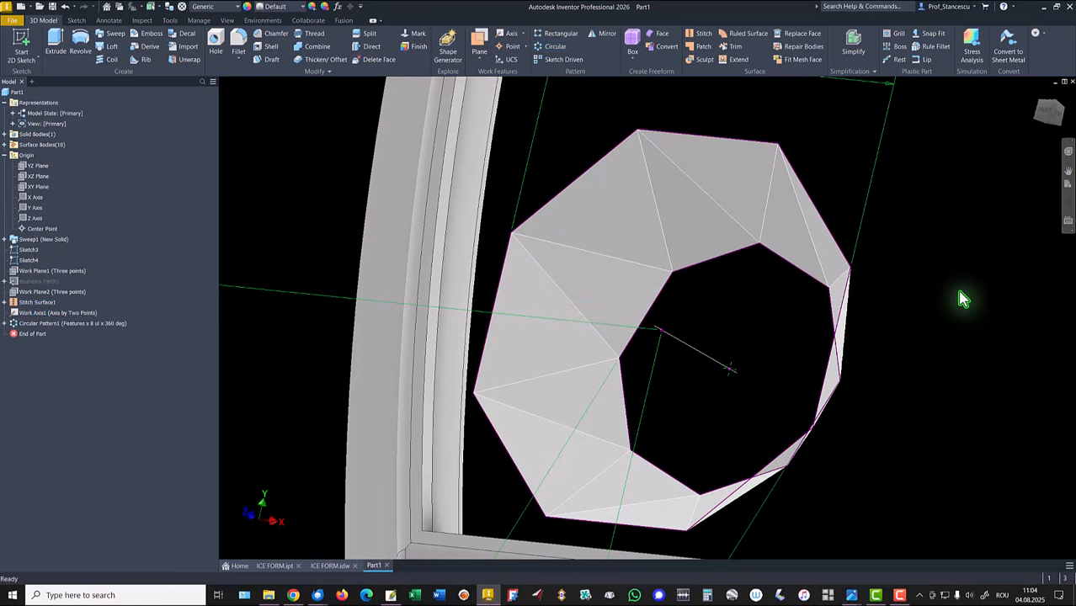
Step: Stitch all eight patterned triangular surfaces of the cavity into a single surface
key(F6)
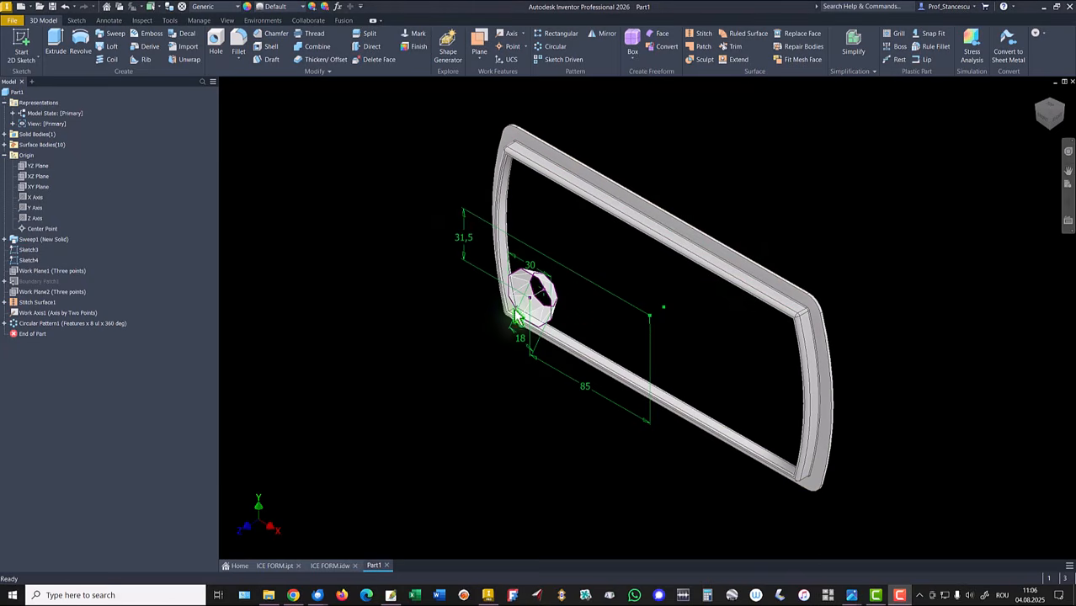
scroll(578, 310, down, 5)
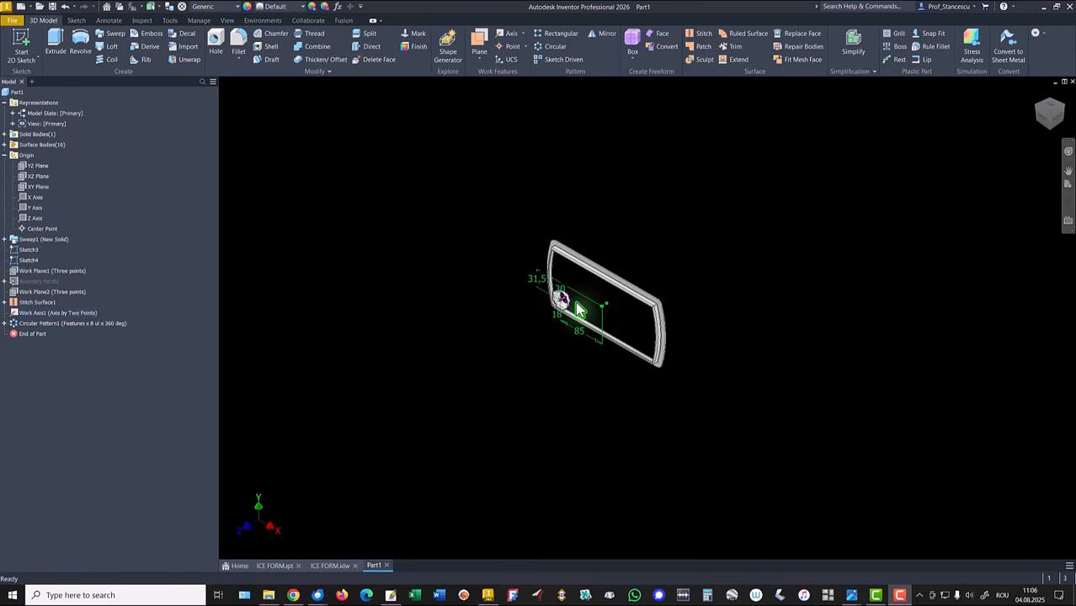
scroll(581, 316, up, 8)
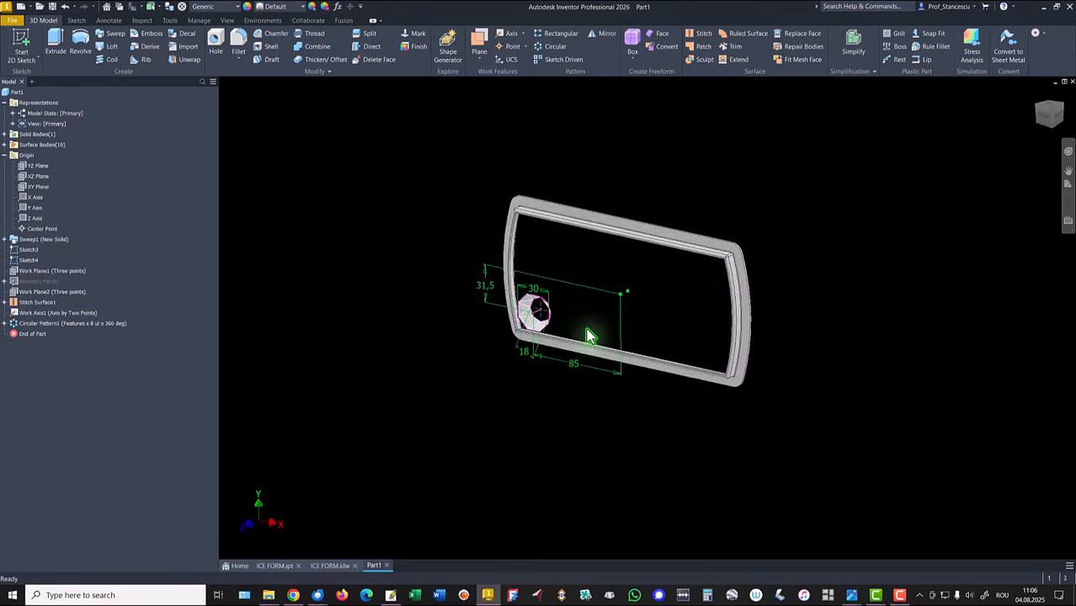
mouse_move(527, 325)
shift+middle_down()
mouse_move(655, 248)
mouse_move(728, 145)
shift+middle_up()
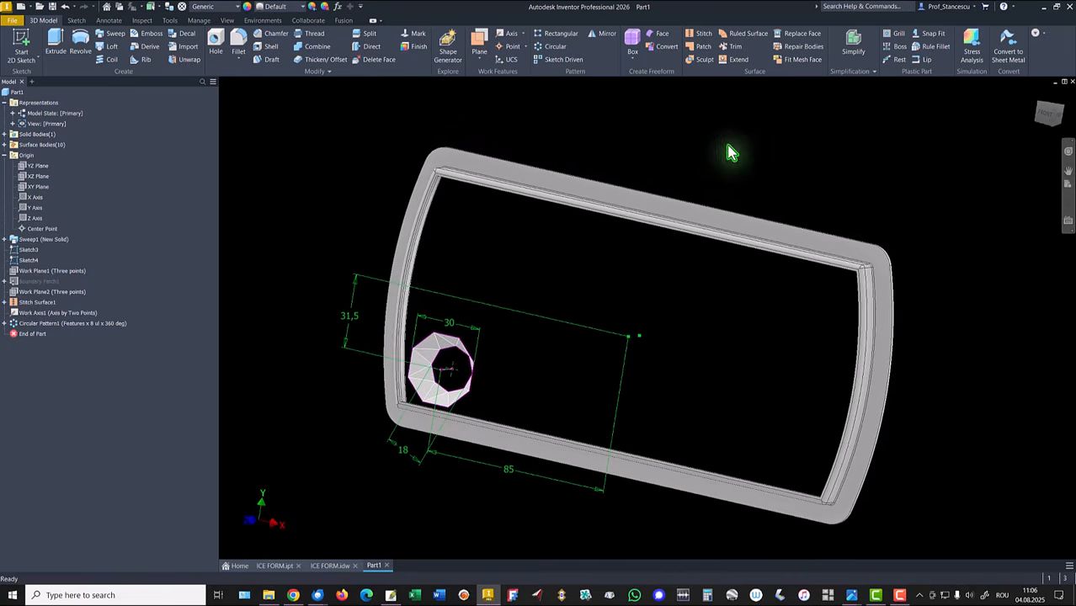
shift+middle_drag(706, 57, 702, 35)
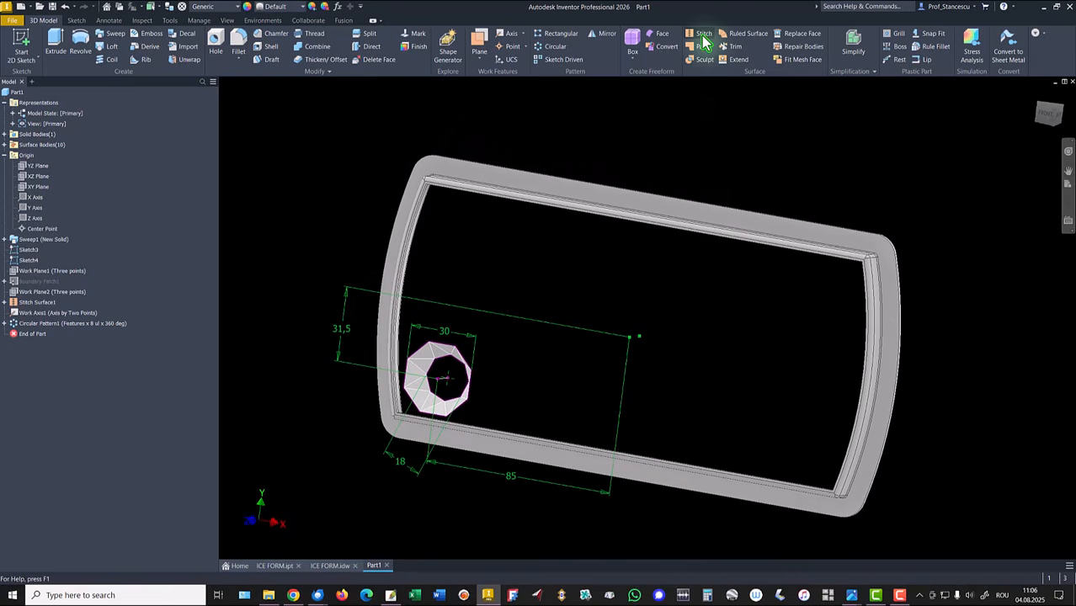
click(703, 35)
scroll(581, 229, up, 5)
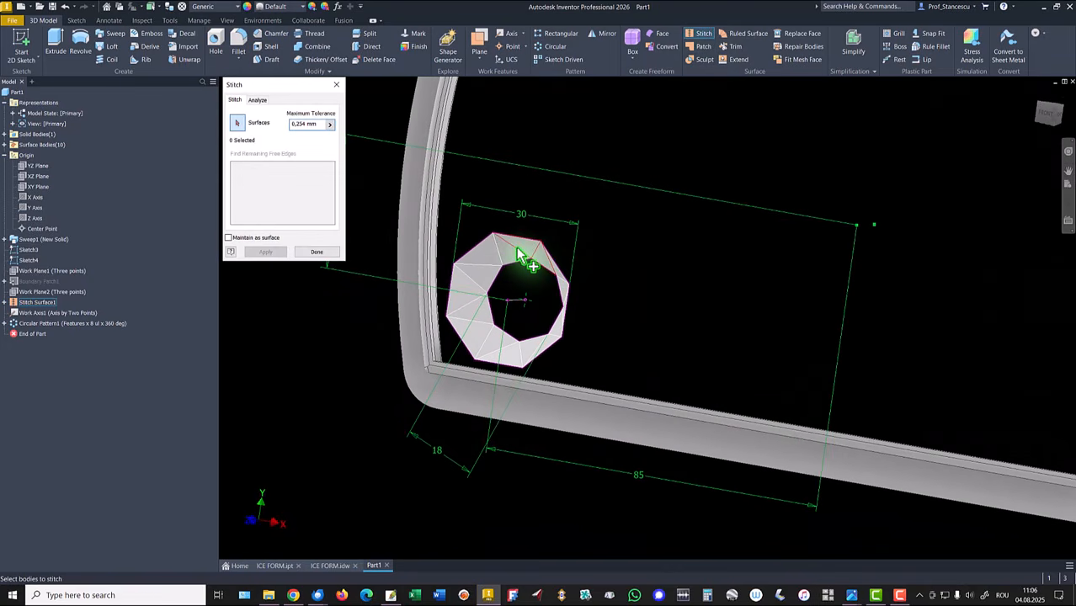
shift+middle_drag(524, 246, 571, 257)
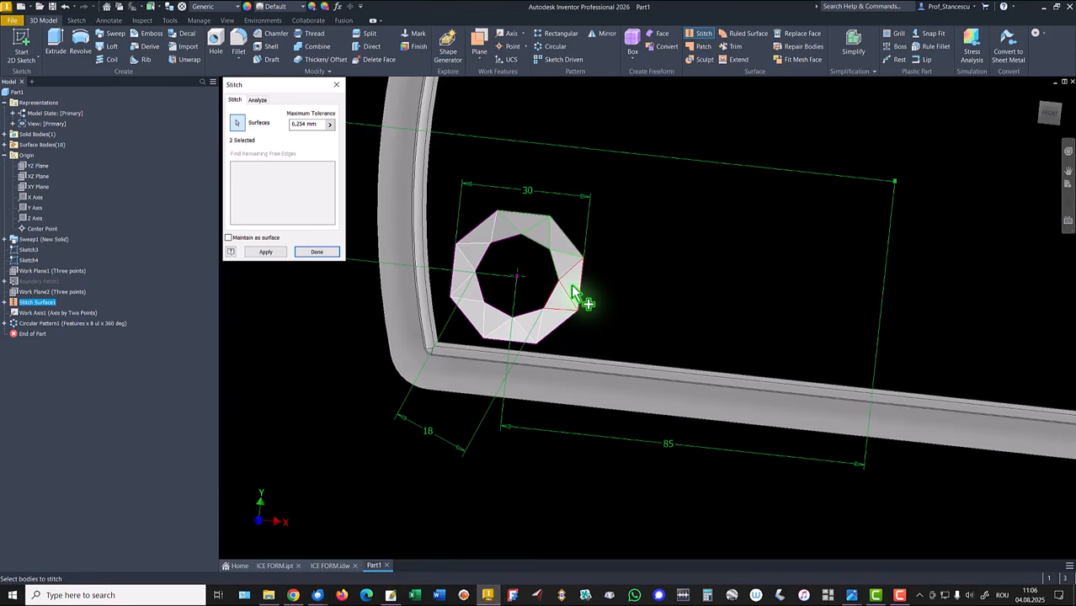
click(571, 288)
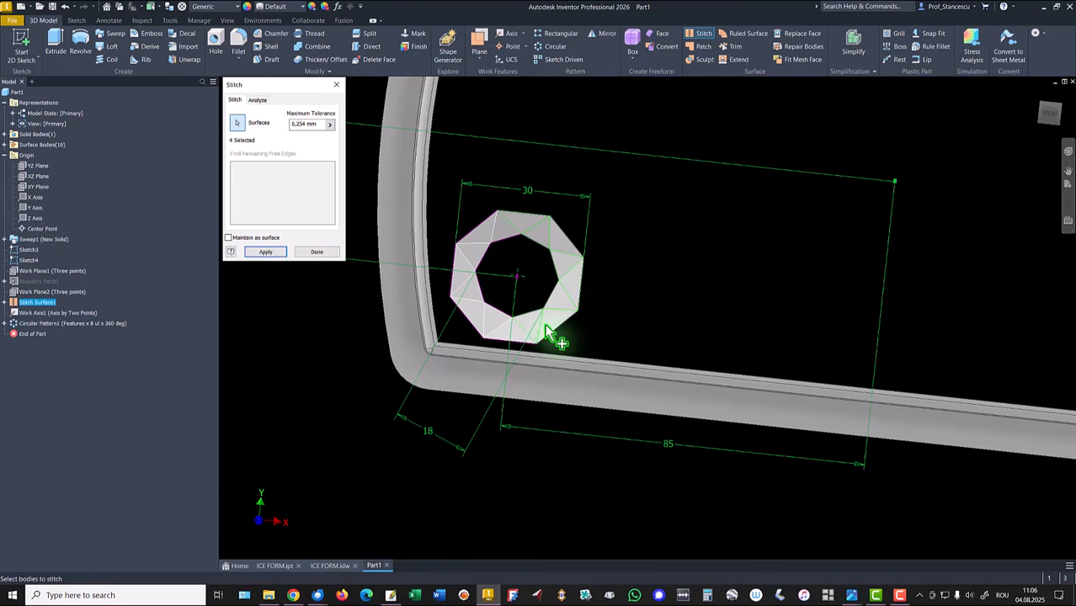
click(509, 333)
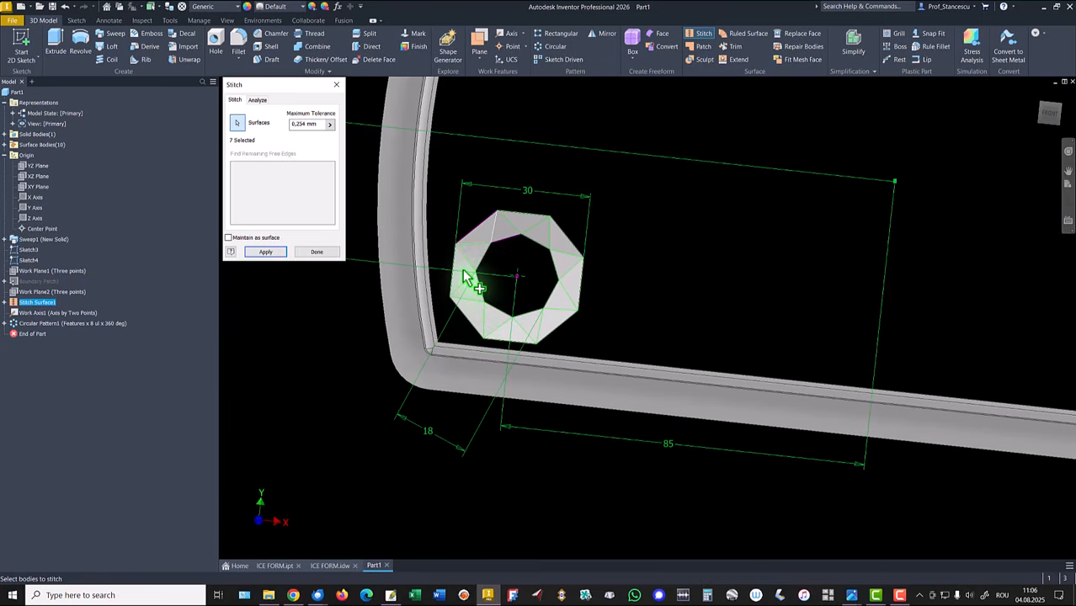
click(486, 242)
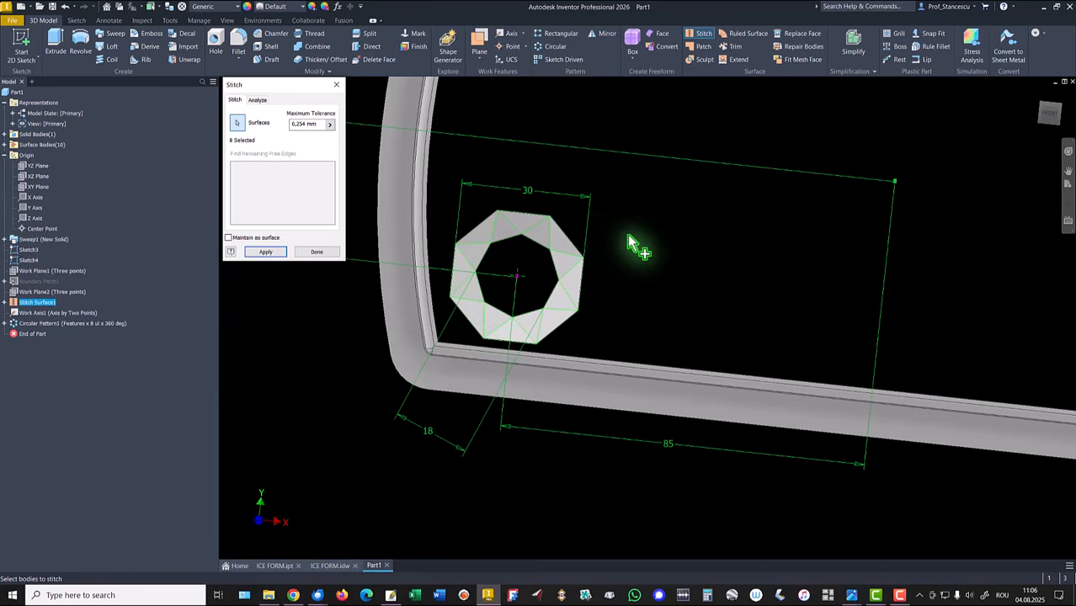
click(268, 252)
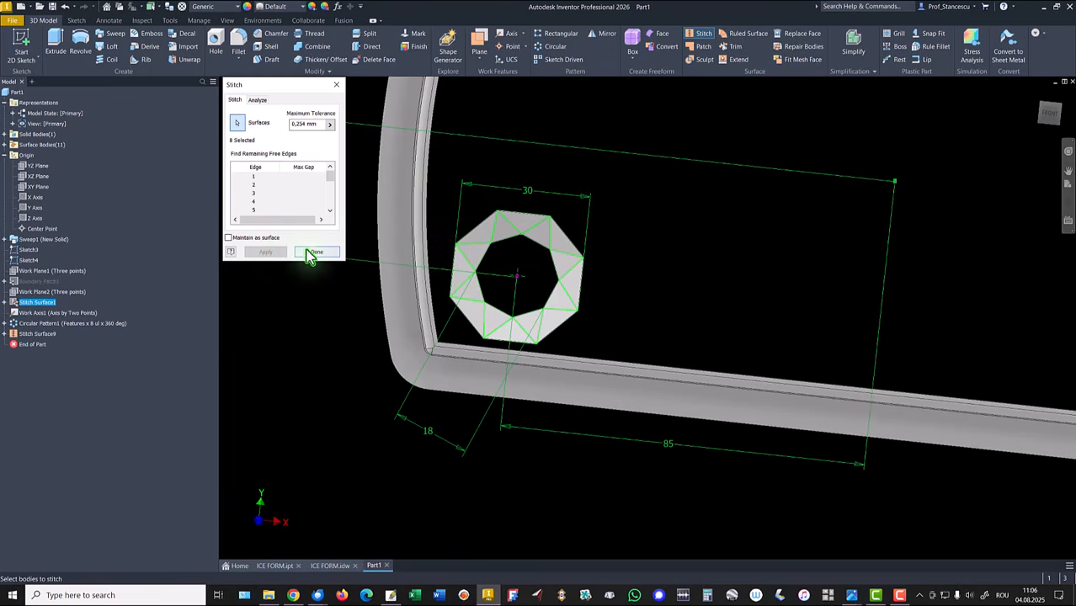
click(310, 256)
Step: Switch to the ICE FORM drawing to compare the cavity layout, then return to the part
shift+middle_drag(648, 243, 699, 230)
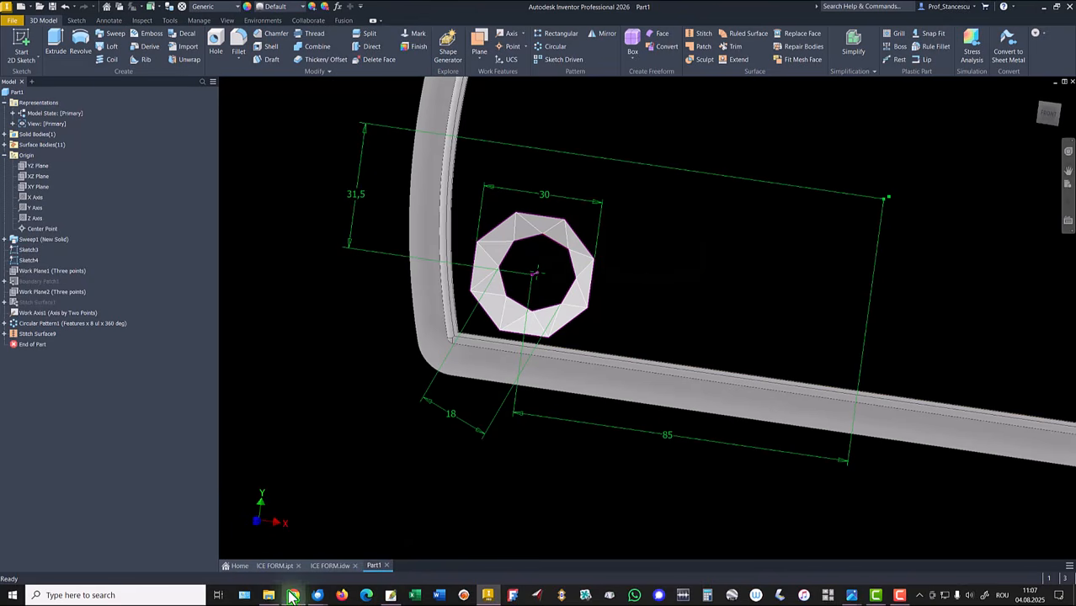
click(328, 565)
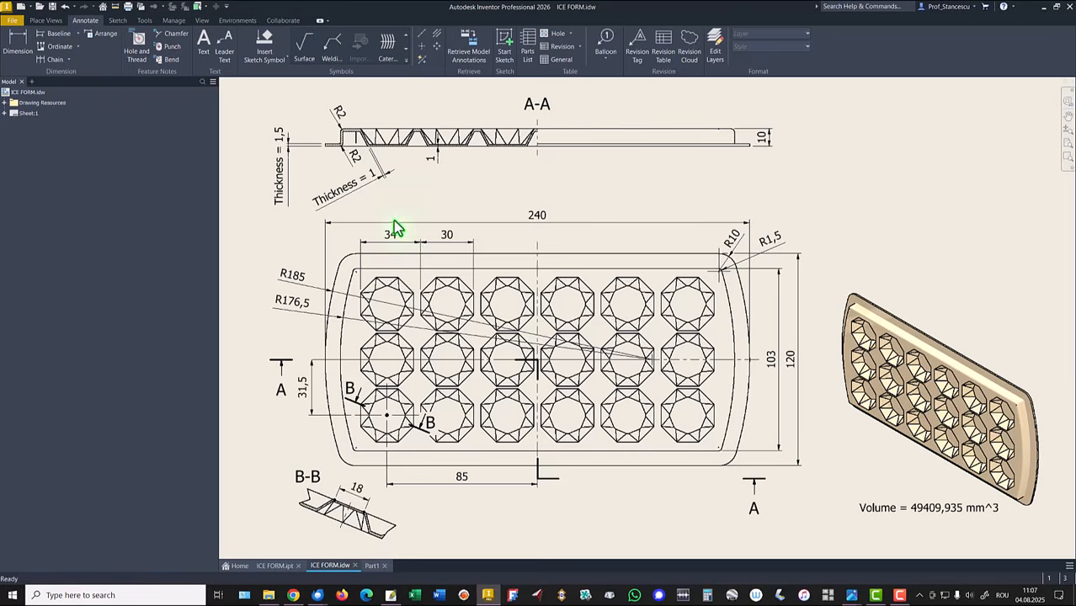
key(ctrl+Tab)
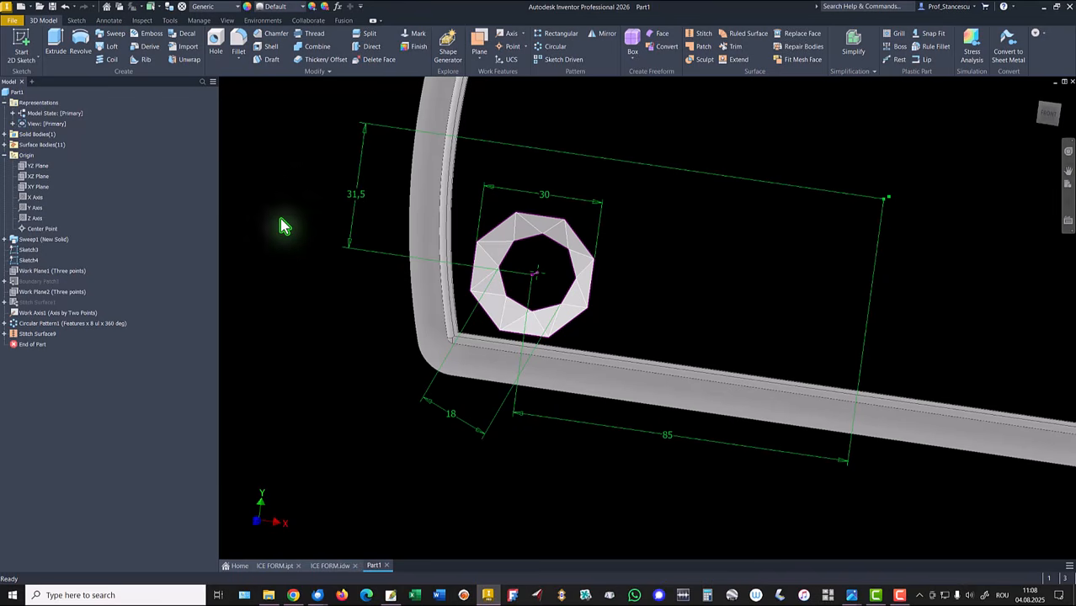
Step: Start a Thicken/Offset operation for the stitched cavity surface
click(321, 60)
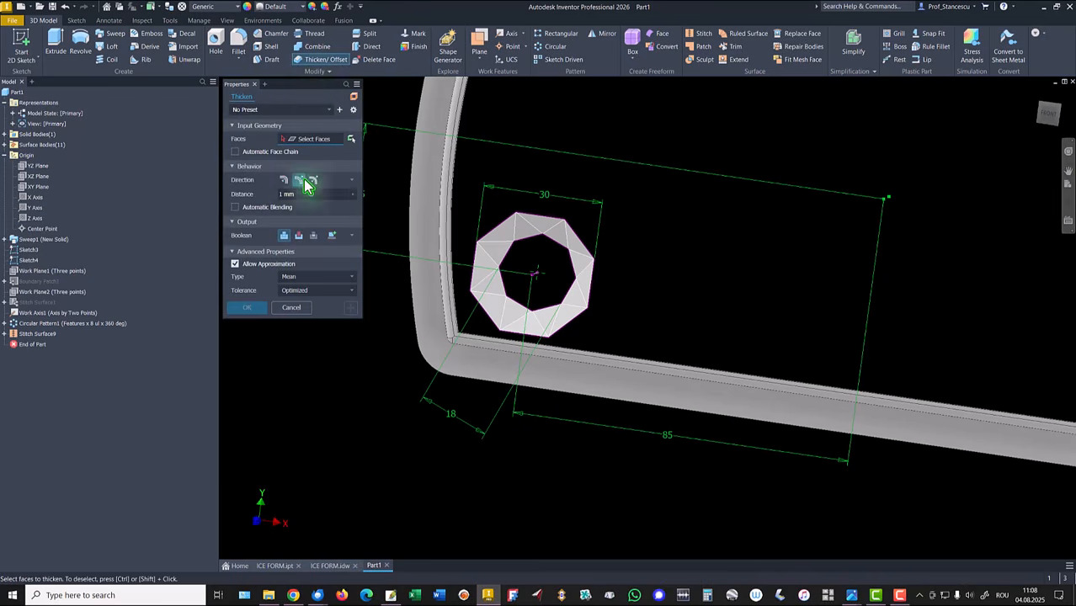
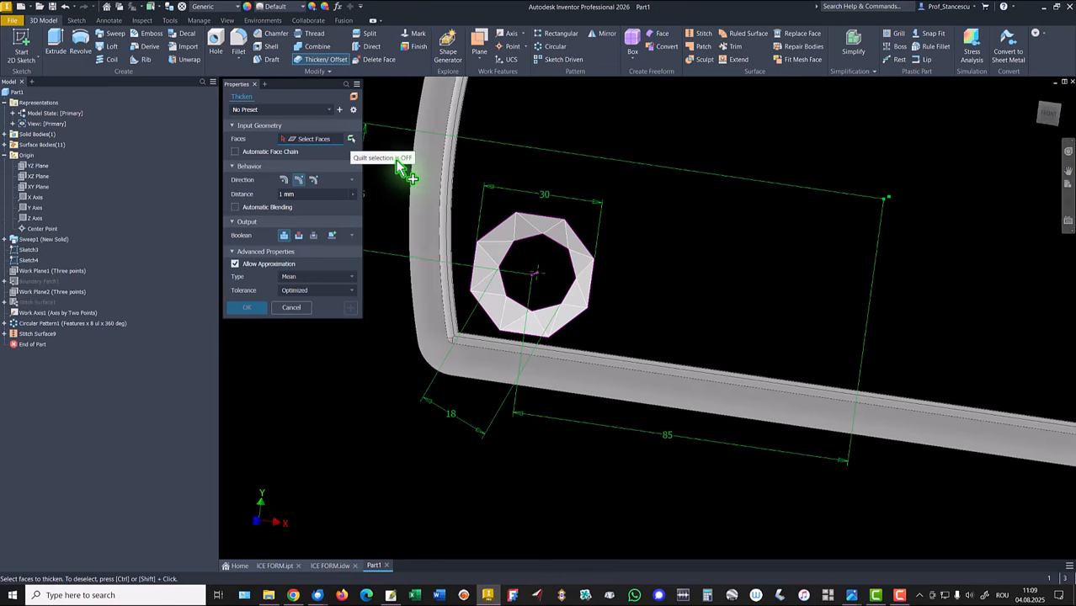
Step: Thicken the stitched cavity surface by 1 mm into a new solid body
click(352, 140)
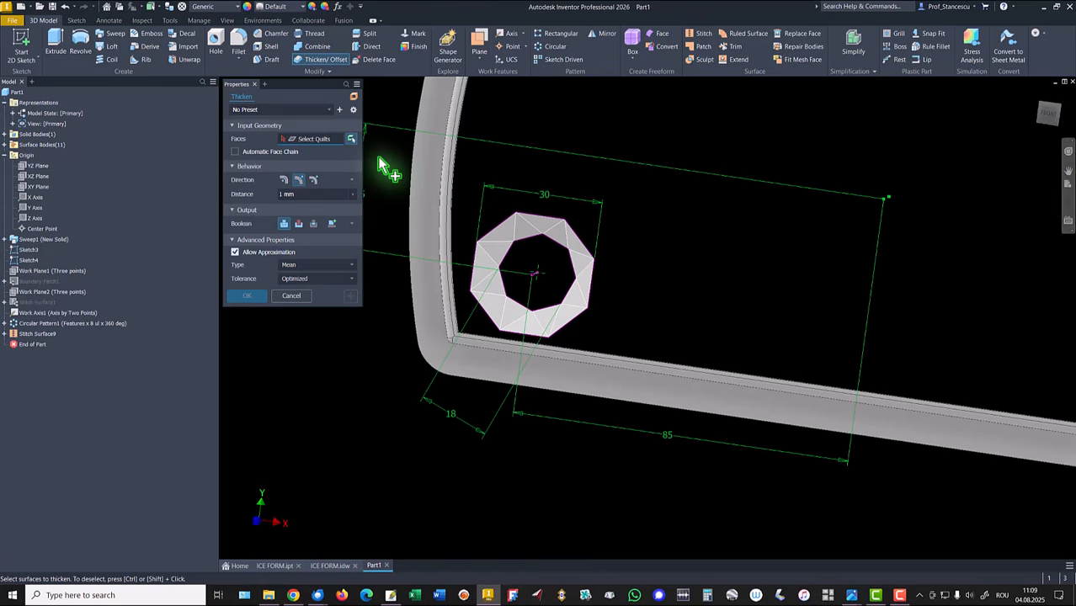
click(517, 244)
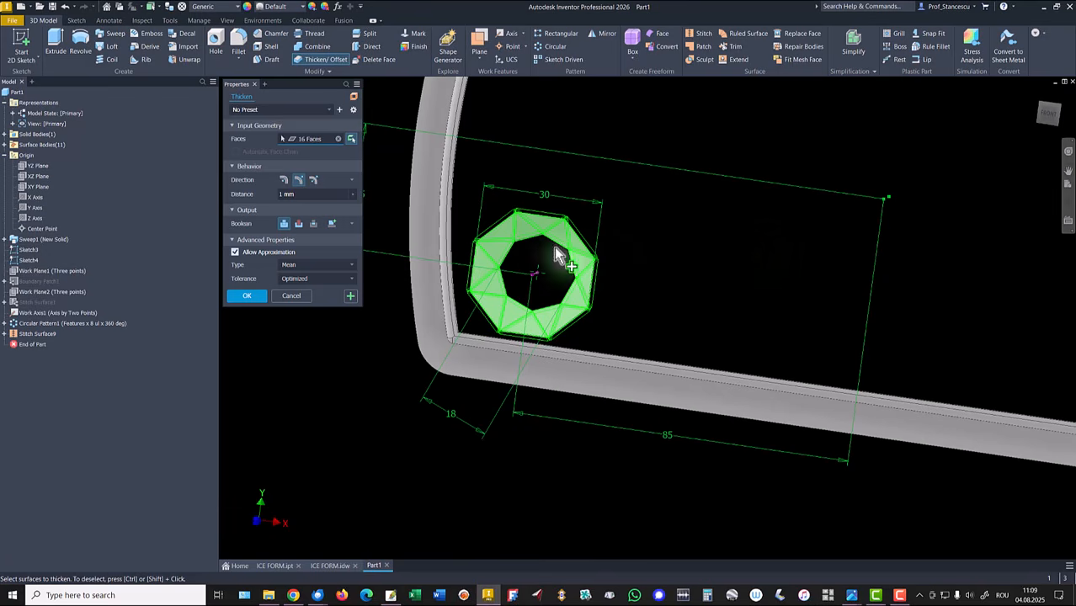
click(298, 184)
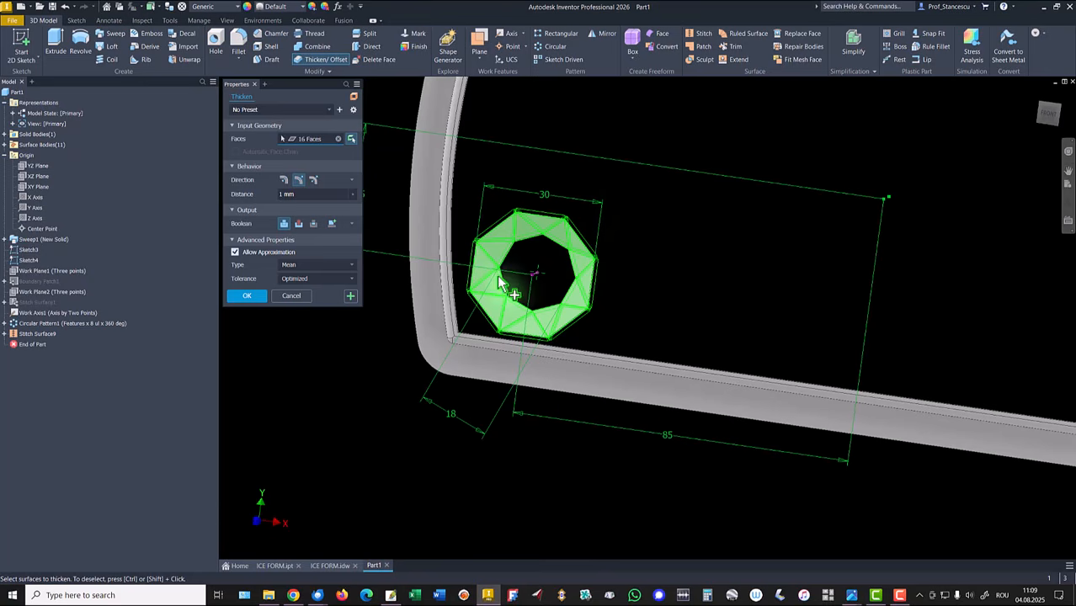
click(331, 224)
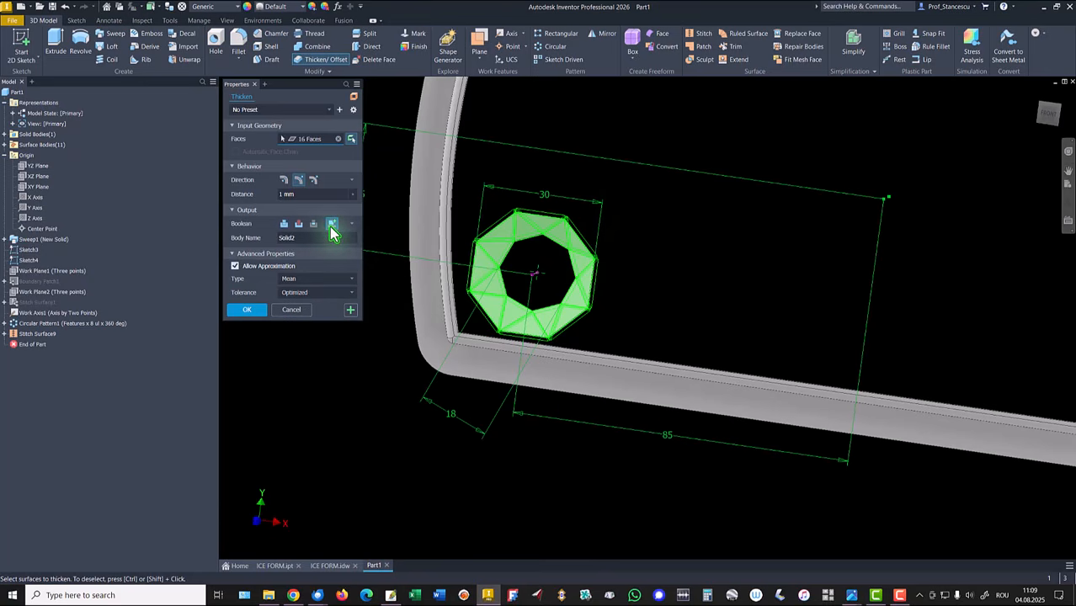
click(244, 310)
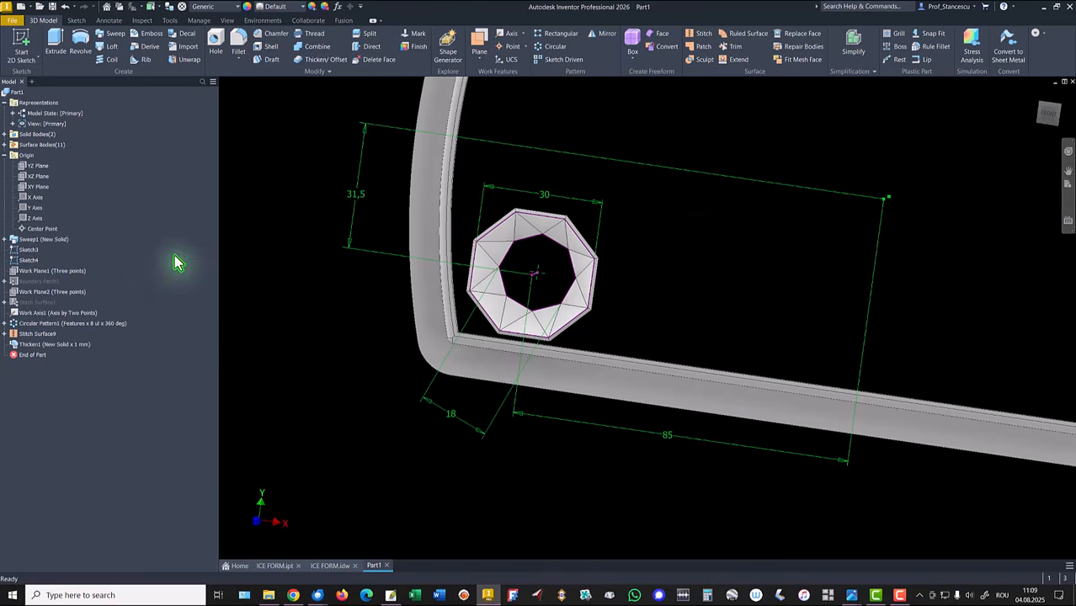
Step: Hide Sketch3, Sketch4 and the work axis used for the circular pattern
click(25, 250)
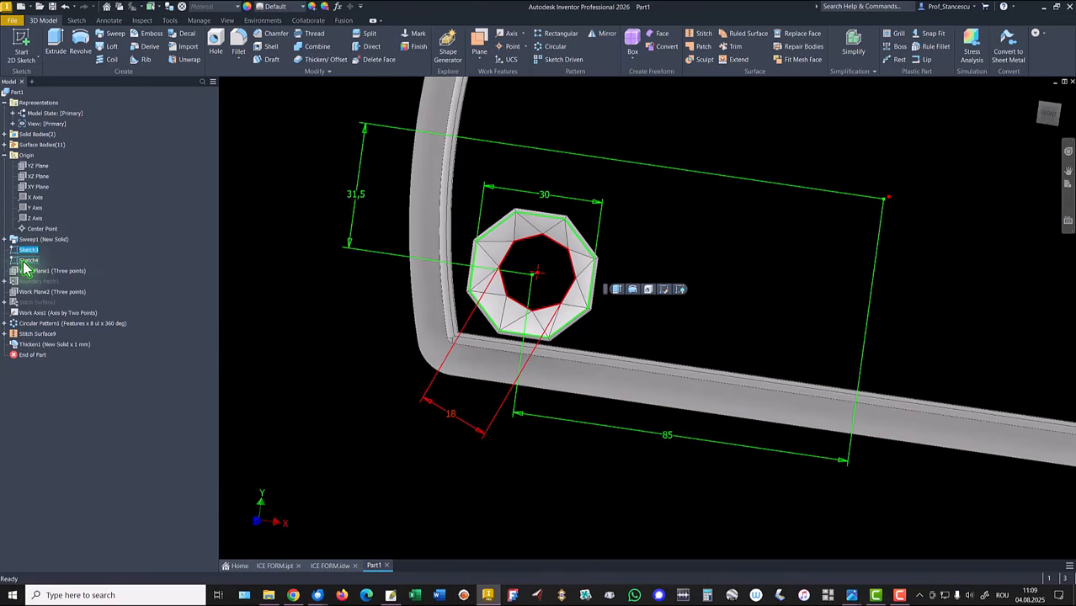
ctrl+click(24, 263)
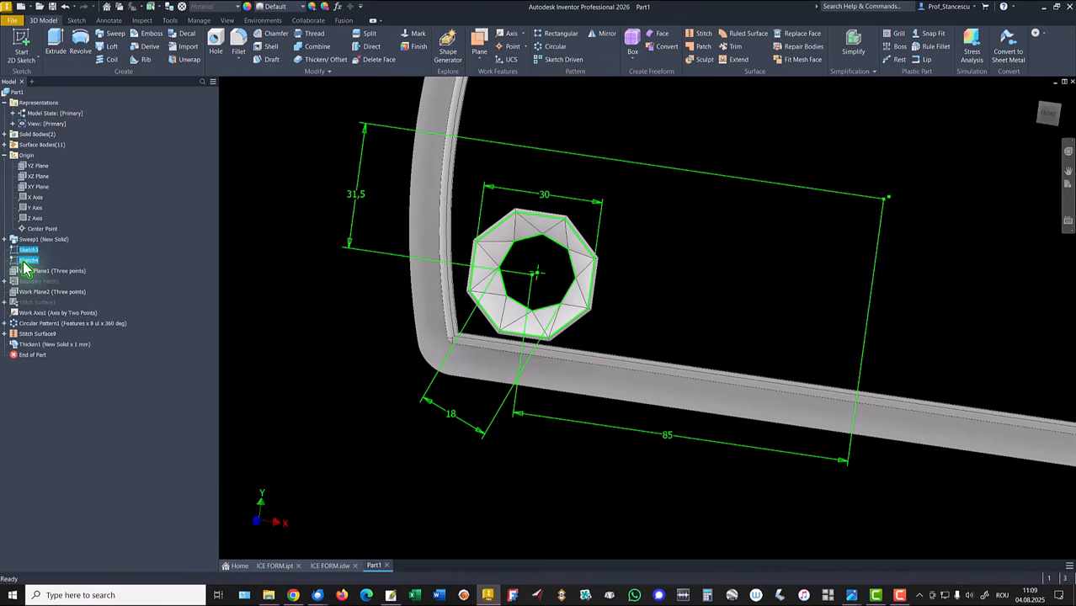
right_click(23, 264)
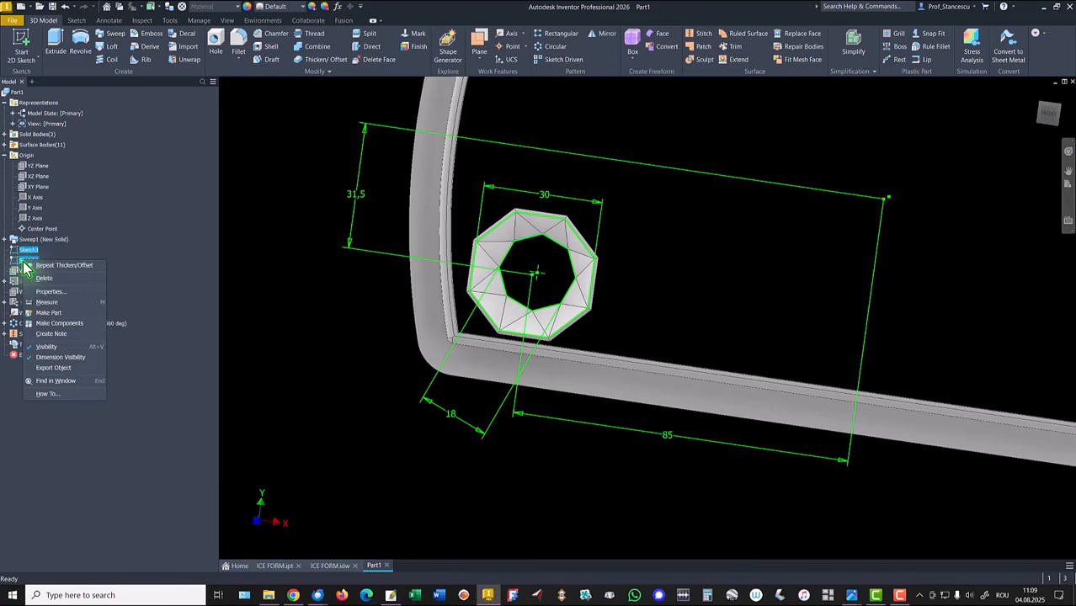
click(47, 346)
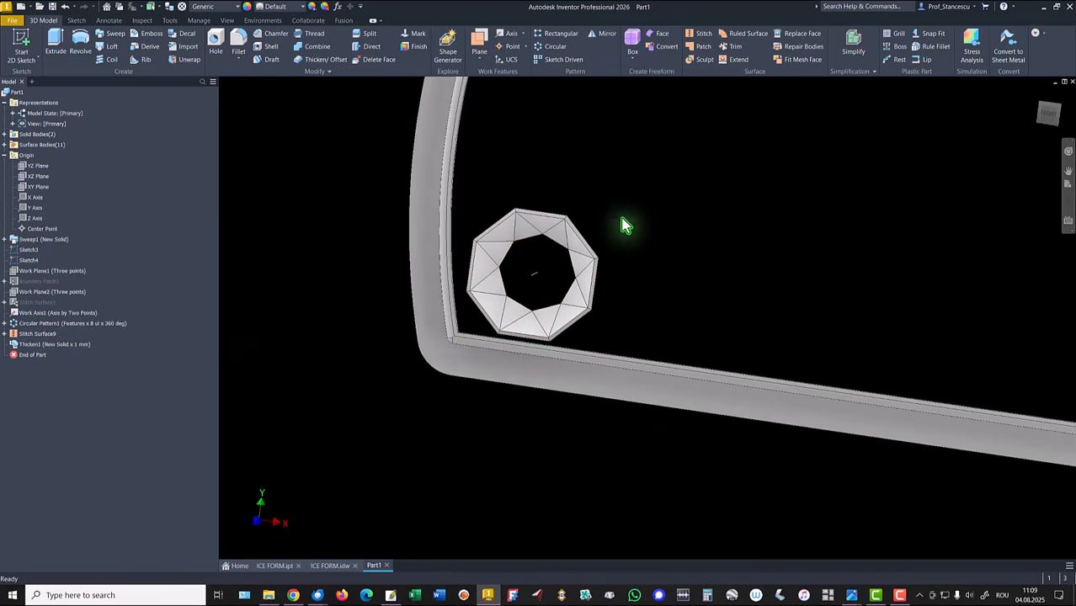
right_click(26, 316)
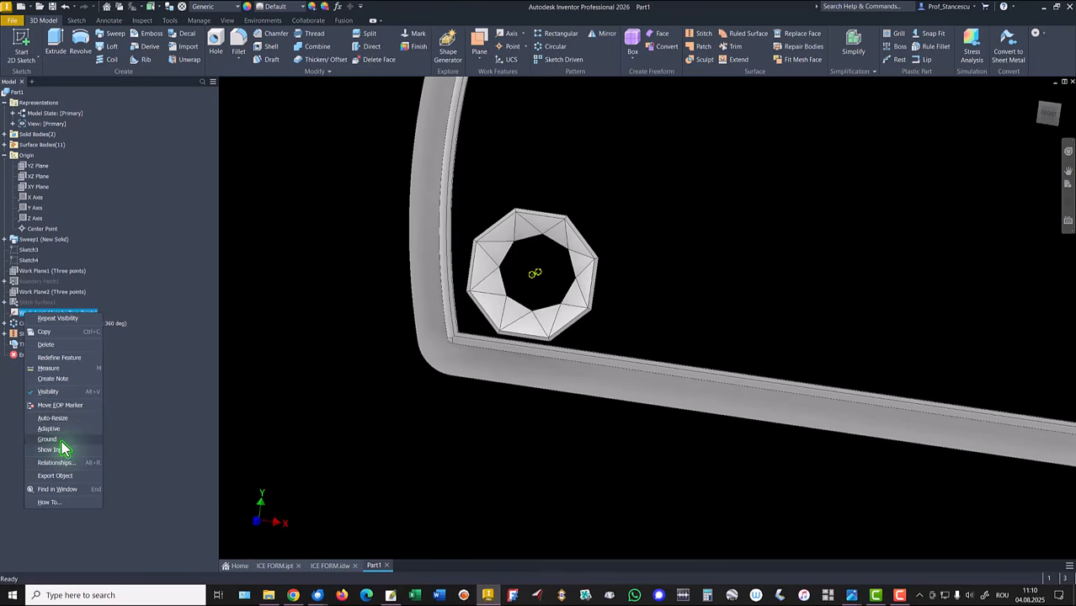
click(48, 391)
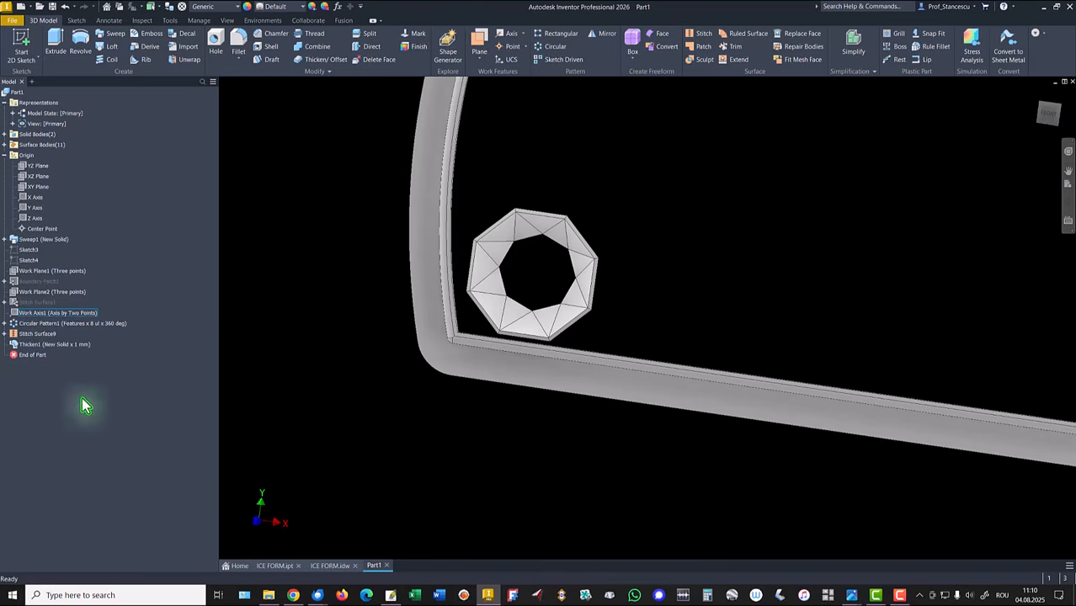
Step: Hide the origin Y axis after returning to the home view
click(673, 188)
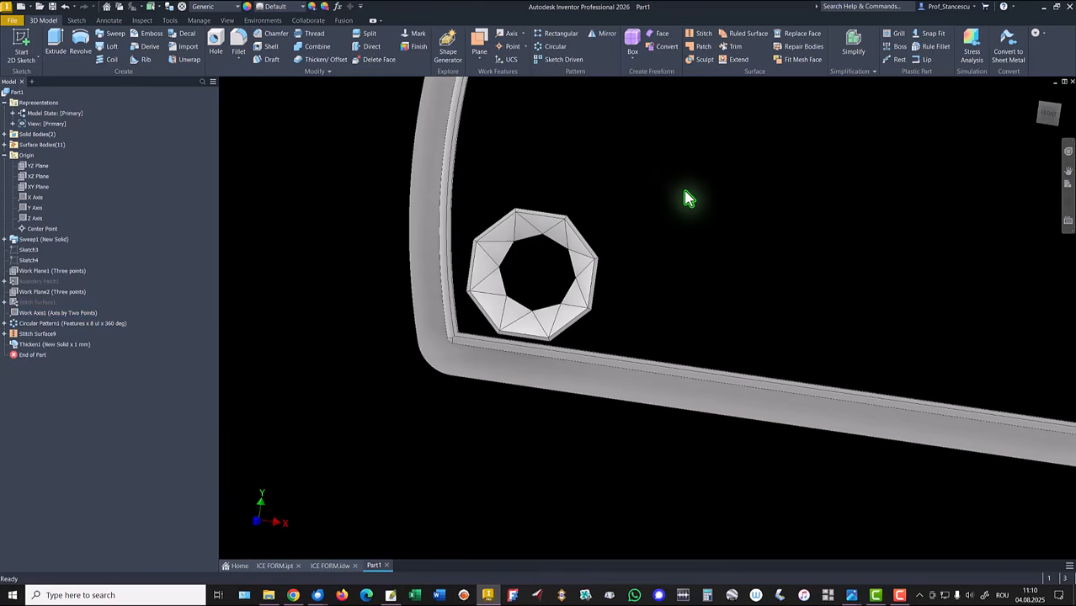
click(4, 134)
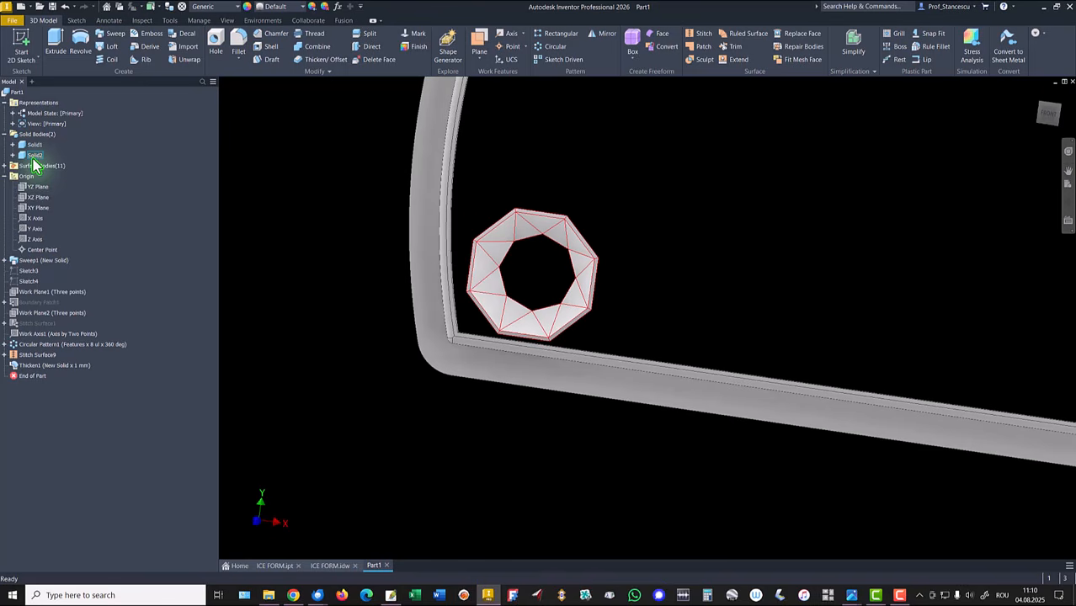
key(F6)
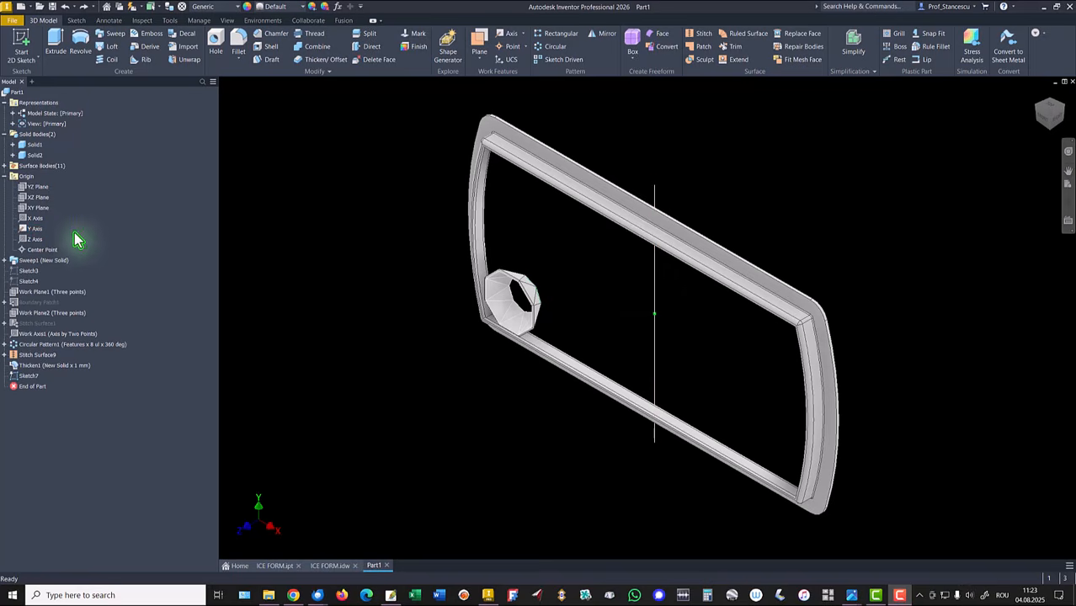
right_click(35, 229)
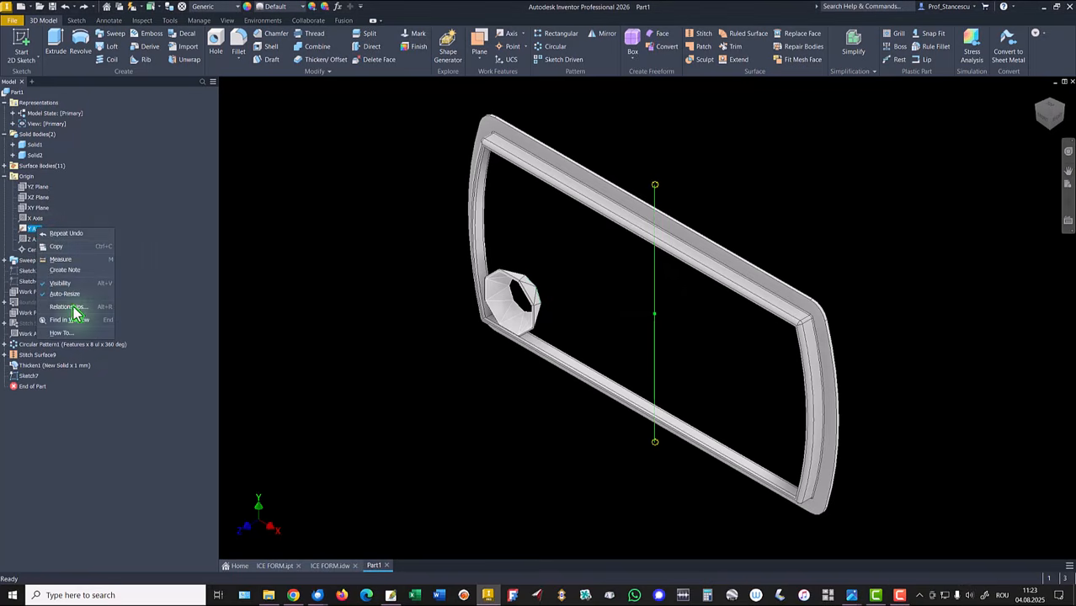
click(65, 283)
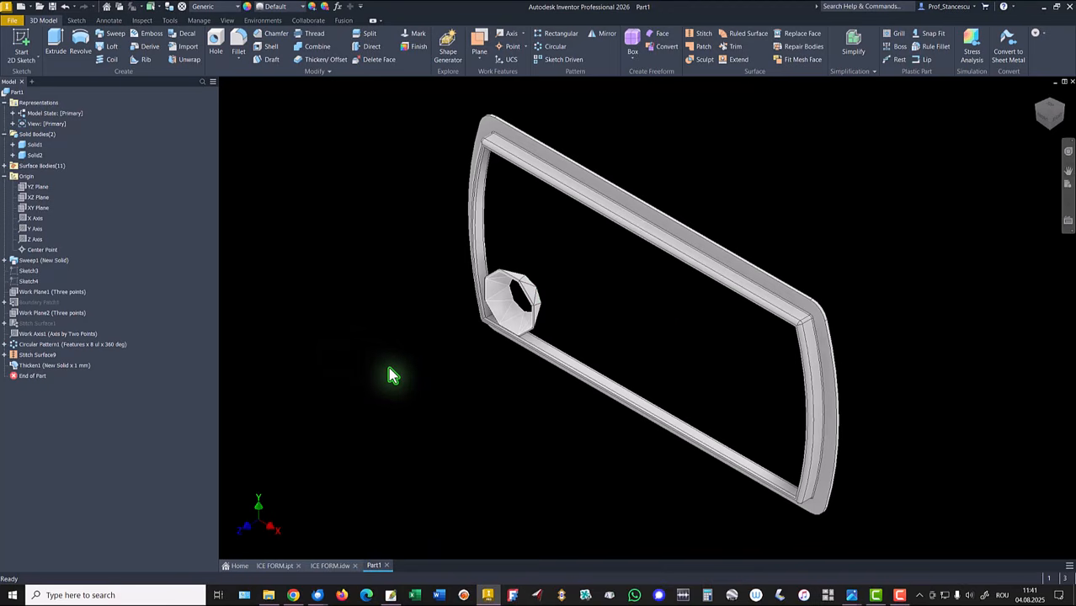
Step: Switch the in-canvas color scheme to Presentation in the application options
key(alt)
key(f)
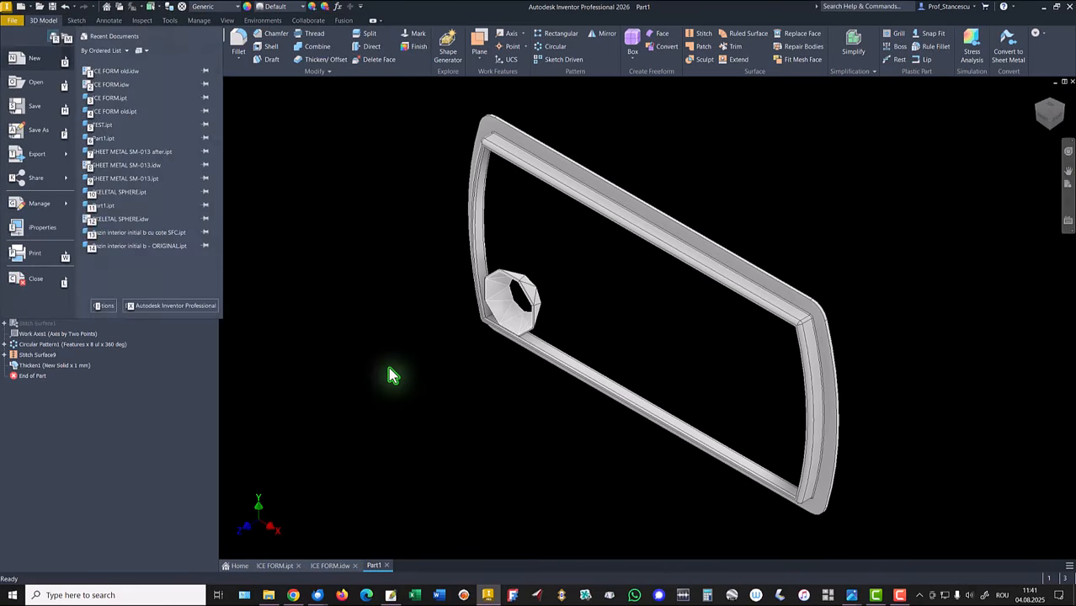
key(i)
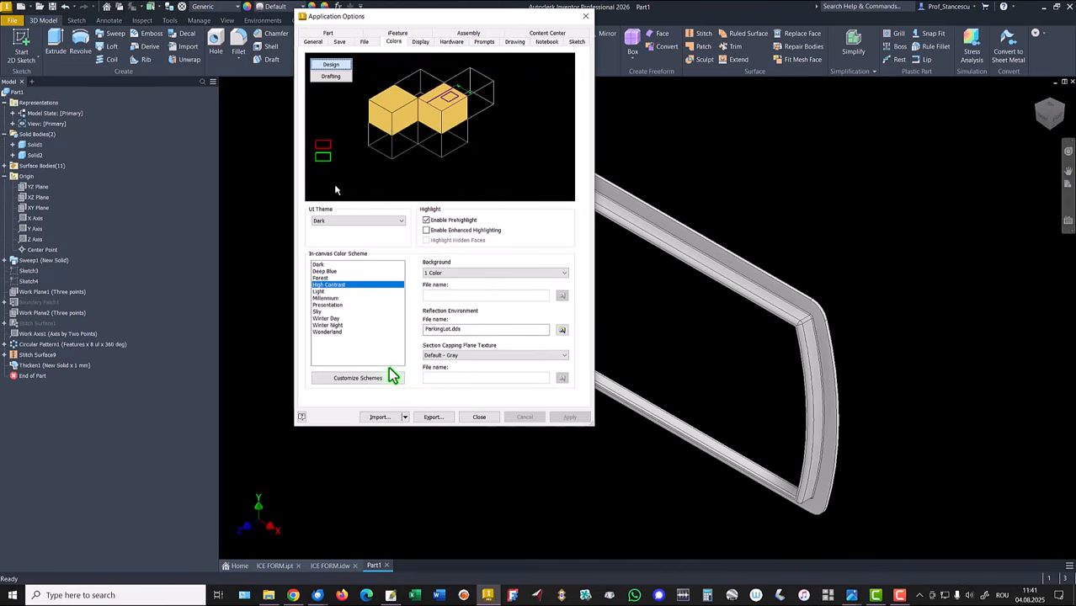
click(334, 305)
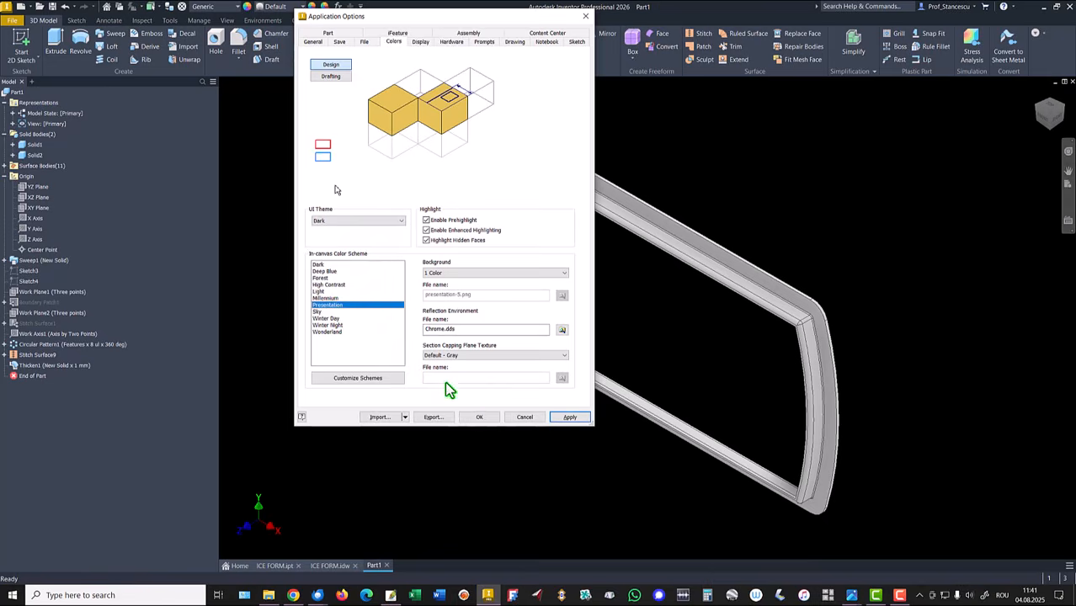
click(479, 416)
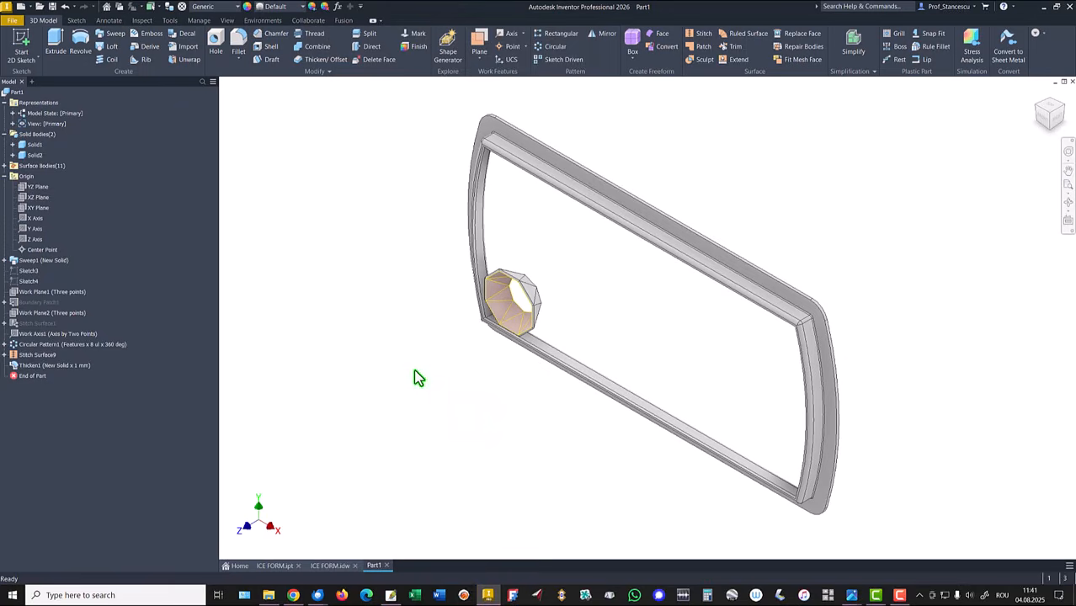
Step: Hide the stitched cavity surface
right_click(28, 360)
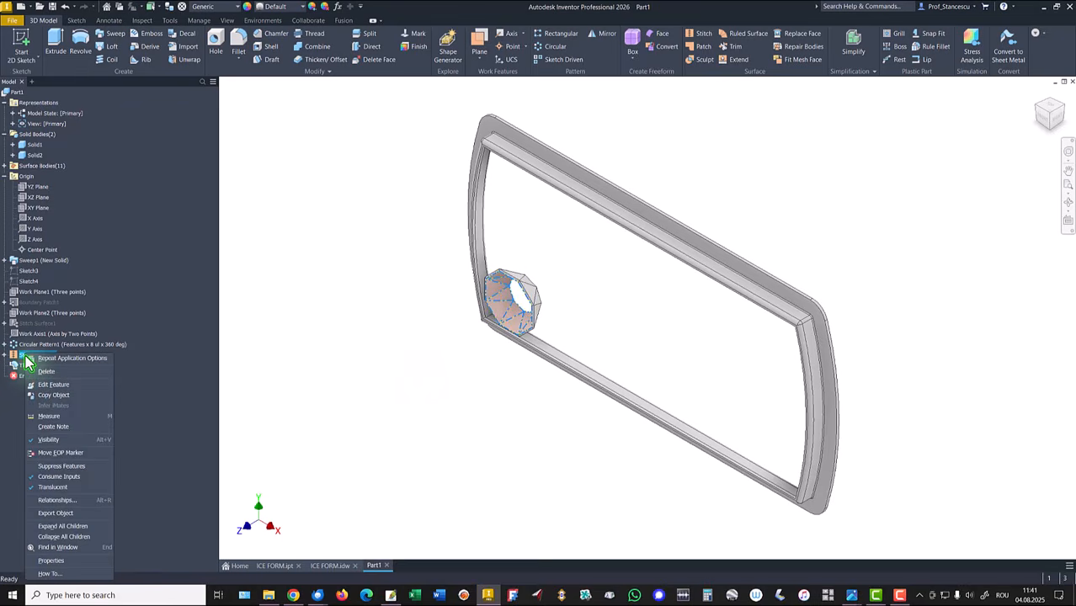
click(49, 439)
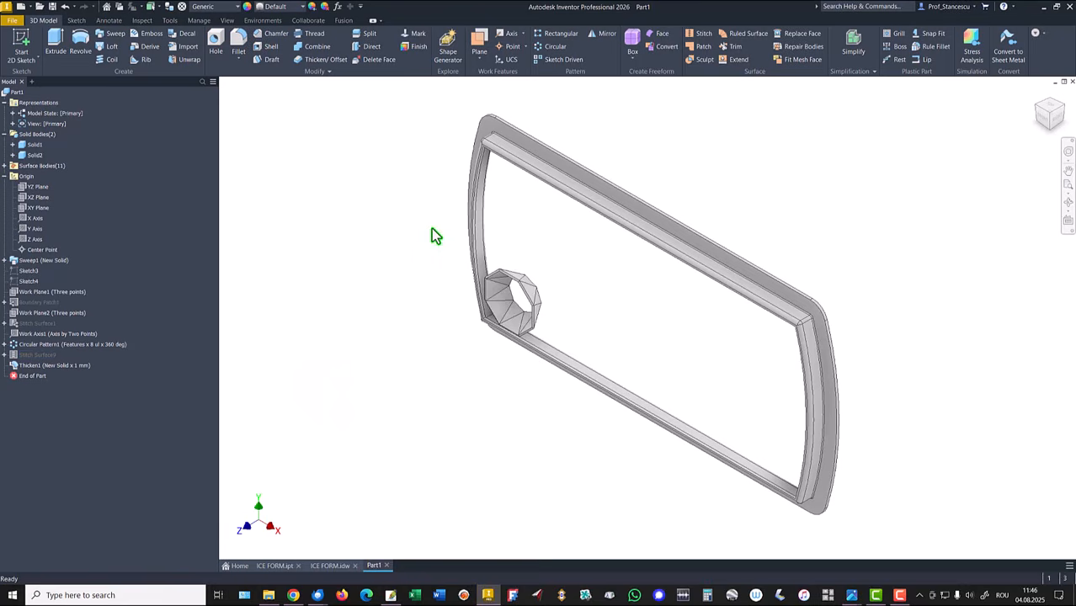
Step: Create a work plane offset 0 mm from the tray frame's flat side face
shift+middle_drag(431, 228, 827, 349)
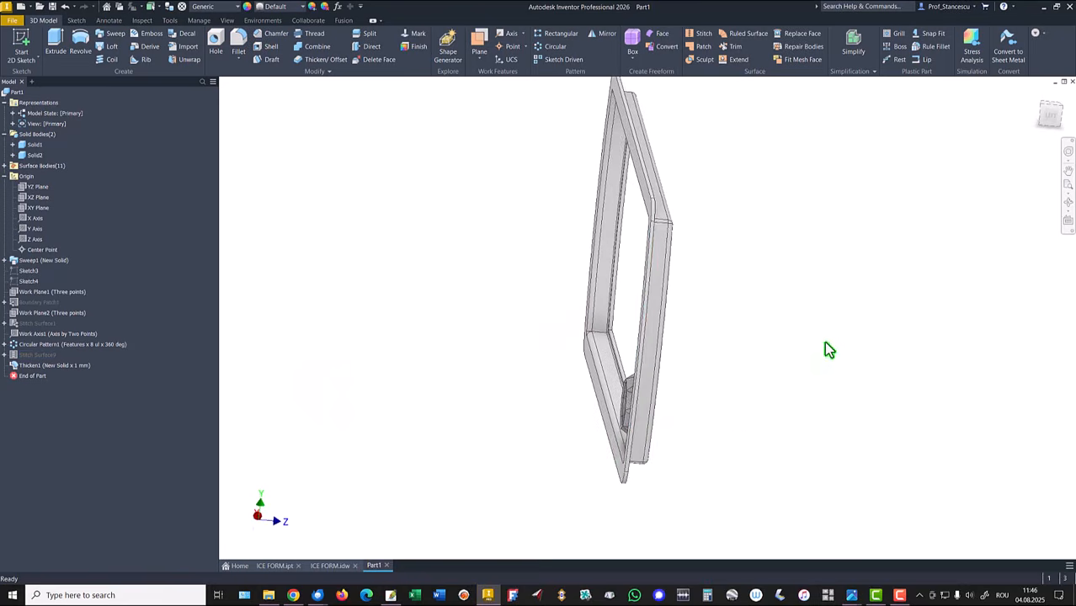
click(1049, 117)
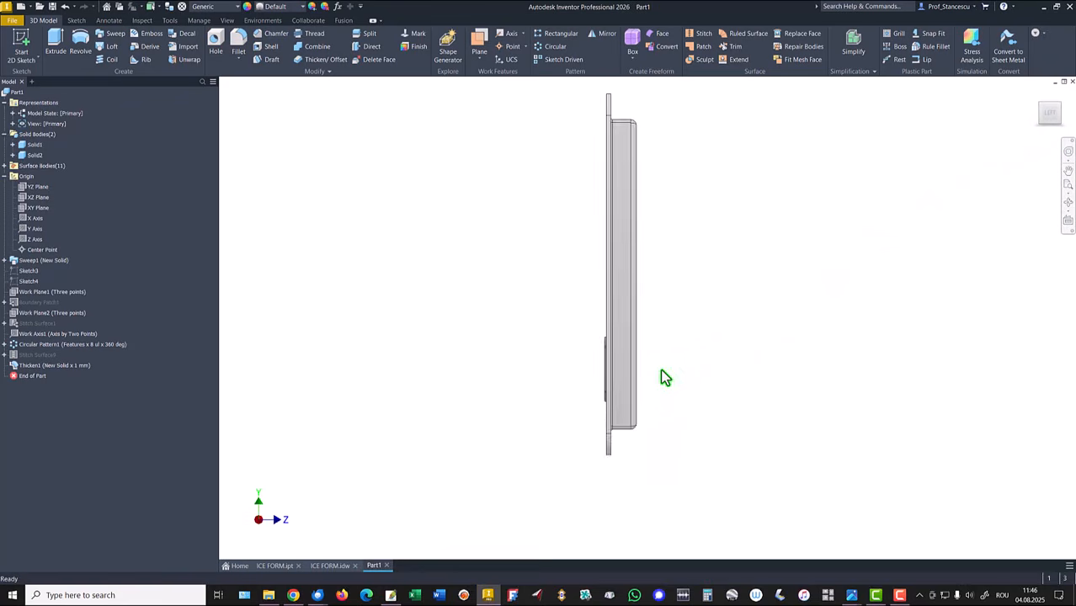
scroll(665, 378, down, 5)
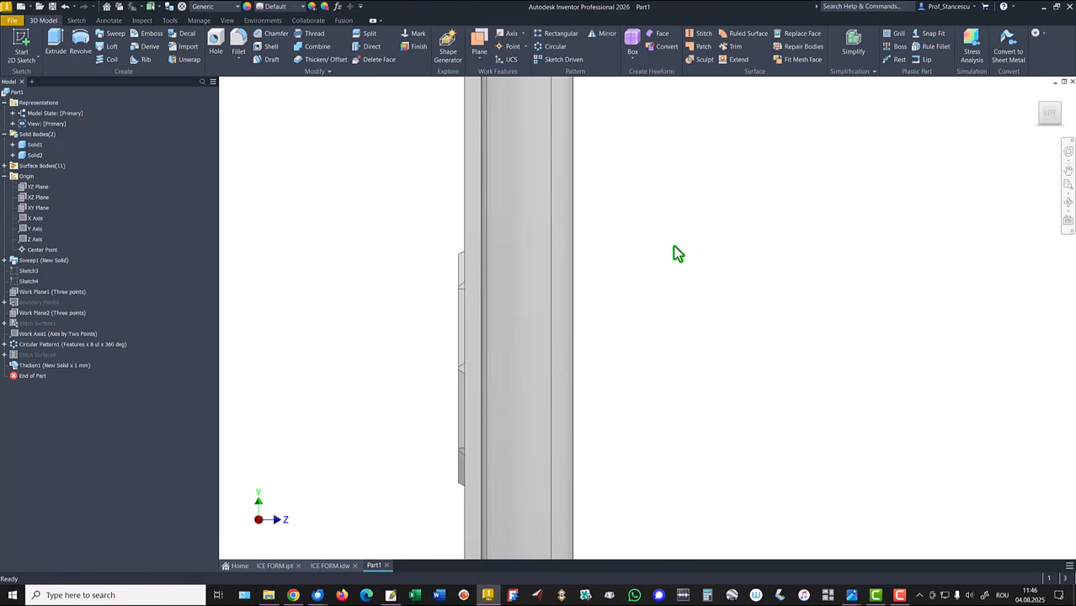
shift+middle_drag(677, 253, 807, 268)
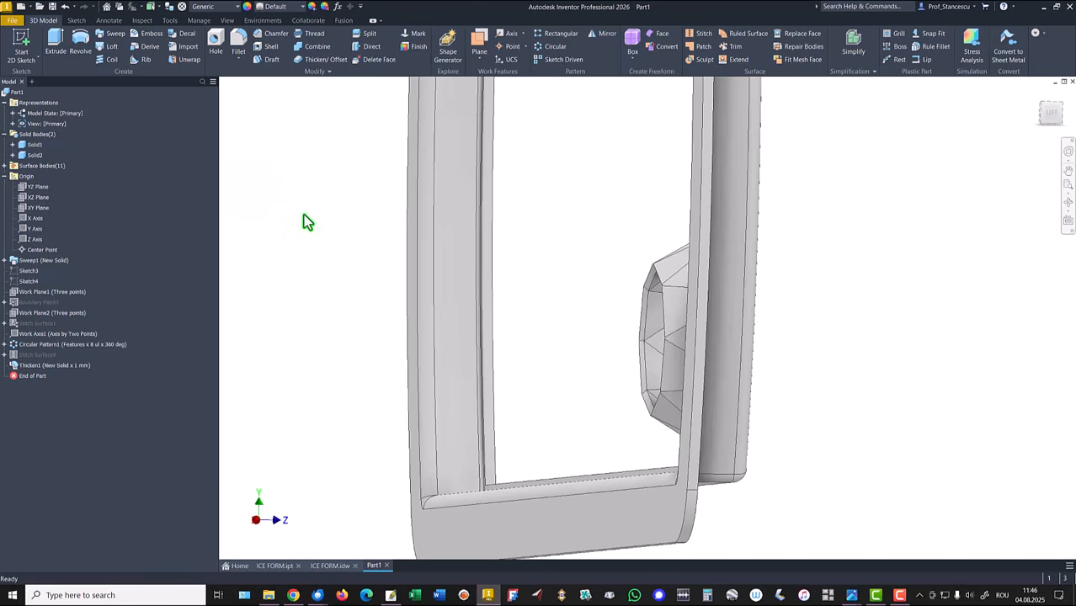
click(479, 47)
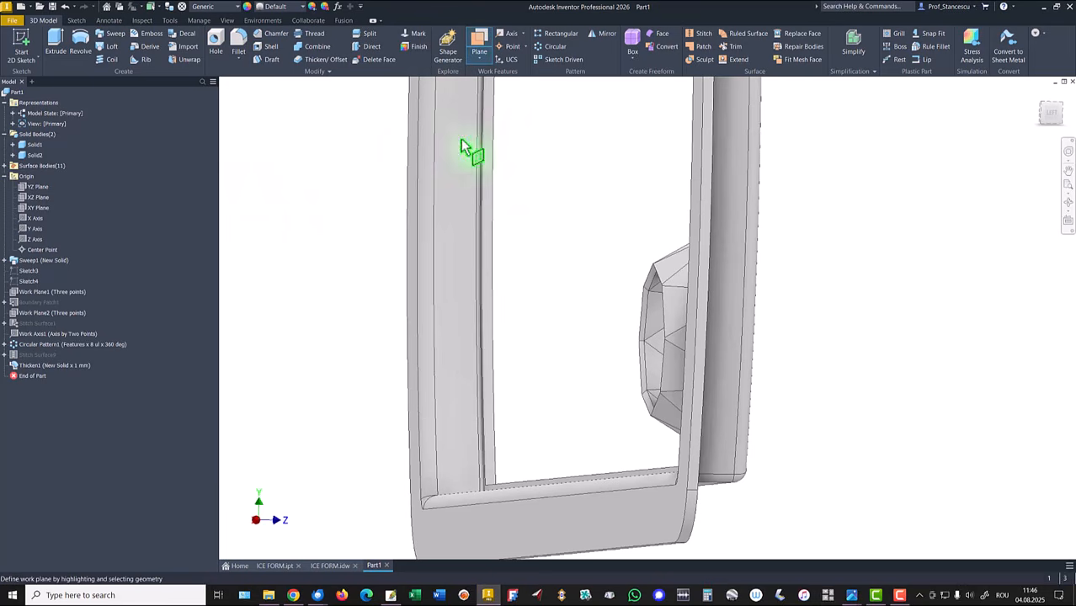
click(615, 515)
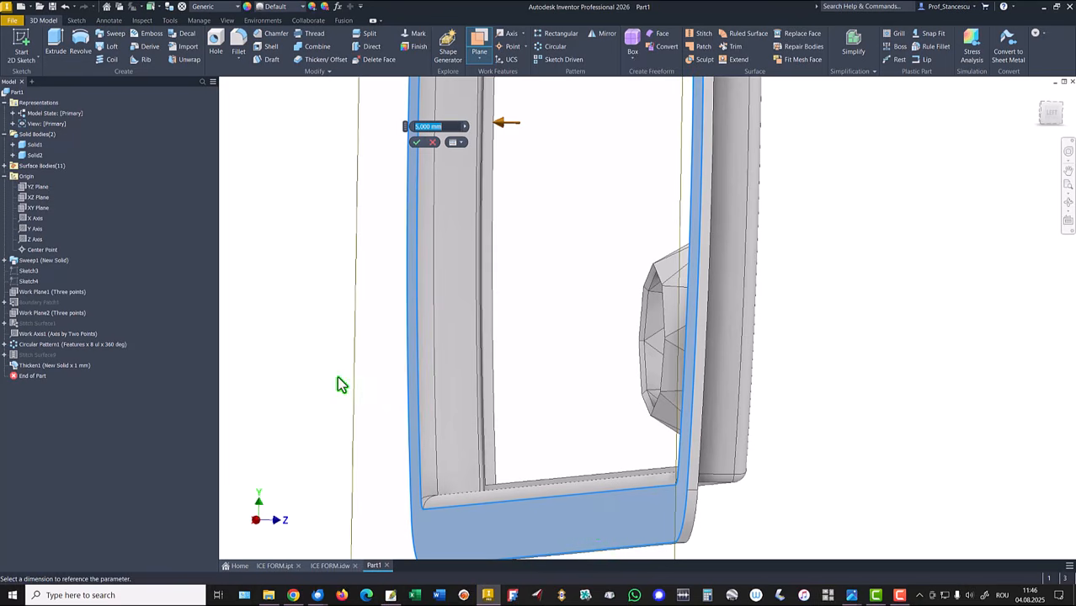
text(0)
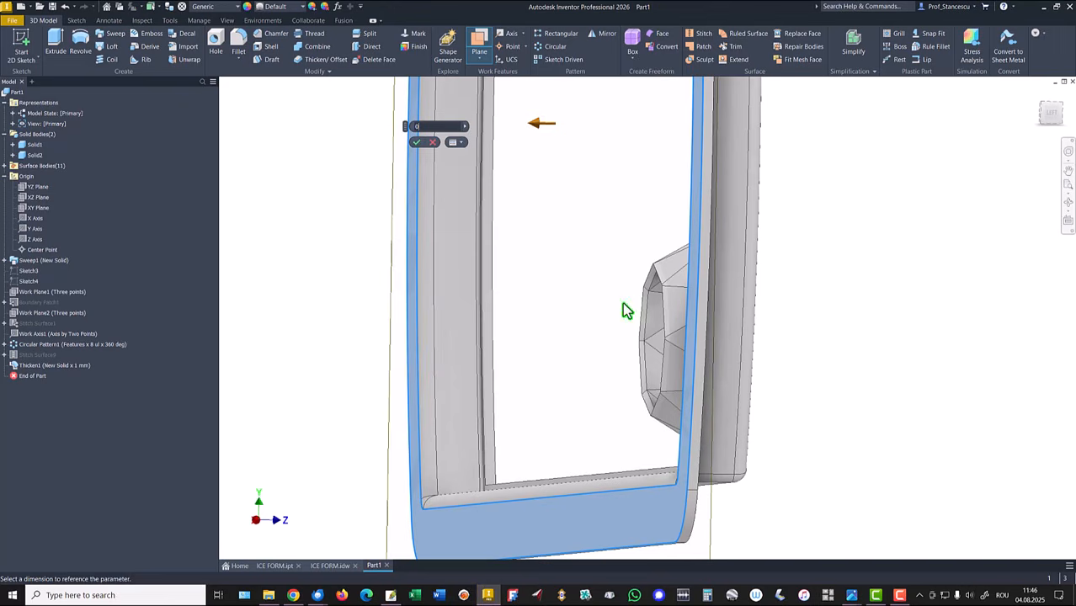
click(419, 148)
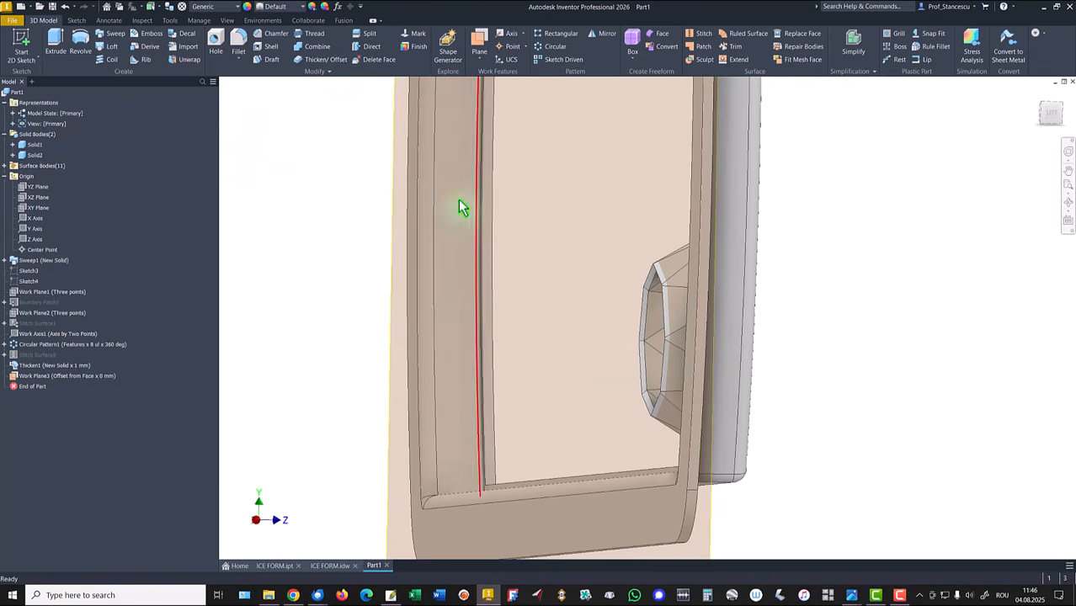
Step: Split the cavity solid with Work Plane3, keeping the opposite side of the plane
click(369, 35)
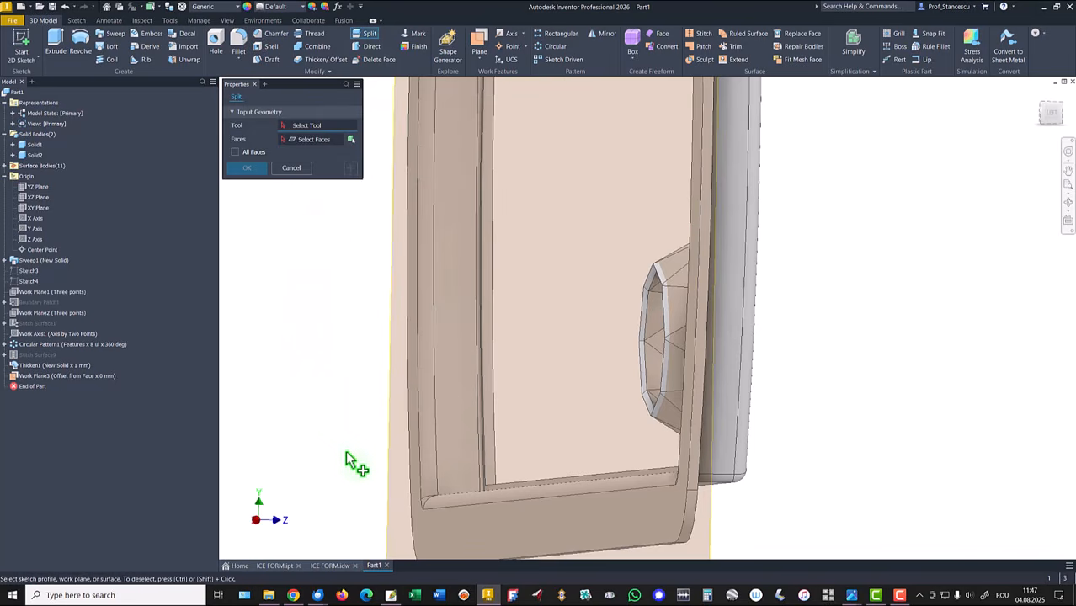
click(385, 481)
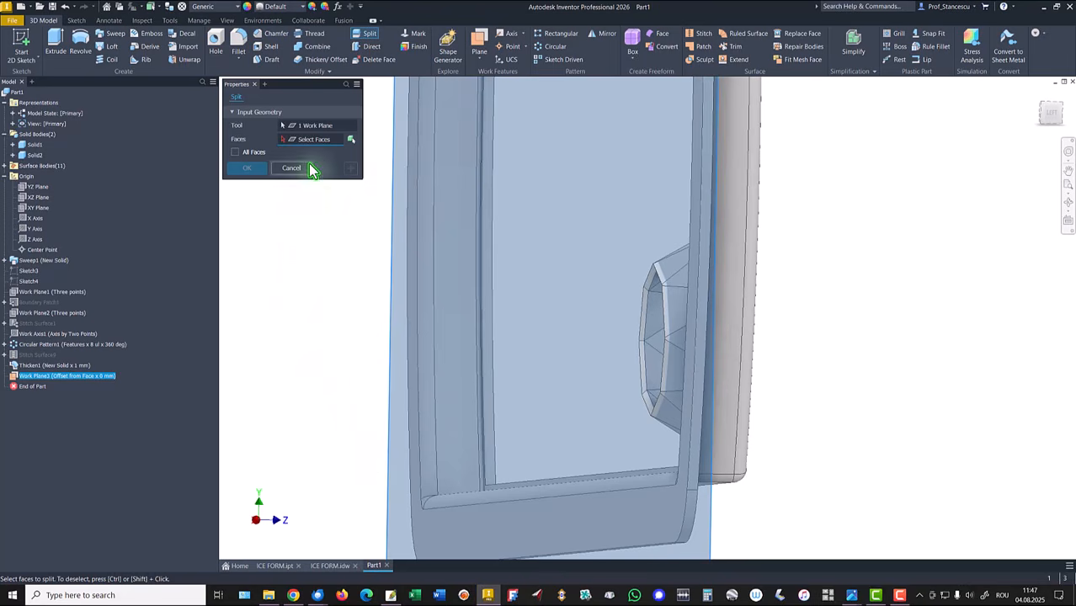
click(350, 142)
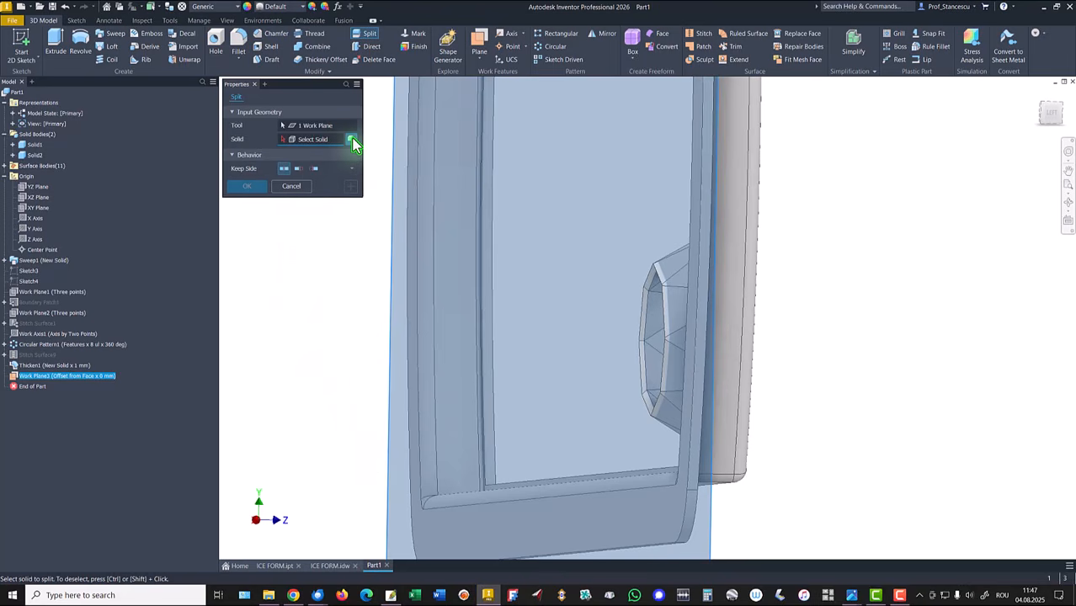
click(315, 170)
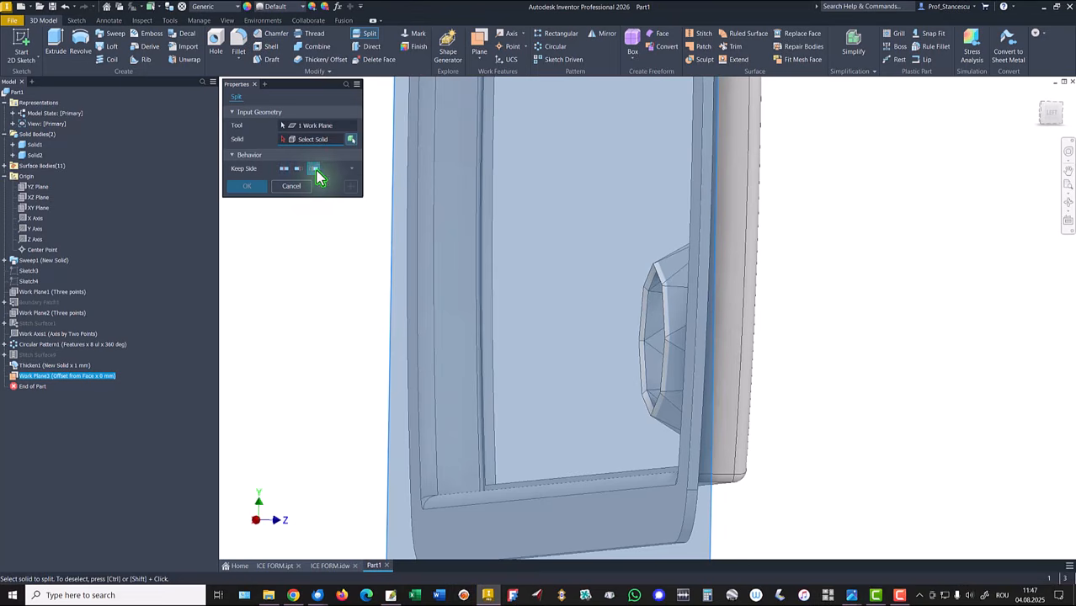
click(34, 154)
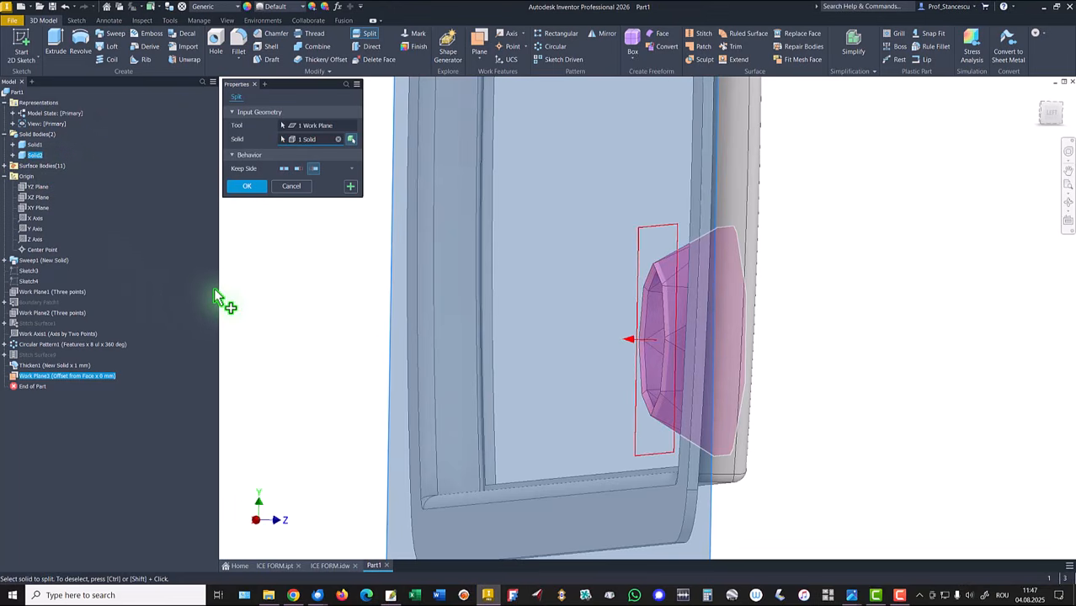
click(247, 186)
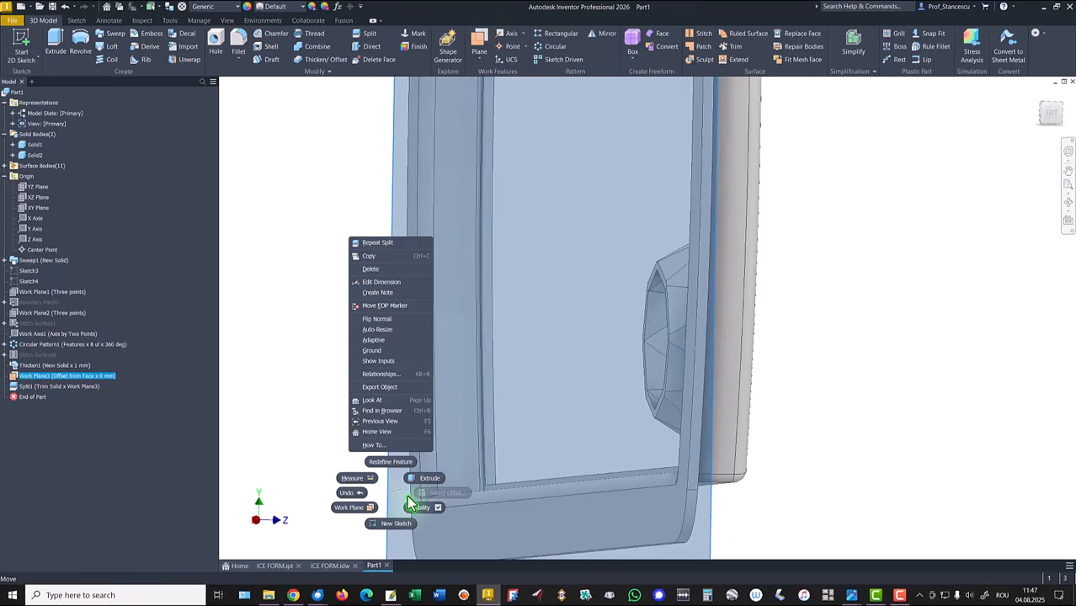
Step: Hide Work Plane3 and return to the home view
click(414, 507)
key(F6)
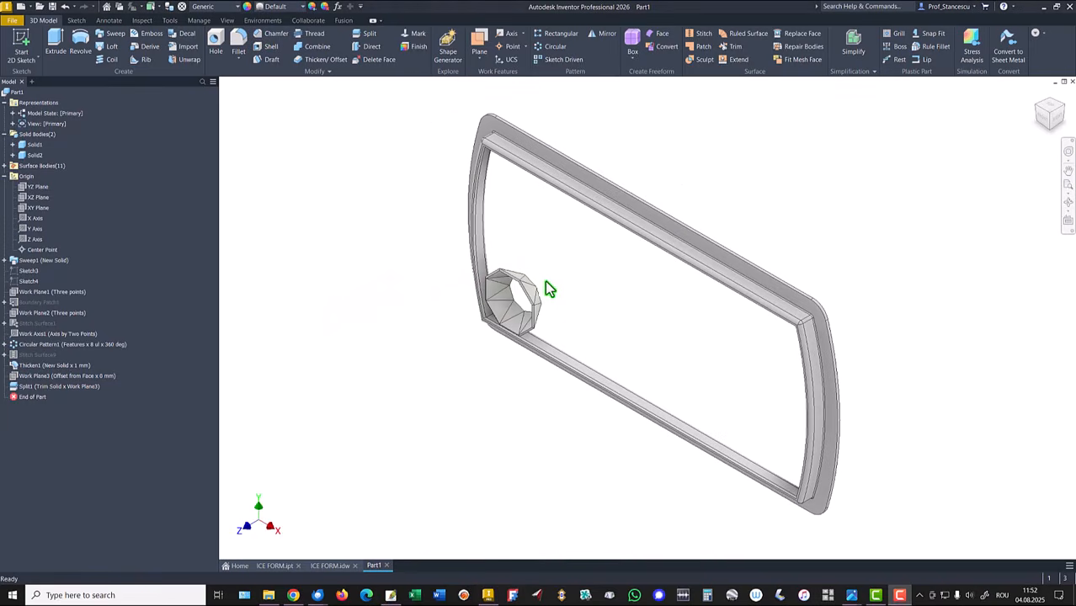
Step: Start a new sketch on the cavity's flat octagonal rim face left by the split
shift+middle_drag(579, 298, 803, 394)
scroll(783, 383, down, 3)
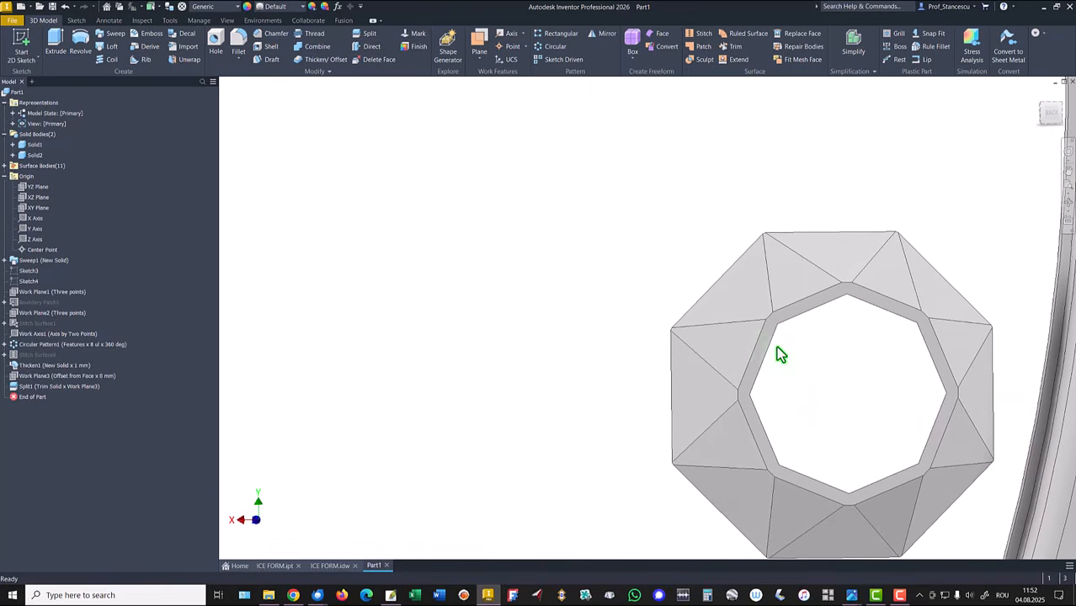
shift+middle_drag(766, 348, 976, 392)
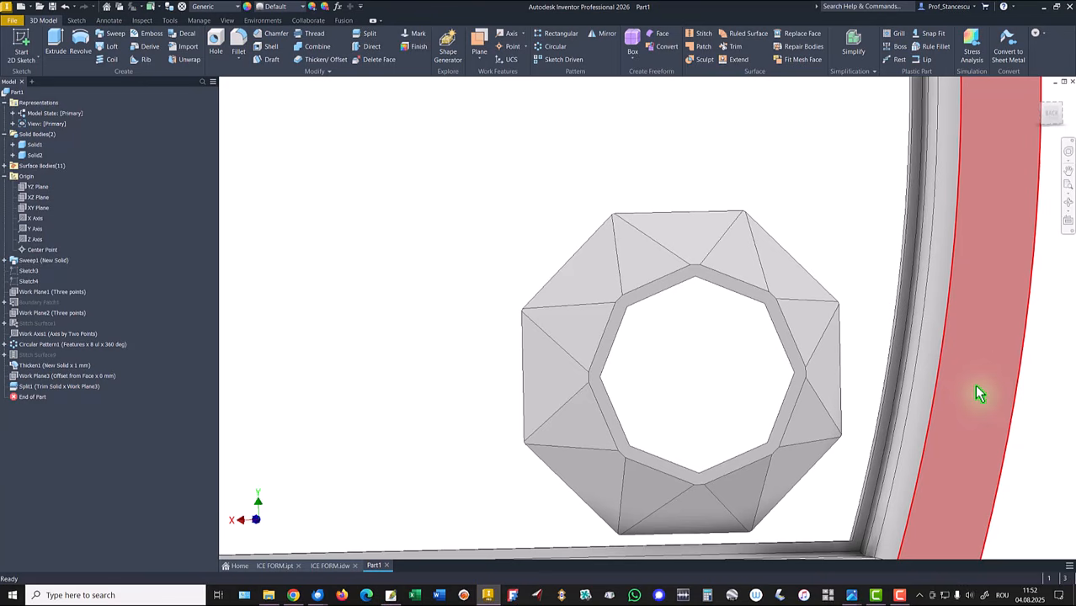
click(607, 347)
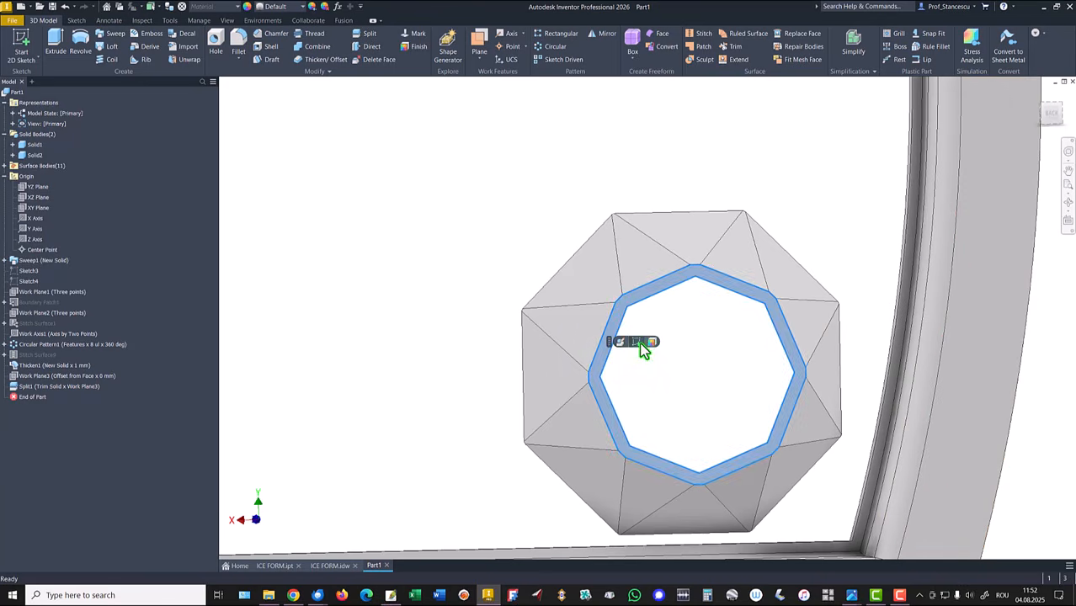
click(623, 341)
Step: Project the rim face's edges into the sketch with Project Geometry and finish the sketch
middle_drag(737, 353, 215, 163)
middle_drag(676, 250, 440, 195)
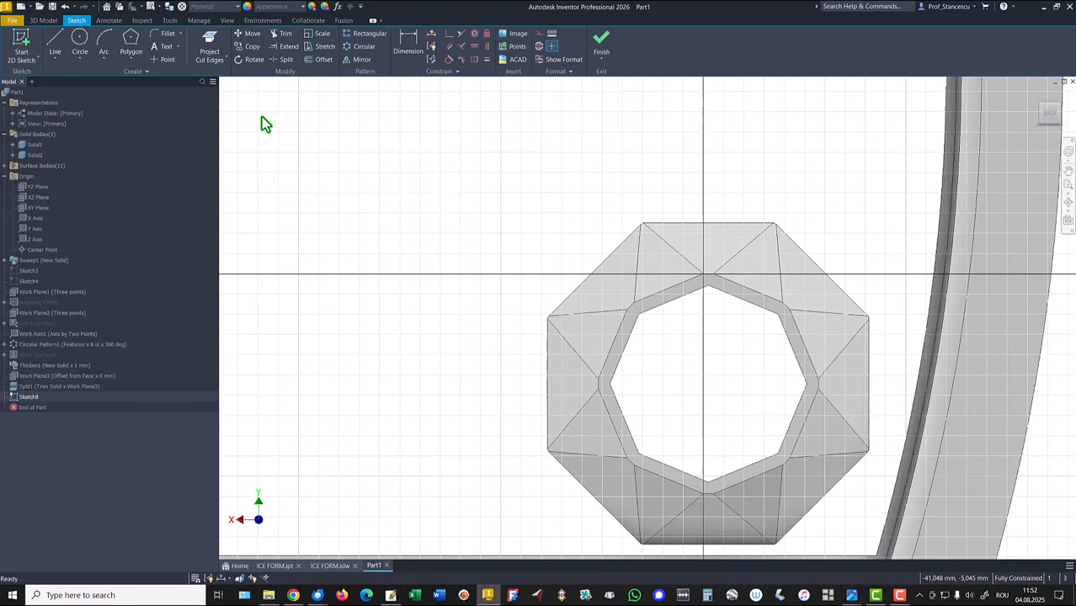
click(216, 60)
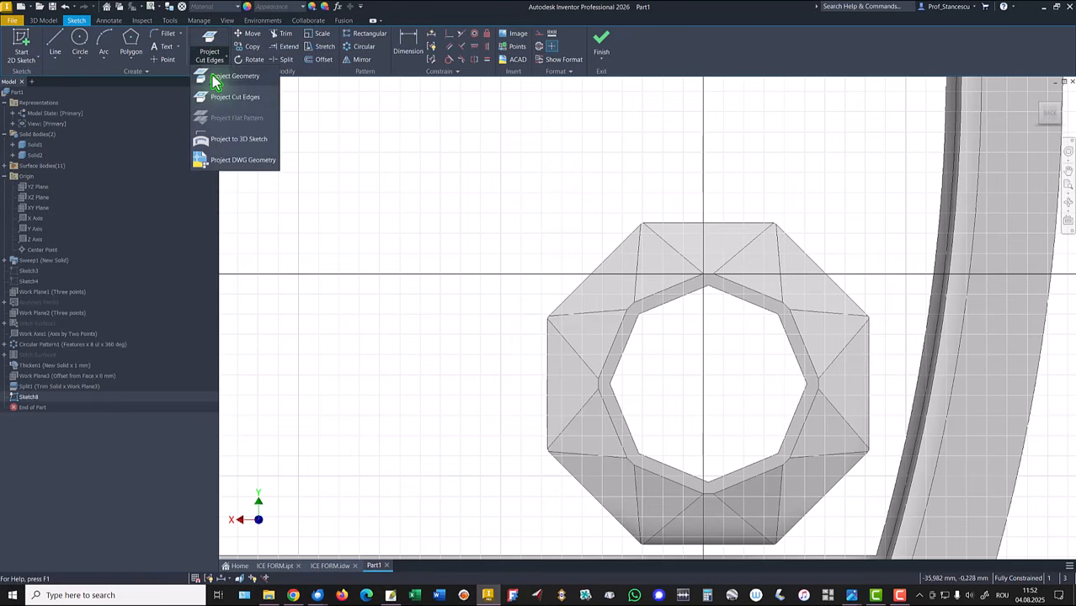
click(234, 76)
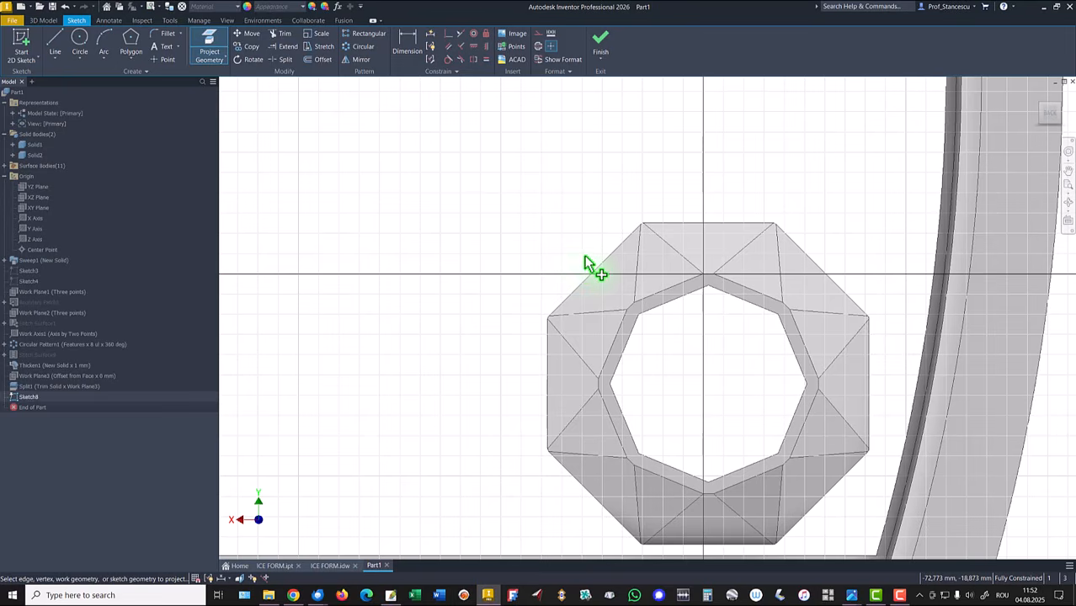
mouse_move(585, 256)
mouse_down()
mouse_move(598, 327)
mouse_move(840, 509)
mouse_move(833, 495)
mouse_up()
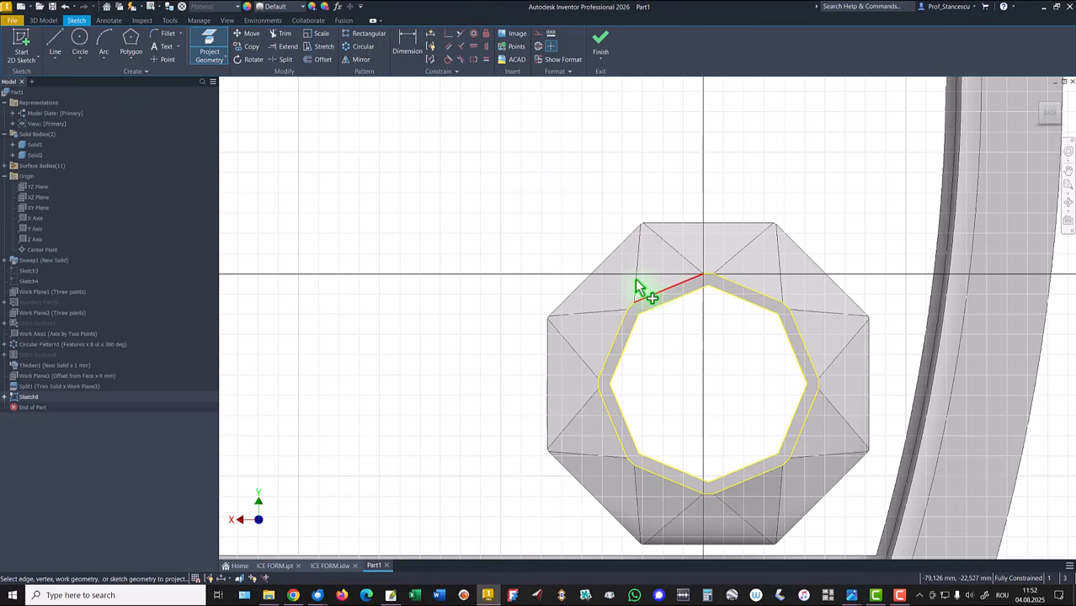
click(599, 49)
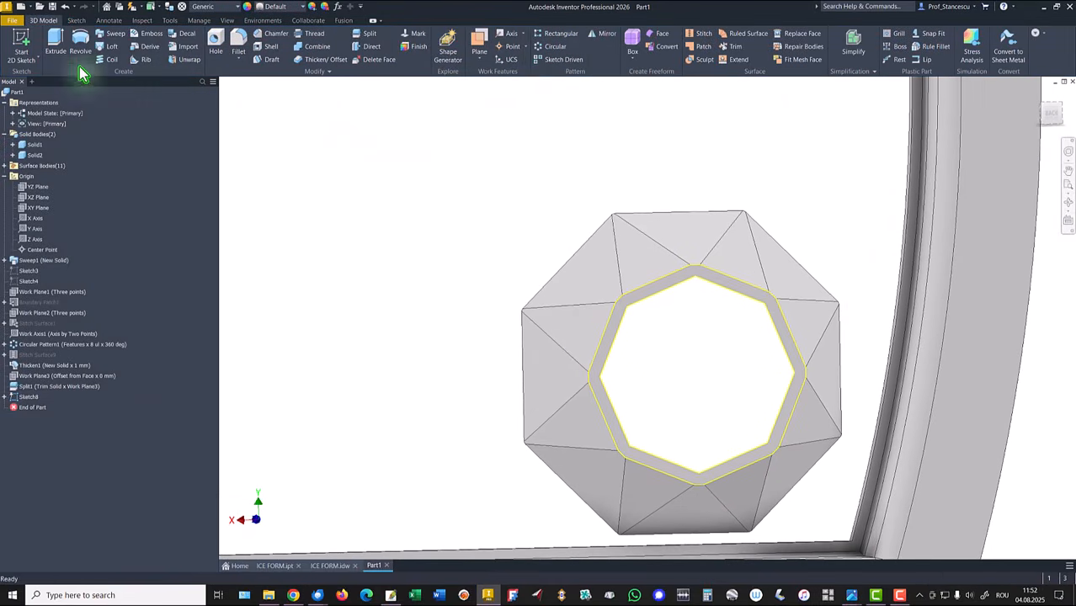
Step: Extrude both octagonal rim profiles 1 mm in the flipped direction, joining them to the cavity solid
click(54, 42)
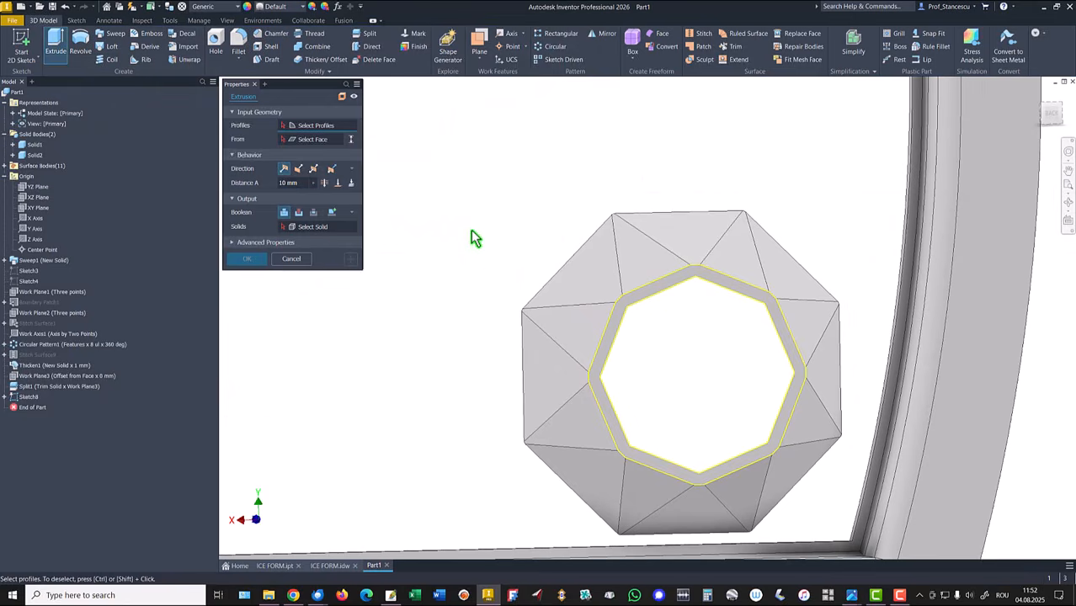
click(633, 297)
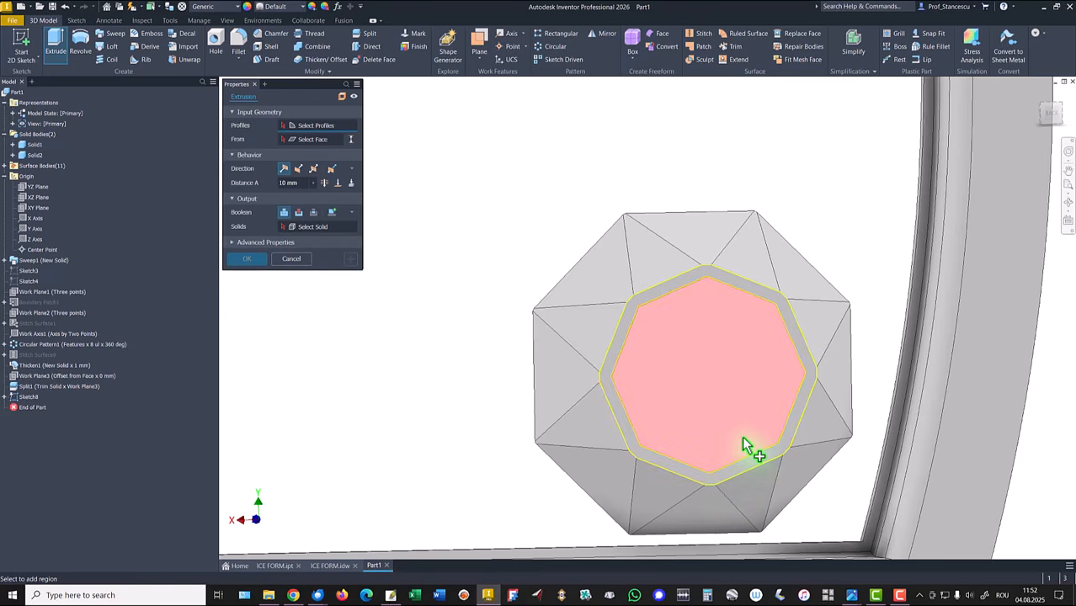
click(744, 444)
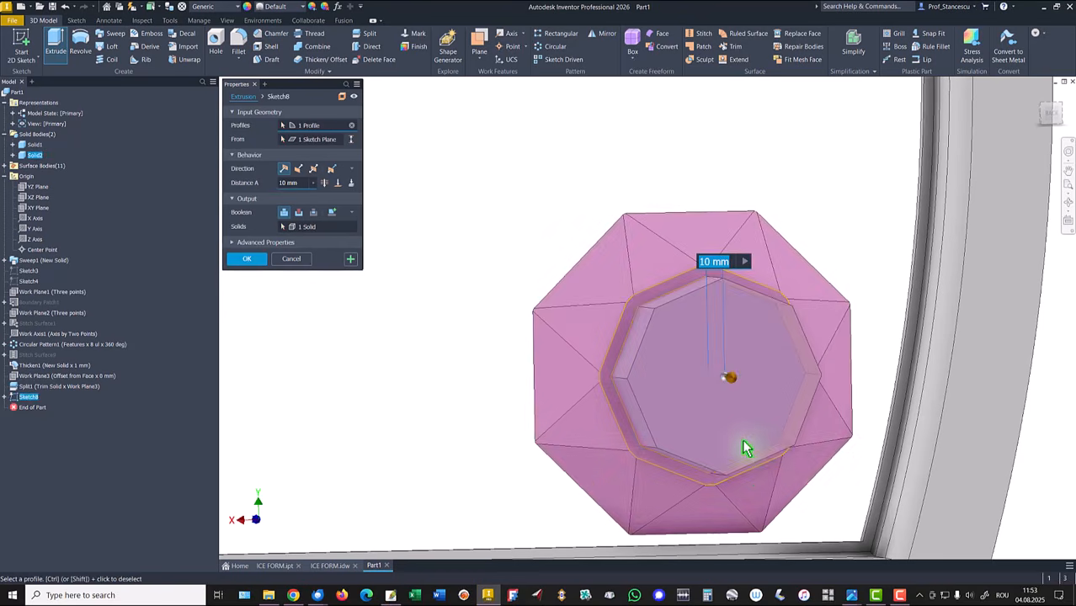
click(743, 466)
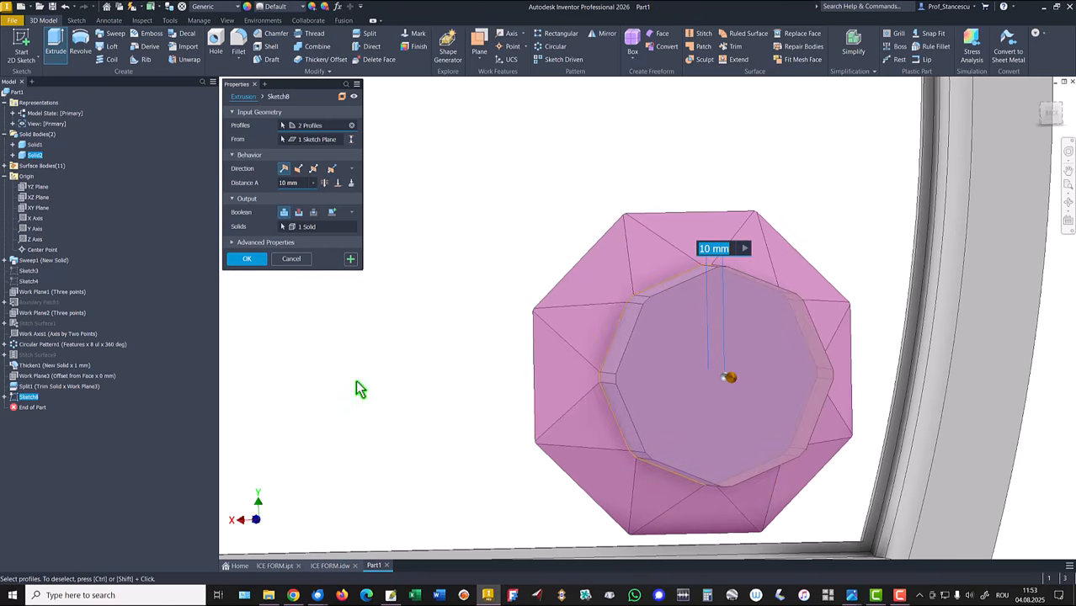
click(300, 172)
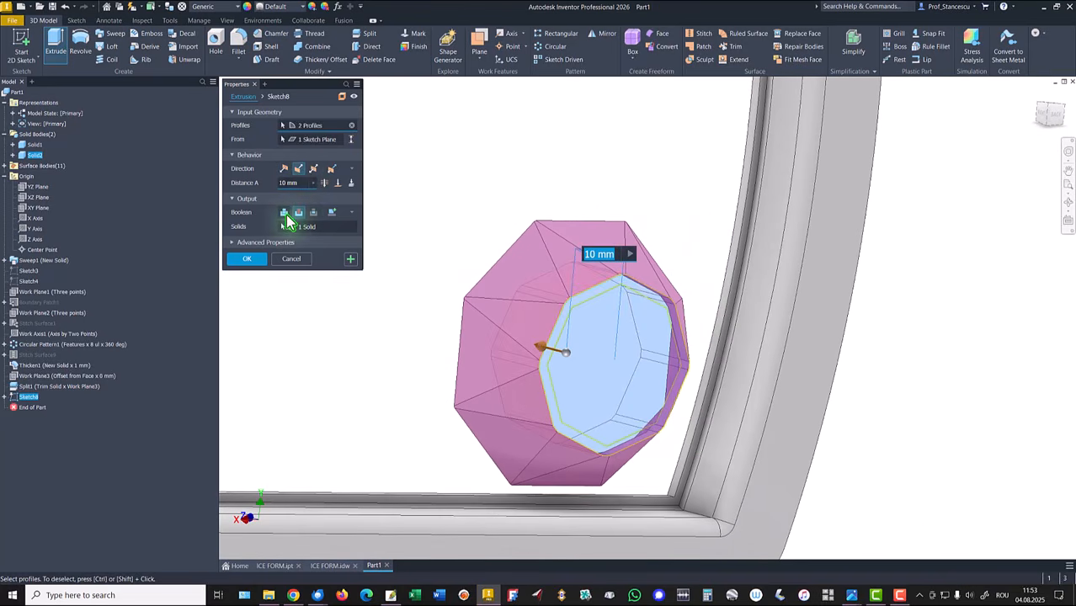
click(287, 217)
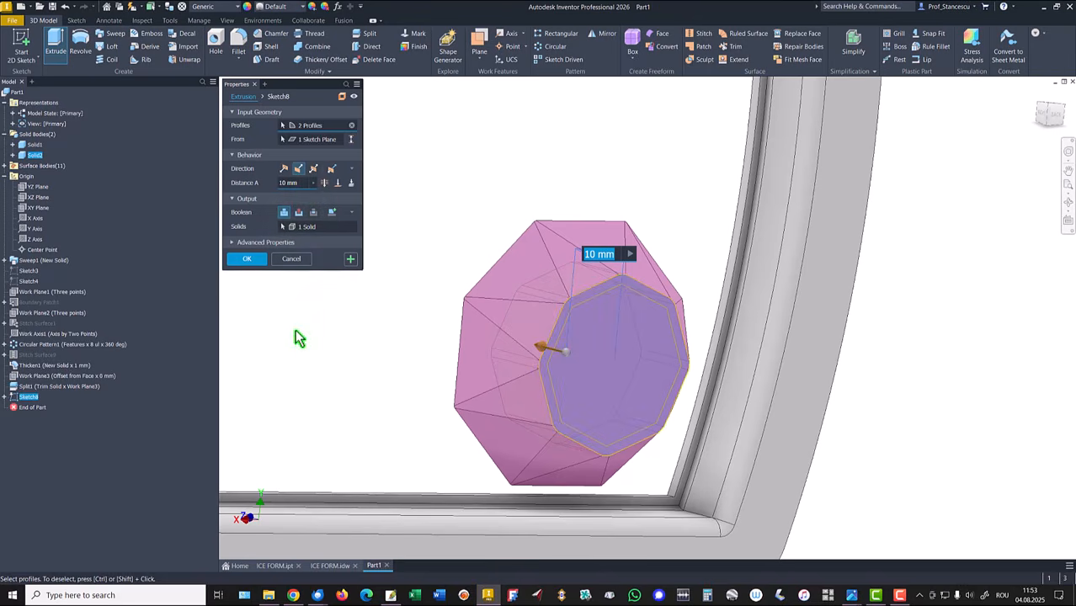
text(1)
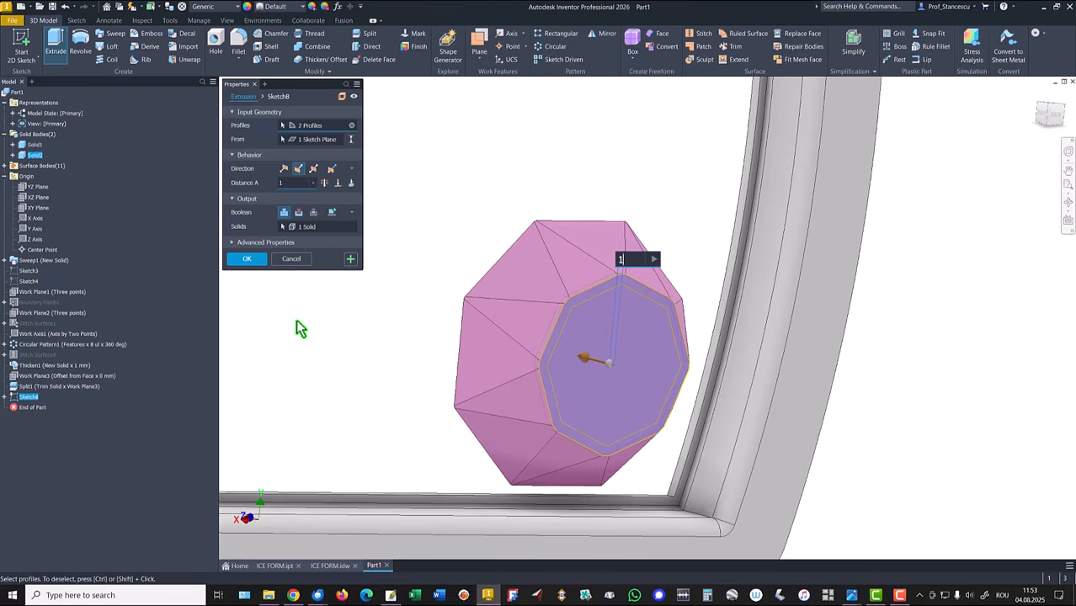
click(247, 259)
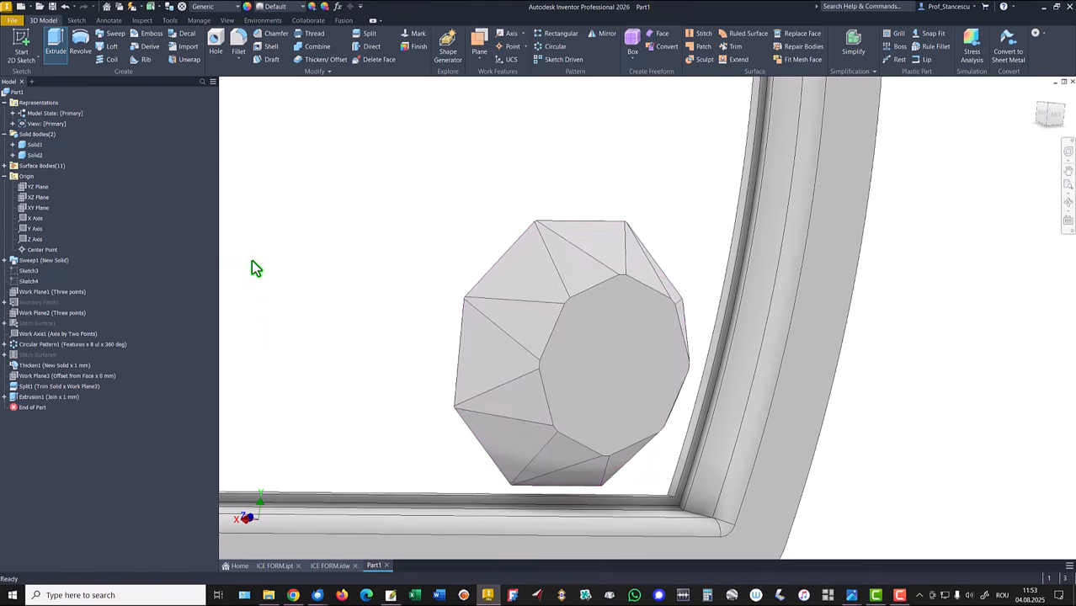
Step: Review the ICE FORM.idw drawing and switch back to the part
shift+middle_drag(252, 264, 621, 242)
key(F6)
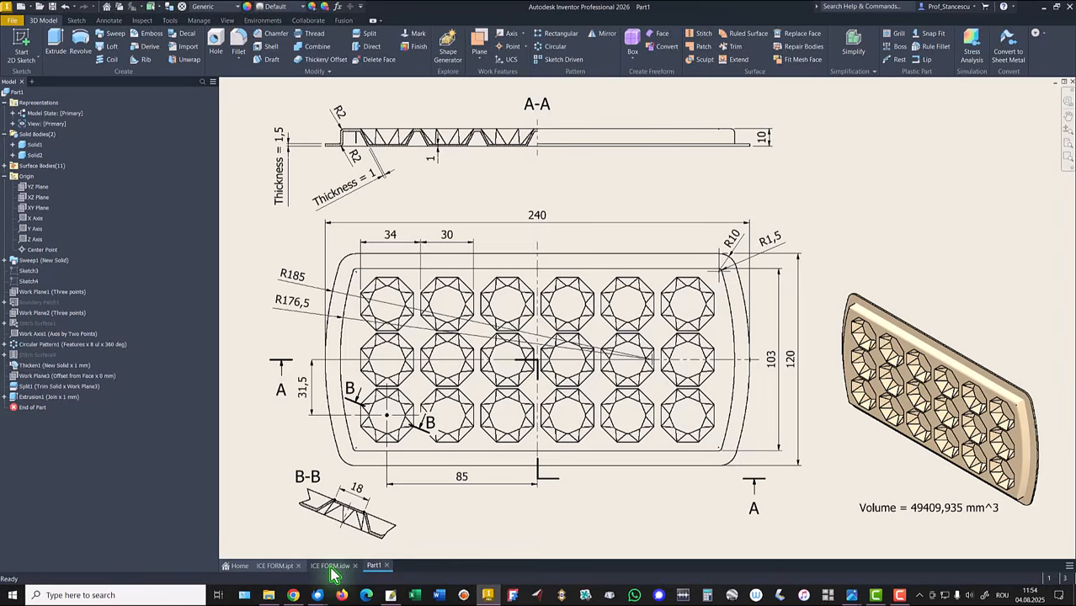
click(331, 566)
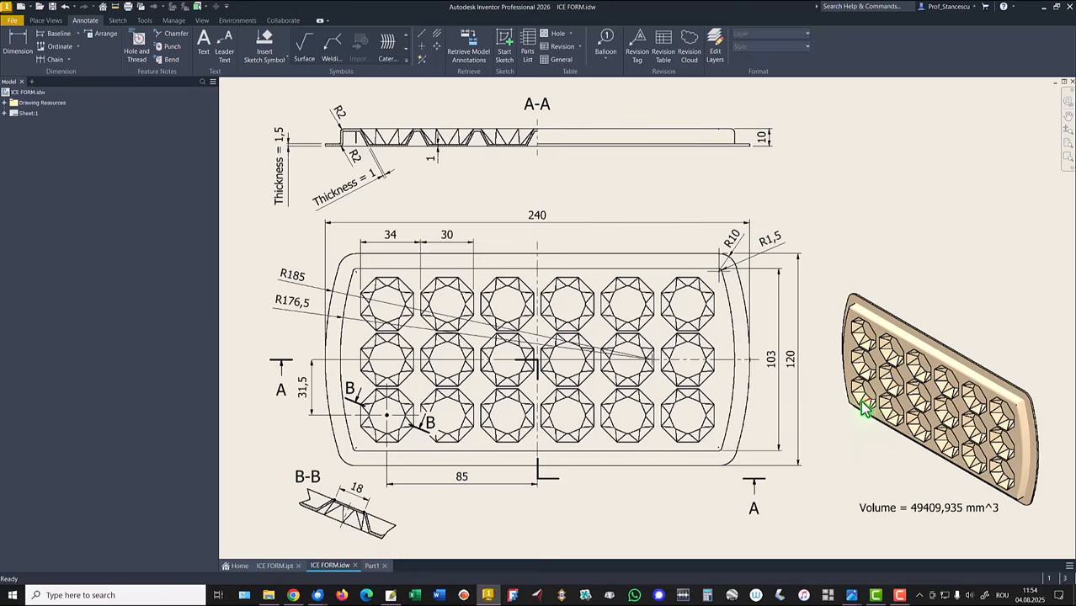
click(372, 566)
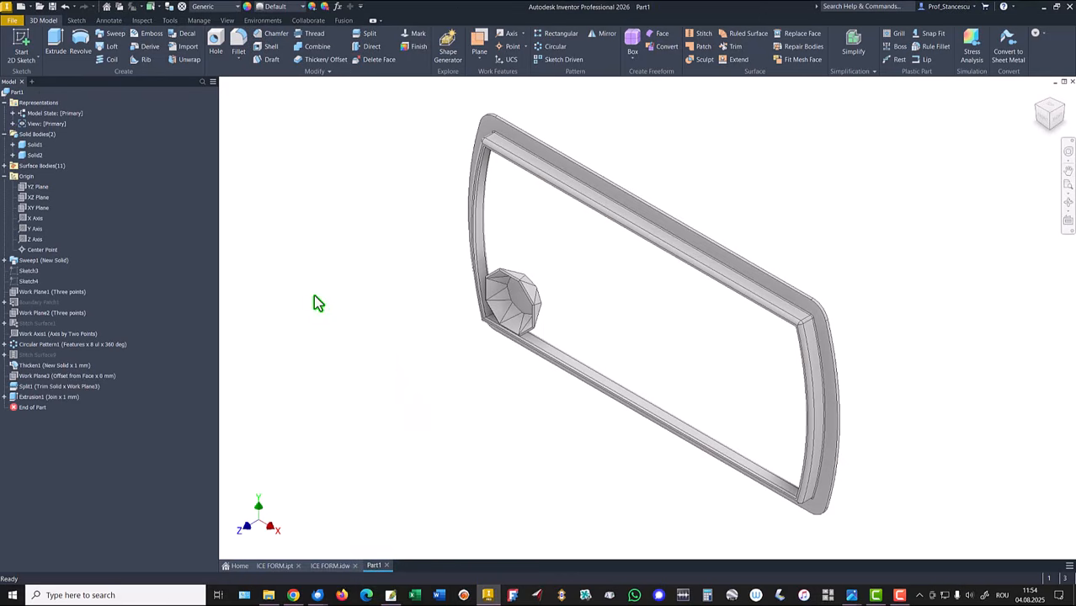
Step: Turn on visibility of the origin Y axis
right_click(31, 232)
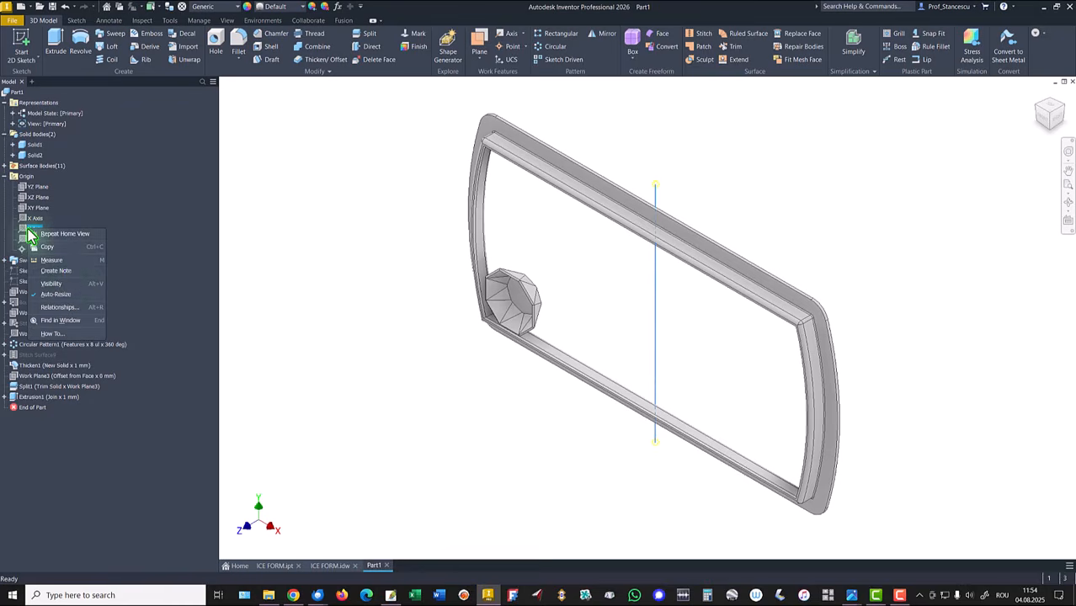
click(60, 295)
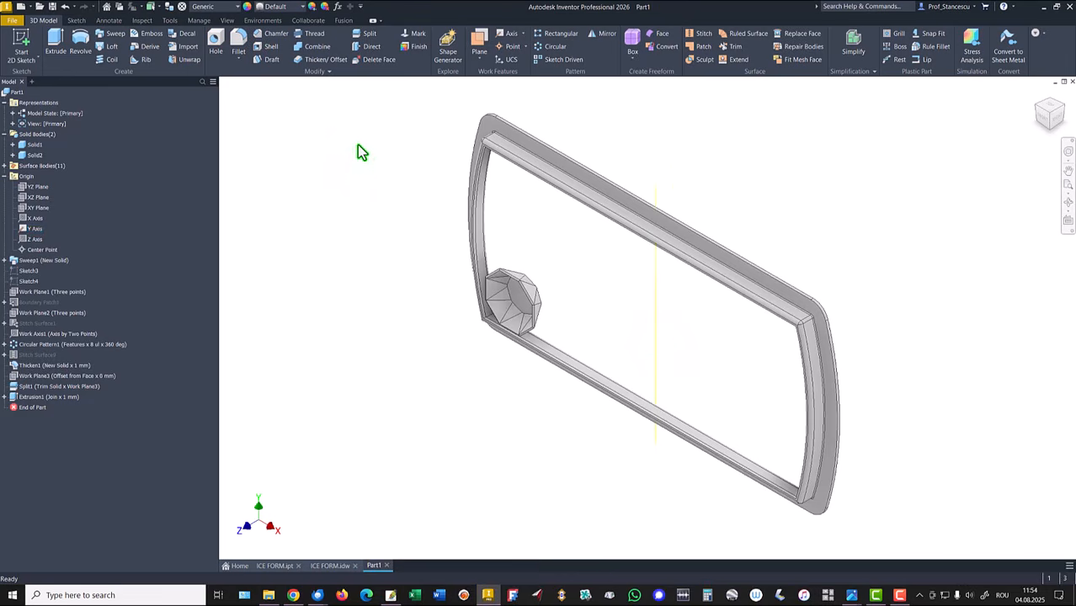
Step: Start a Rectangular Pattern of the cavity solid along the tray's long bottom edge with 6 instances spaced 30+4 mm
click(549, 35)
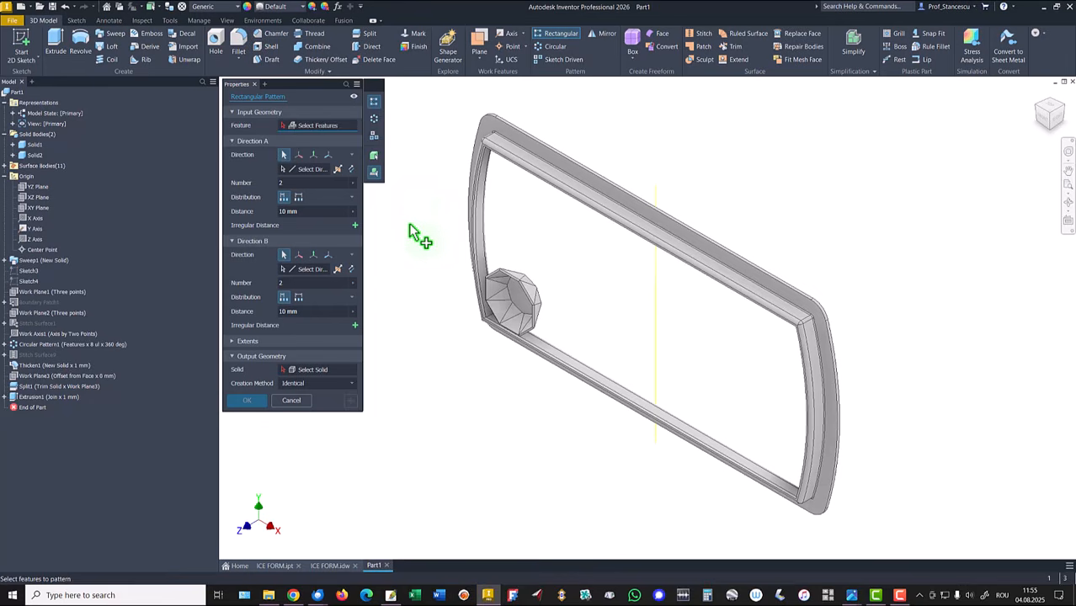
click(374, 161)
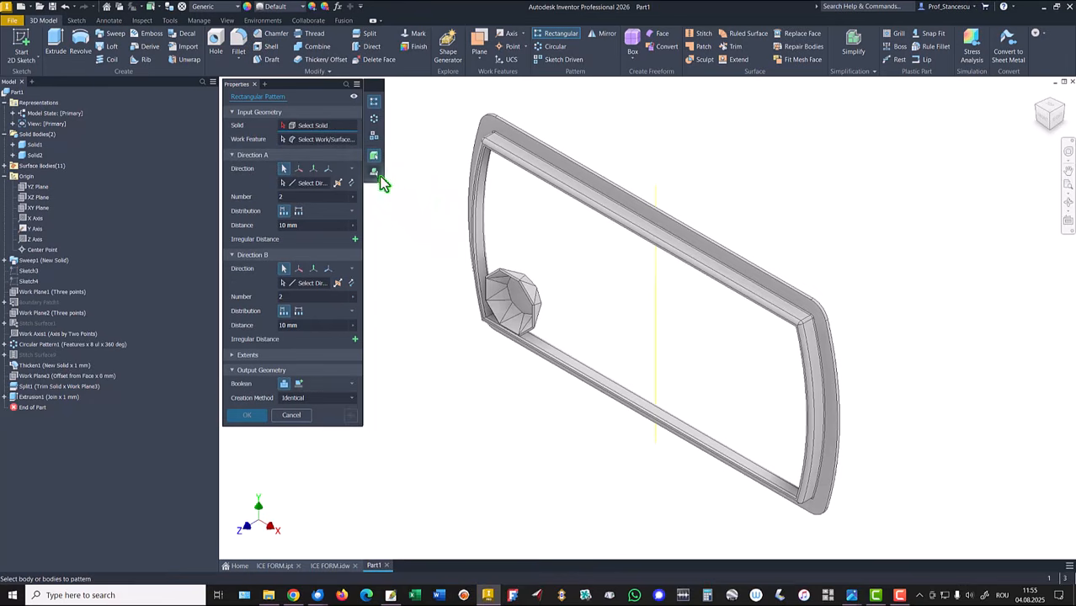
click(508, 298)
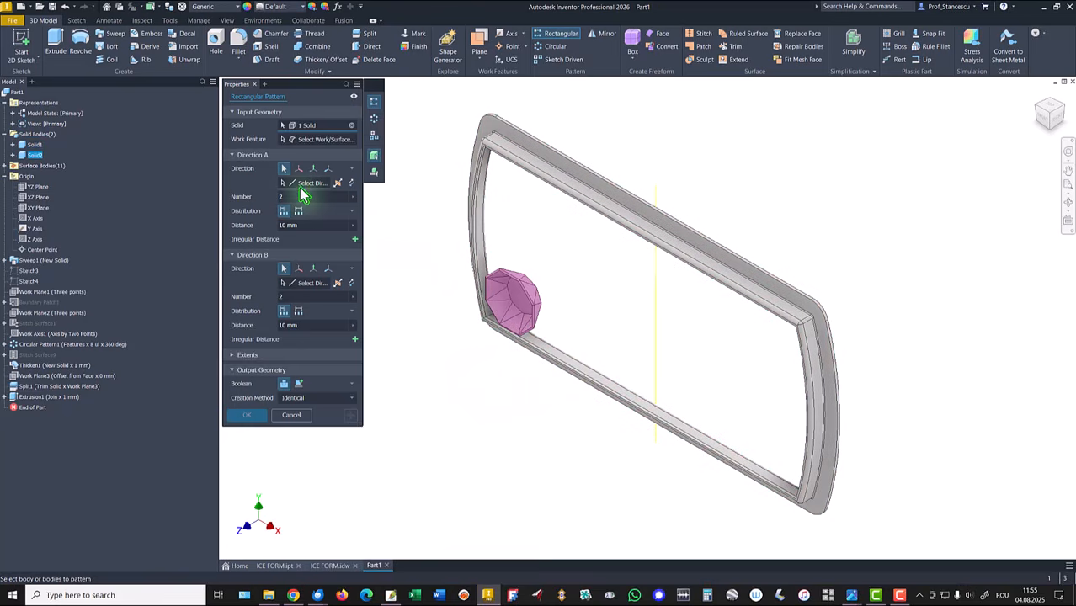
click(567, 368)
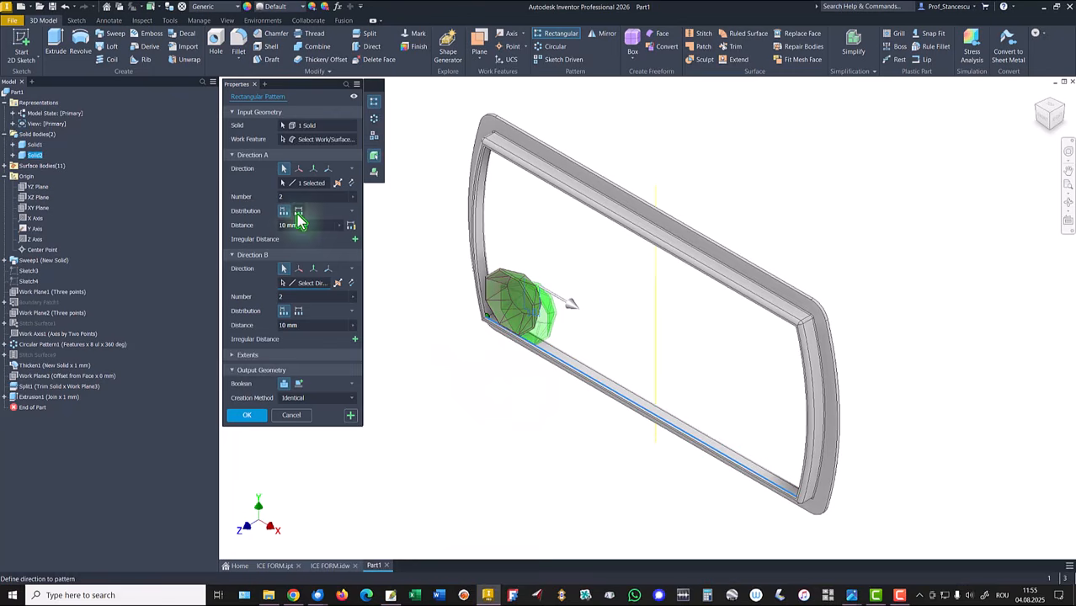
click(291, 196)
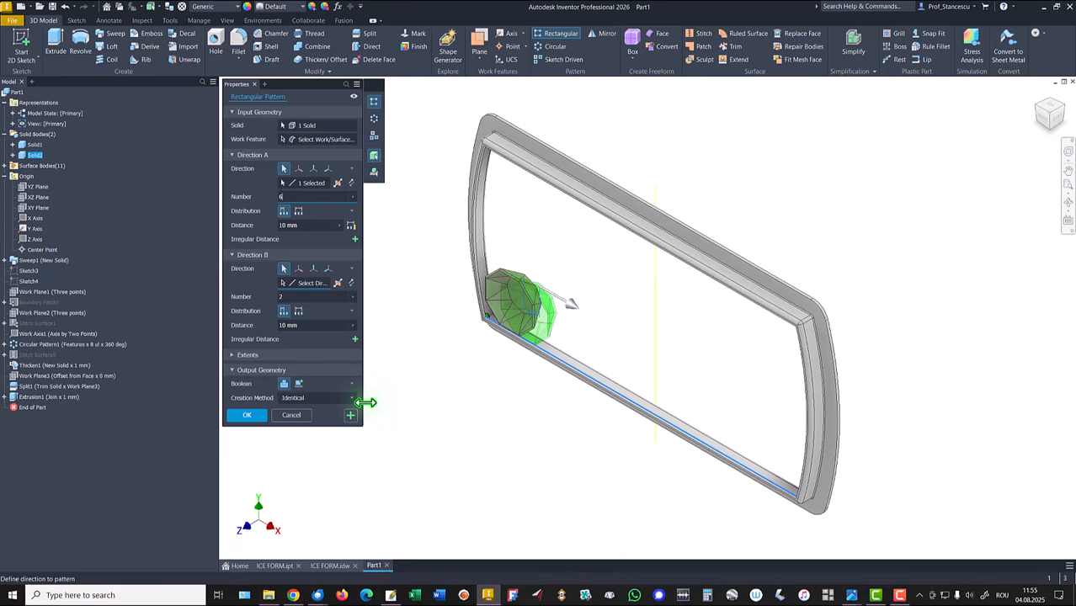
click(299, 224)
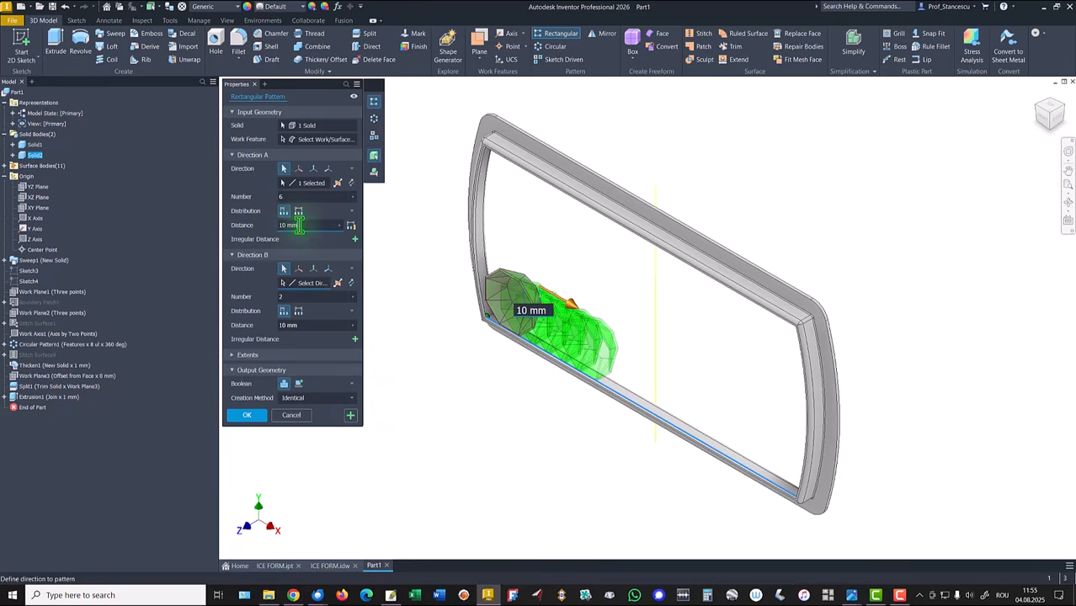
drag(299, 225, 266, 228)
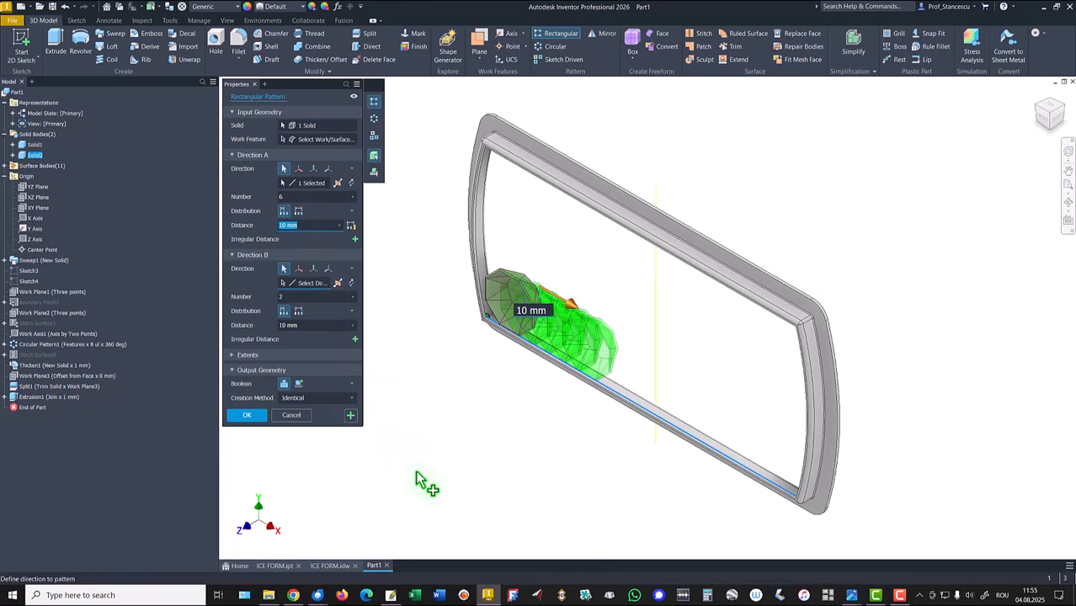
text(30+)
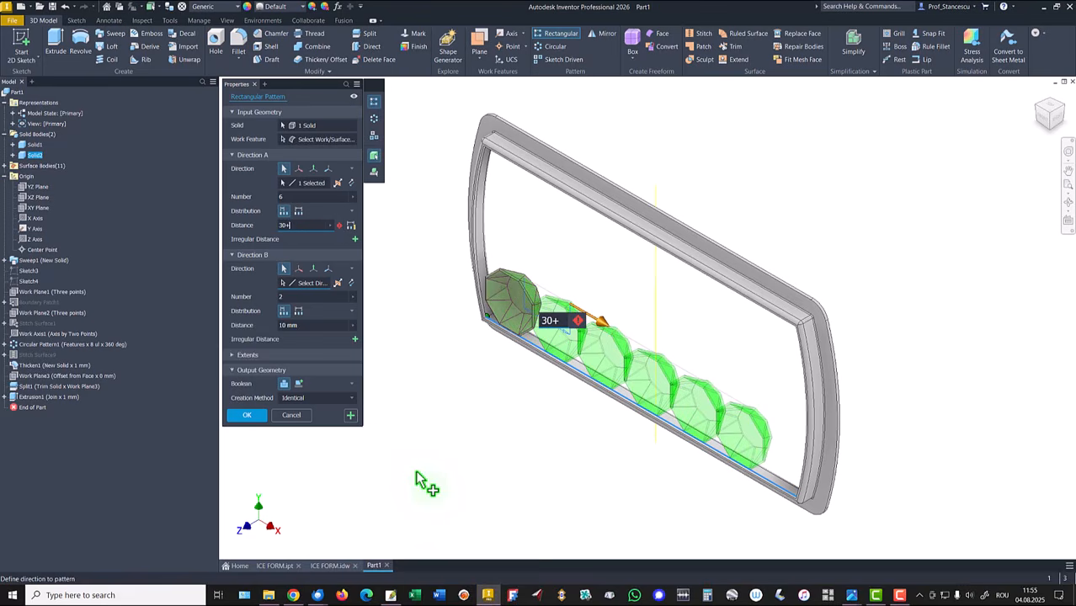
text(4)
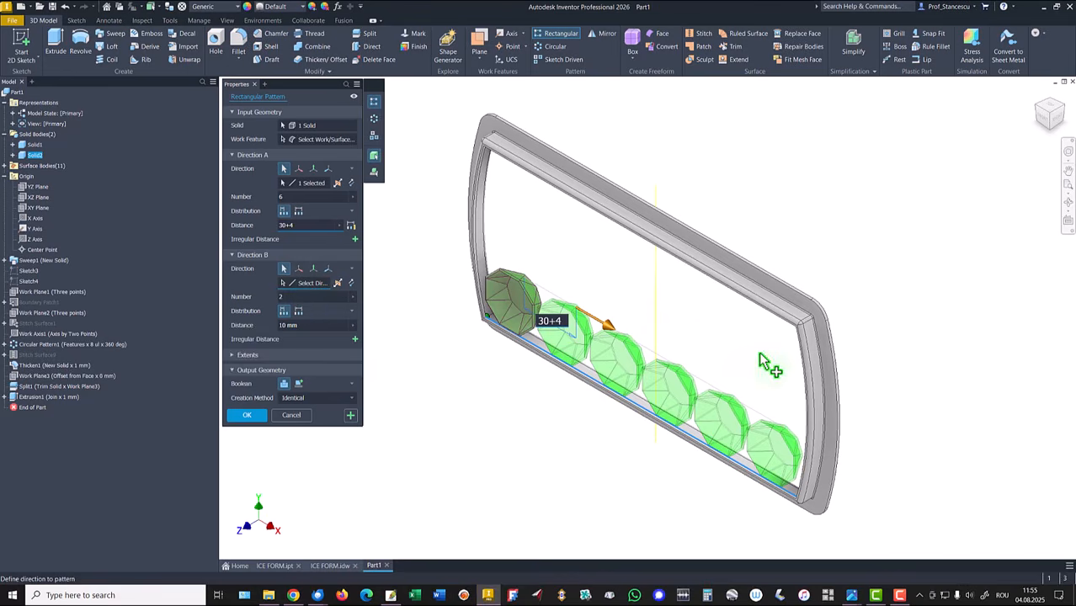
Step: Add a second pattern direction along the Y axis with 3 instances spaced 31,5 mm and finish the pattern
click(655, 291)
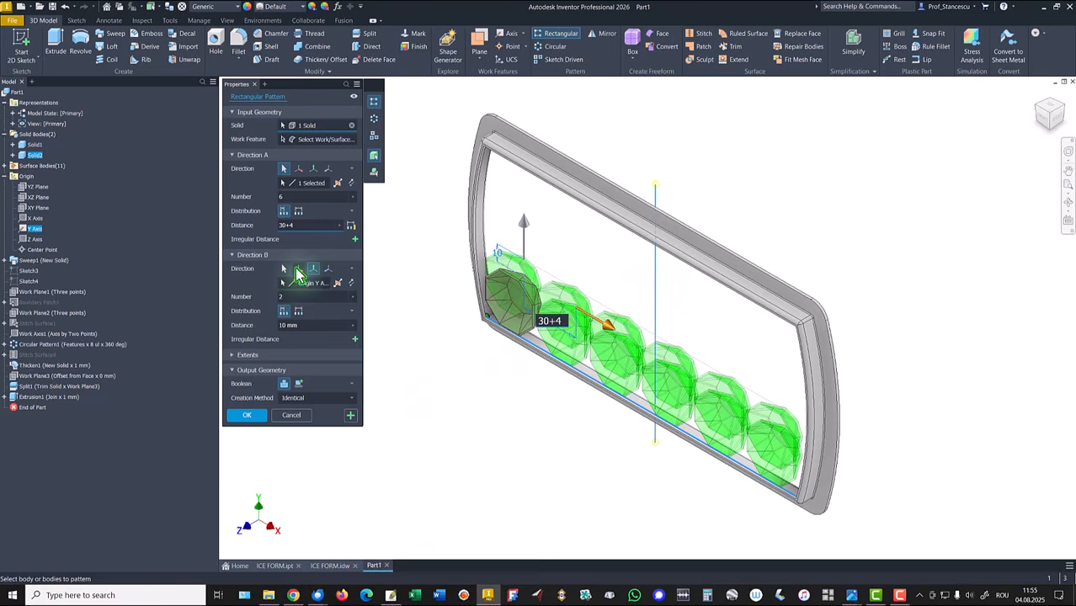
double_click(281, 297)
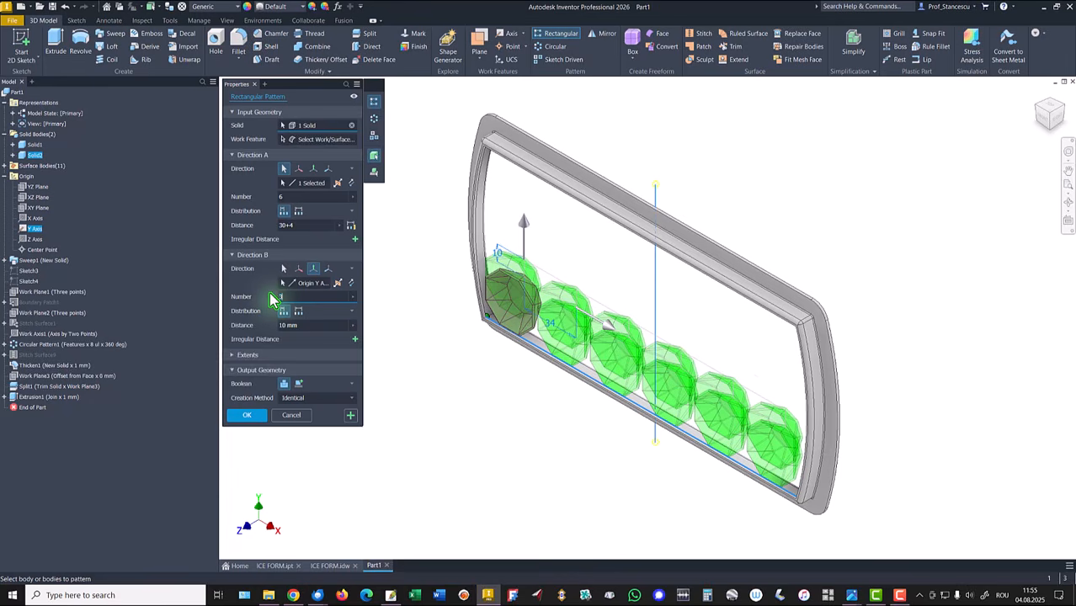
text(3)
double_click(286, 325)
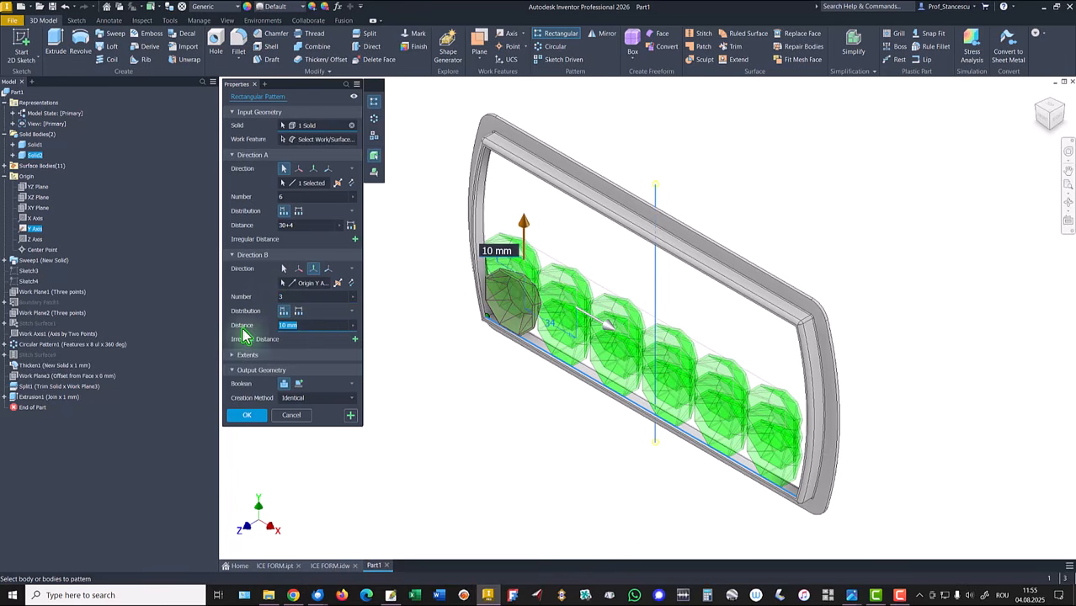
text(30,5)
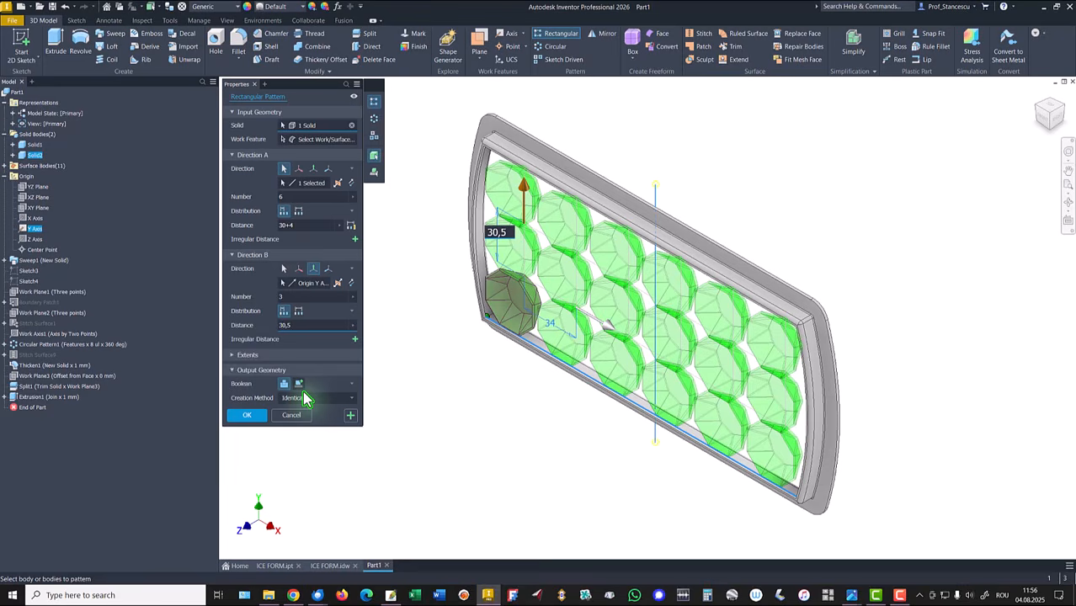
key(Delete)
text(1)
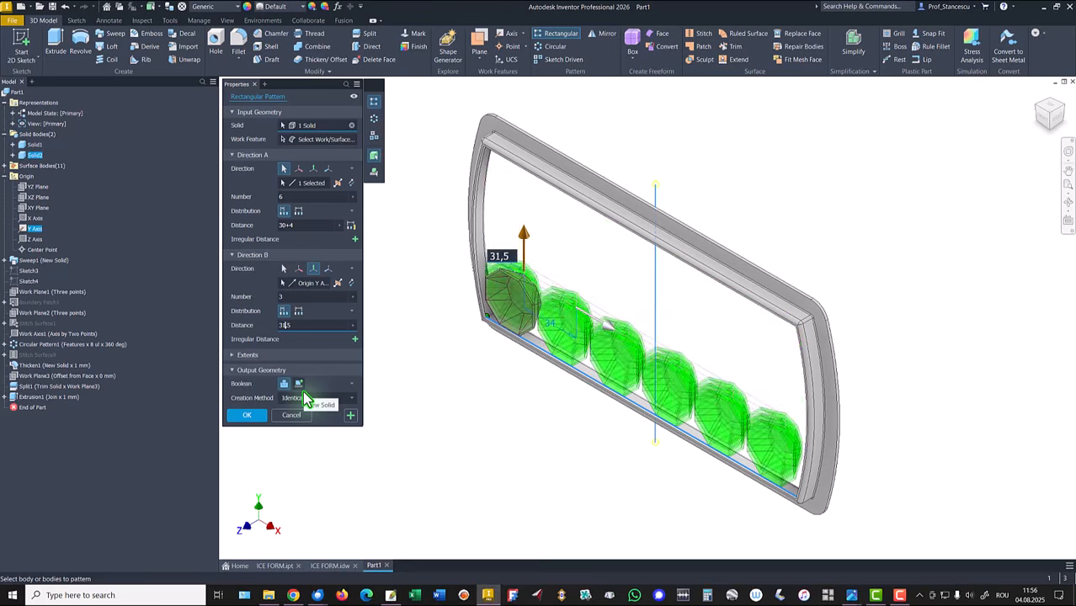
click(249, 416)
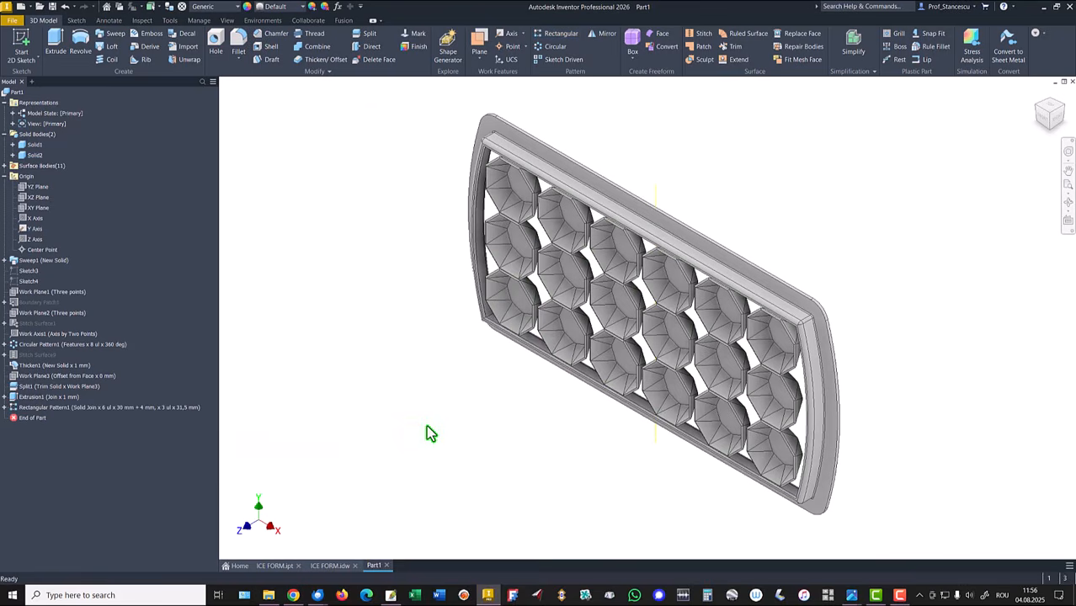
Step: Combine the patterned cavity solid into the tray solid with a Join
key(F6)
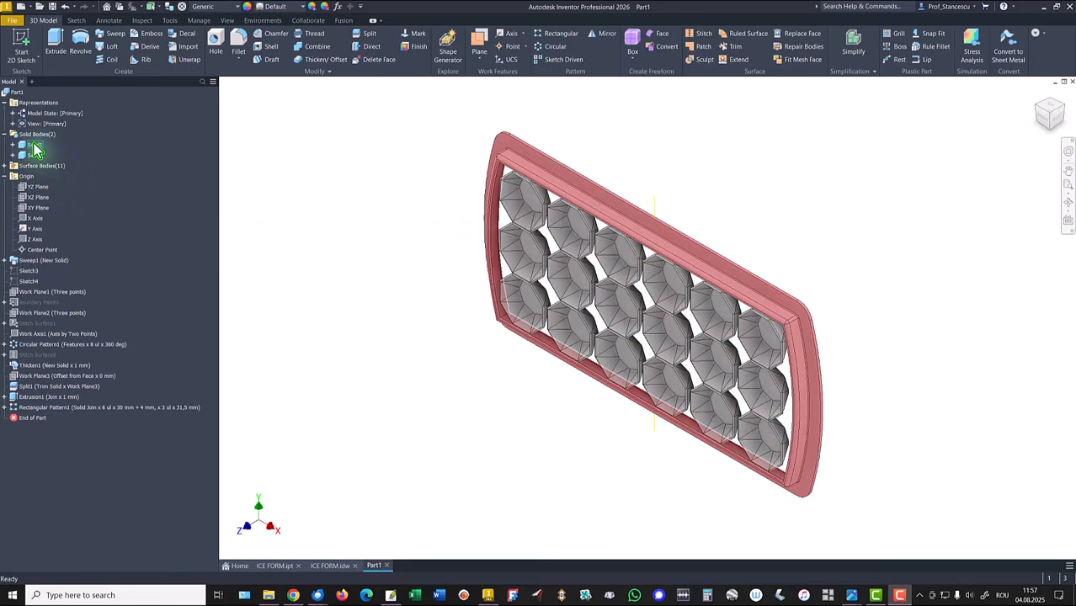
click(315, 49)
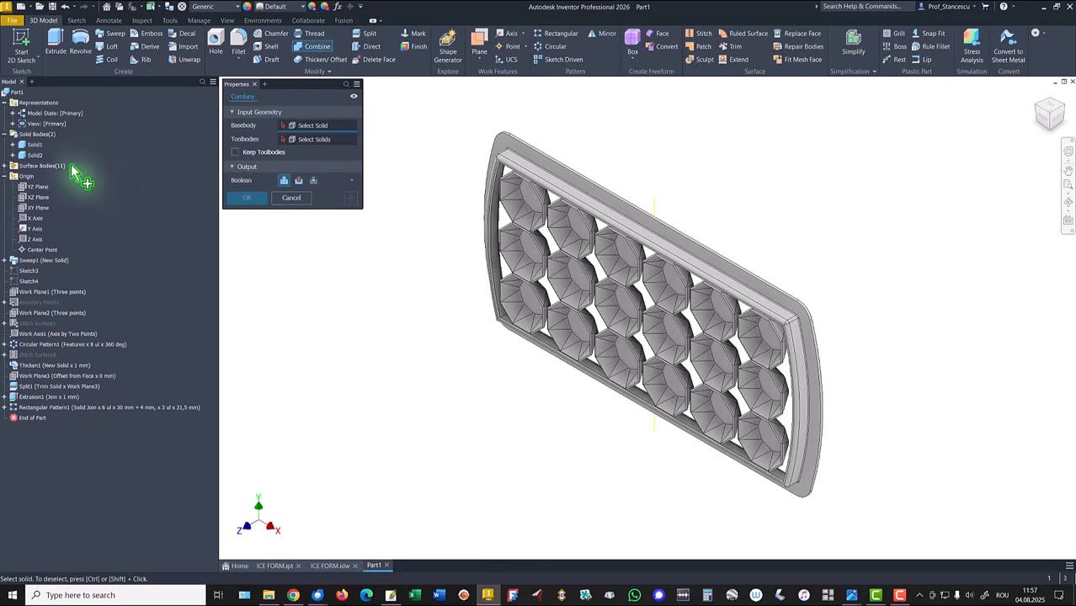
click(38, 147)
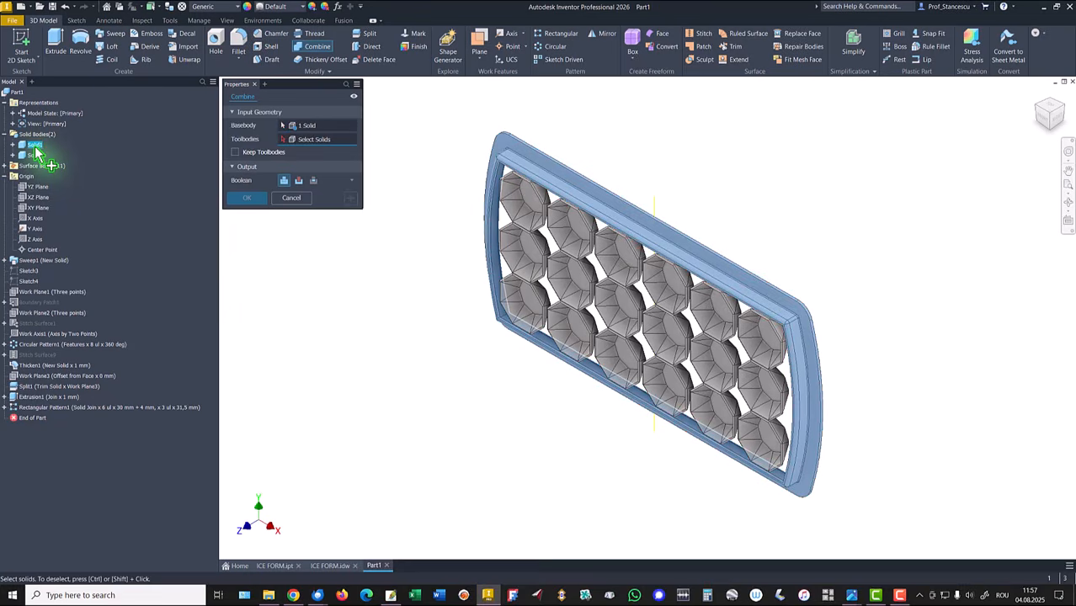
click(39, 156)
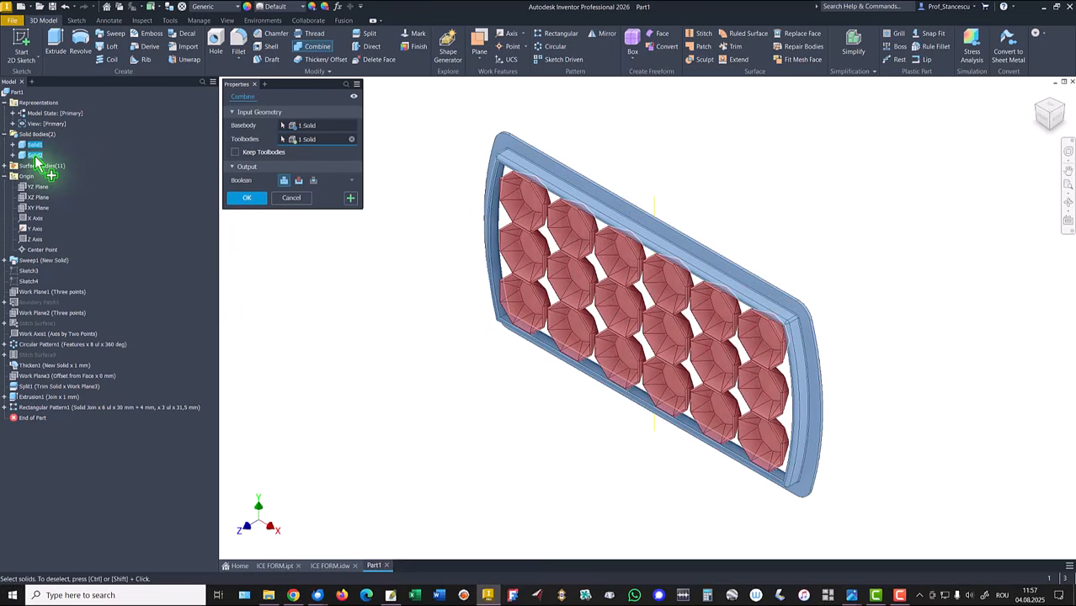
click(247, 200)
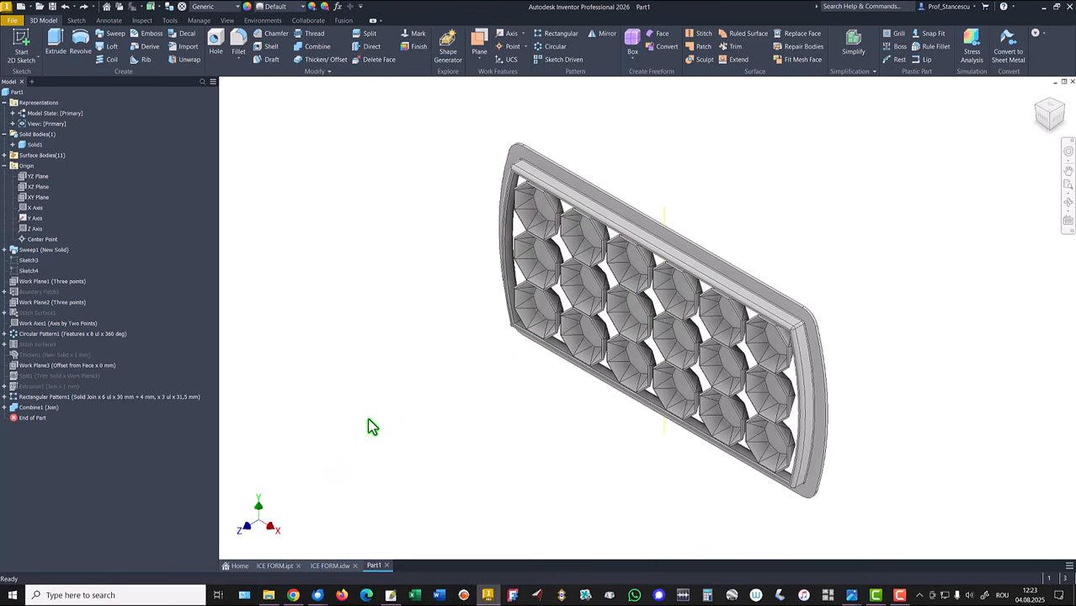
Step: Review the ICE FORM.idw drawing and switch back to the part
click(329, 565)
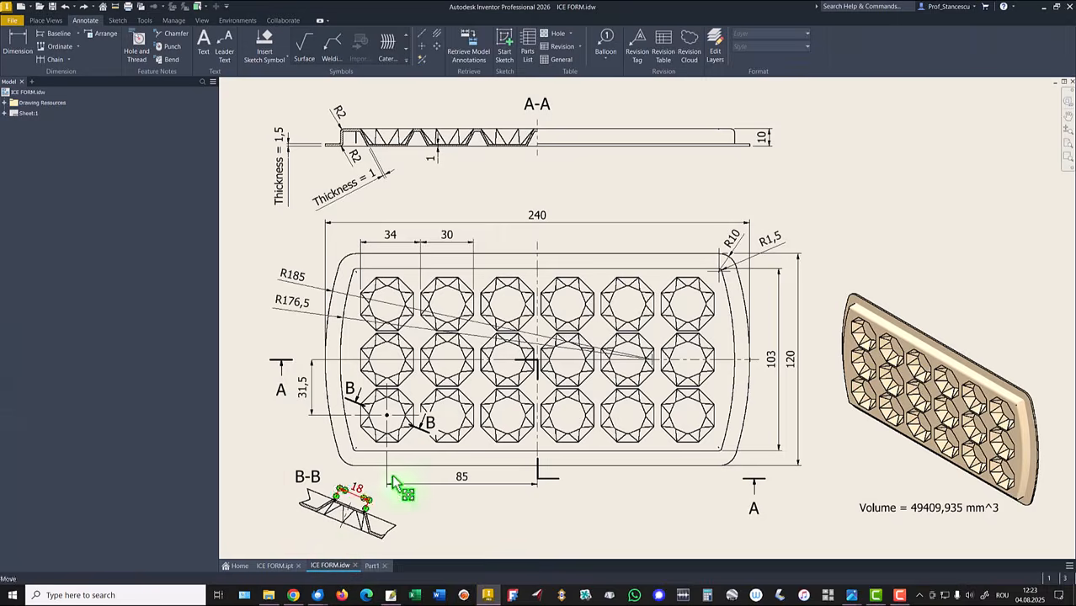
click(282, 139)
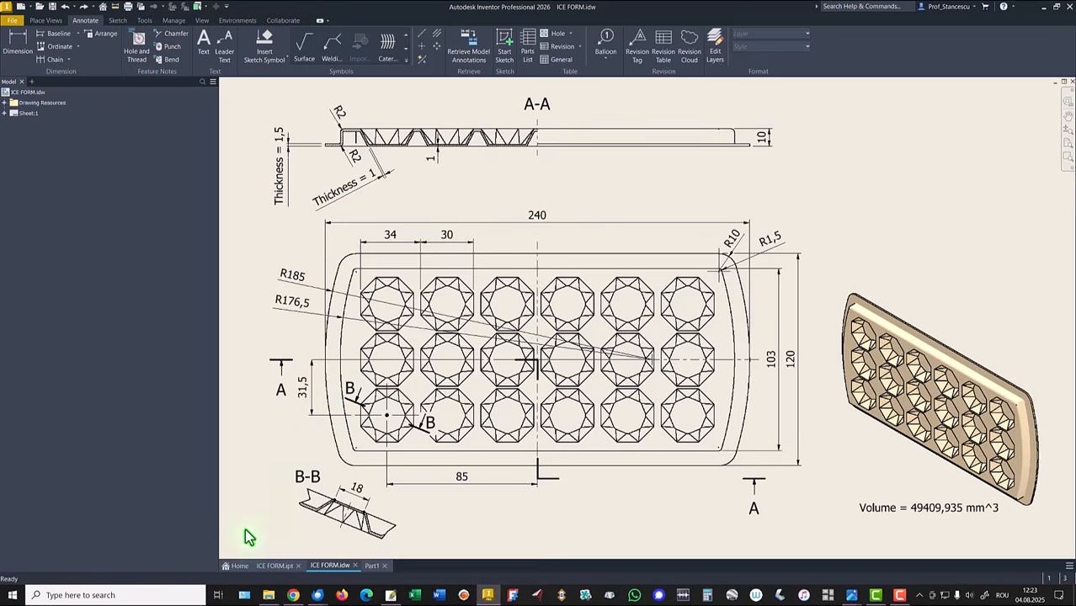
click(372, 565)
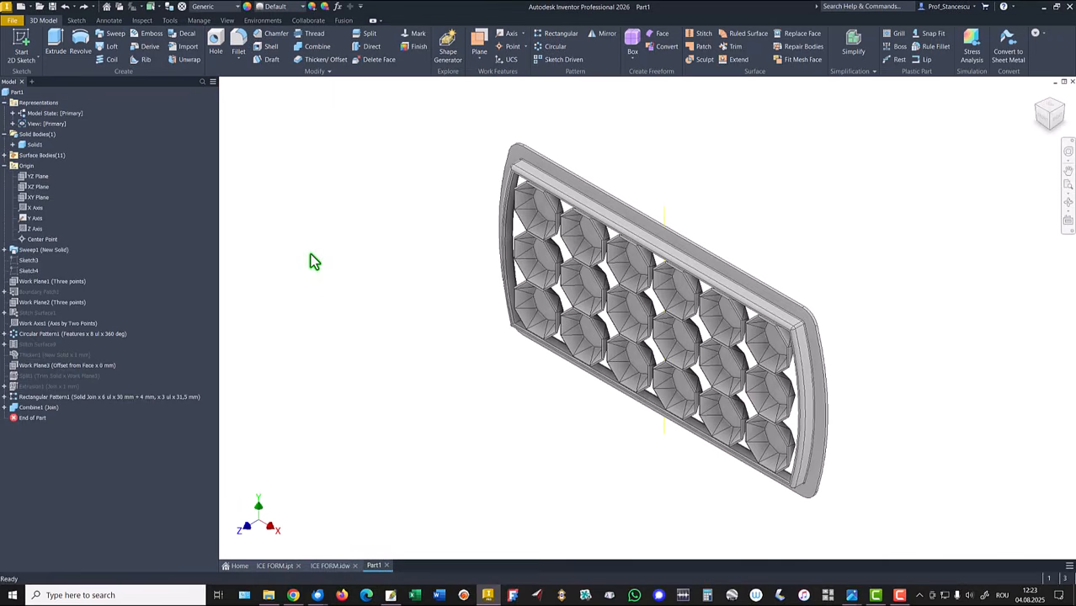
Step: Copy Sketch3 and start a new 2D sketch on the tray's inner rim face
right_click(29, 261)
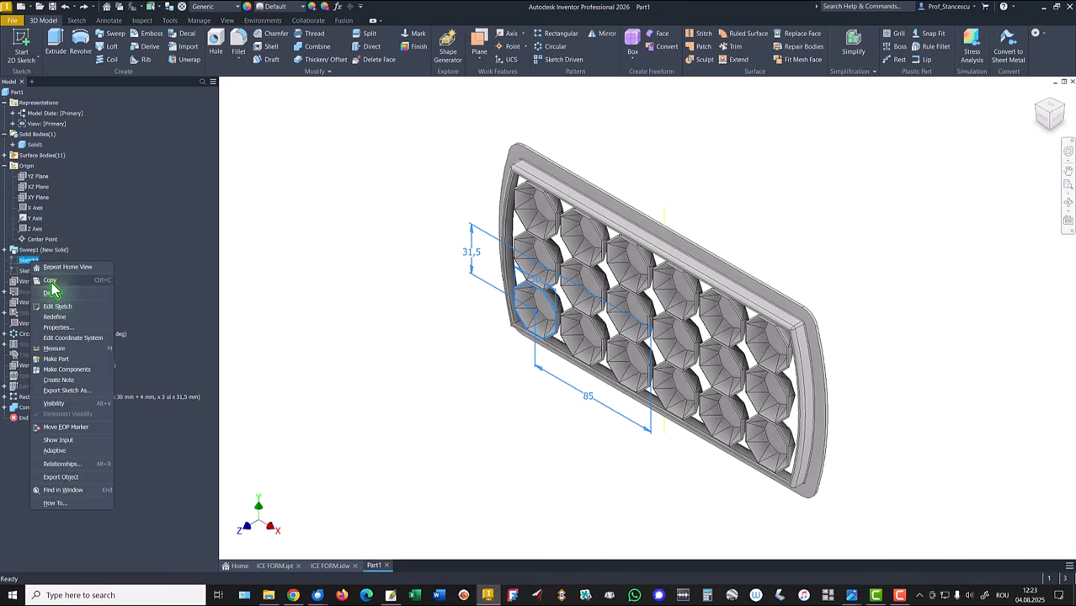
click(50, 282)
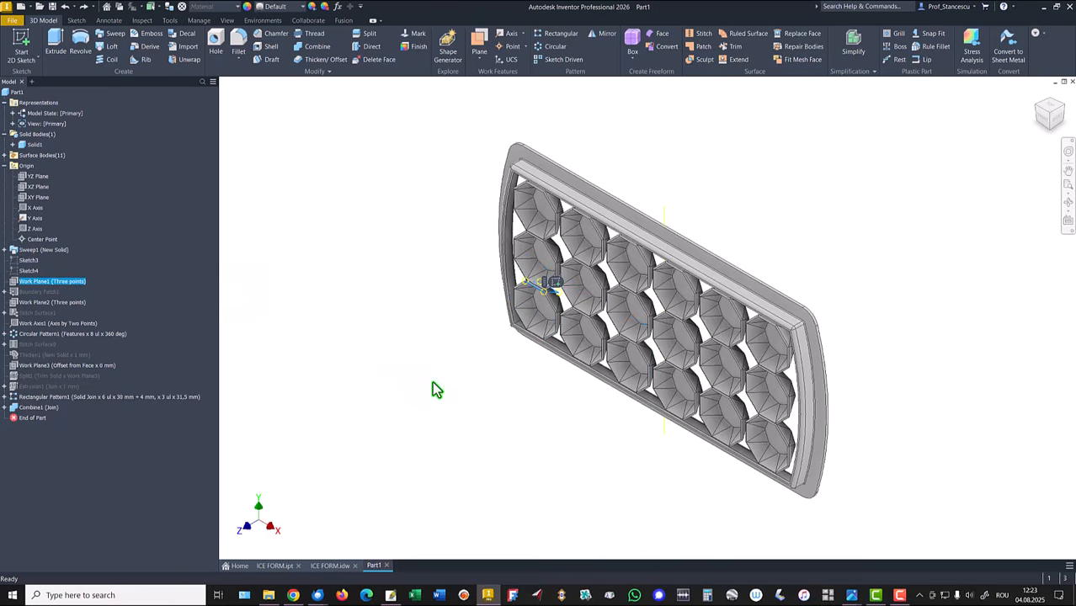
scroll(435, 387, up, 6)
scroll(438, 416, up, 4)
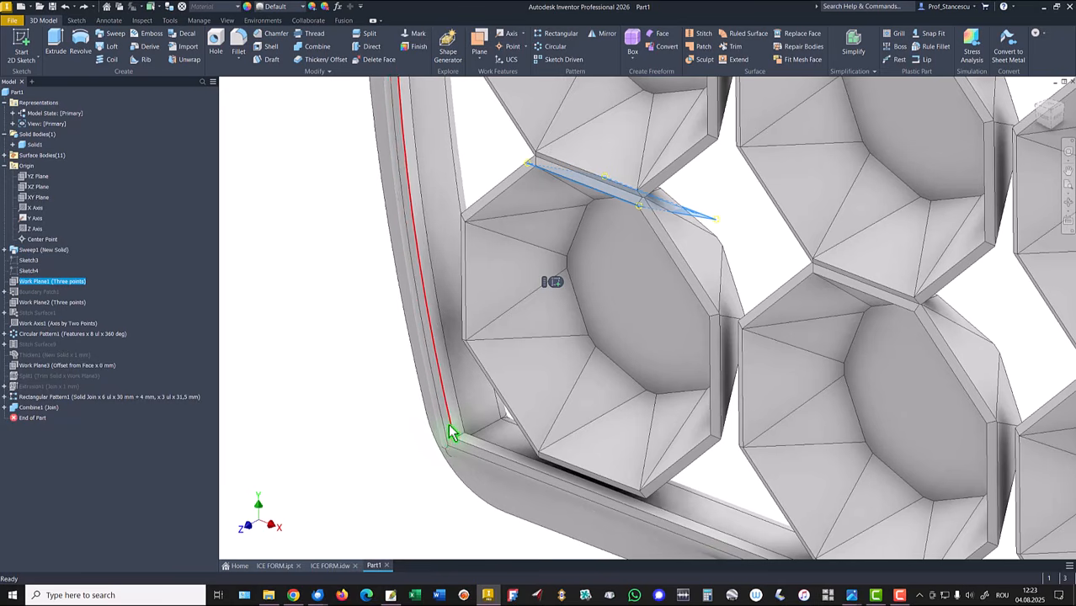
scroll(448, 433, up, 4)
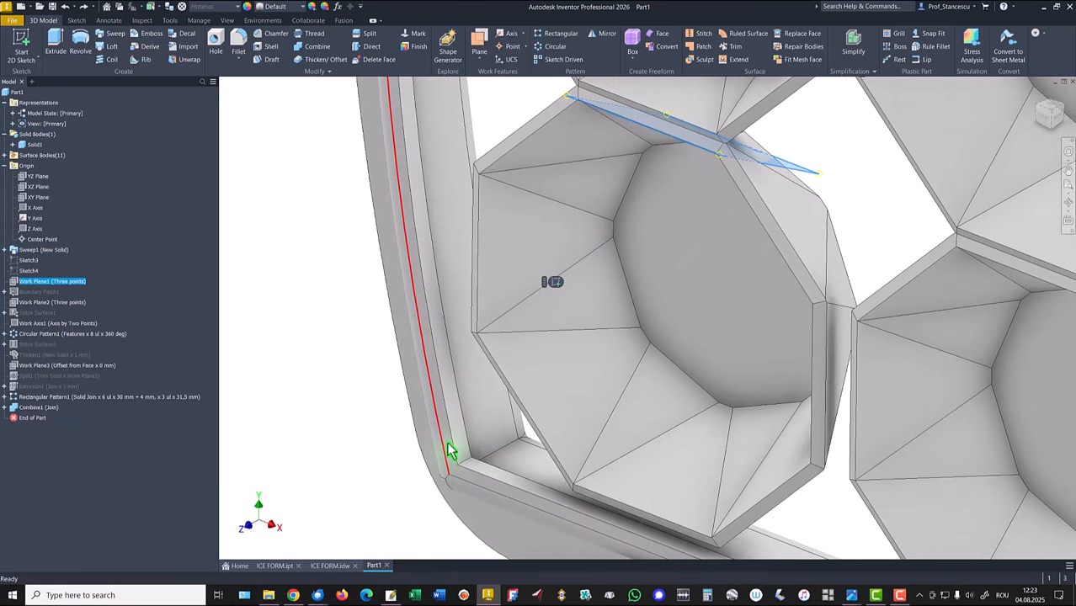
click(450, 452)
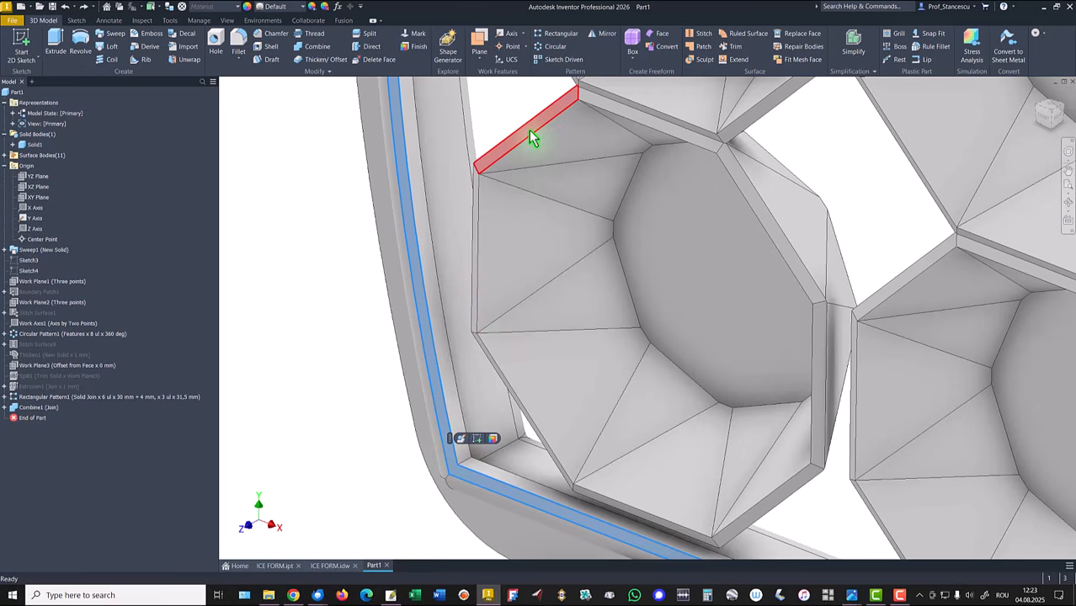
shift+middle_drag(336, 338, 335, 338)
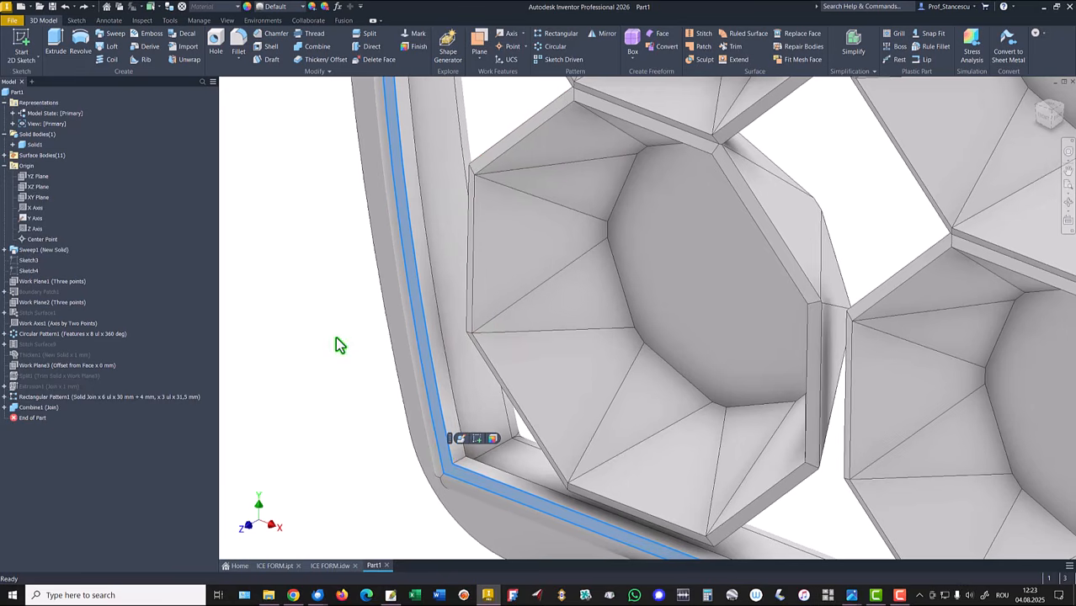
scroll(335, 336, down, 4)
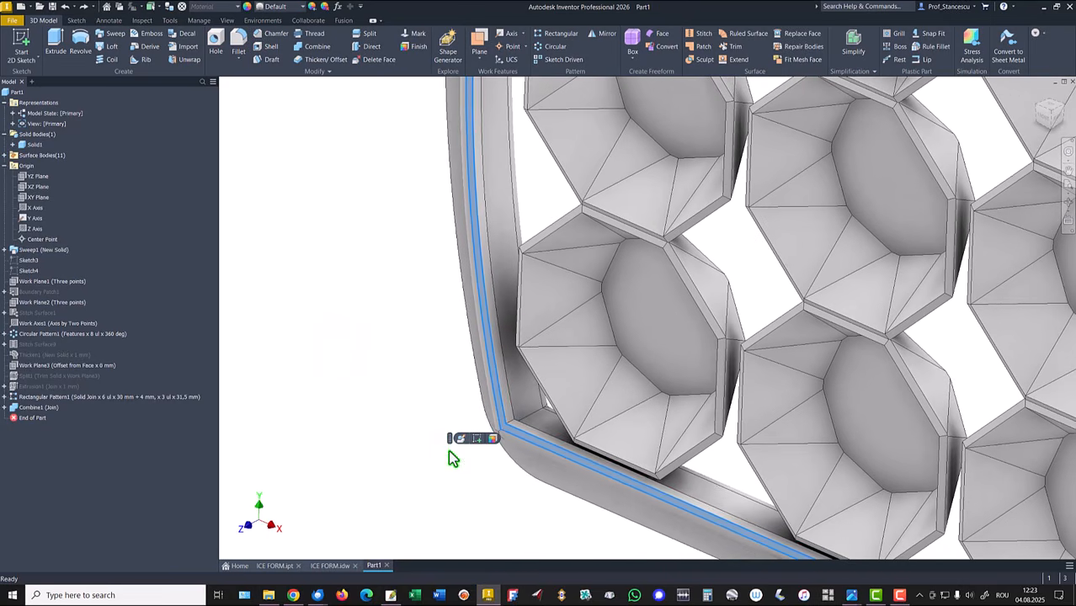
click(478, 436)
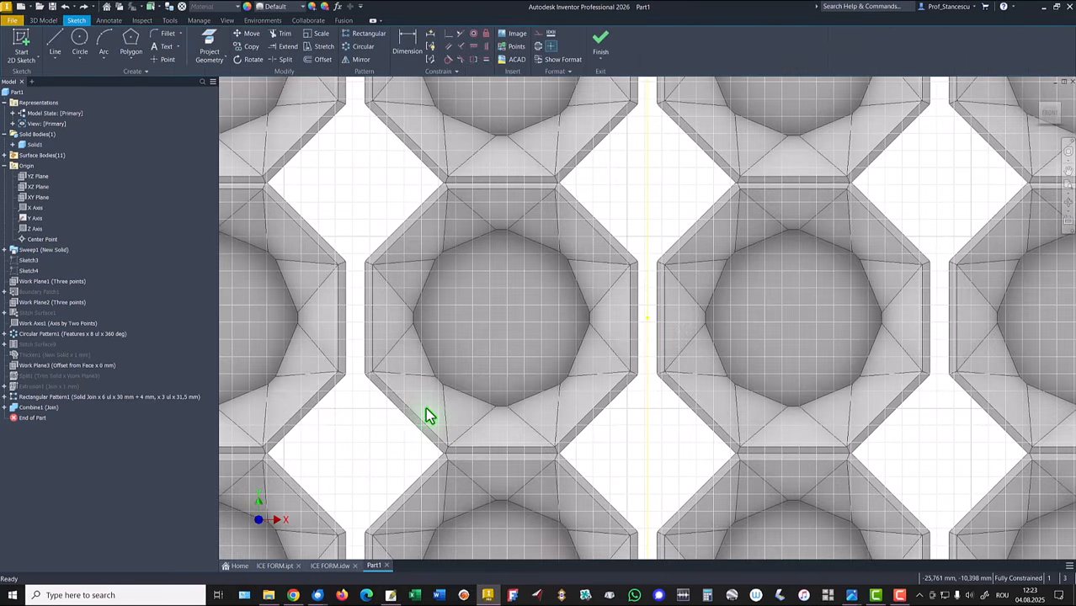
mouse_move(380, 443)
middle_down()
mouse_move(816, 233)
mouse_move(915, 139)
middle_up()
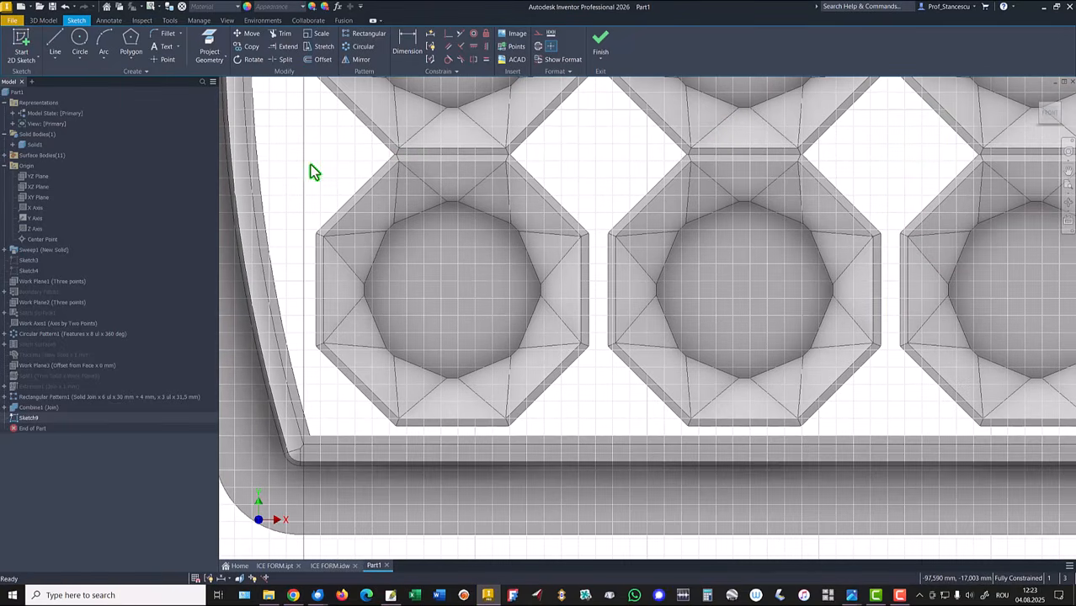
Step: Paste the copied Sketch3 geometry, the 30 mm octagon with its 85 mm dimension, into the new sketch
mouse_move(343, 243)
middle_down()
mouse_move(763, 204)
mouse_move(686, 237)
middle_up()
right_click(454, 317)
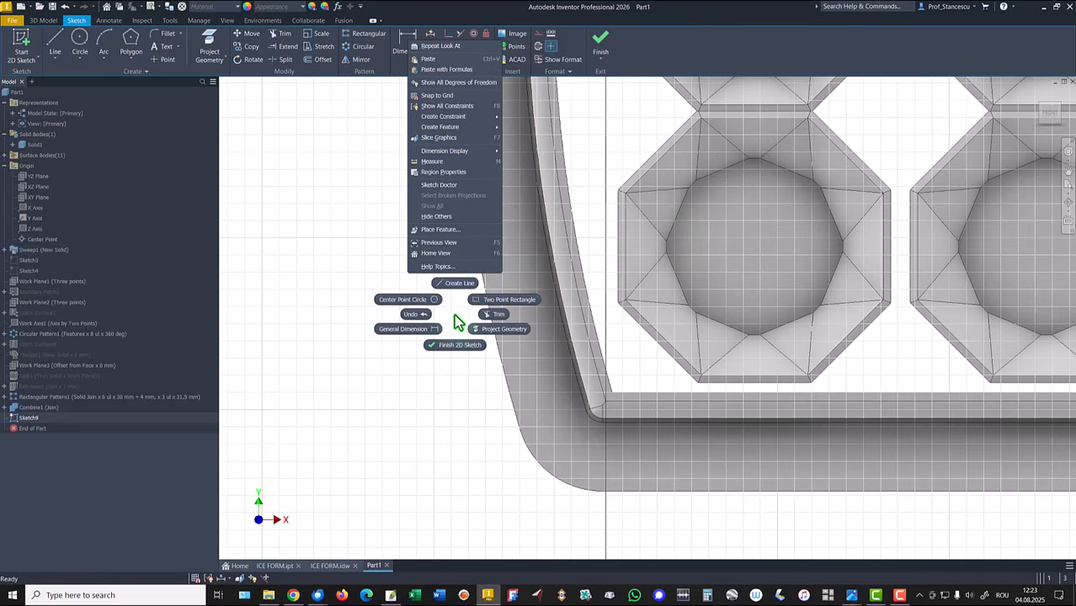
click(428, 61)
scroll(404, 309, down, 5)
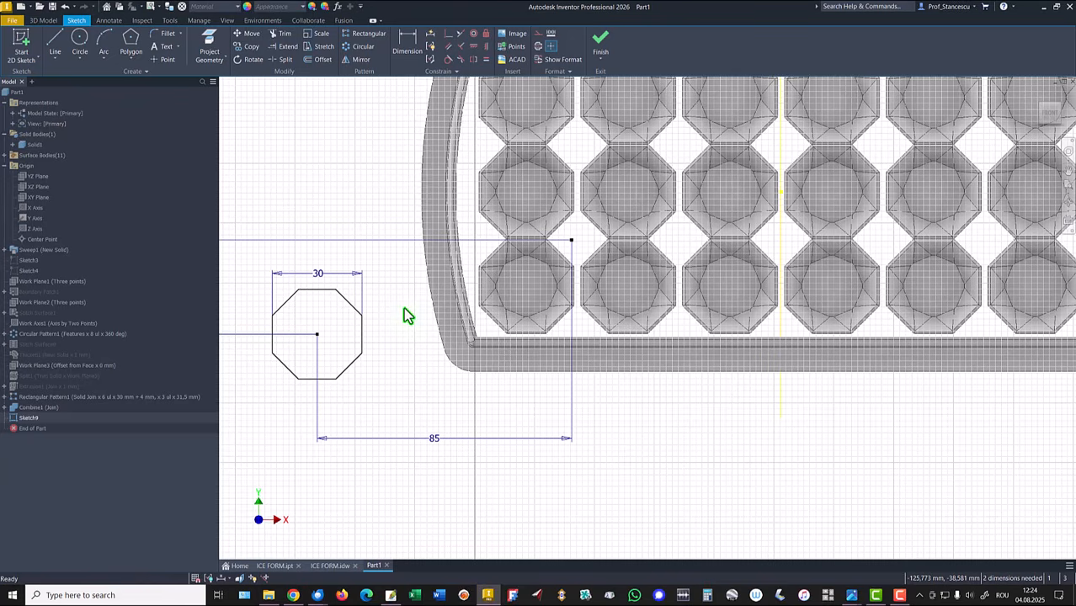
Step: Make the pasted dimension's end point coincident with the tray's center point on the projected axis
click(448, 34)
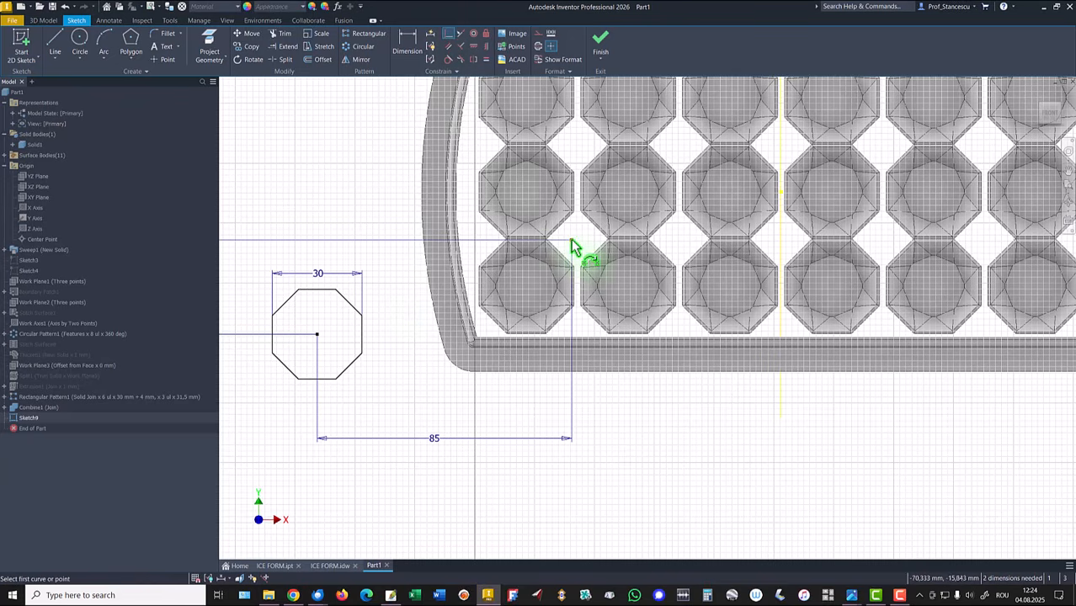
click(571, 242)
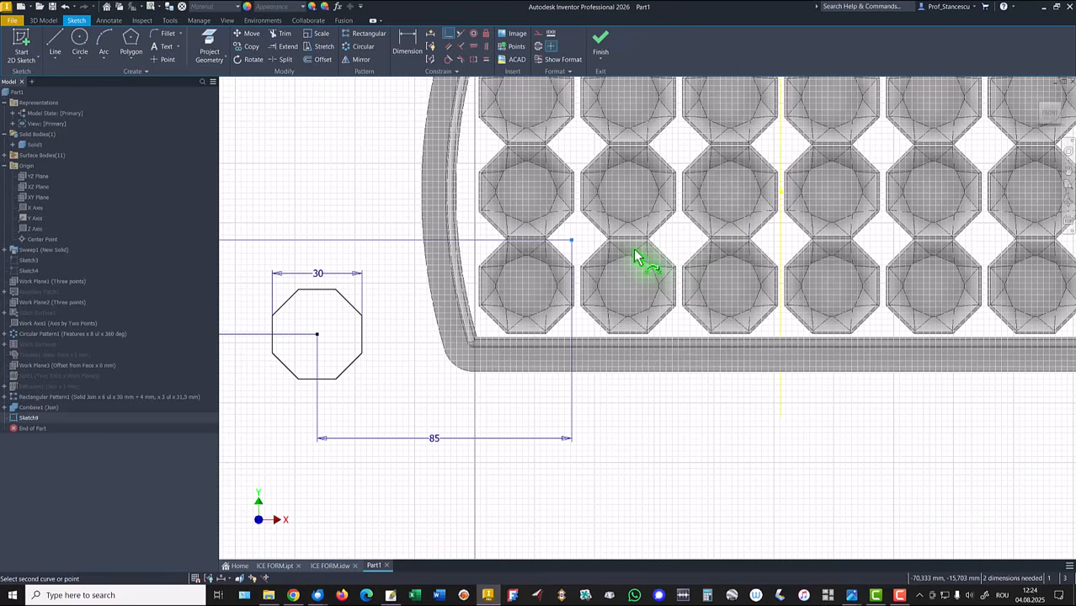
click(780, 193)
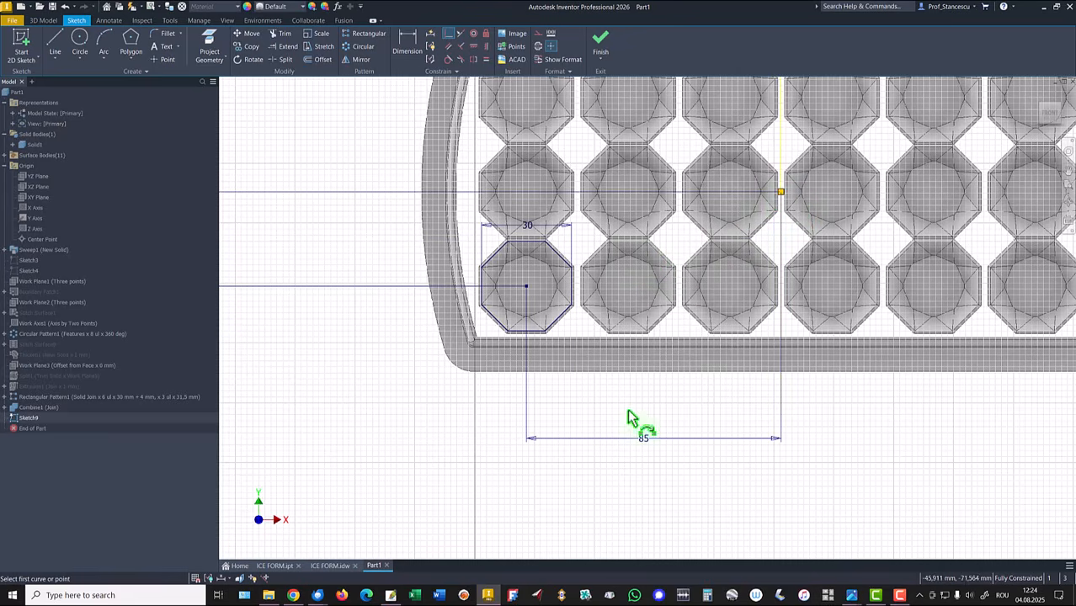
right_click(335, 360)
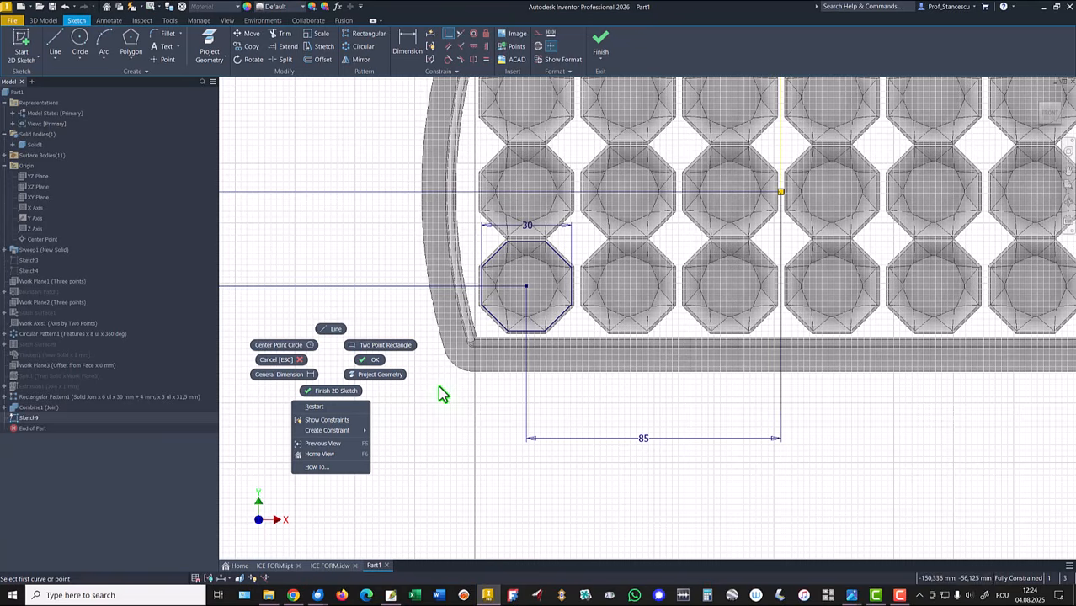
click(374, 359)
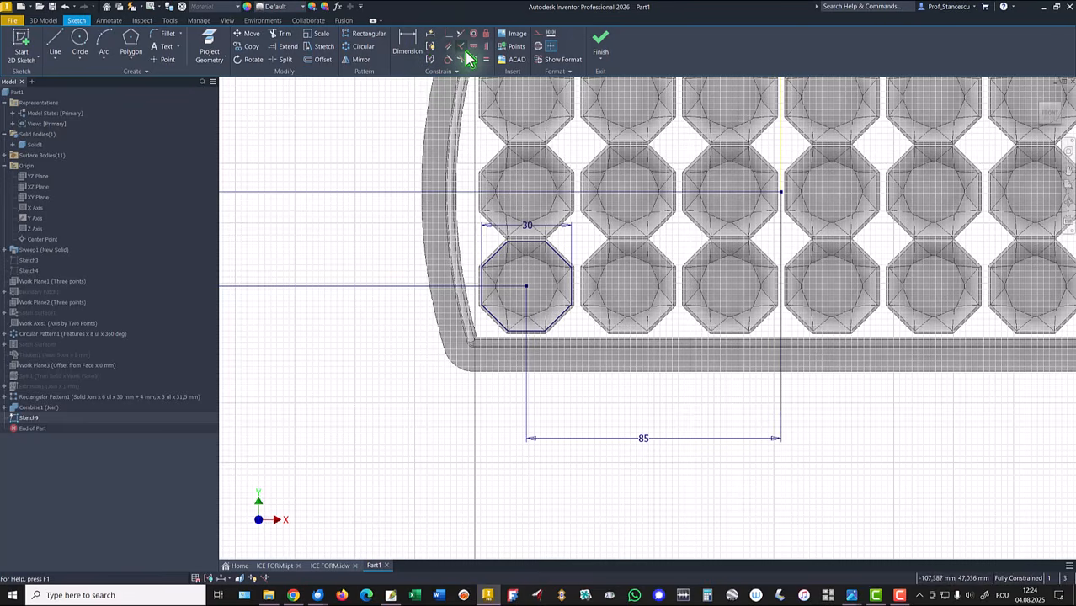
Step: Start a sketch rectangular pattern of the octagon along the bottom edge with 6 instances spaced 34 mm
click(363, 34)
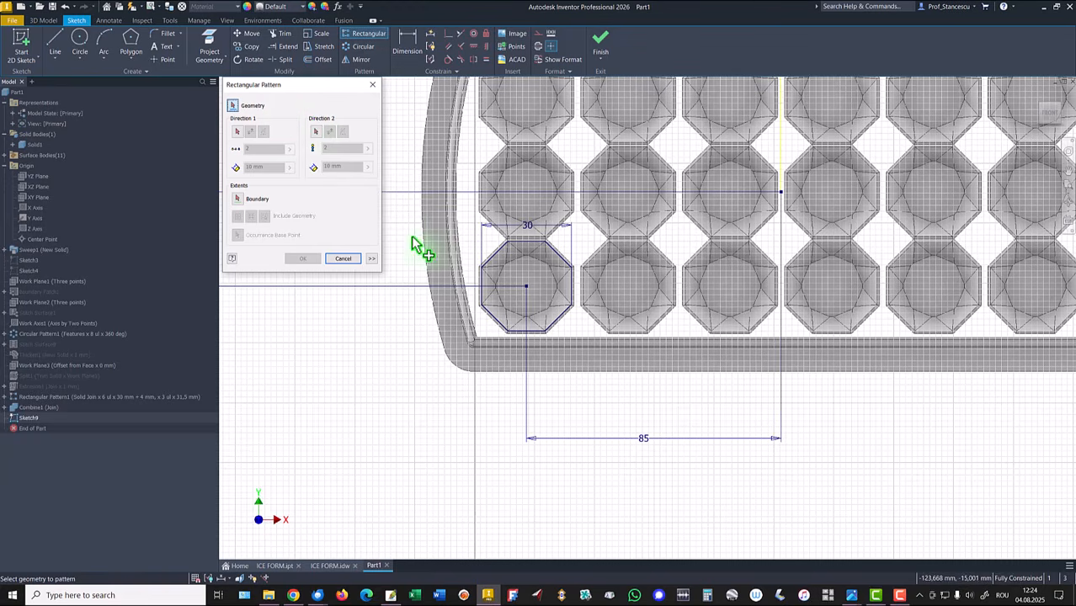
drag(468, 232, 588, 350)
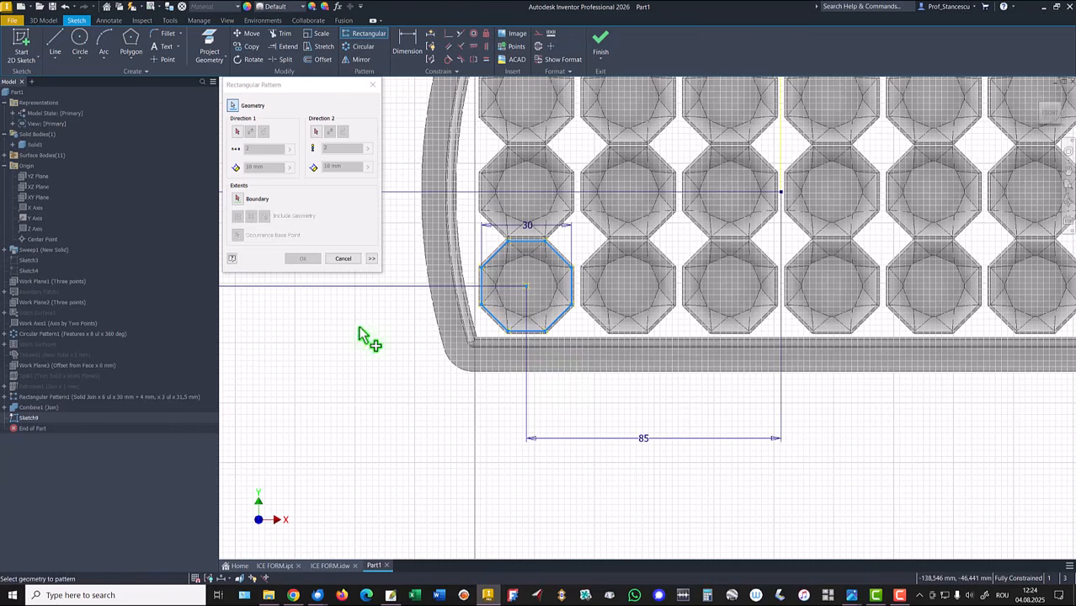
click(237, 133)
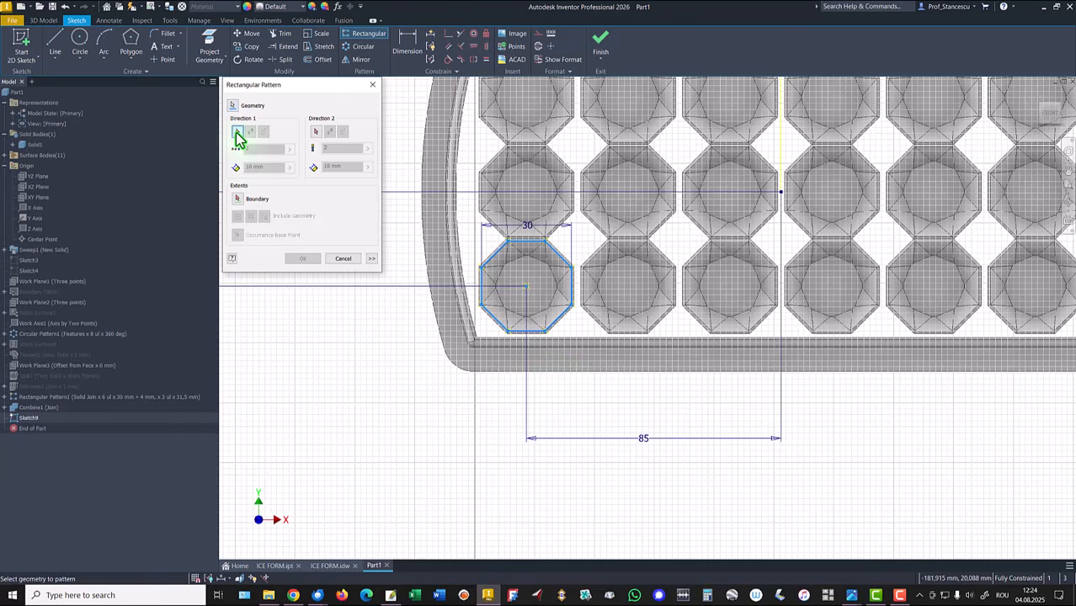
click(532, 335)
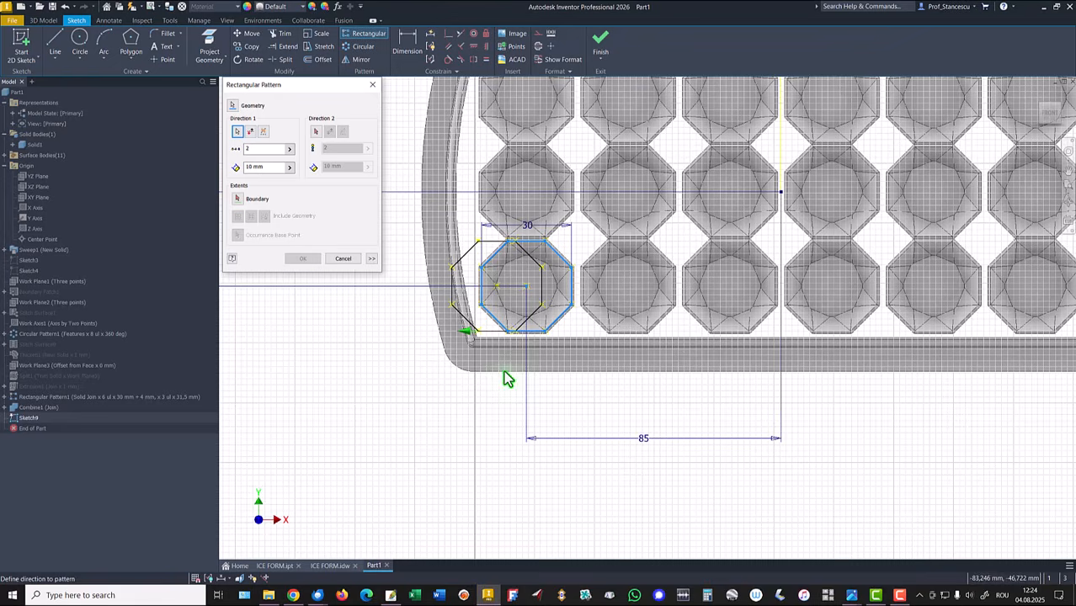
click(251, 132)
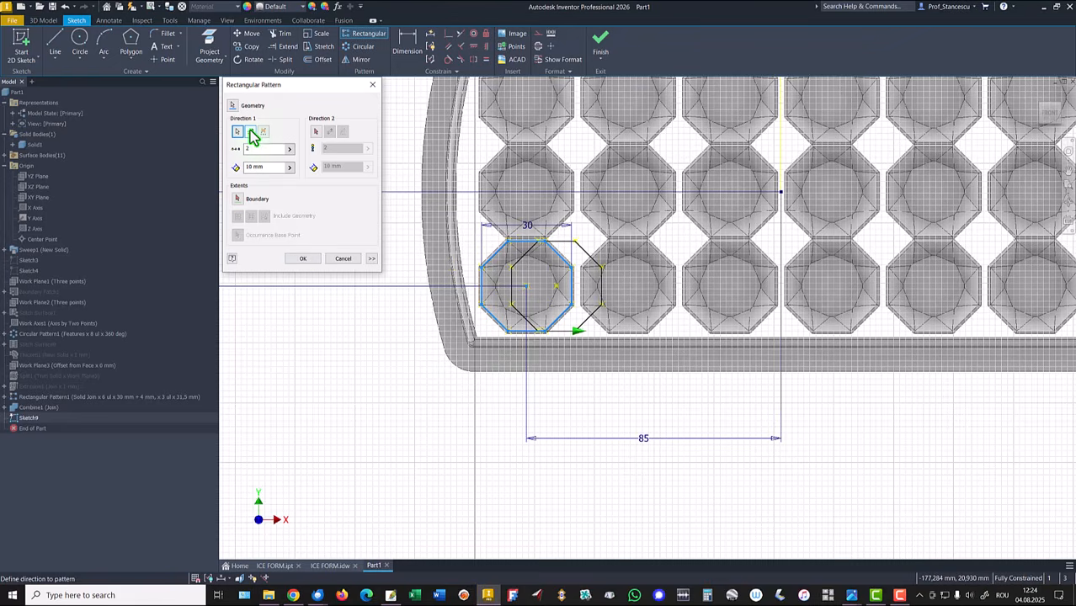
double_click(248, 149)
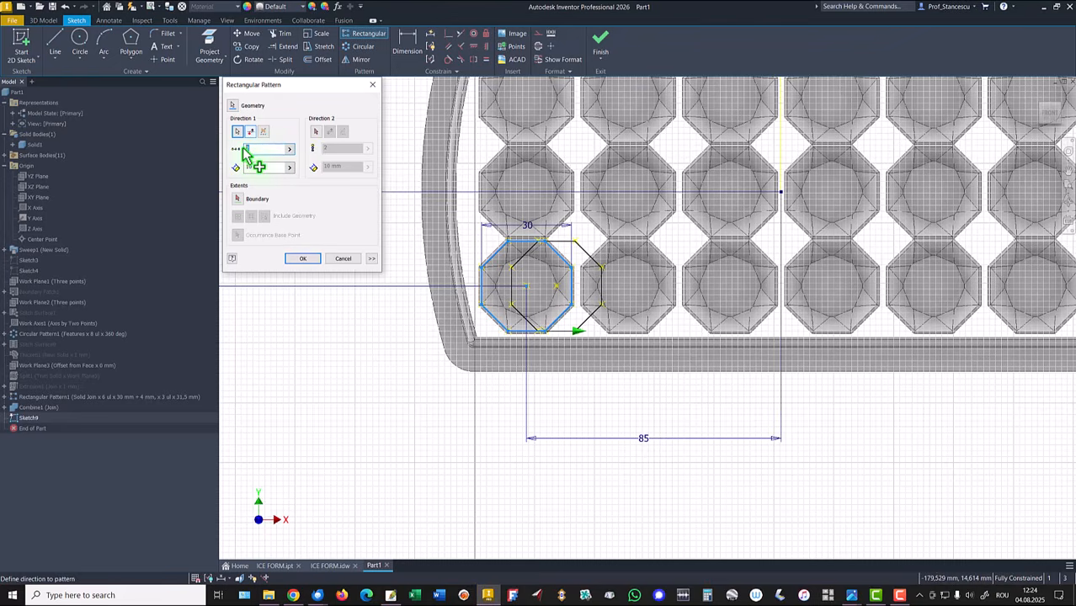
text(4)
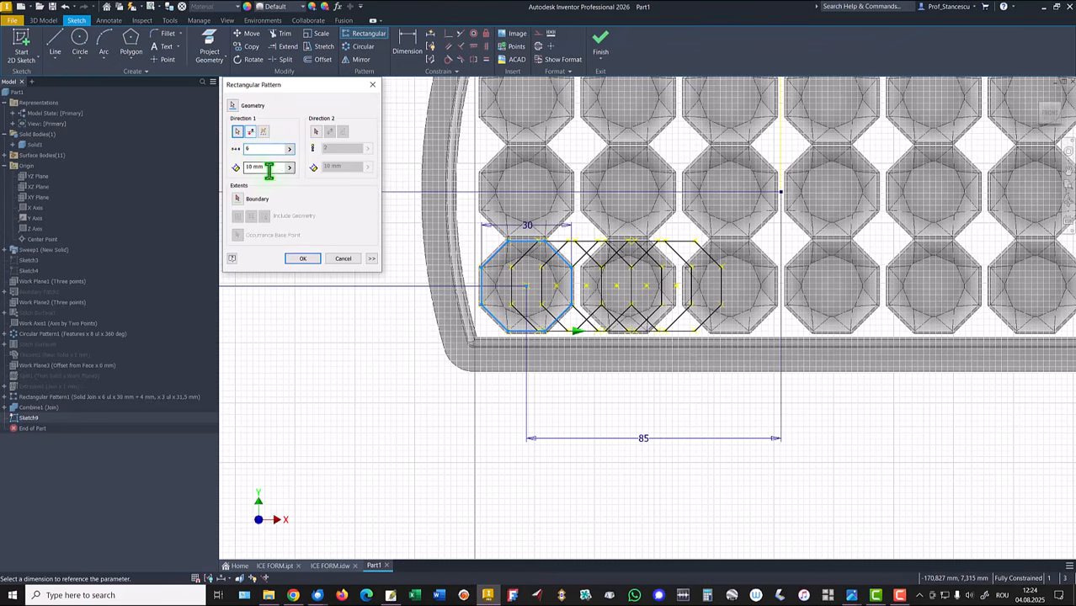
drag(268, 169, 229, 173)
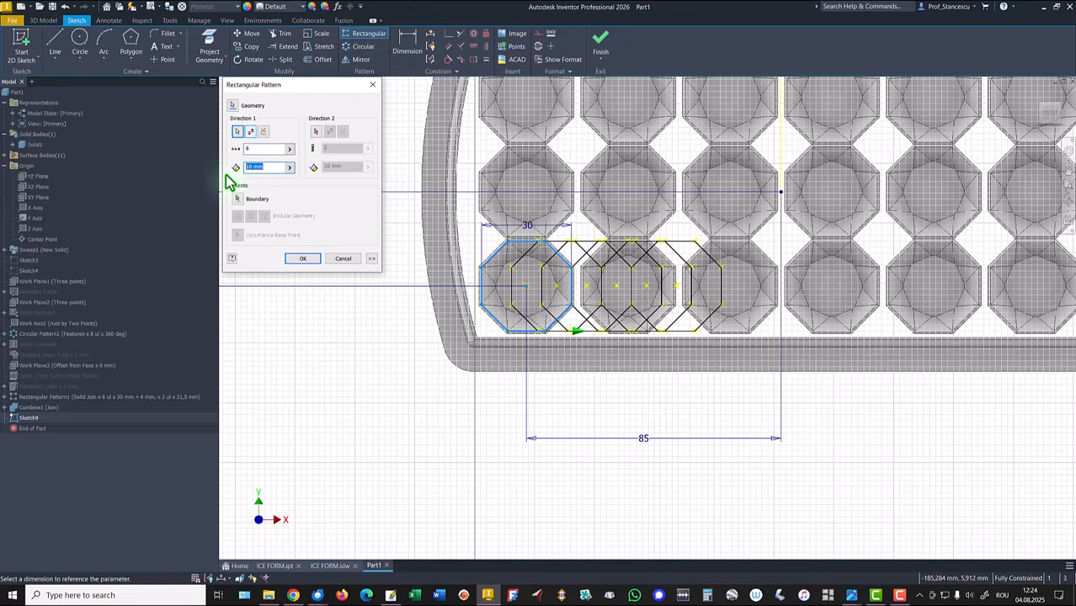
text(34)
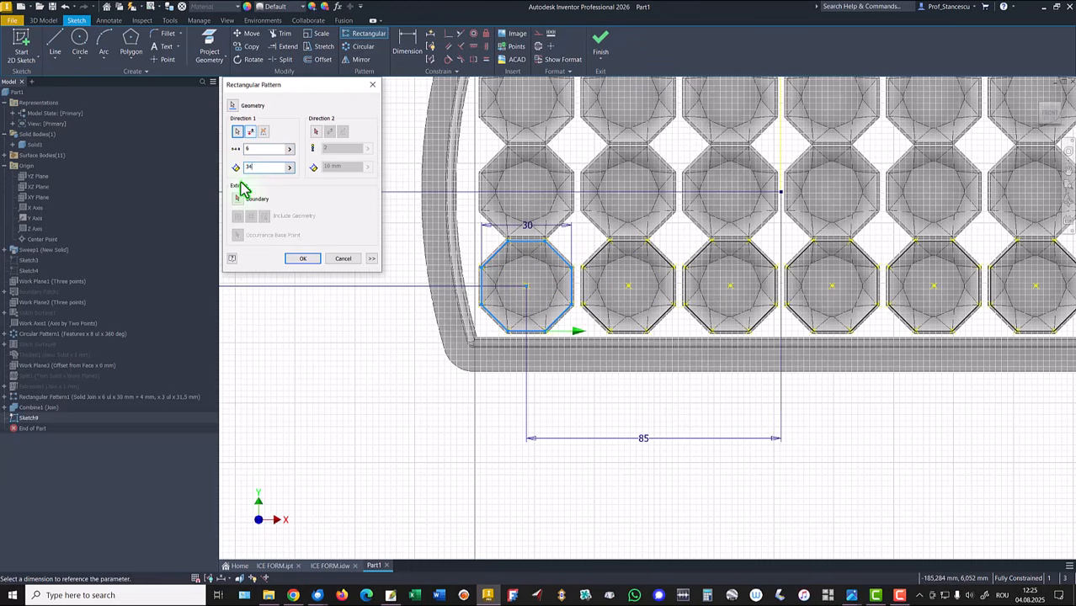
scroll(339, 447, down, 3)
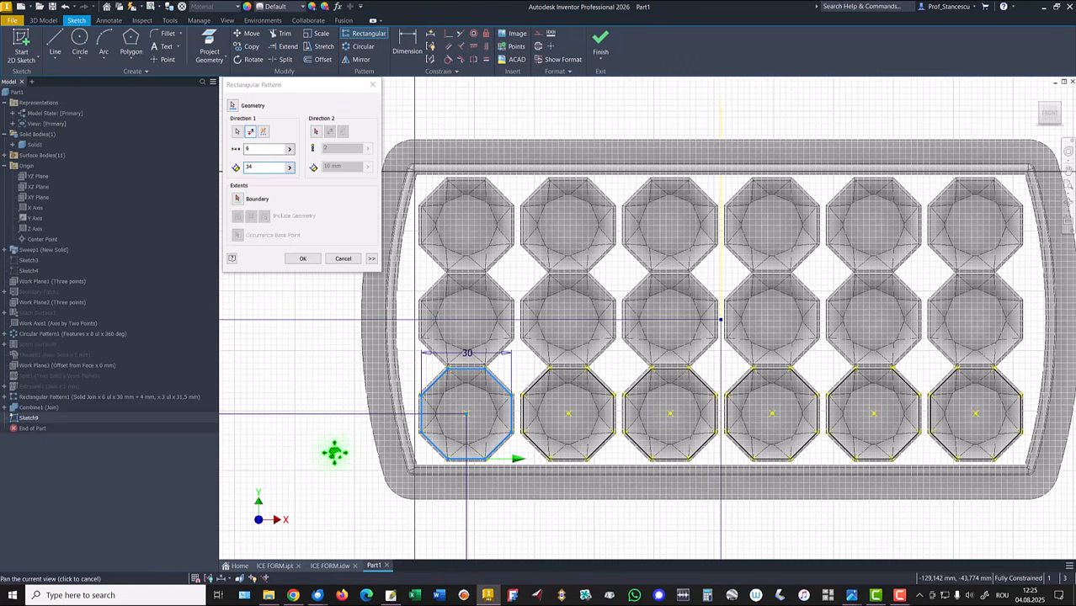
Step: Add a second pattern direction upward with 3 instances spaced 31,5 mm and finish the pattern
click(316, 132)
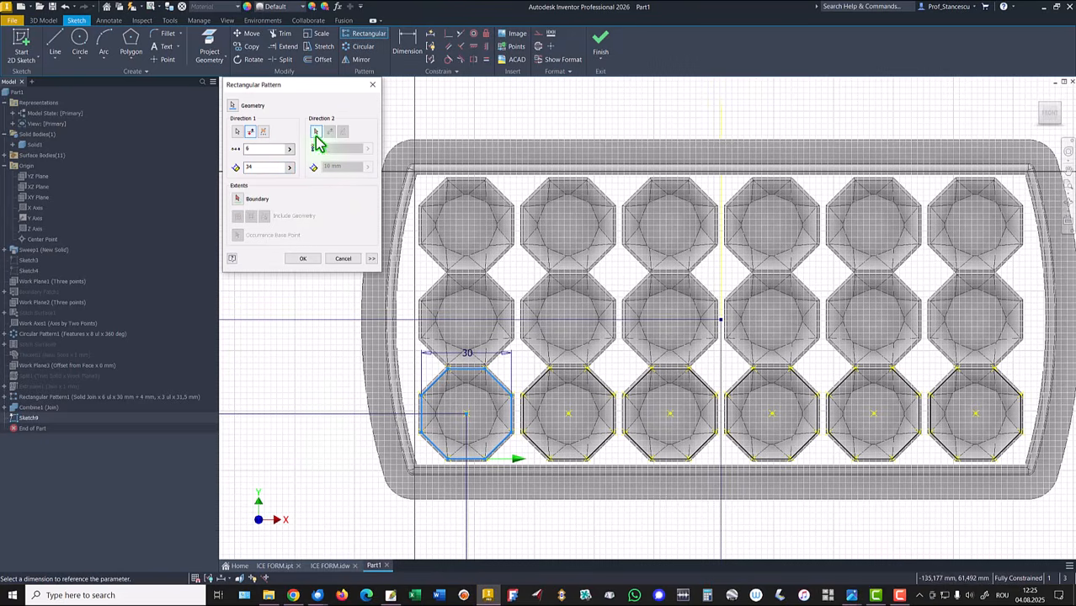
click(511, 421)
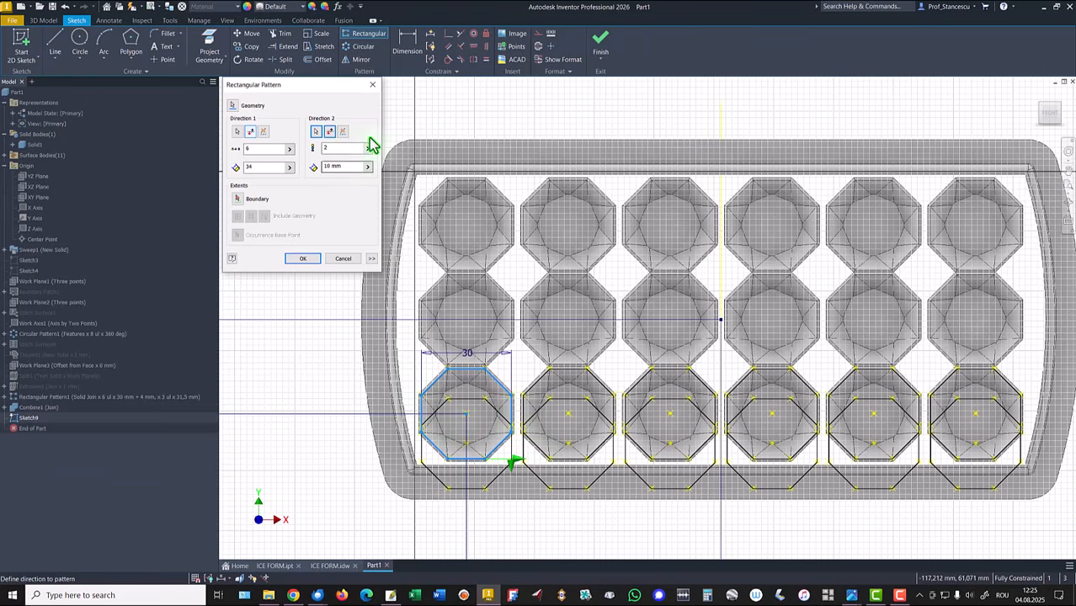
click(334, 133)
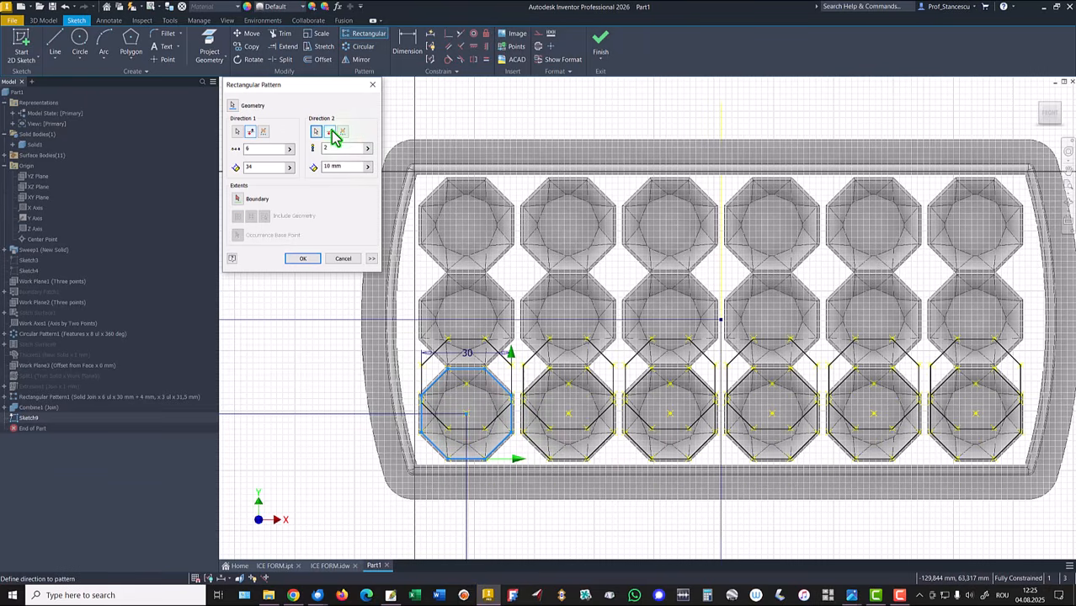
double_click(345, 148)
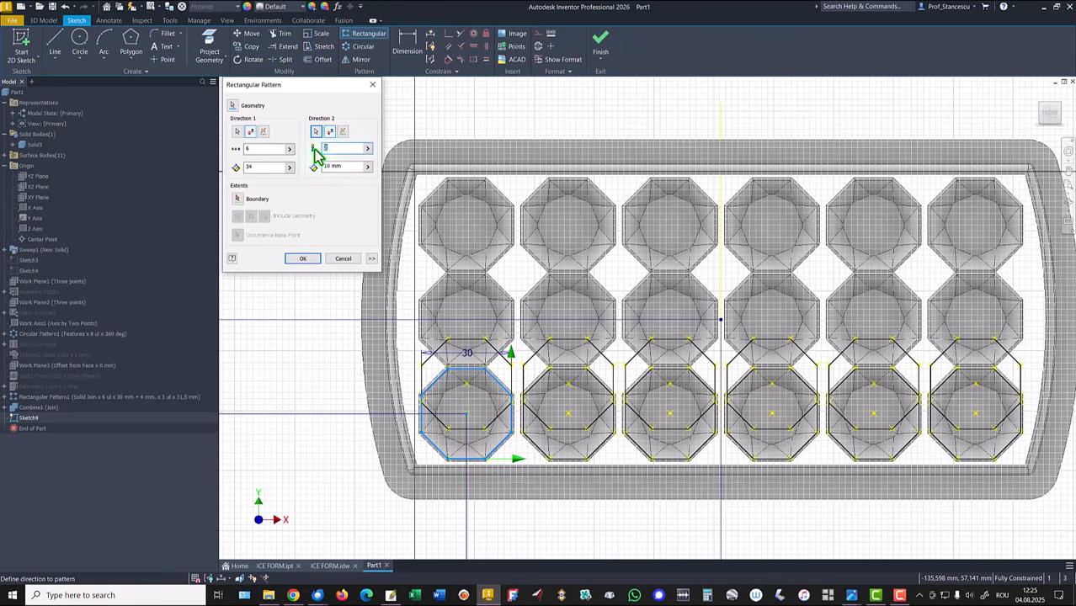
text(3)
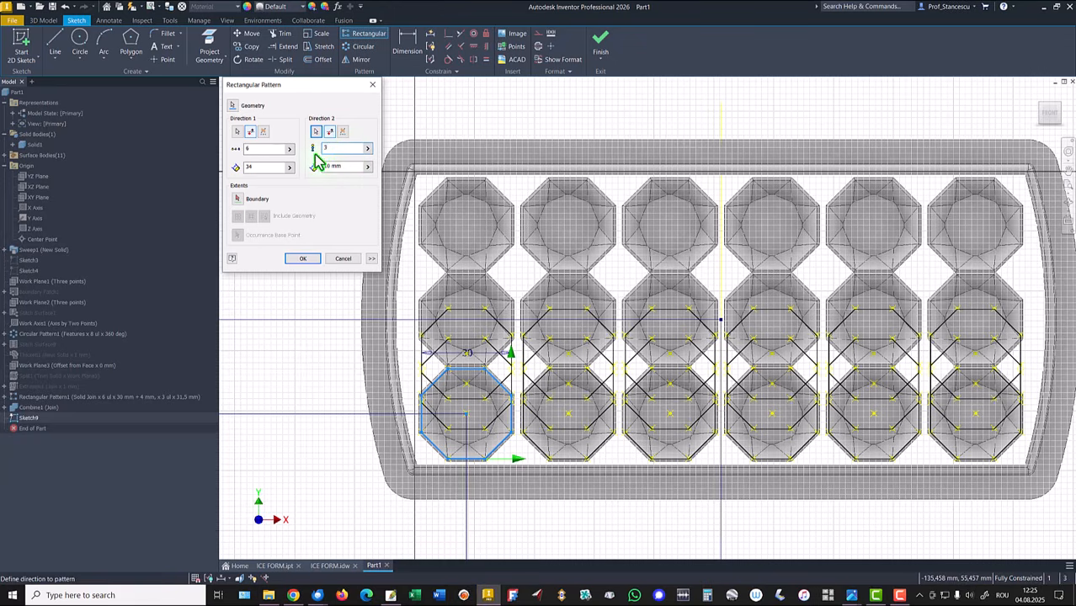
double_click(336, 166)
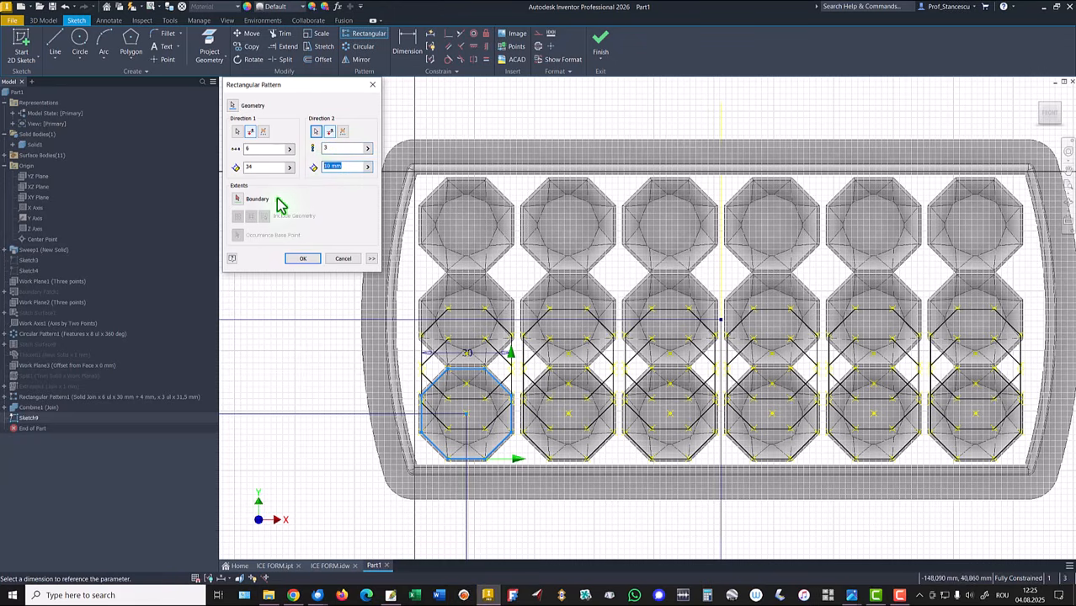
text(3)
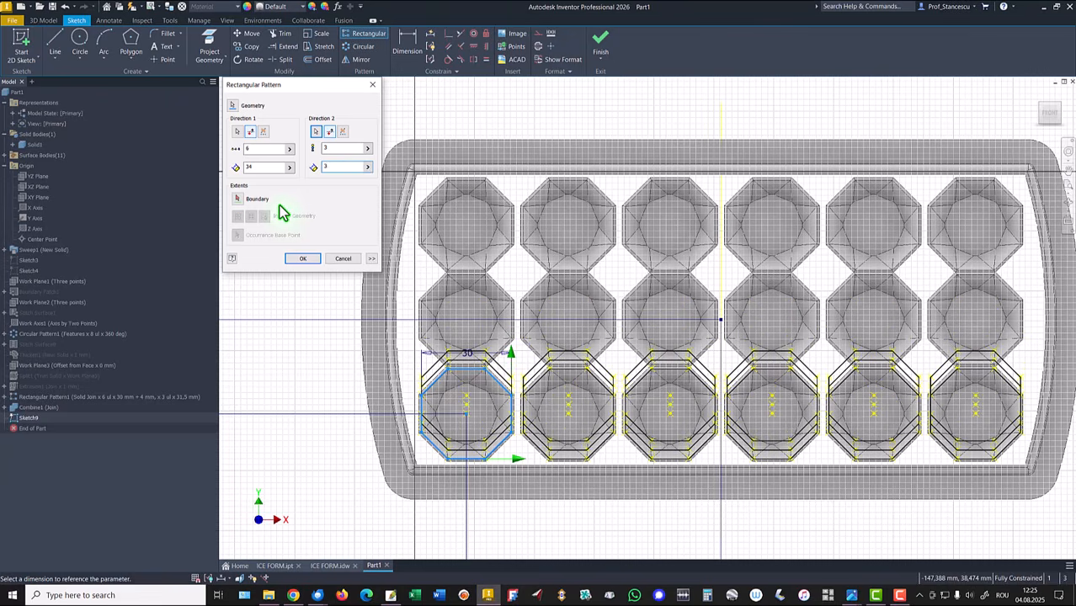
text(1,5)
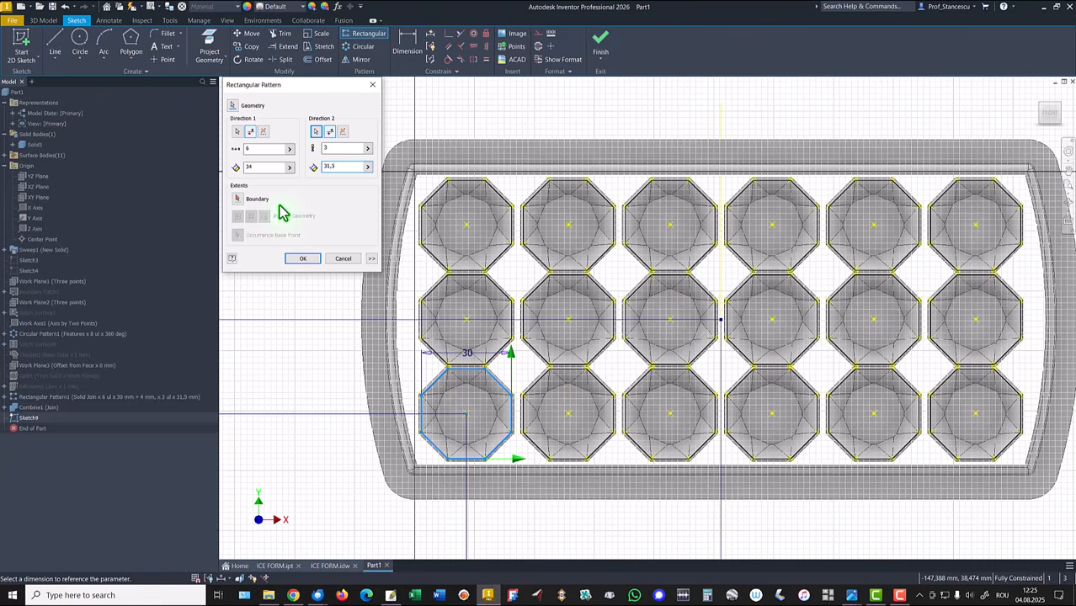
click(300, 262)
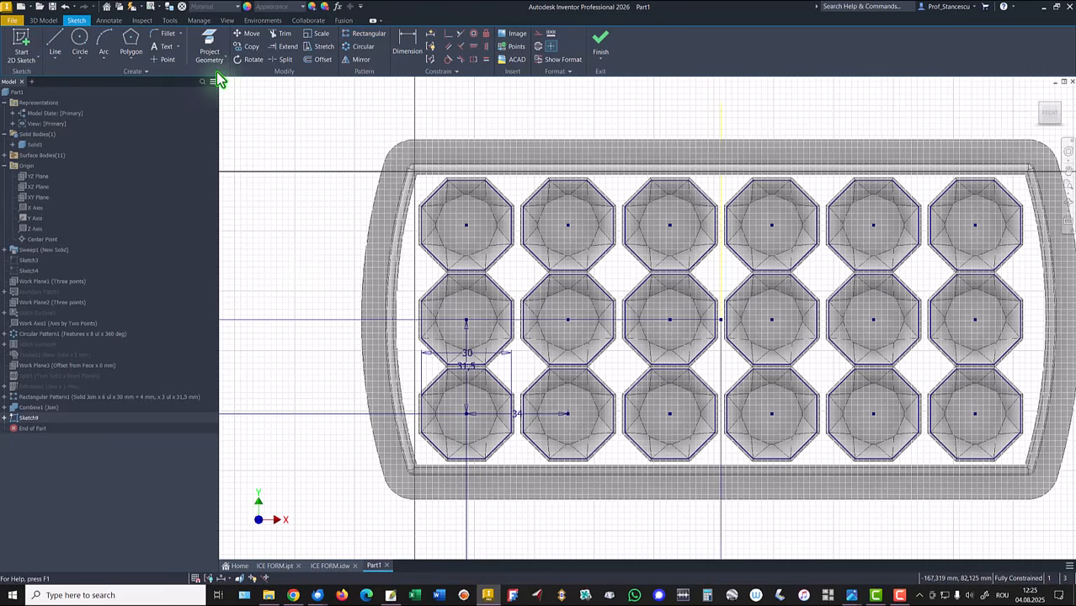
Step: Project the four inner rim edges of the tray into the sketch and finish the sketch
click(208, 46)
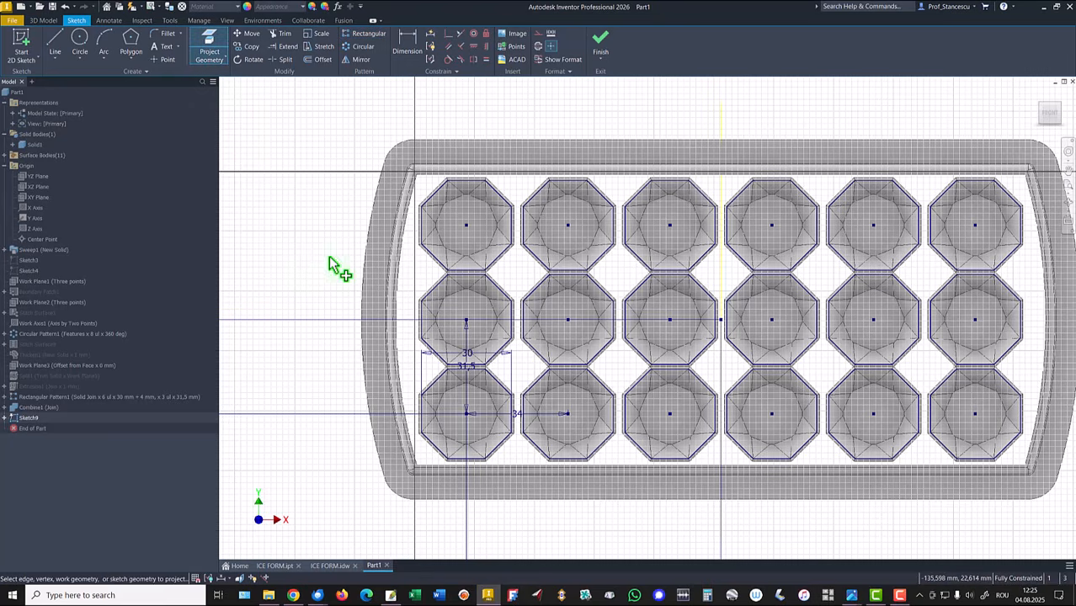
click(400, 278)
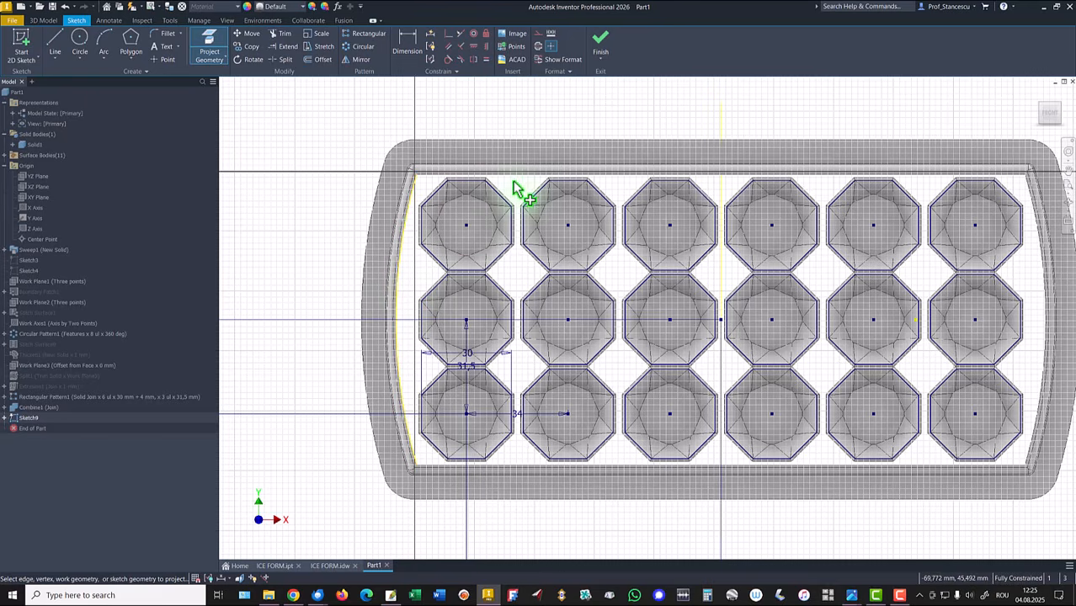
click(669, 187)
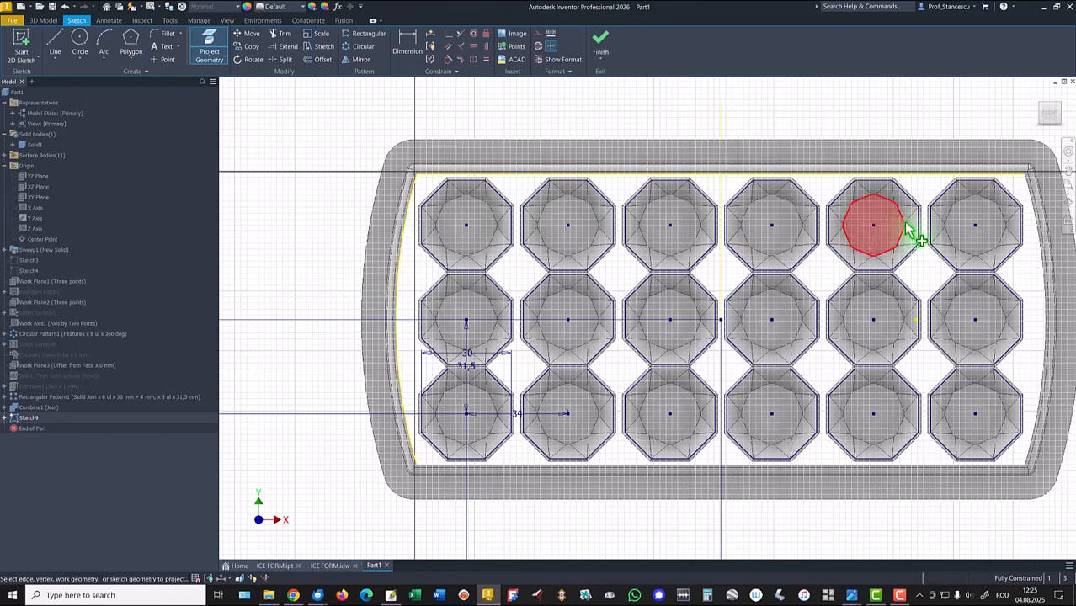
click(1039, 235)
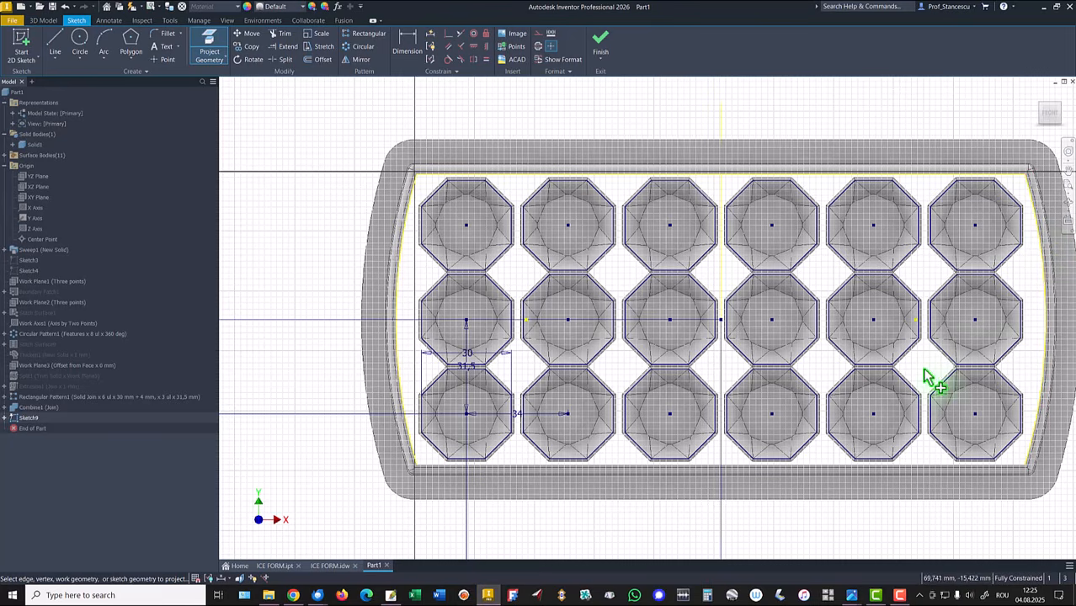
click(821, 465)
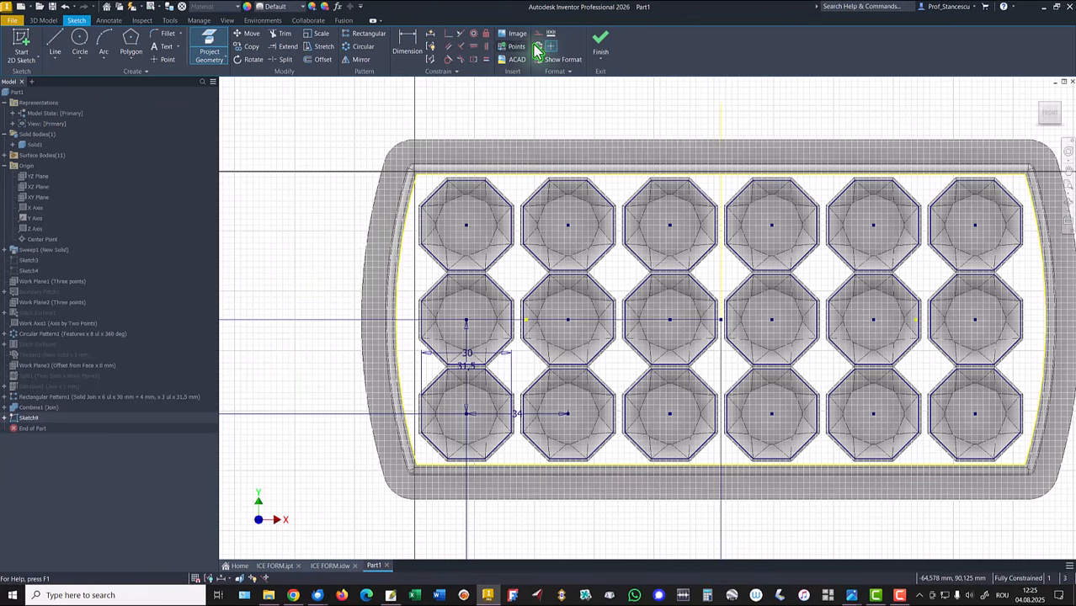
click(601, 49)
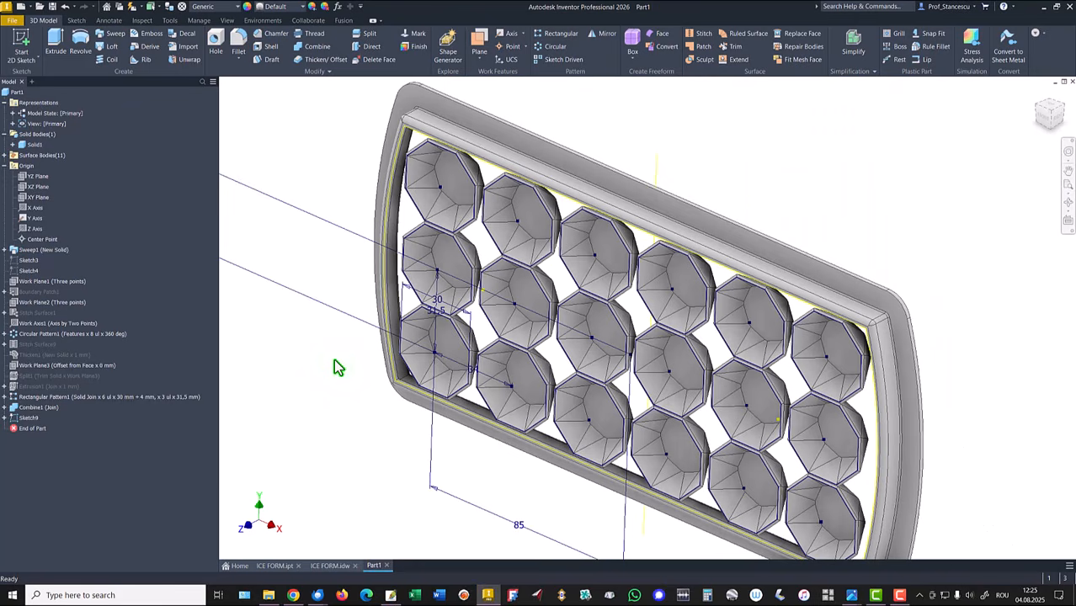
Step: Start an extrusion of the new sketch's profile spanning the tray's inner area and reverse its direction
middle_drag(335, 366, 372, 307)
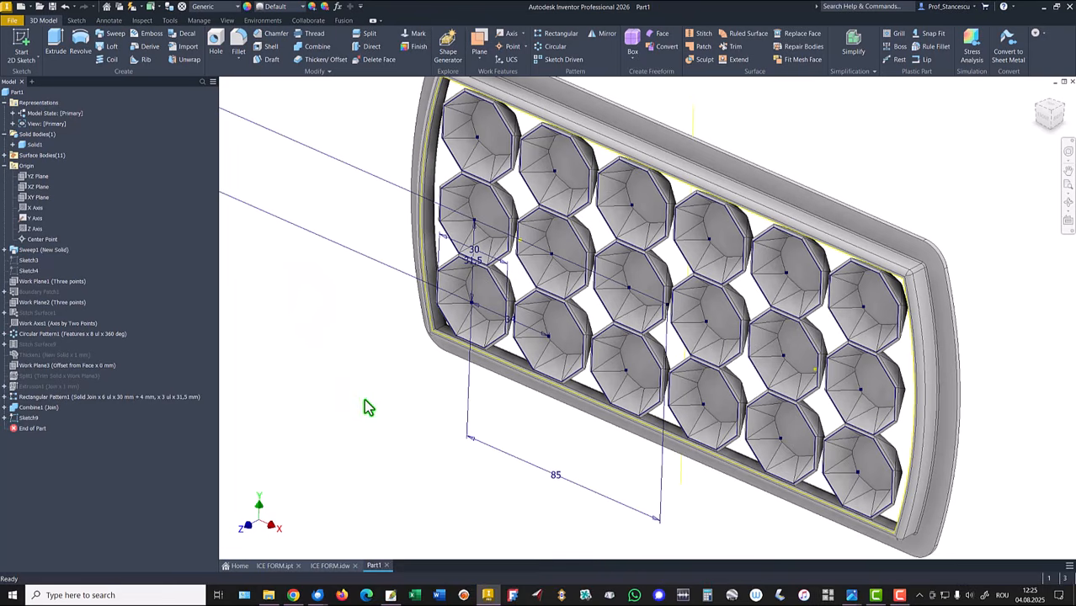
key(F6)
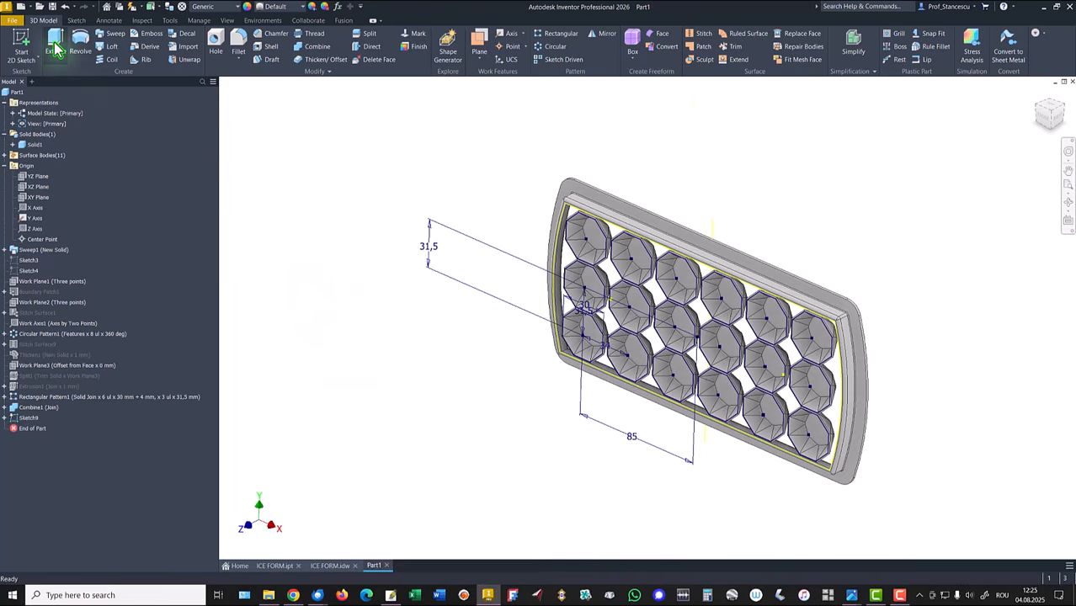
click(55, 49)
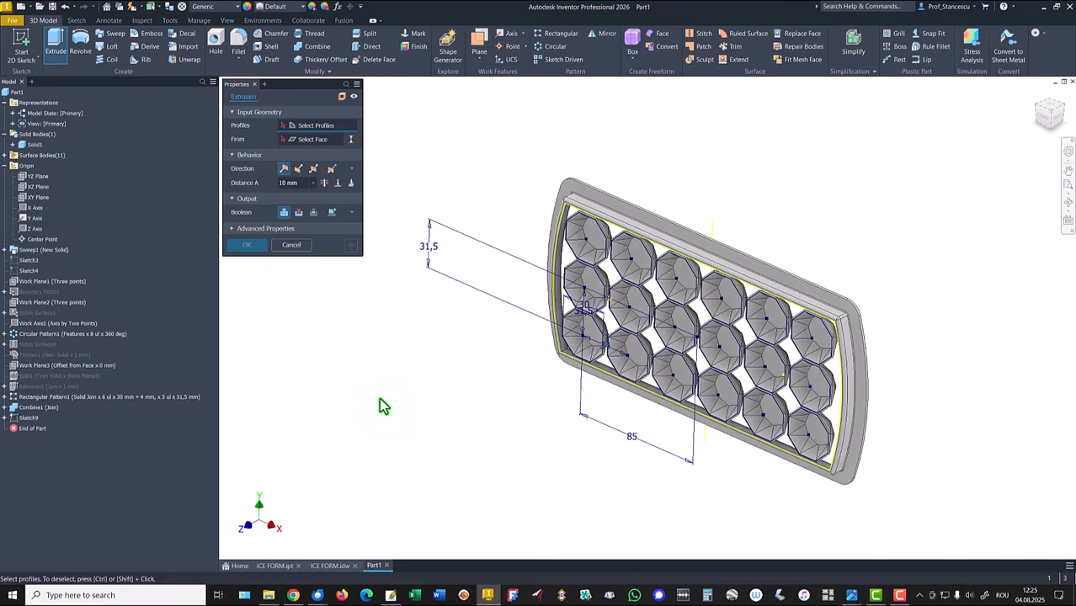
click(565, 268)
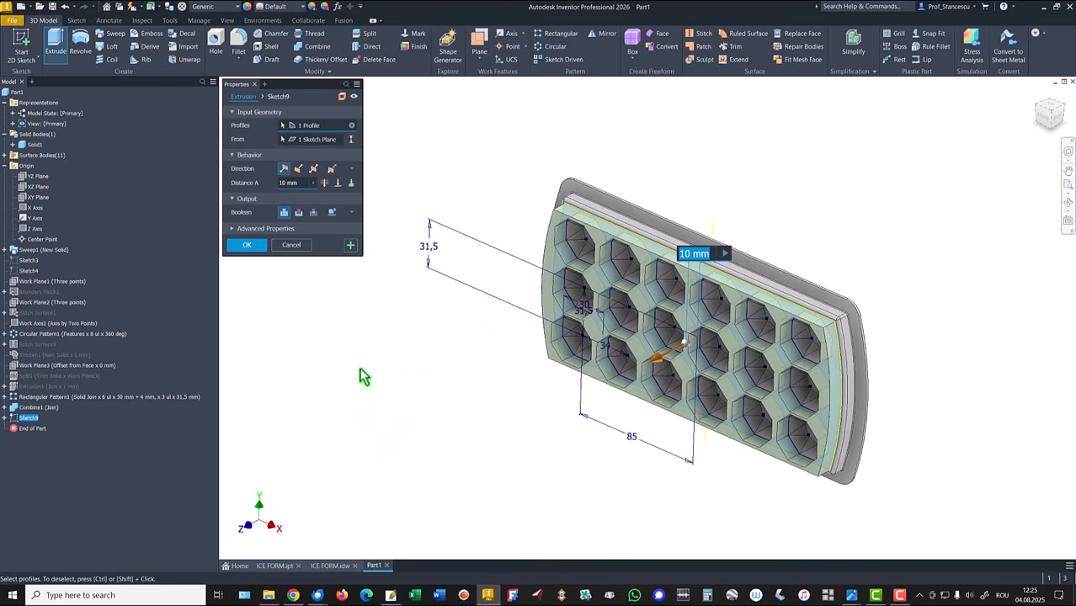
click(299, 170)
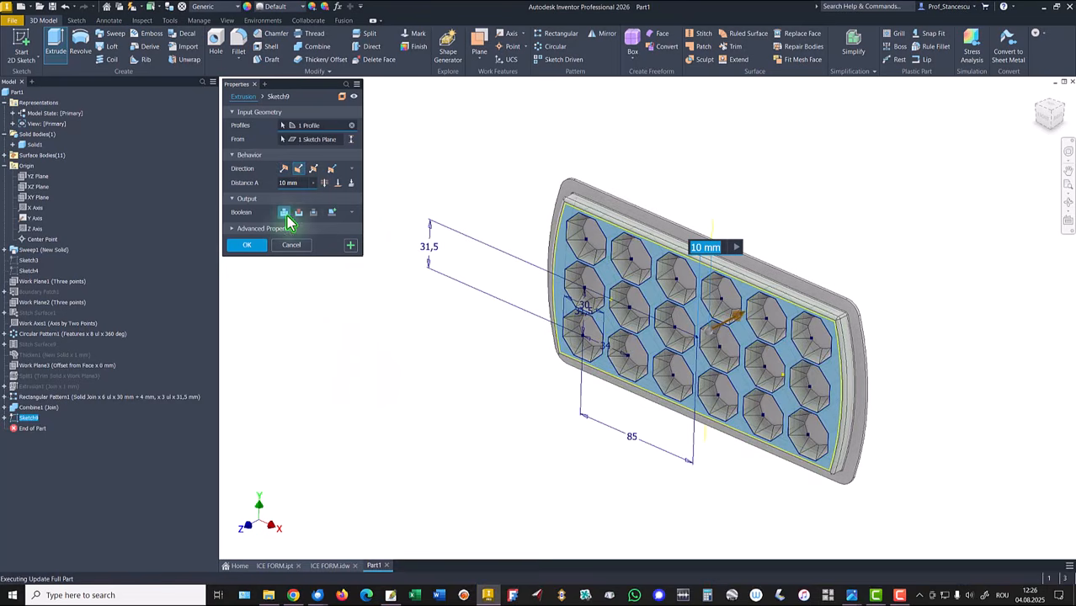
shift+middle_drag(425, 343, 471, 347)
shift+middle_drag(749, 232, 717, 223)
scroll(834, 282, down, 3)
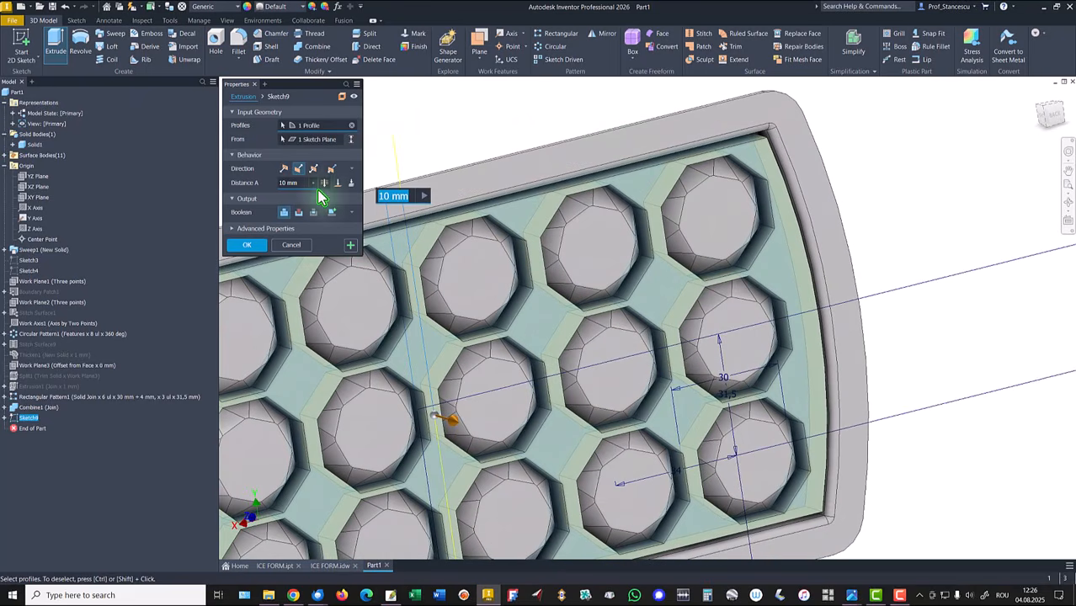
Step: Extrude the profile up to the tray's inner rim face, joining it to the body, and finish
click(339, 183)
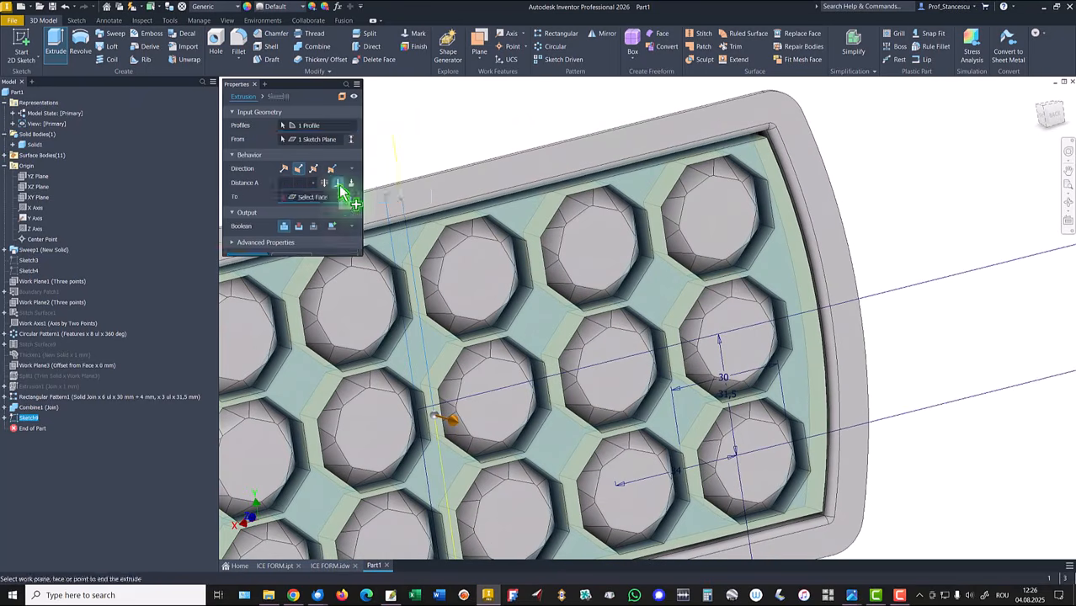
scroll(661, 276, down, 5)
scroll(876, 371, down, 4)
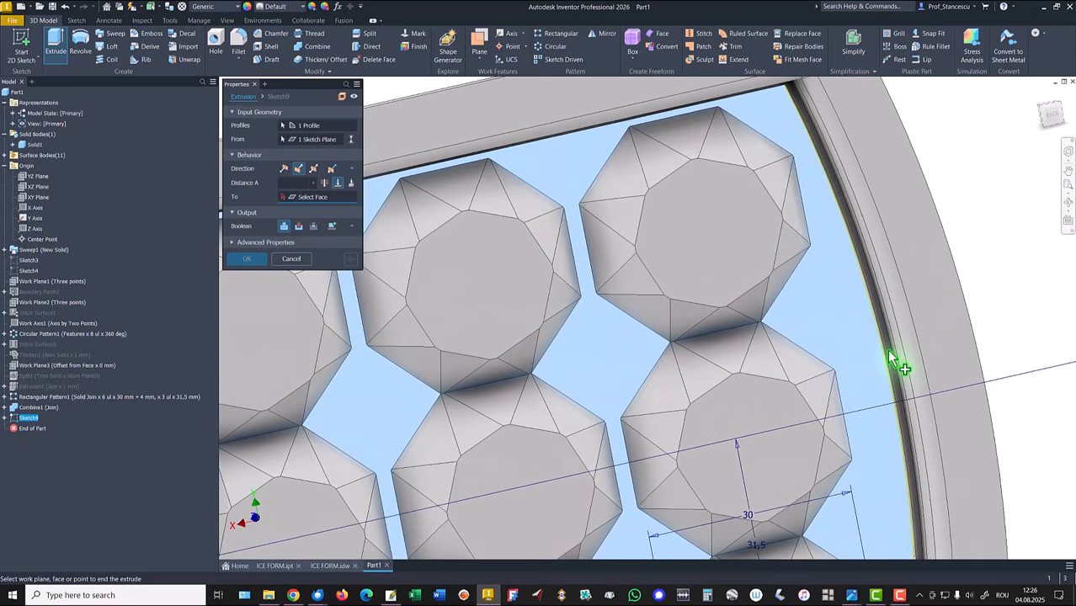
scroll(894, 380, down, 2)
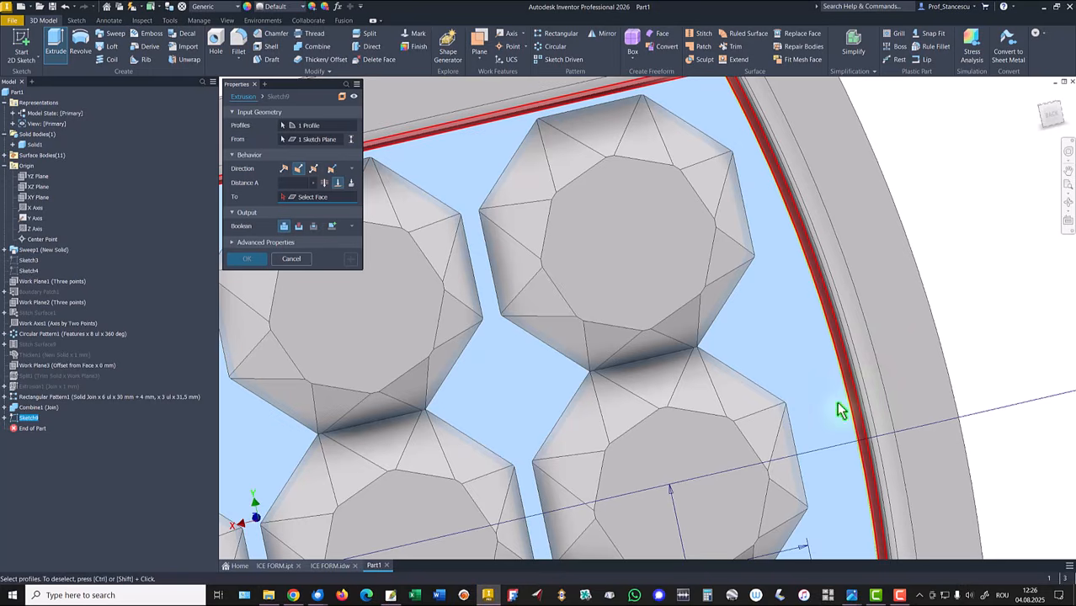
click(840, 409)
scroll(745, 434, up, 5)
key(F6)
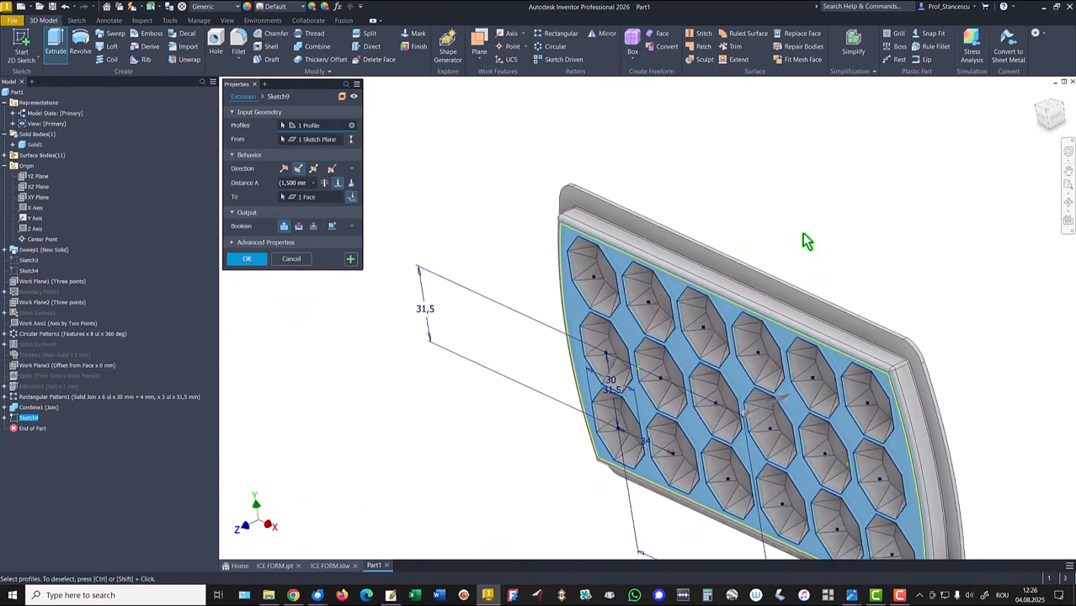
click(247, 259)
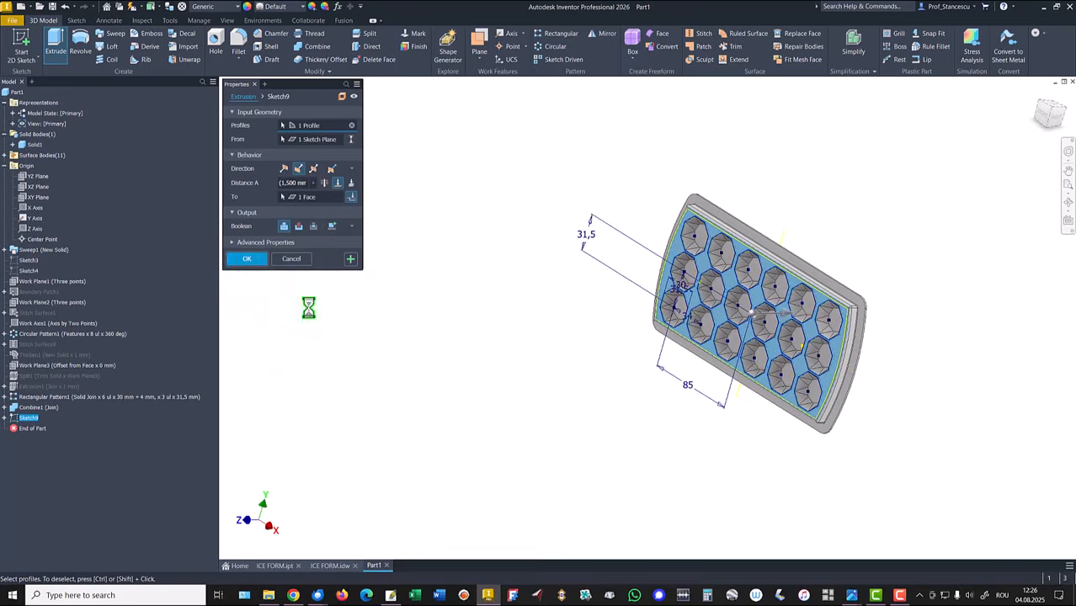
Step: Collapse all children in the part's model browser
key(F6)
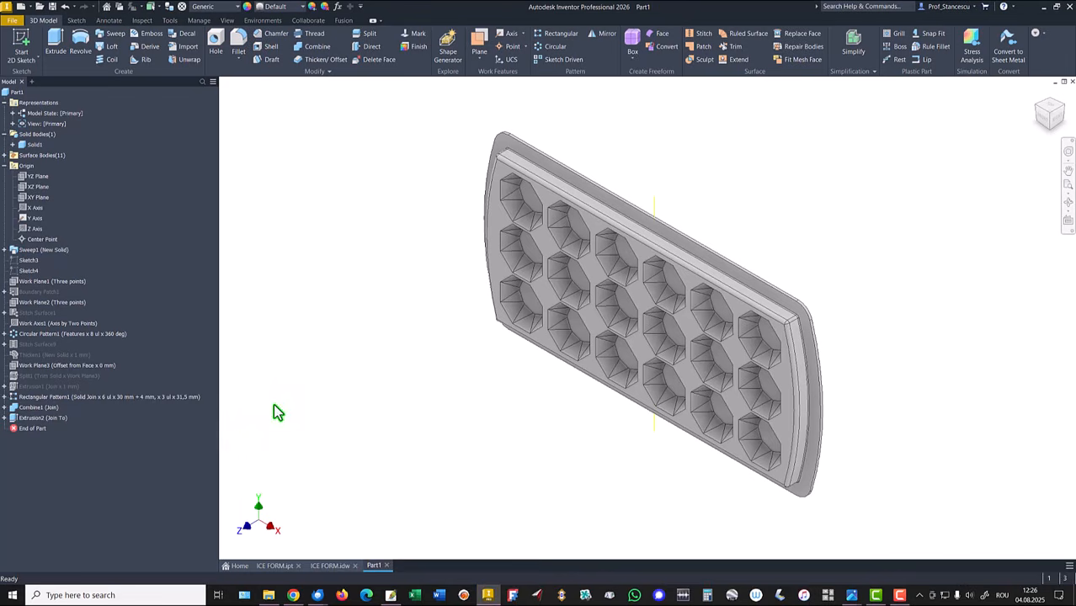
right_click(11, 93)
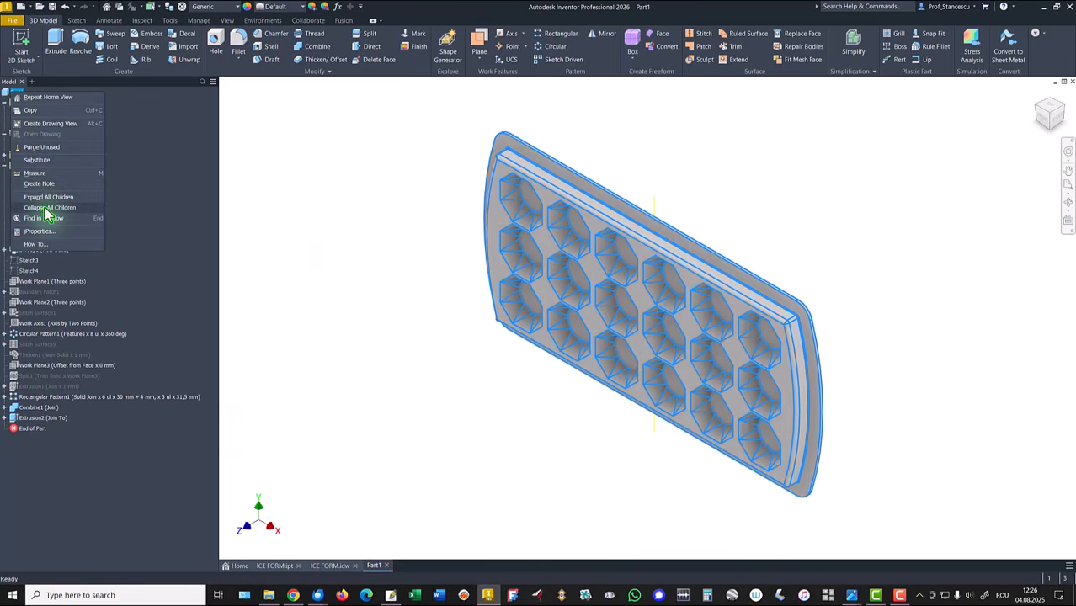
click(48, 207)
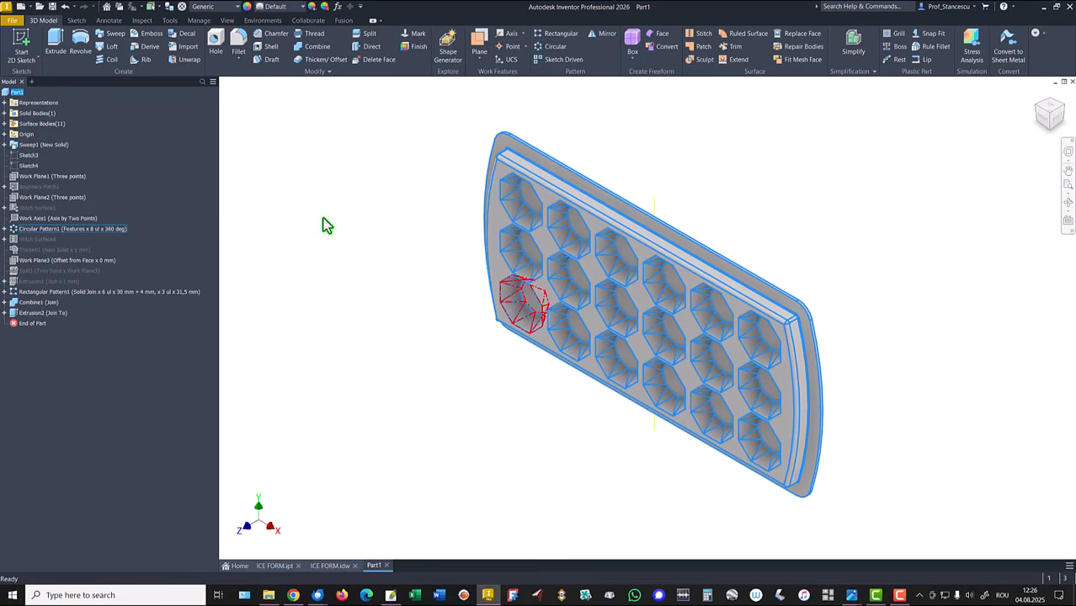
click(326, 236)
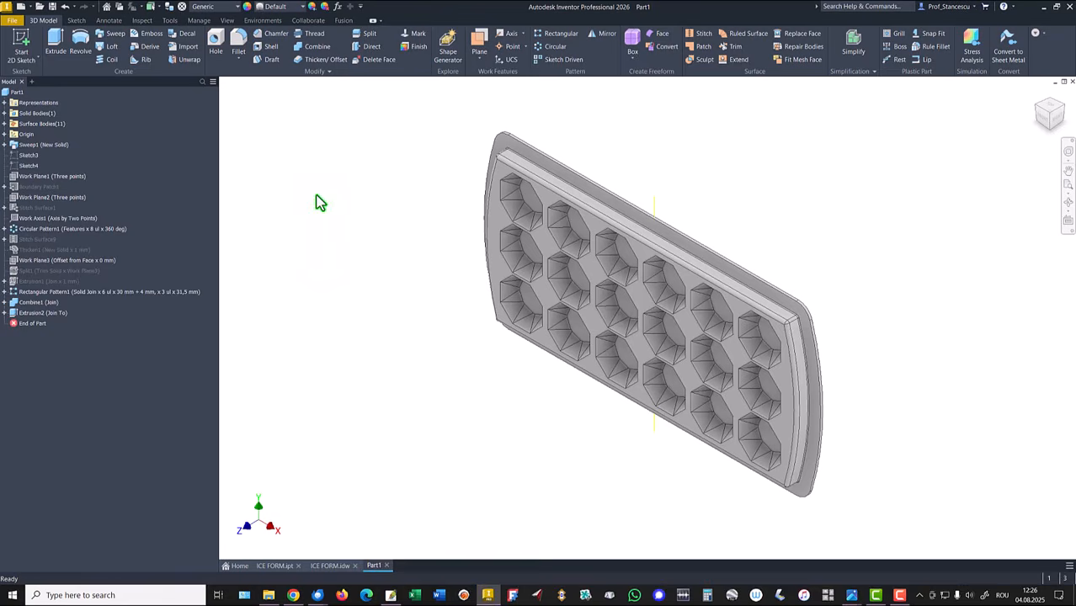
Step: Open the part's iProperties, update its physical properties and copy the volume value
right_click(17, 94)
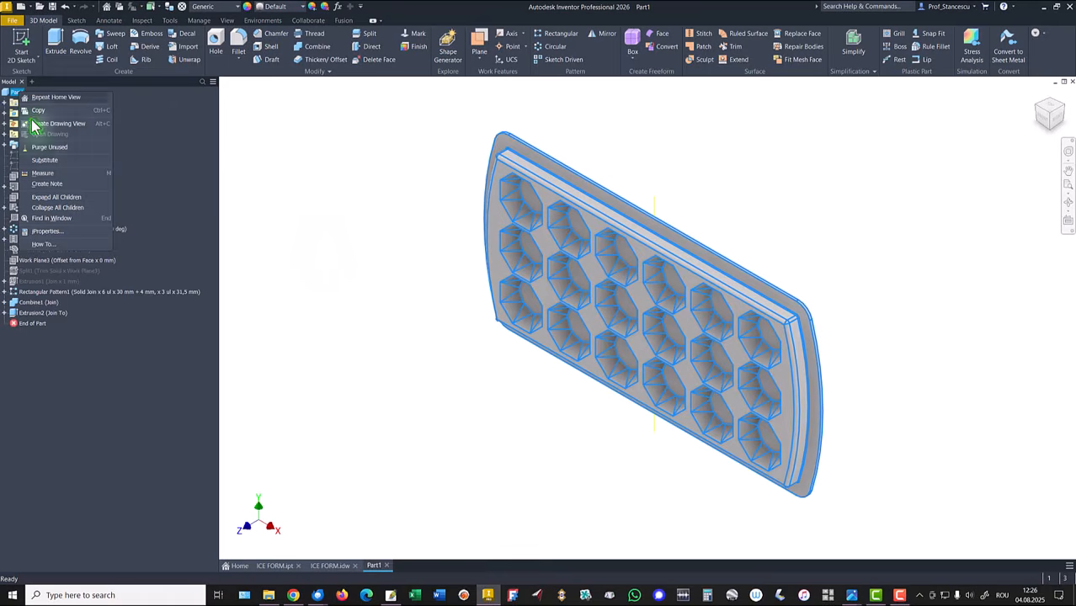
click(48, 231)
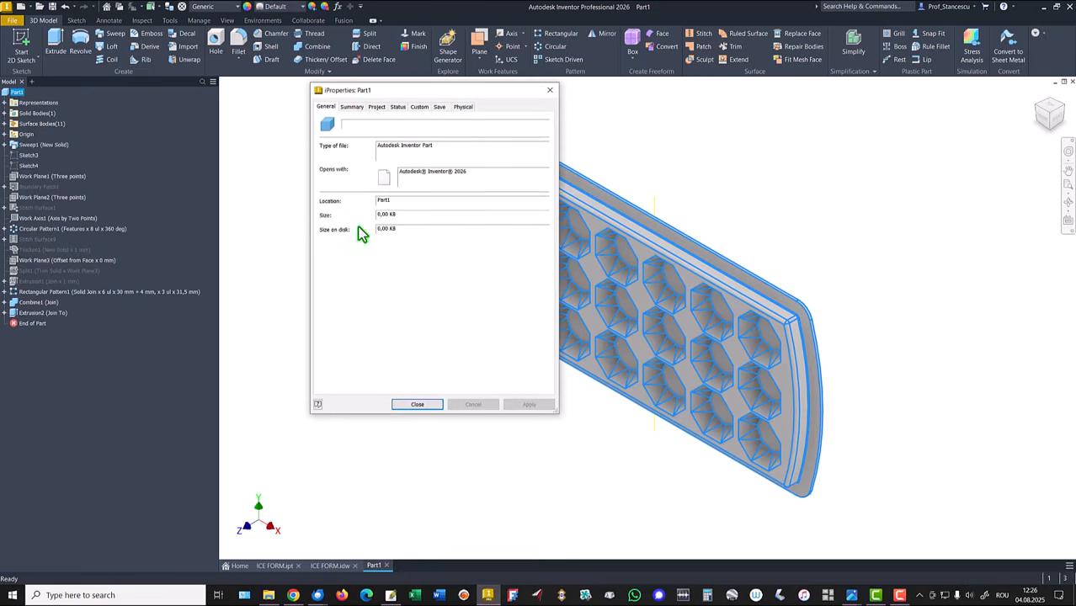
click(464, 108)
click(515, 132)
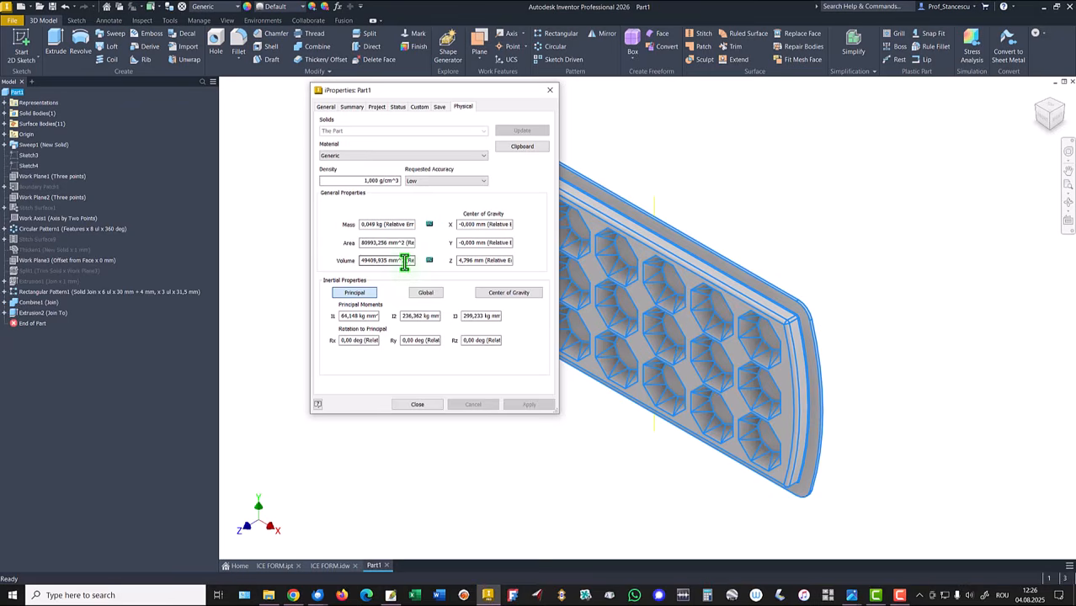
drag(404, 262, 237, 266)
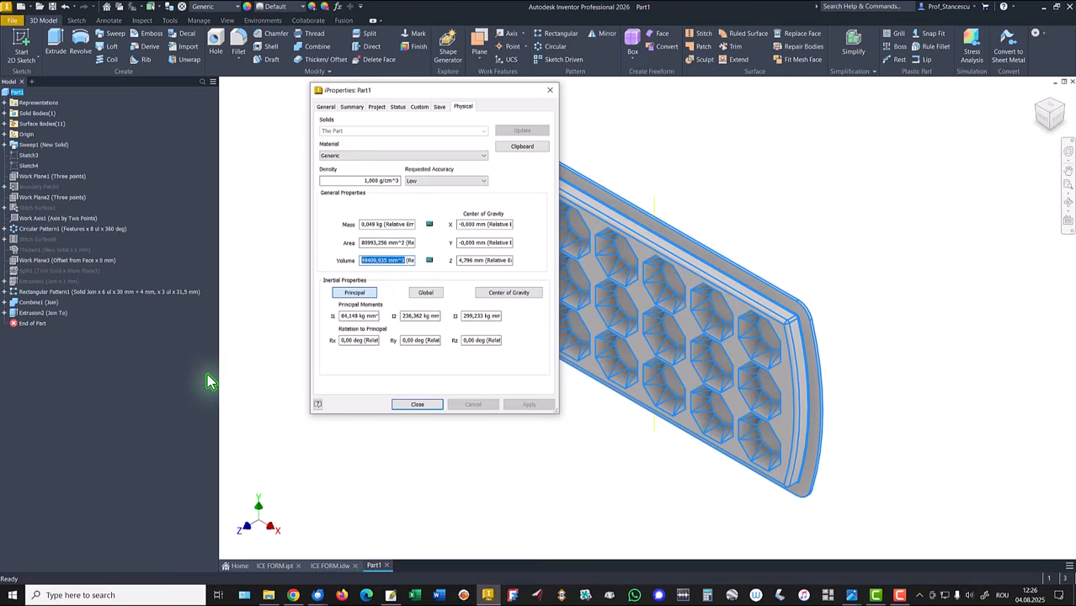
key(ctrl+c)
click(420, 406)
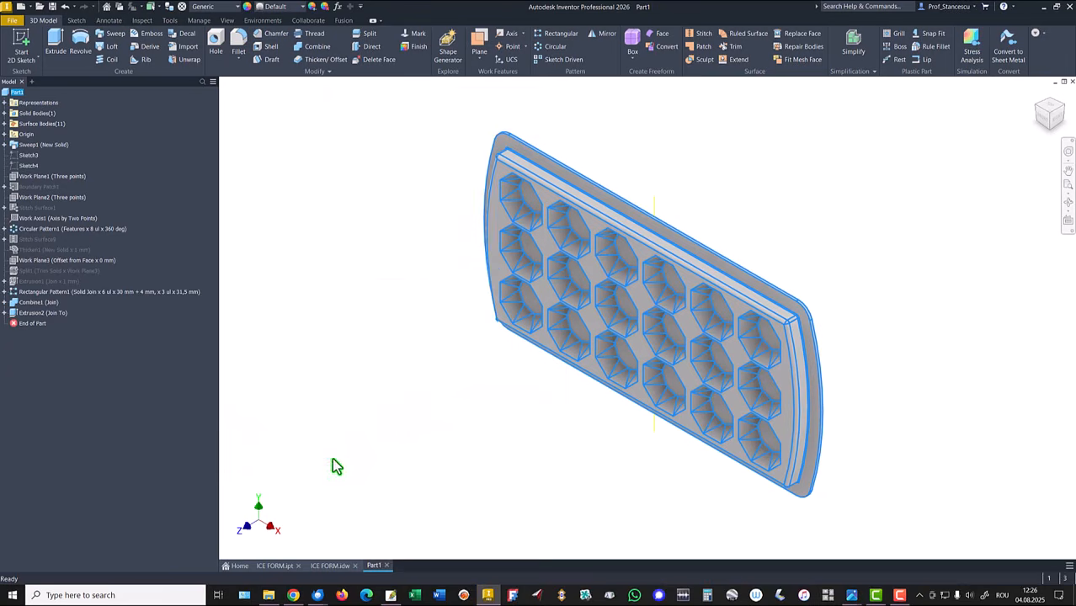
Step: Try to paste the copied volume into the volume note on the ICE FORM drawing
click(329, 565)
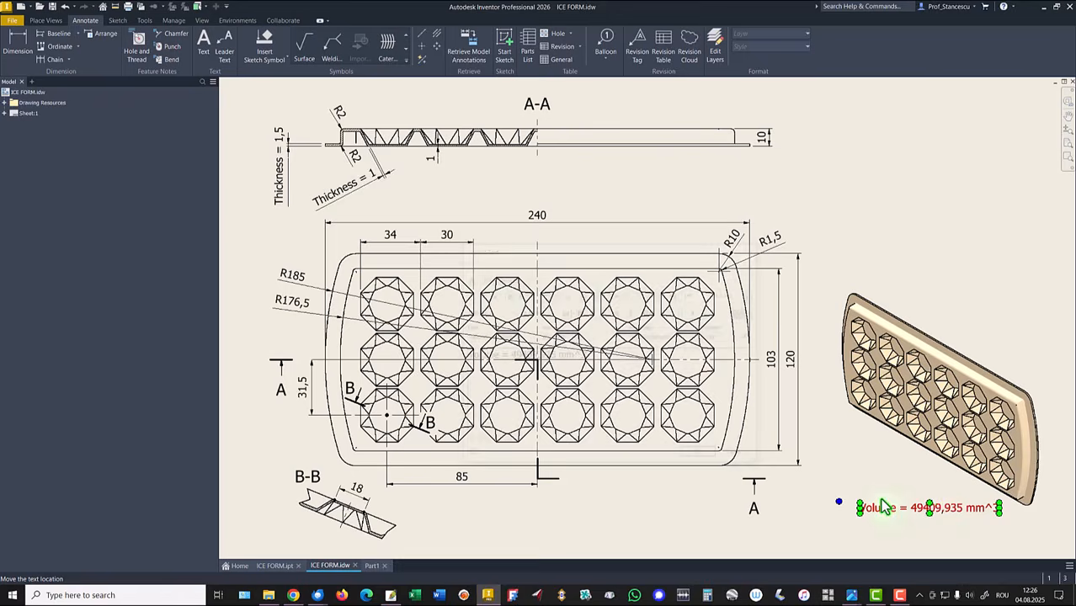
double_click(934, 509)
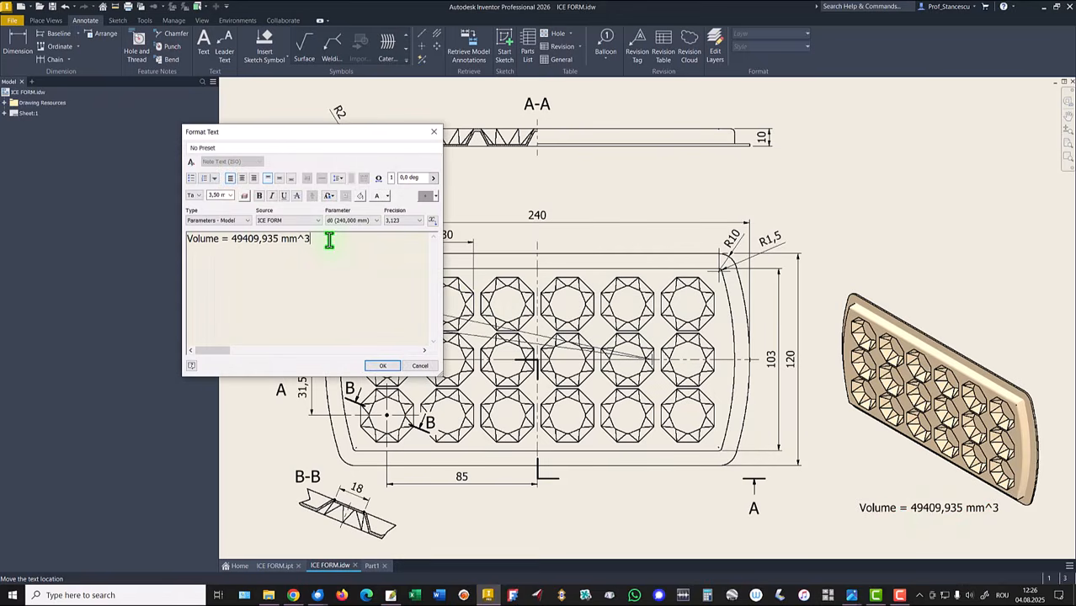
key(Return)
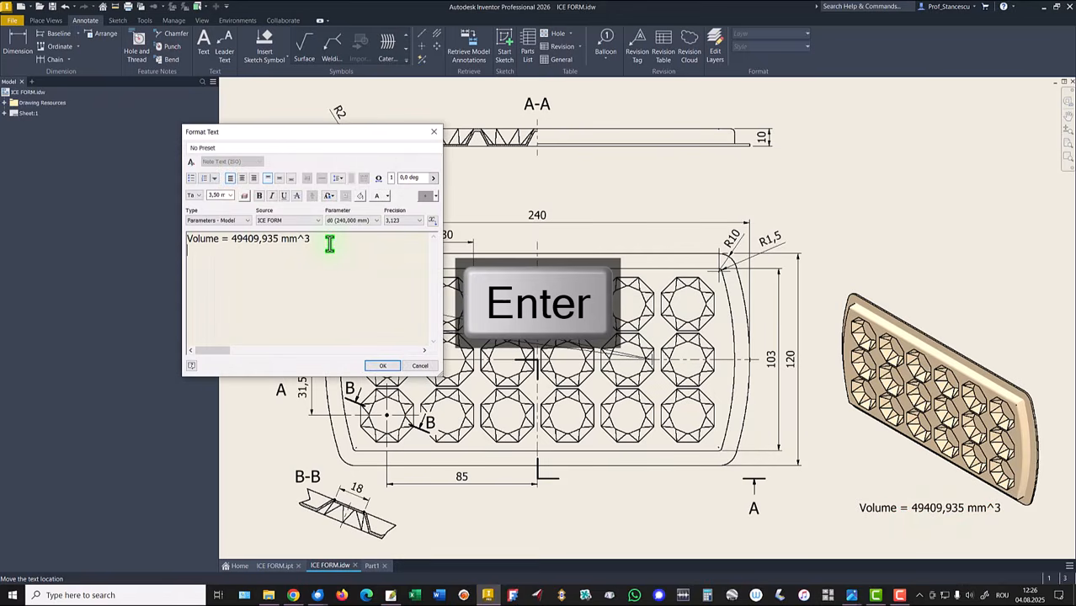
key(ctrl+v)
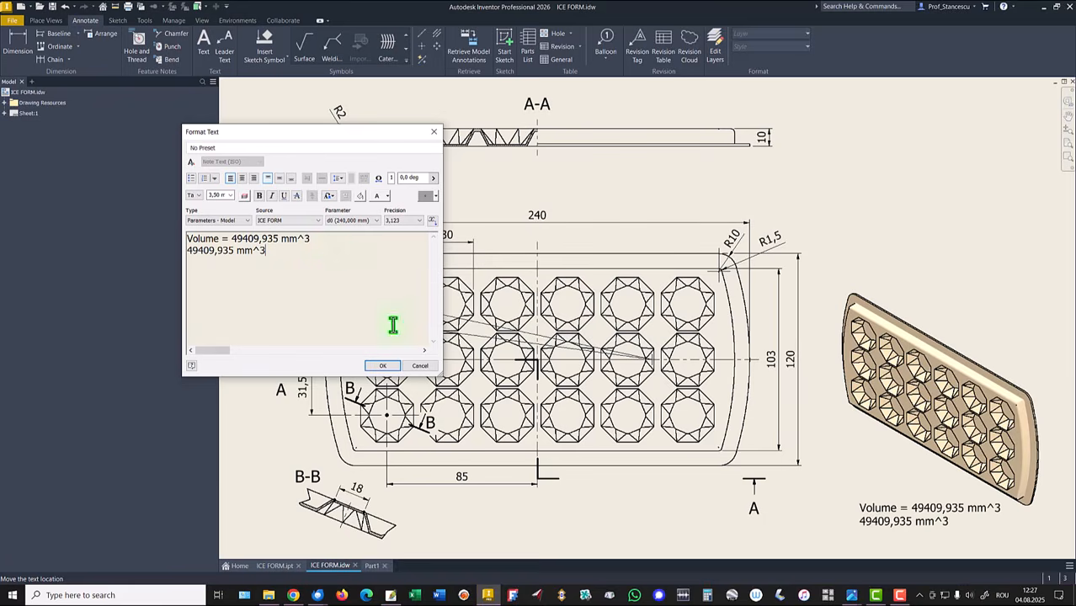
click(425, 368)
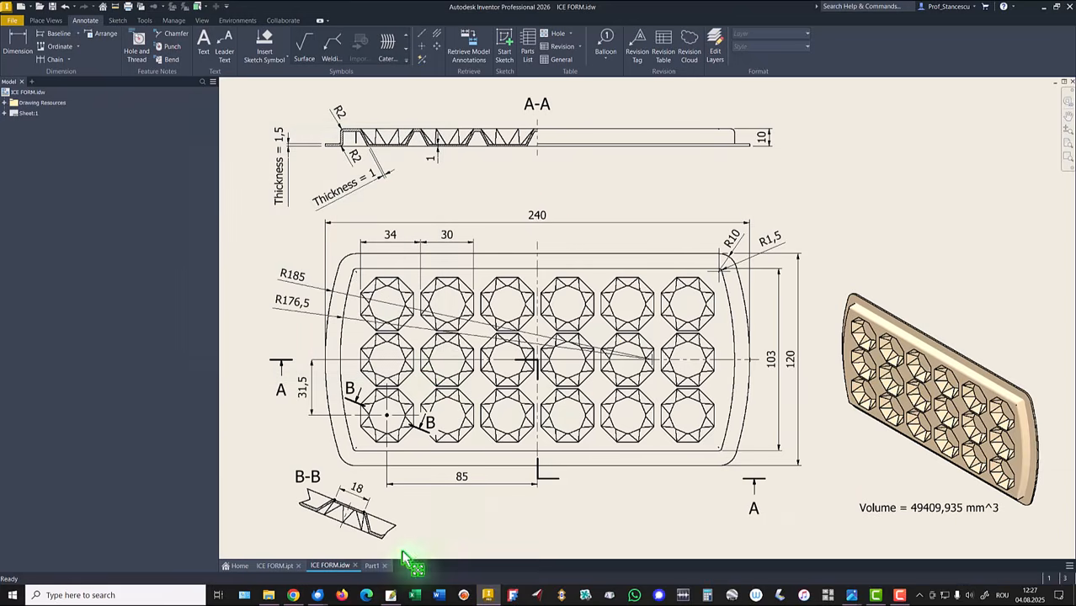
Step: Return to the part and set its material to ABS Plastic
click(373, 567)
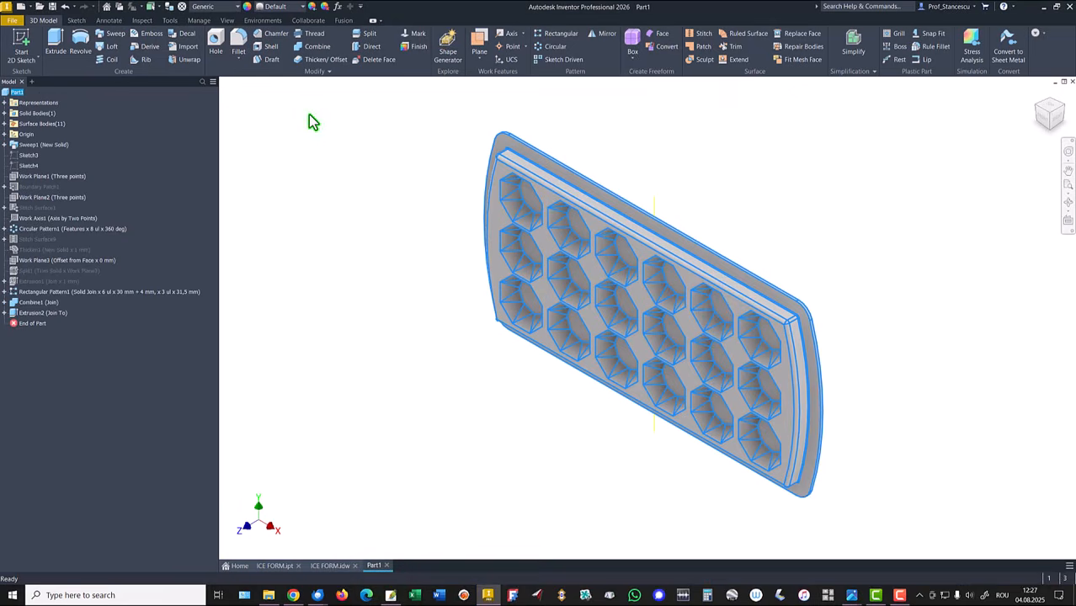
click(206, 8)
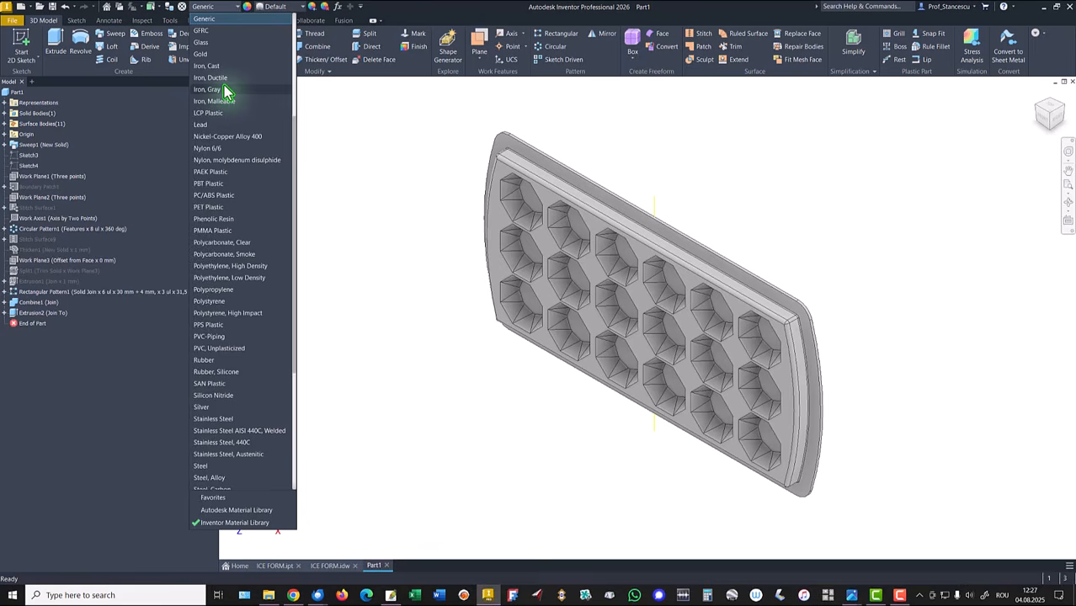
scroll(225, 91, up, 5)
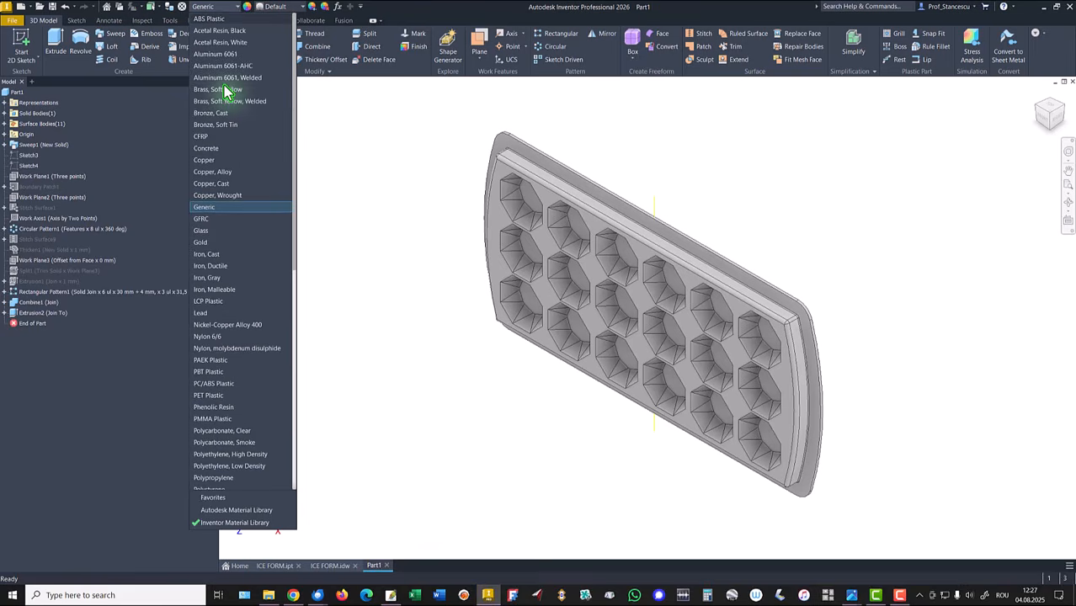
click(215, 20)
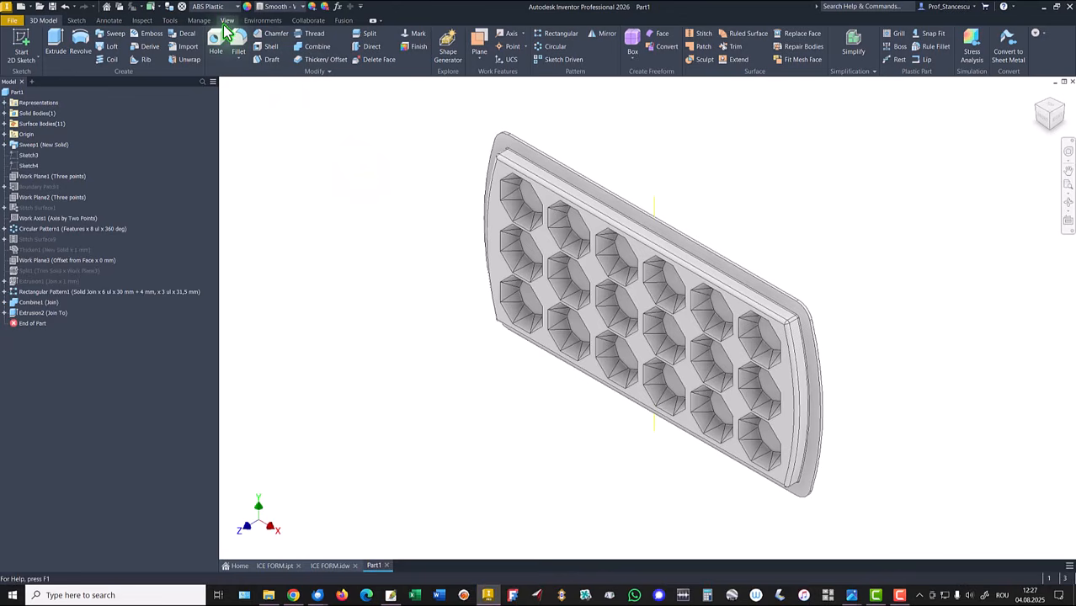
Step: Override the part's appearance with a Smooth colour from the appearance list
click(275, 7)
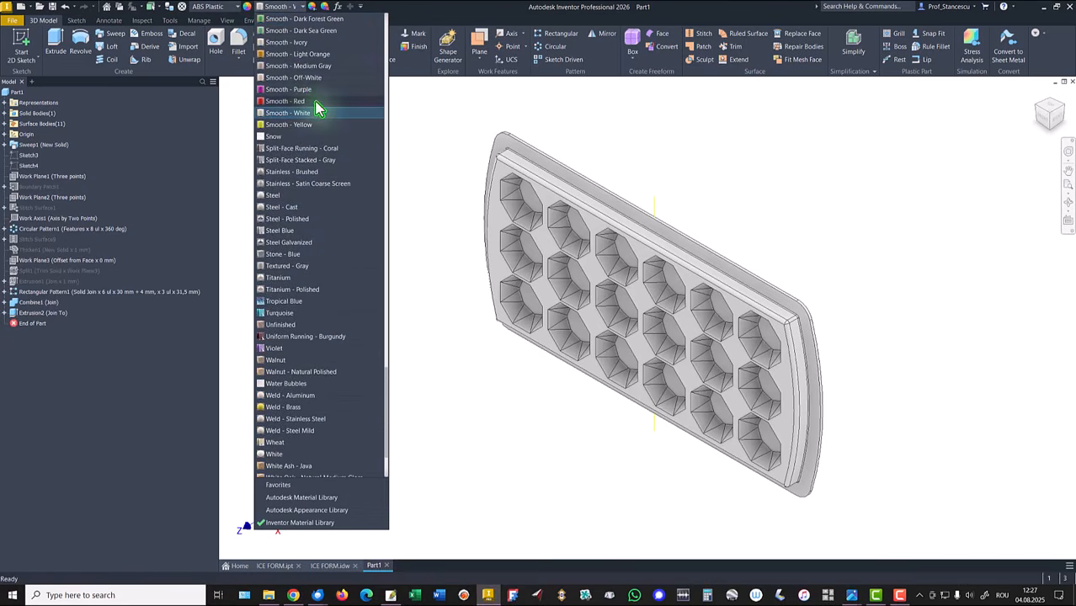
click(305, 84)
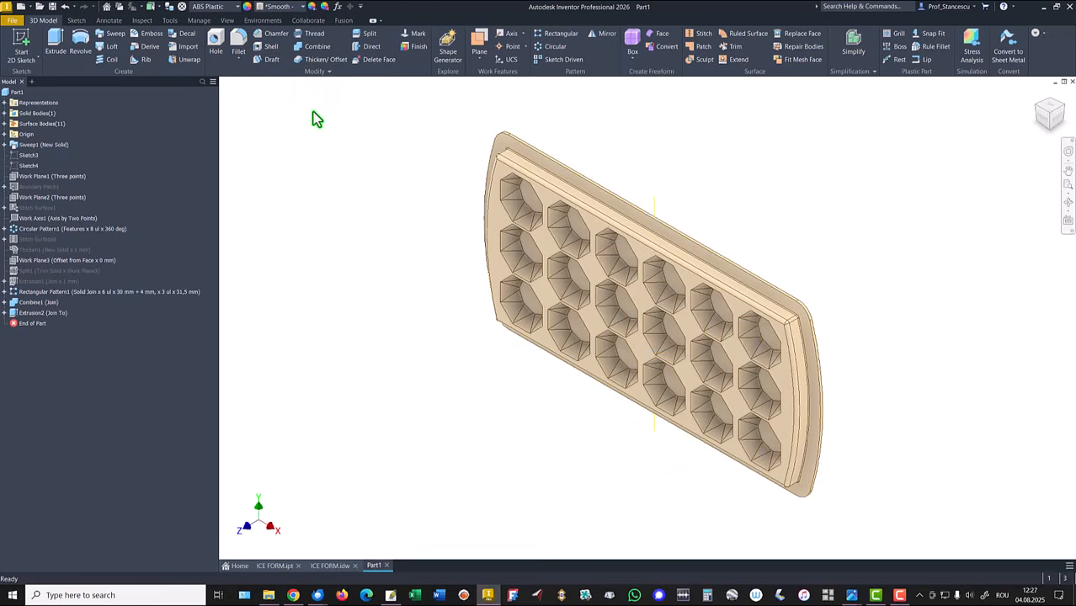
Step: Set the lighting style to Default Lights
click(228, 21)
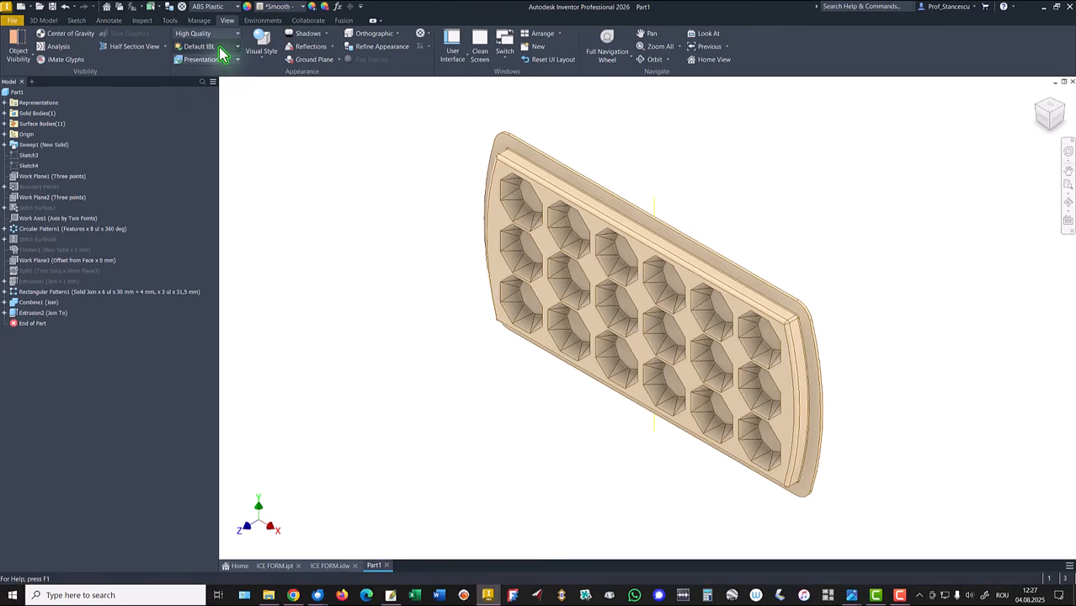
click(219, 48)
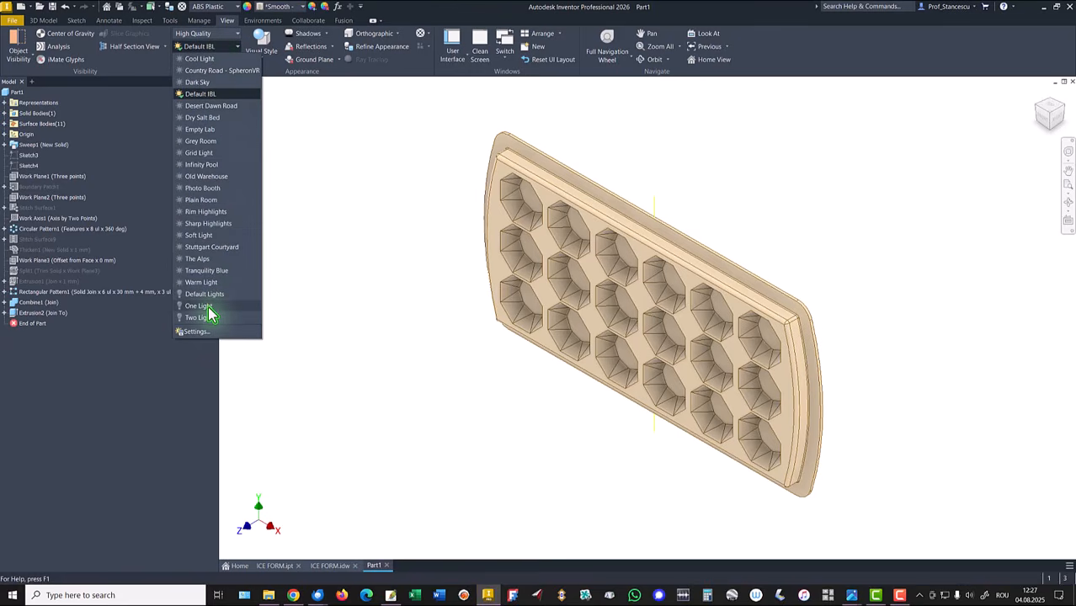
click(204, 294)
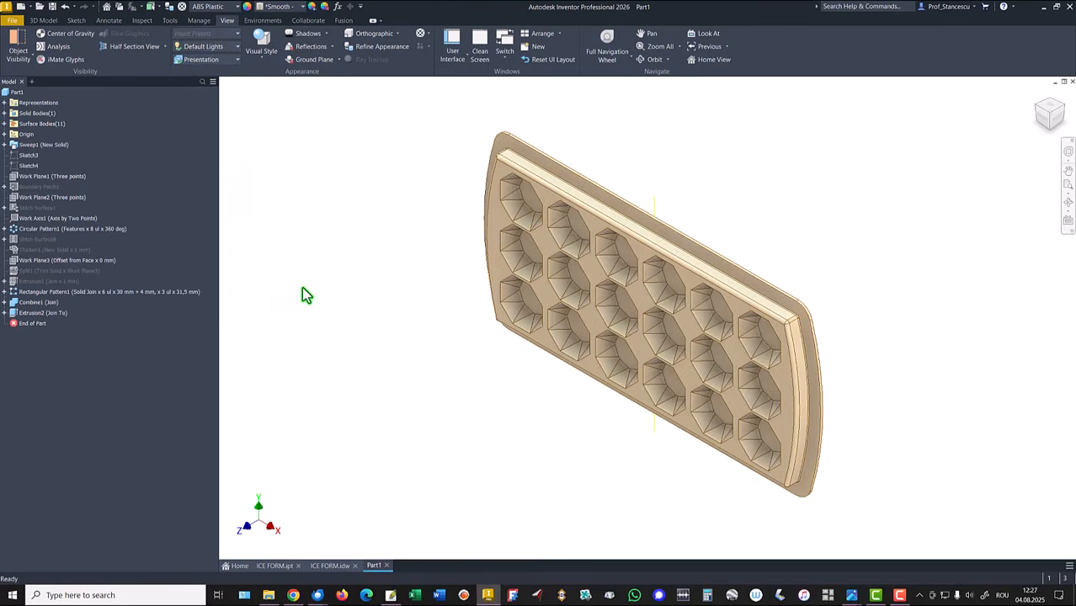
Step: Compare the part with the ICE FORM.ipt model and return to Part1
click(273, 566)
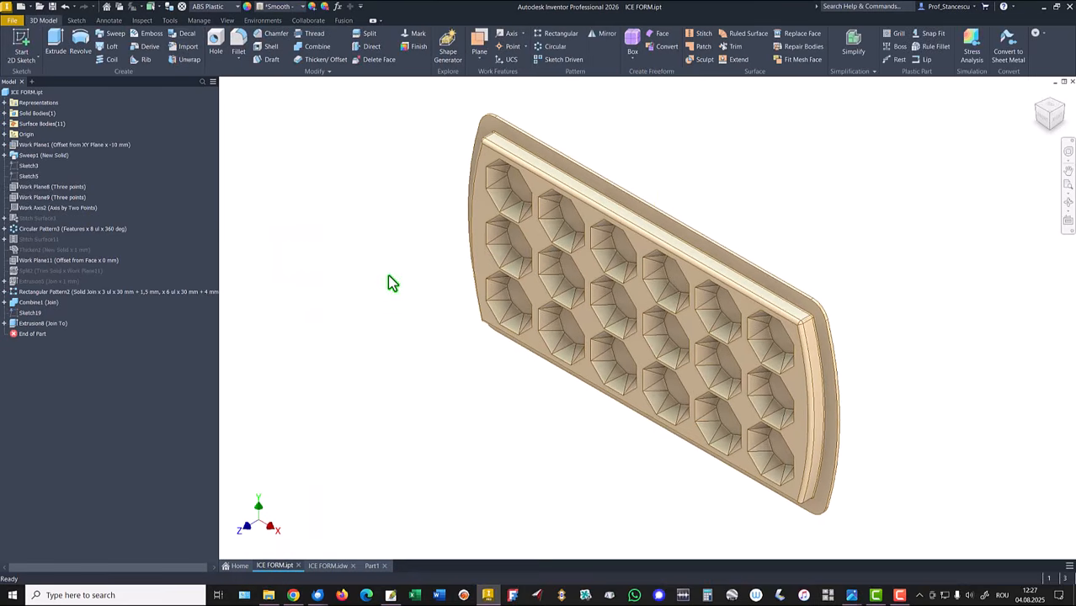
key(ctrl+Tab)
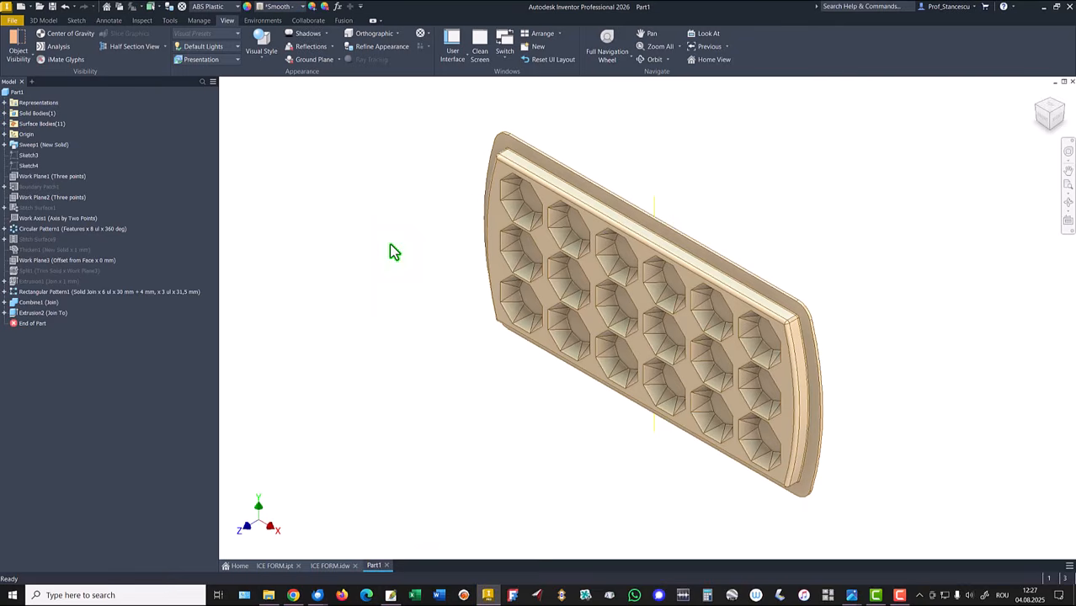